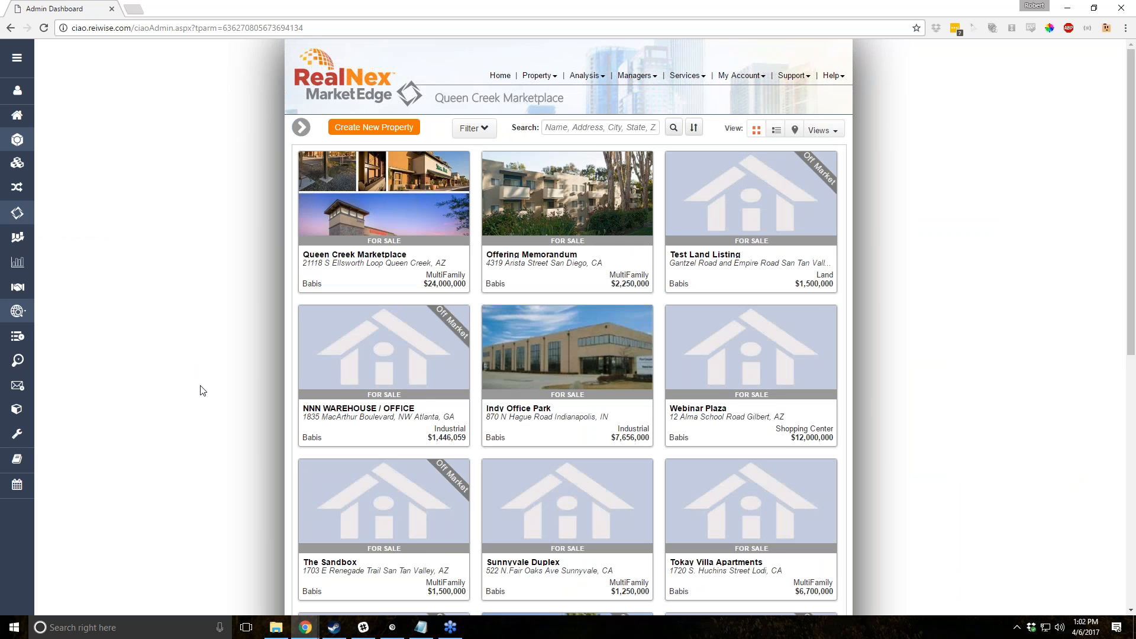
Look through all the property tiles on the dashboard.
{"action": "scroll", "coordinate": [202, 390], "scroll_direction": "down", "scroll_amount": 1}
{"action": "scroll", "coordinate": [207, 379], "scroll_direction": "down", "scroll_amount": 7}
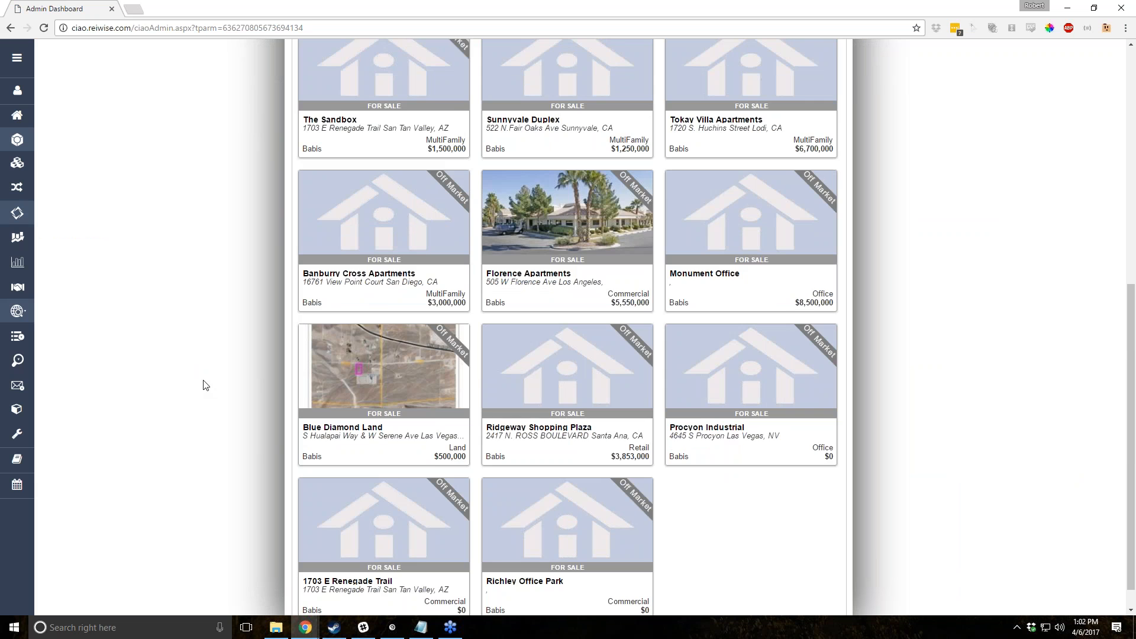
{"action": "scroll", "coordinate": [205, 385], "scroll_direction": "up", "scroll_amount": 5}
{"action": "scroll", "coordinate": [205, 385], "scroll_direction": "down", "scroll_amount": 6}
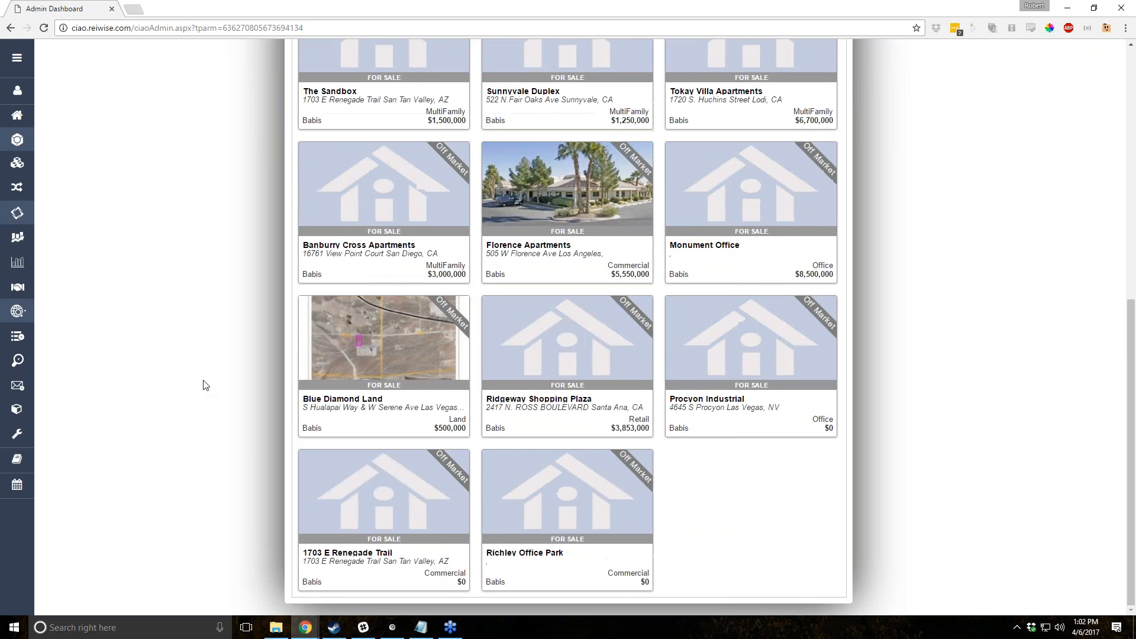
{"action": "scroll", "coordinate": [205, 385], "scroll_direction": "up", "scroll_amount": 11}
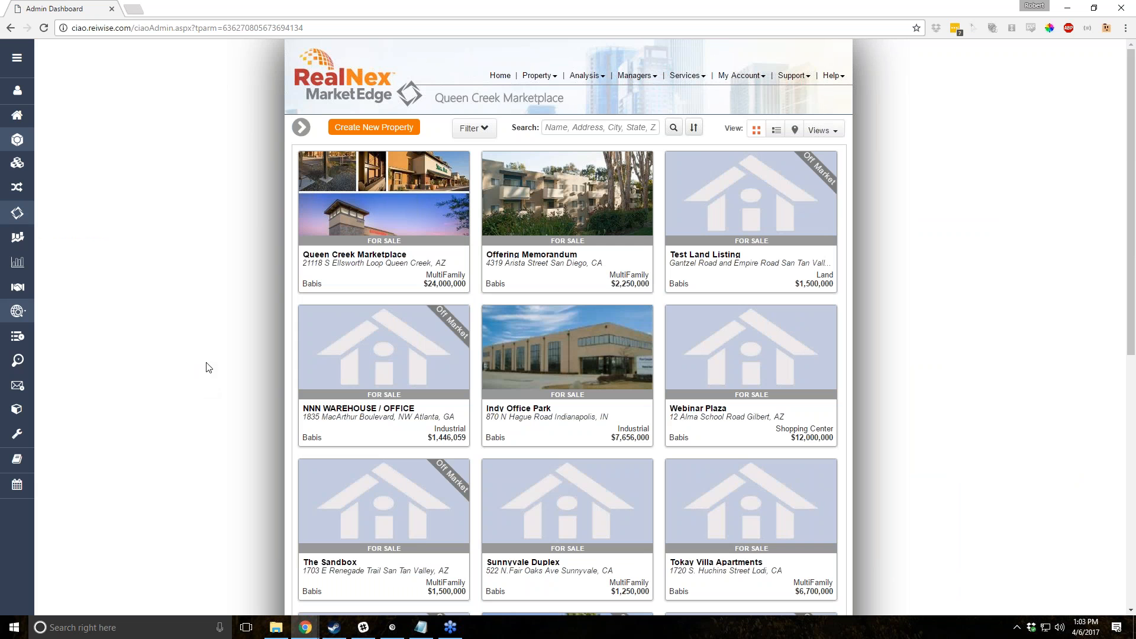
Switch the property dashboard to list view and look through the listings.
{"action": "left_click", "coordinate": [777, 129]}
{"action": "scroll", "coordinate": [223, 261], "scroll_direction": "down", "scroll_amount": 3}
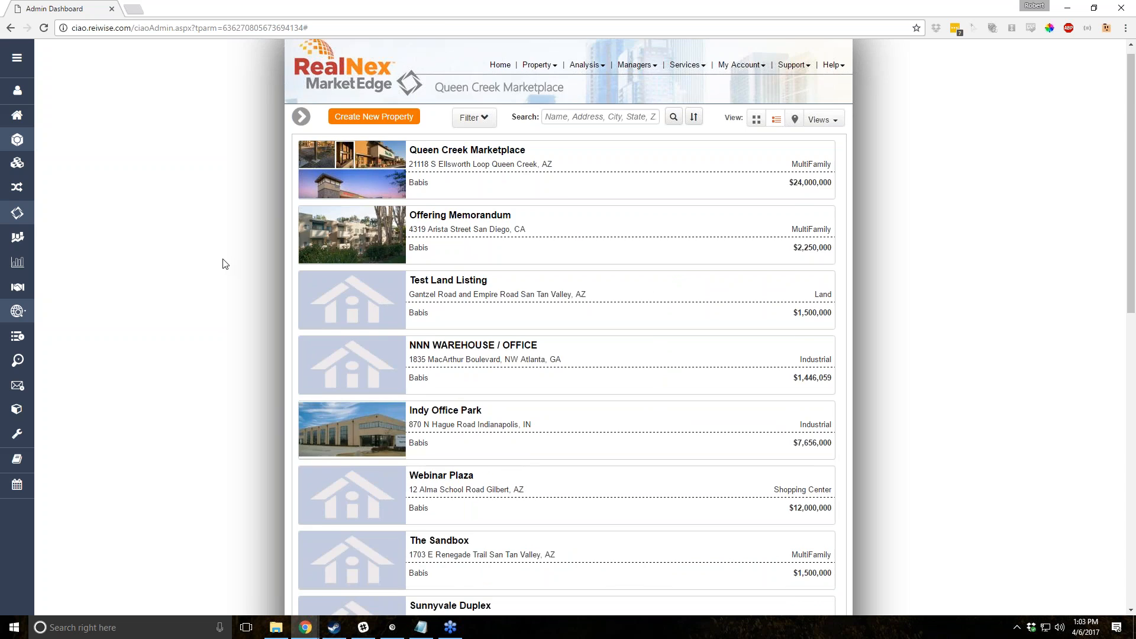
{"action": "scroll", "coordinate": [225, 264], "scroll_direction": "down", "scroll_amount": 5}
{"action": "scroll", "coordinate": [225, 263], "scroll_direction": "up", "scroll_amount": 10}
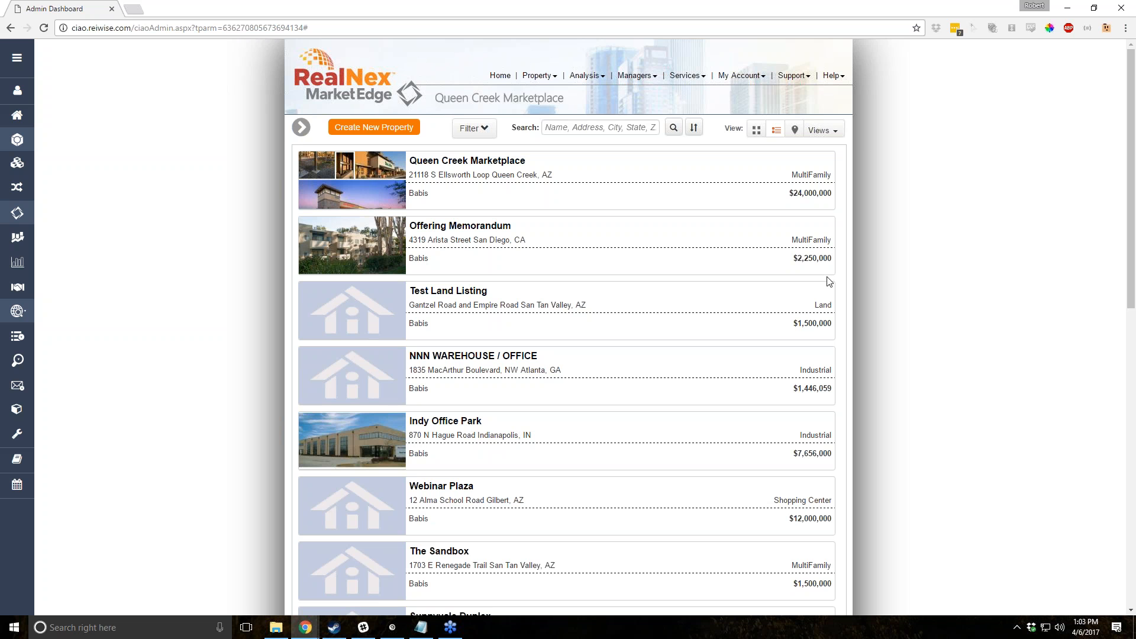
Open the account settings and examine the company's logo, report color and address details.
{"action": "left_click", "coordinate": [749, 77]}
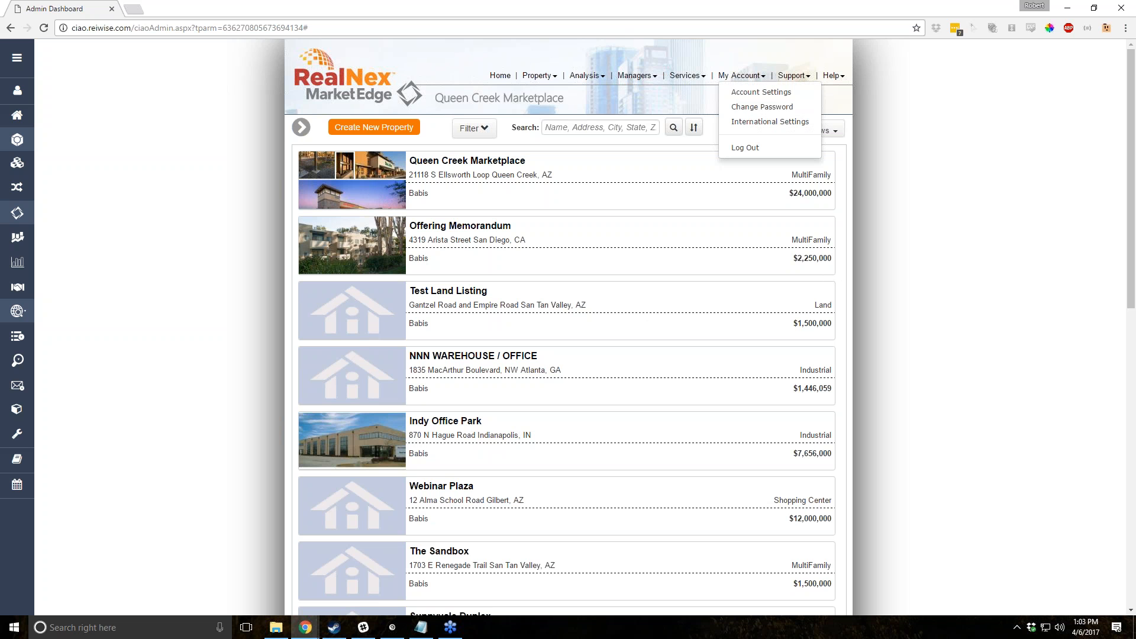
{"action": "left_click", "coordinate": [751, 93]}
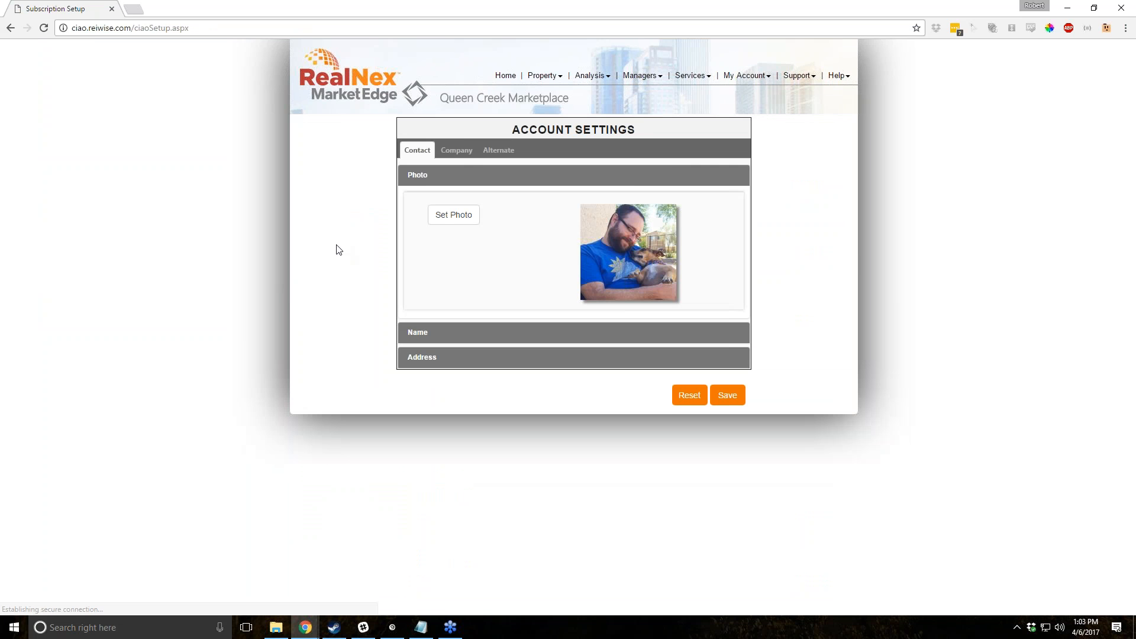
{"action": "left_click", "coordinate": [456, 149]}
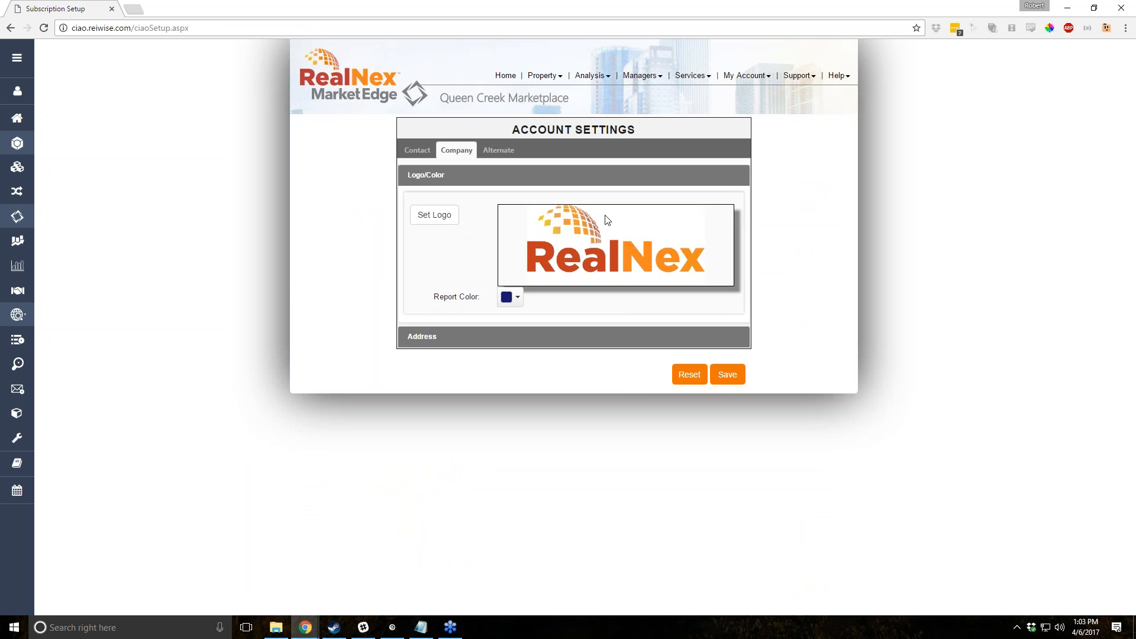
{"action": "left_click", "coordinate": [609, 336]}
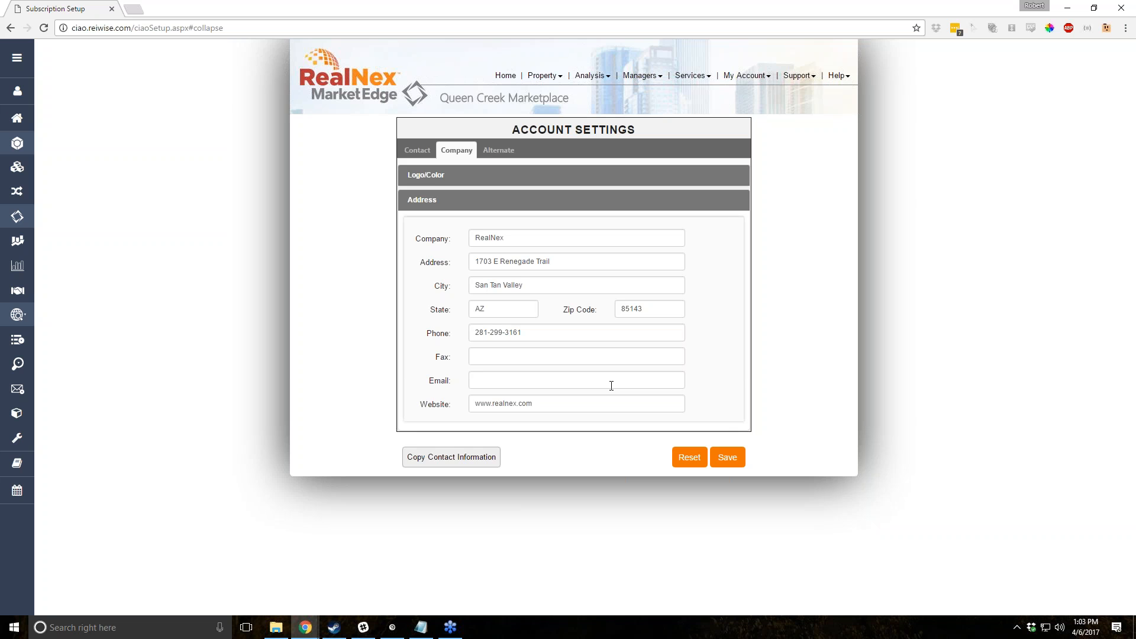
Examine the photo, name and address sections of the contact settings.
{"action": "left_click", "coordinate": [414, 151]}
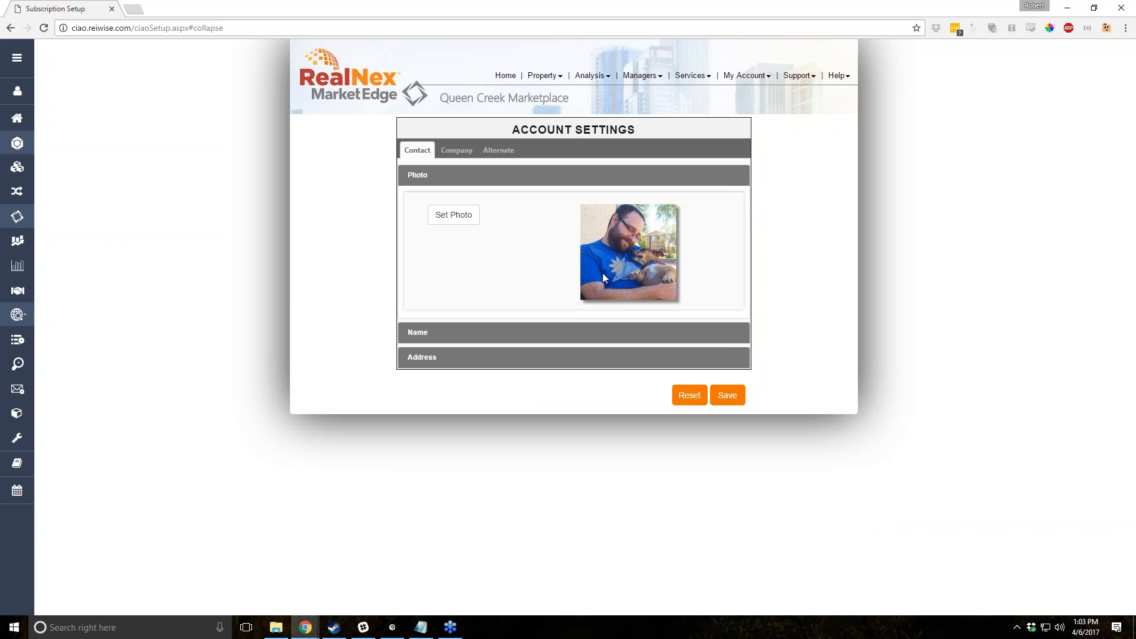
{"action": "left_click", "coordinate": [438, 333]}
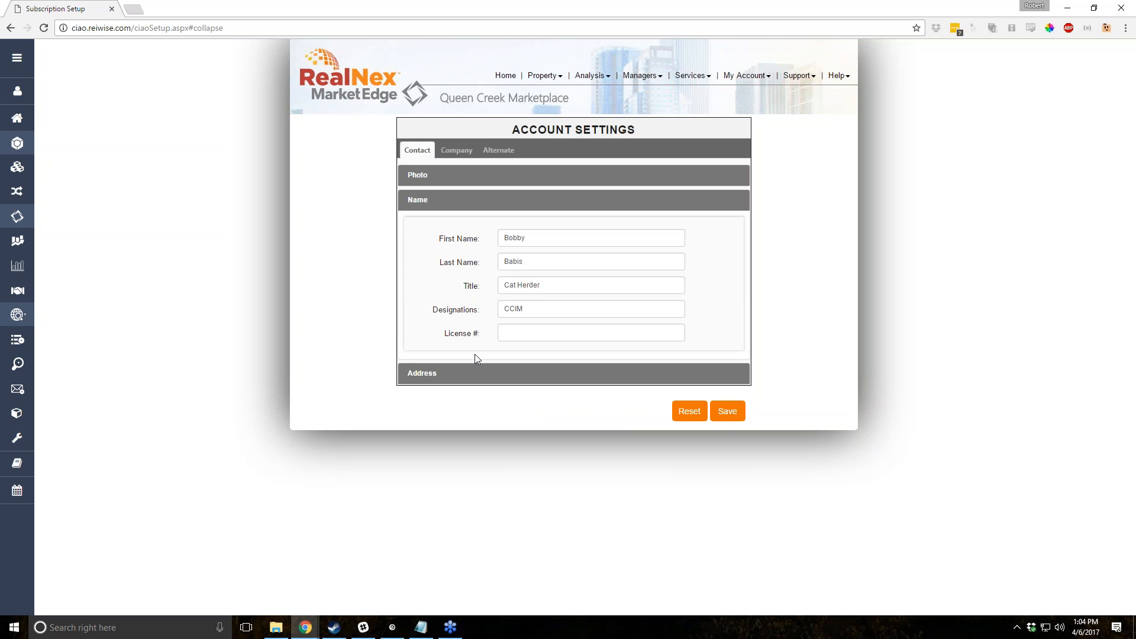
{"action": "left_click", "coordinate": [477, 375]}
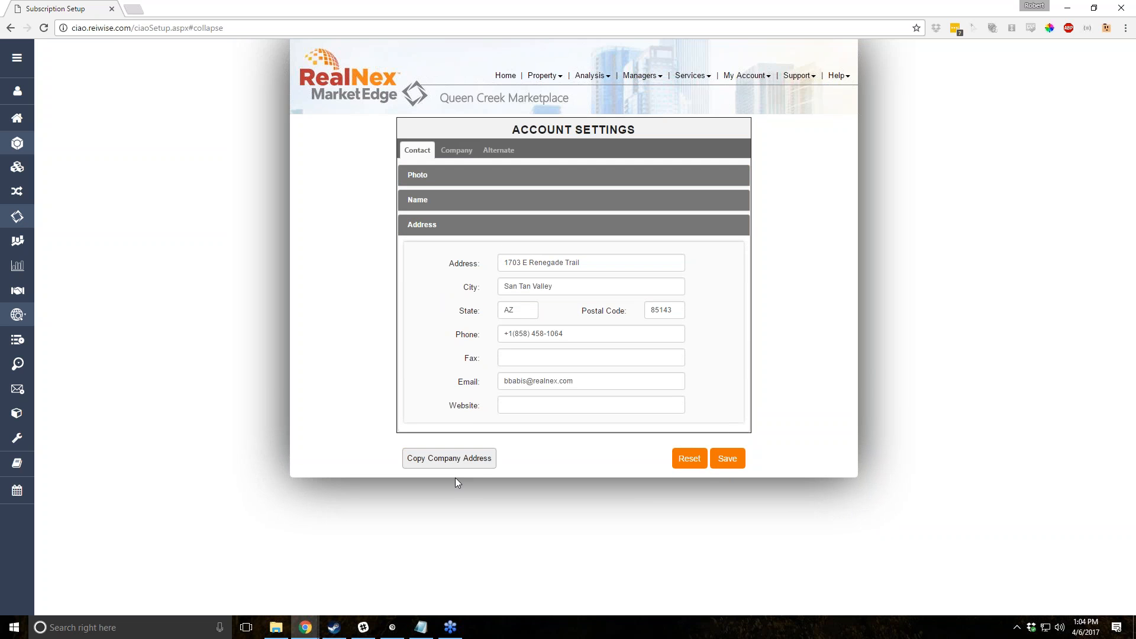
Set the company's report color to a lighter shade of orange.
{"action": "left_click", "coordinate": [456, 150]}
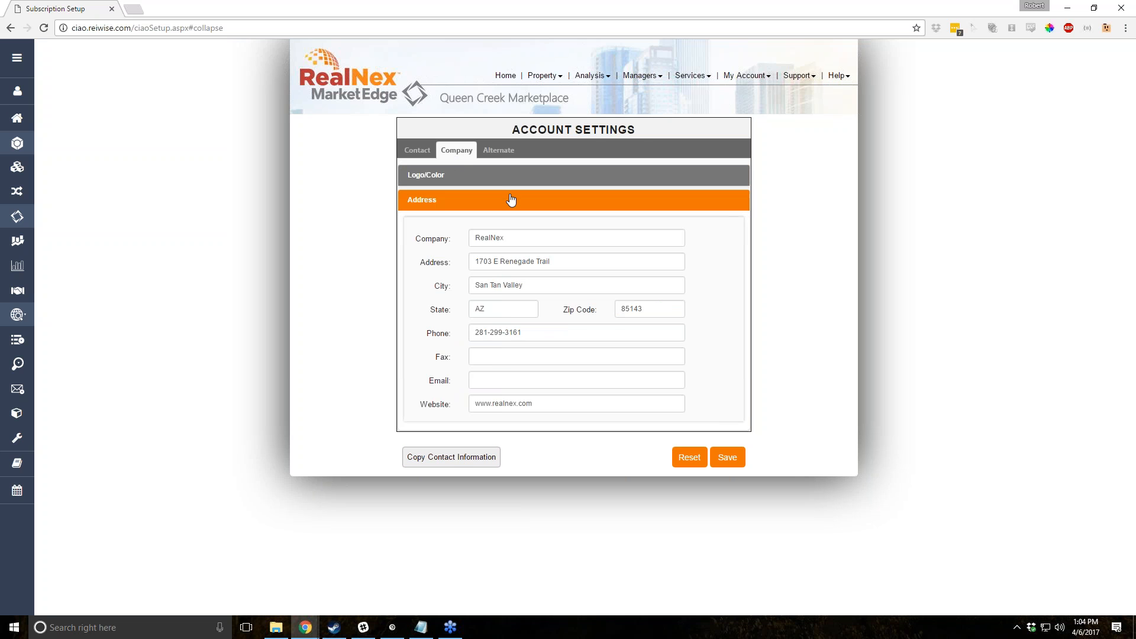
{"action": "left_click", "coordinate": [501, 178]}
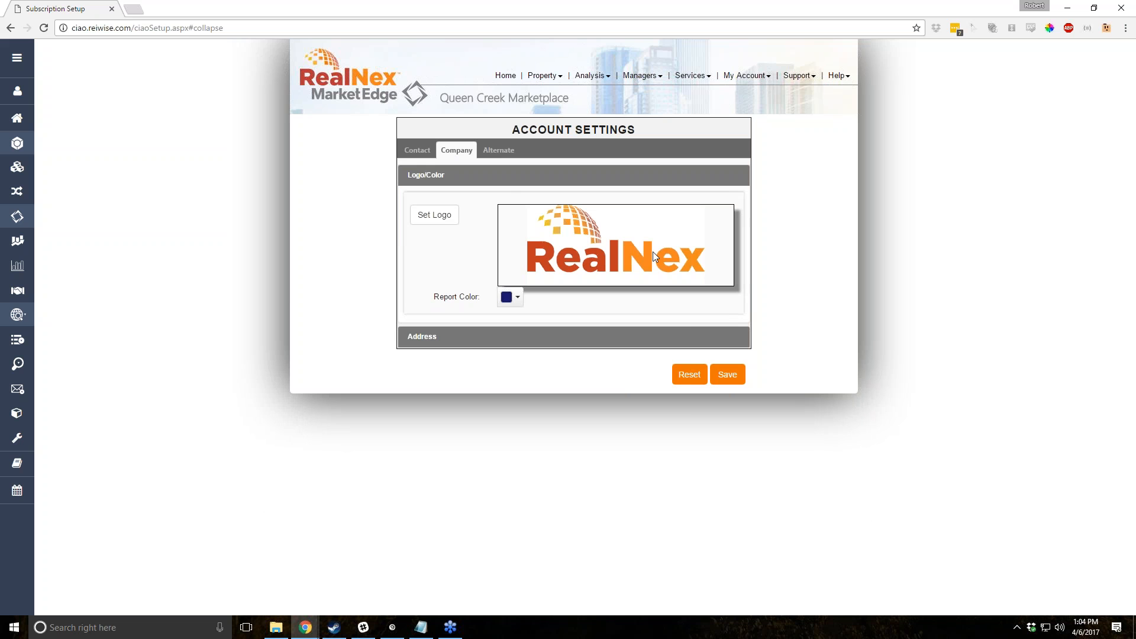
{"action": "left_click", "coordinate": [518, 300]}
{"action": "left_click", "coordinate": [532, 371]}
{"action": "left_click", "coordinate": [517, 297]}
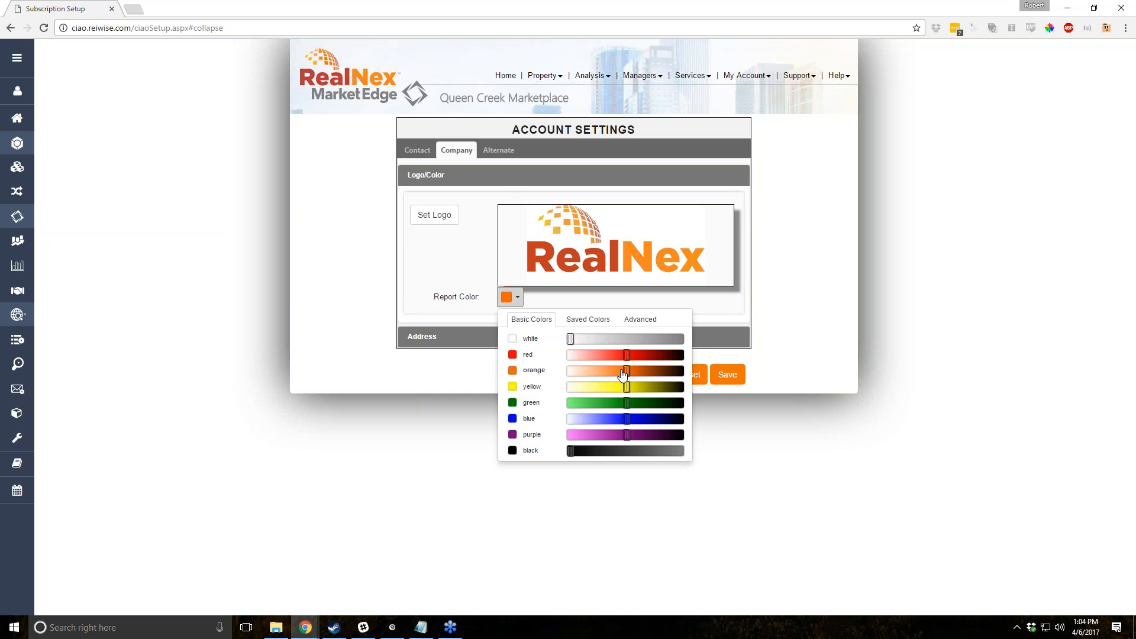
{"action": "left_click", "coordinate": [386, 314]}
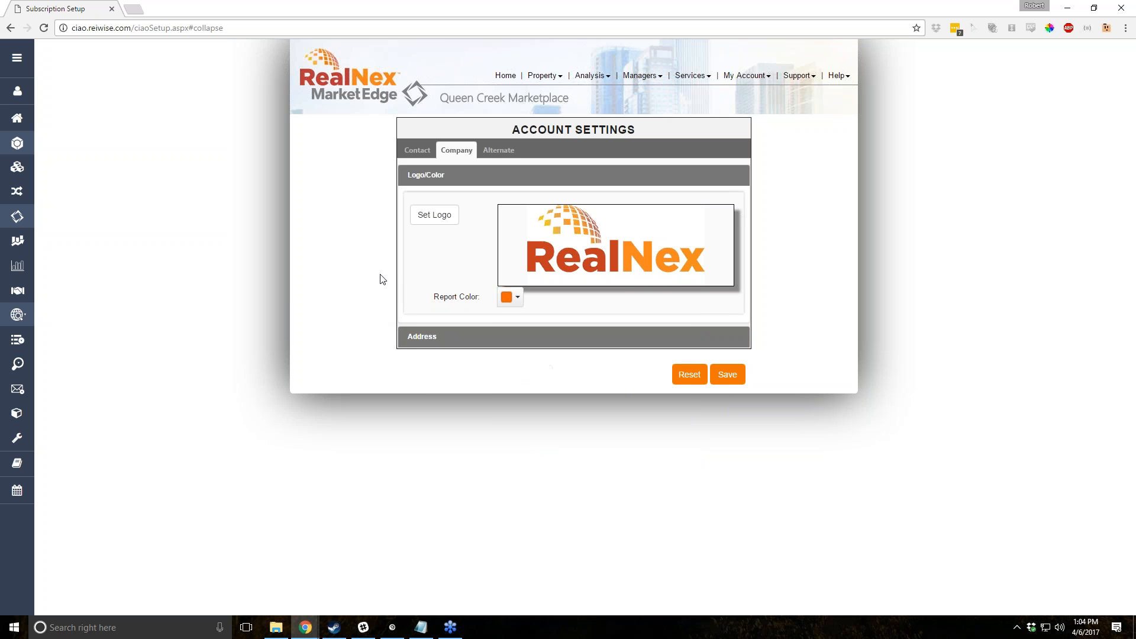
{"action": "left_click", "coordinate": [515, 298]}
{"action": "left_click_drag", "start_coordinate": [626, 373], "coordinate": [600, 373]}
{"action": "left_click", "coordinate": [415, 275]}
Review the MarketEdge alternate contact details and save the account settings.
{"action": "left_click", "coordinate": [498, 150]}
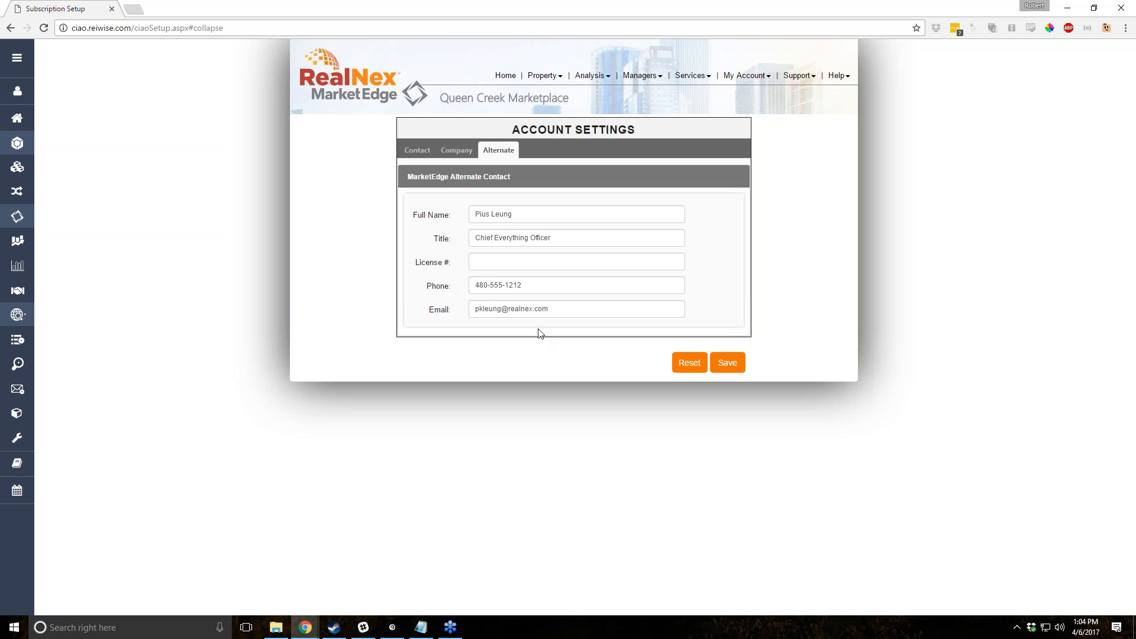
{"action": "left_click", "coordinate": [735, 368]}
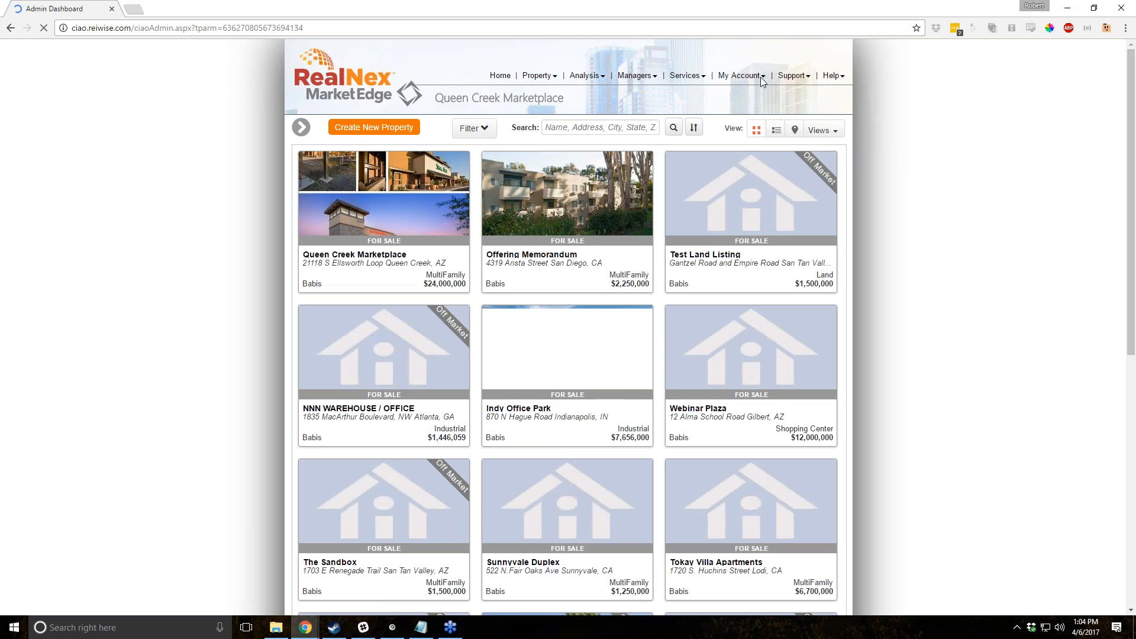
{"action": "mouse_move", "coordinate": [761, 78]}
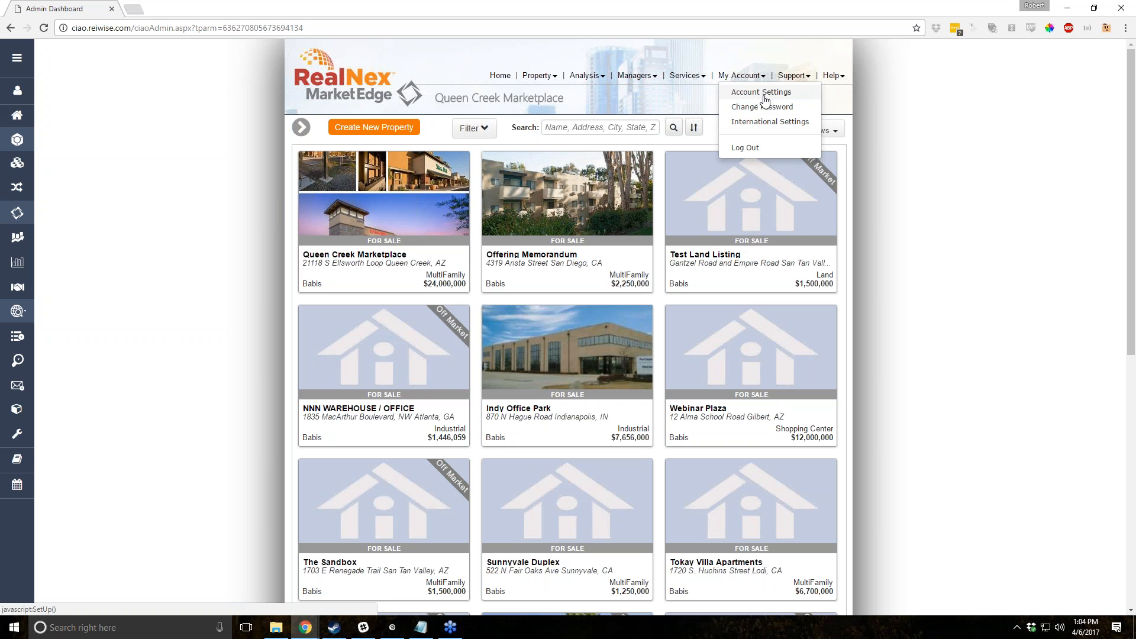
{"action": "mouse_move", "coordinate": [553, 81]}
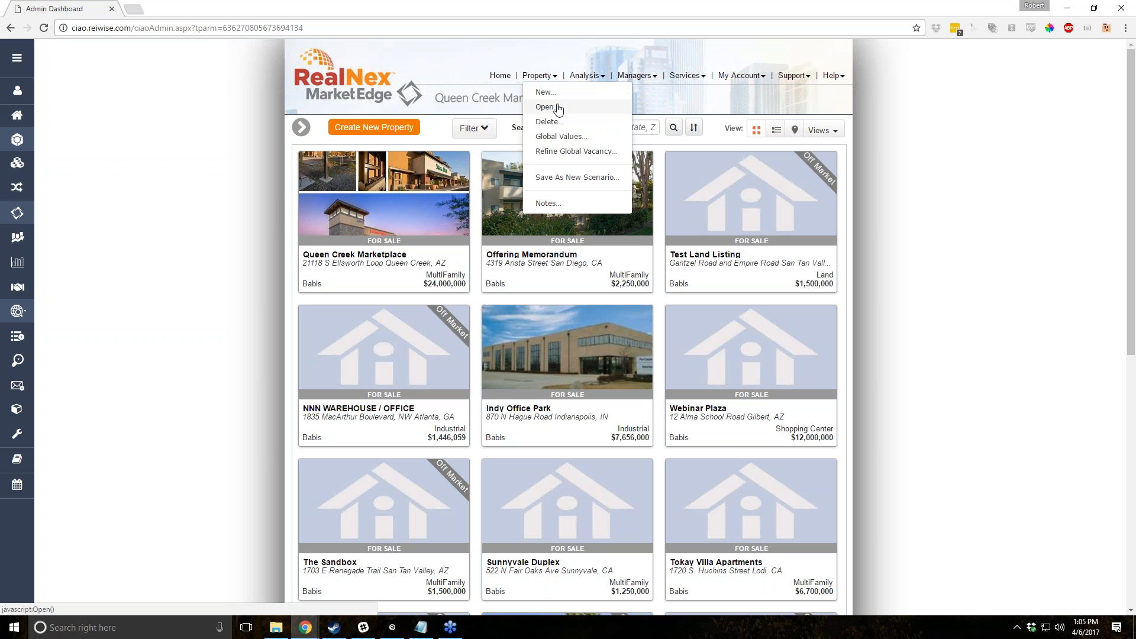
Open the analysis definitions, read the definition, formula, example and tips for Capitalization Rate, and close them.
{"action": "left_click", "coordinate": [599, 77]}
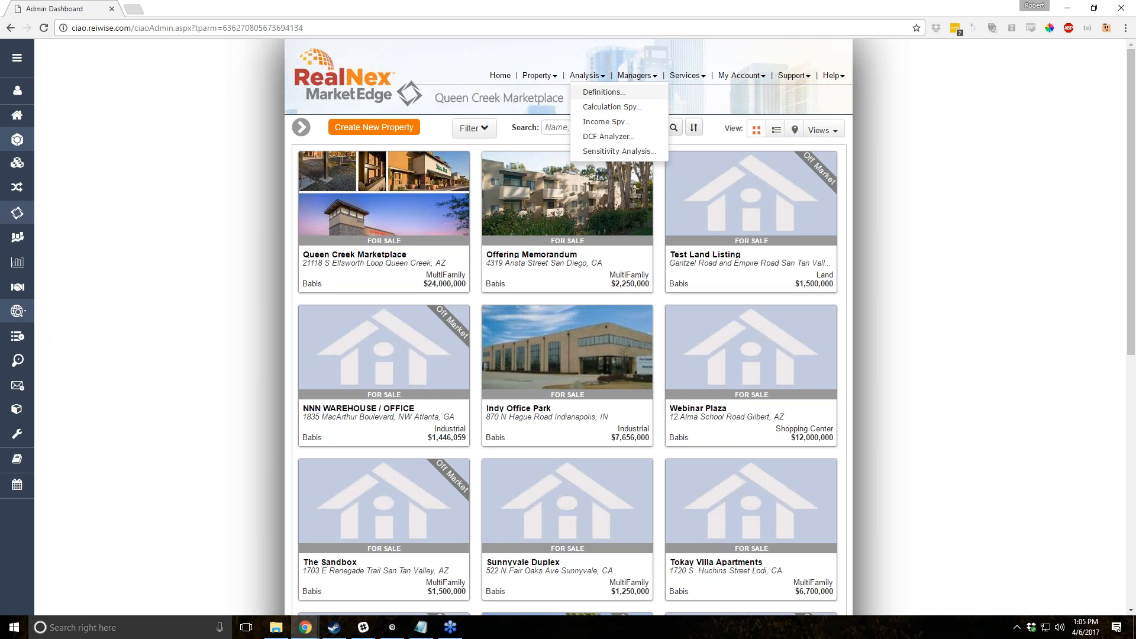
{"action": "left_click", "coordinate": [607, 94]}
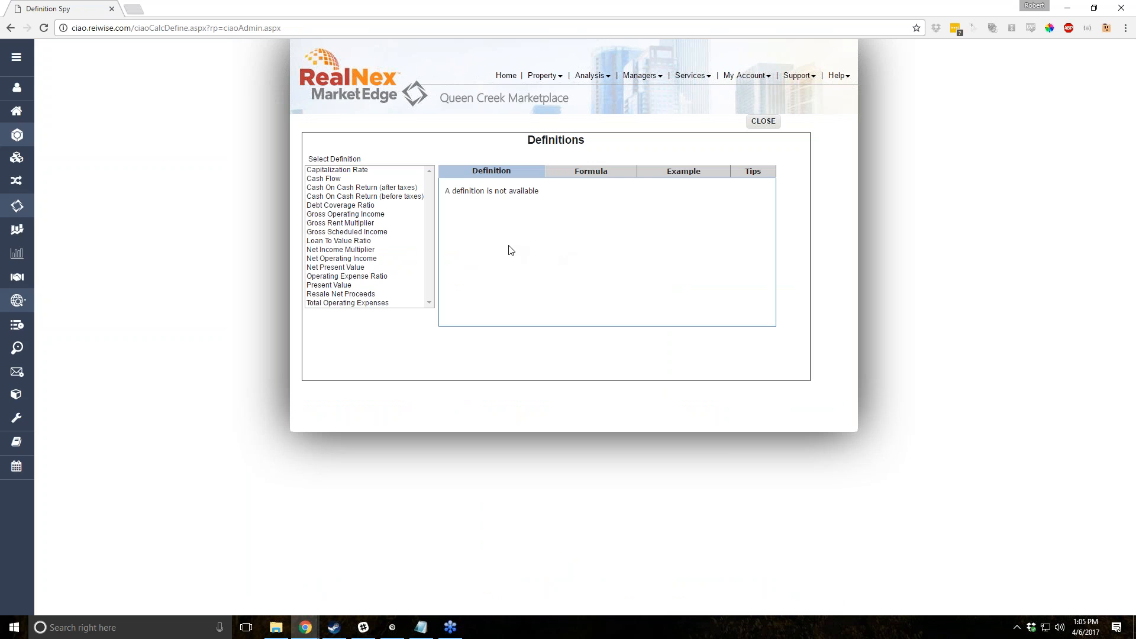
{"action": "left_click", "coordinate": [358, 171]}
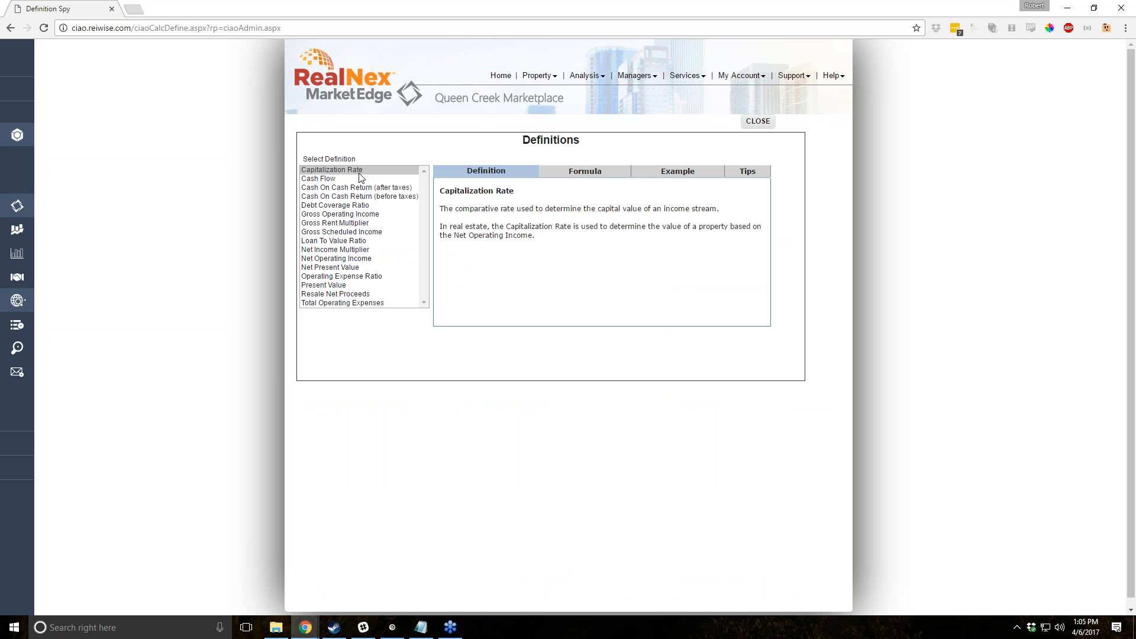
{"action": "left_click", "coordinate": [565, 176]}
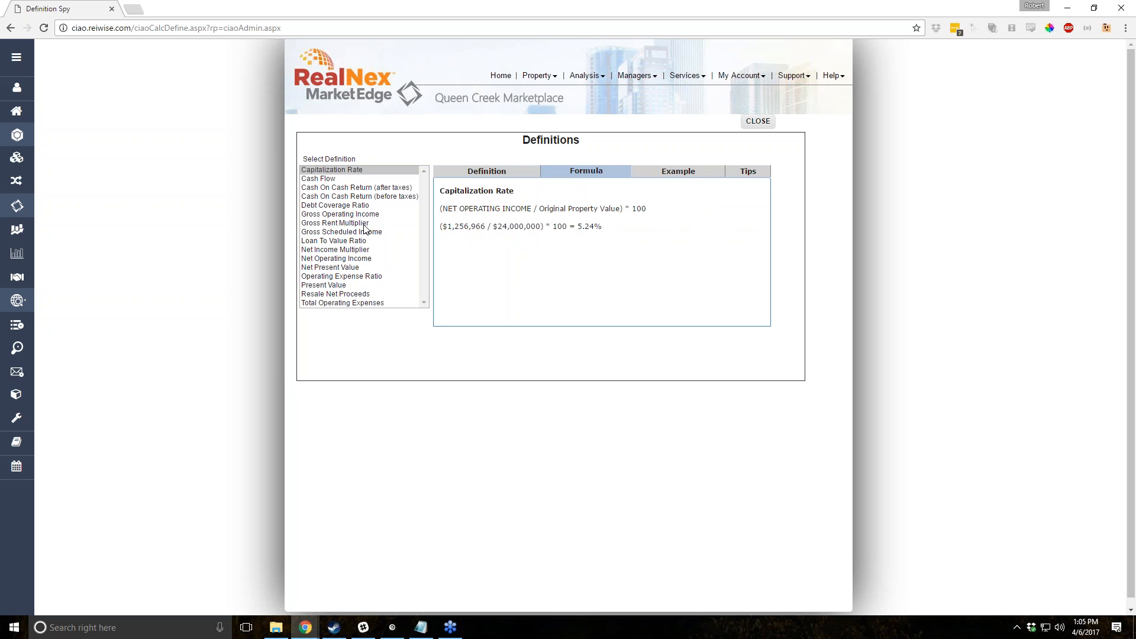
{"action": "left_click", "coordinate": [693, 171]}
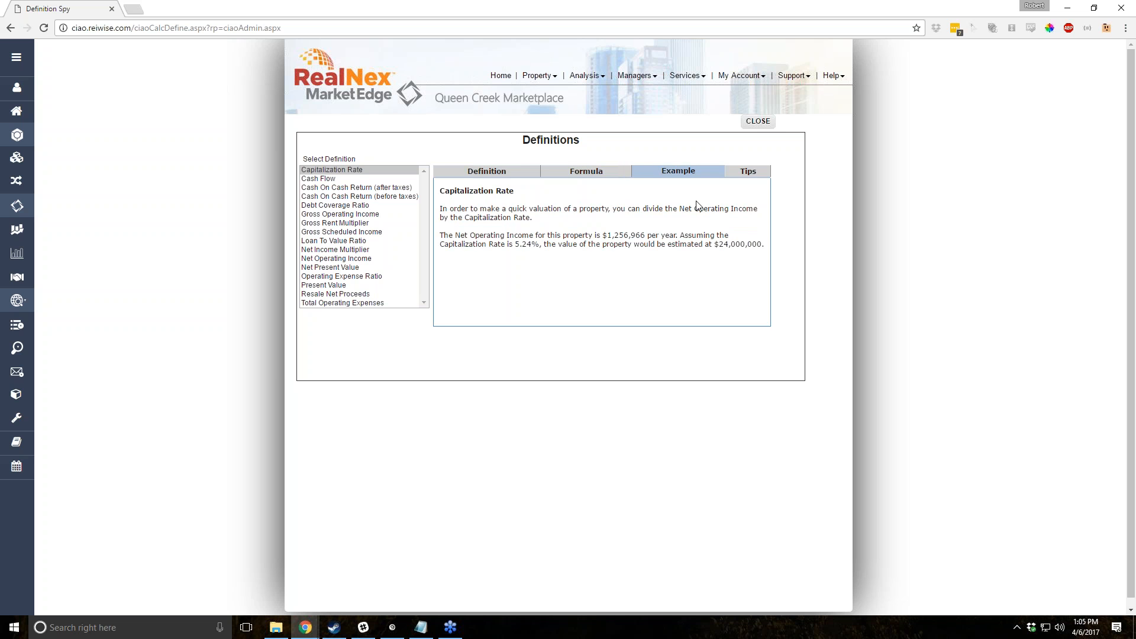
{"action": "left_click", "coordinate": [753, 170]}
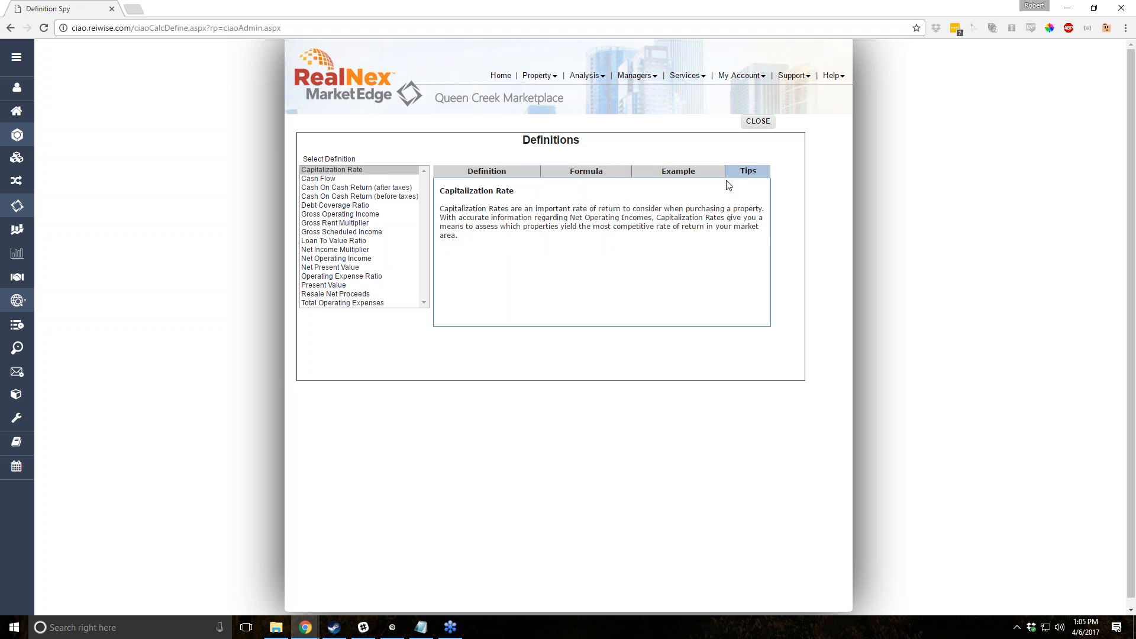
{"action": "left_click", "coordinate": [759, 122]}
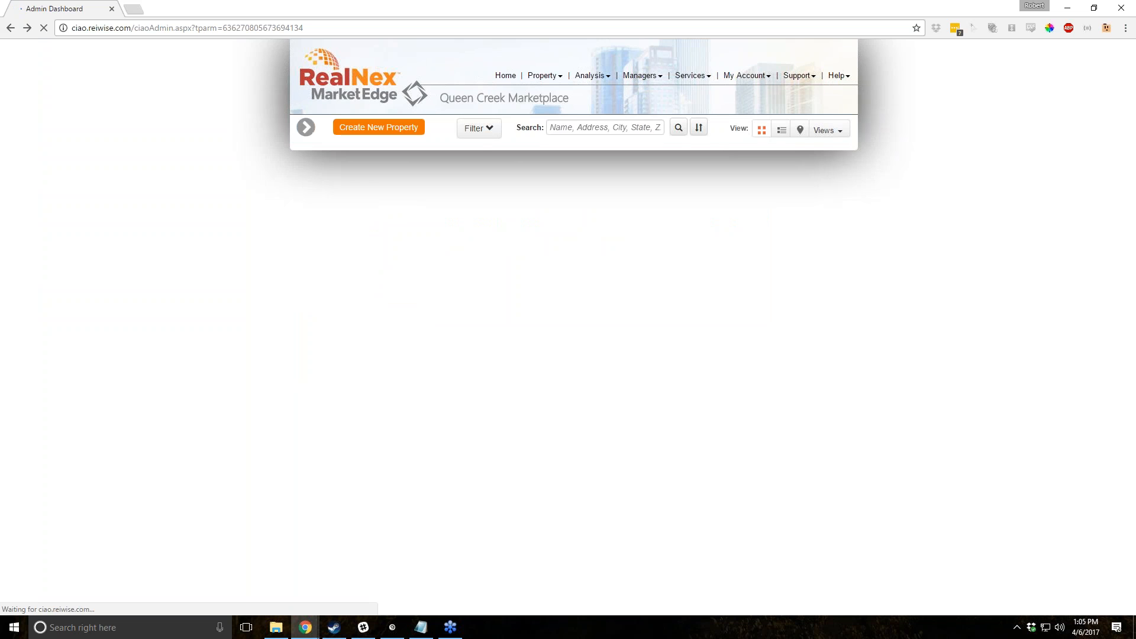
{"action": "left_click", "coordinate": [607, 80]}
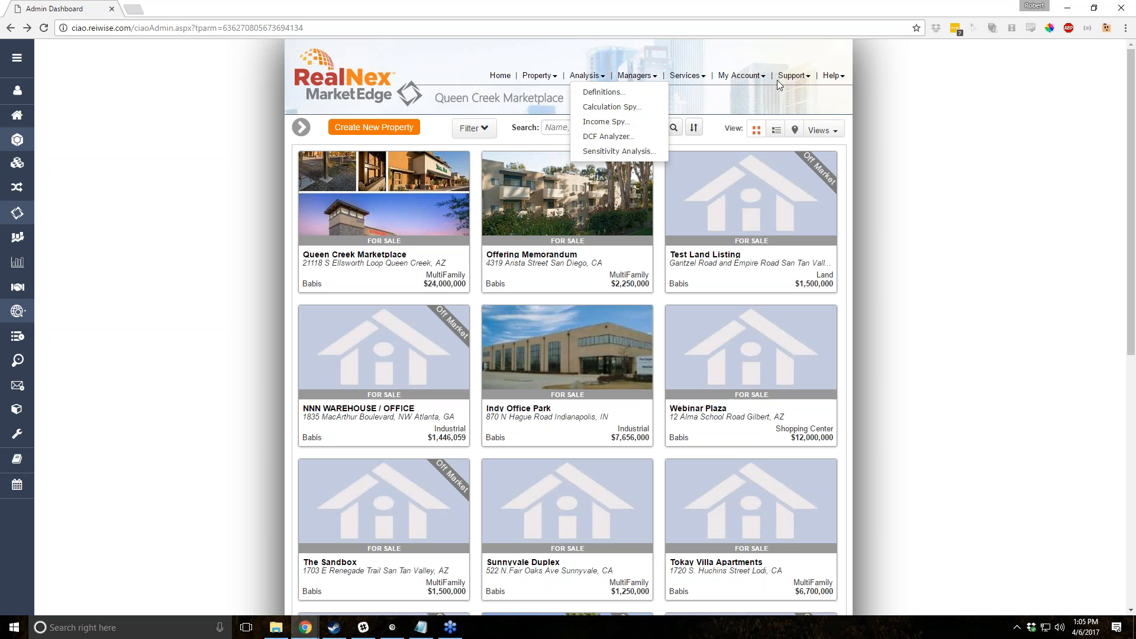
{"action": "left_click", "coordinate": [834, 77]}
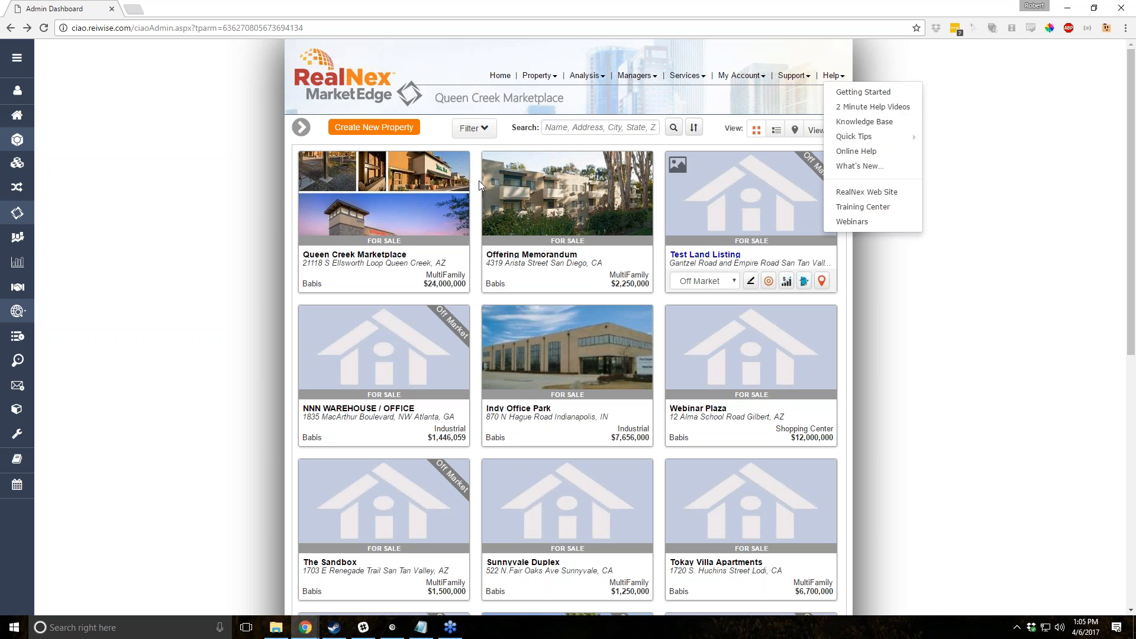
{"action": "left_click", "coordinate": [230, 182]}
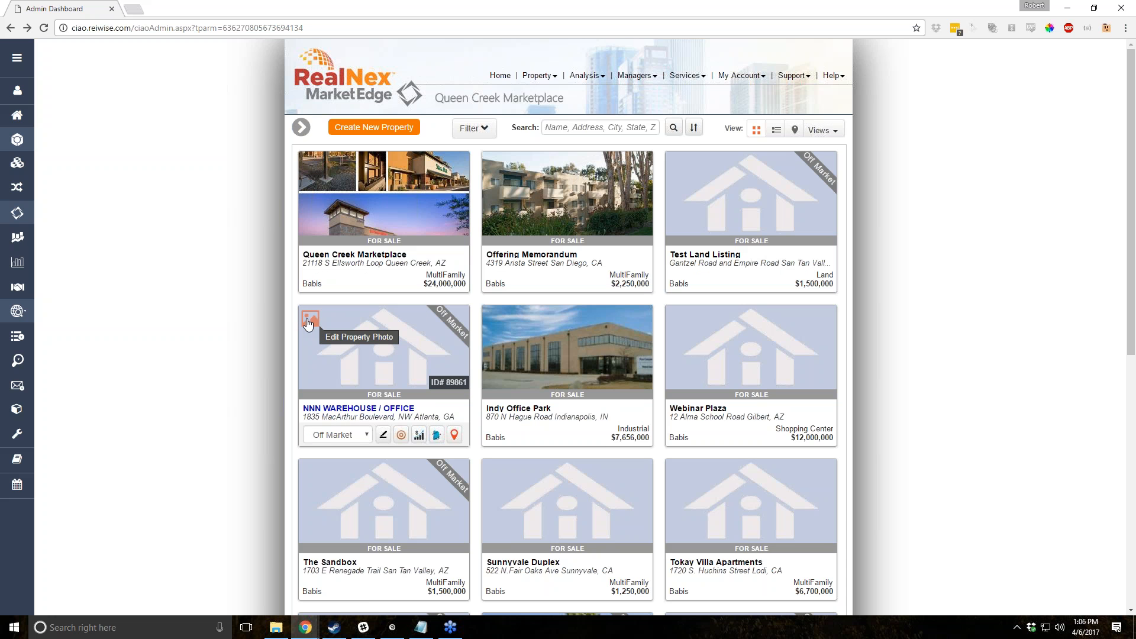
Check the photo upload and the listing status choices of the Queen Creek Marketplace tile, keeping the status Active.
{"action": "left_click", "coordinate": [308, 168]}
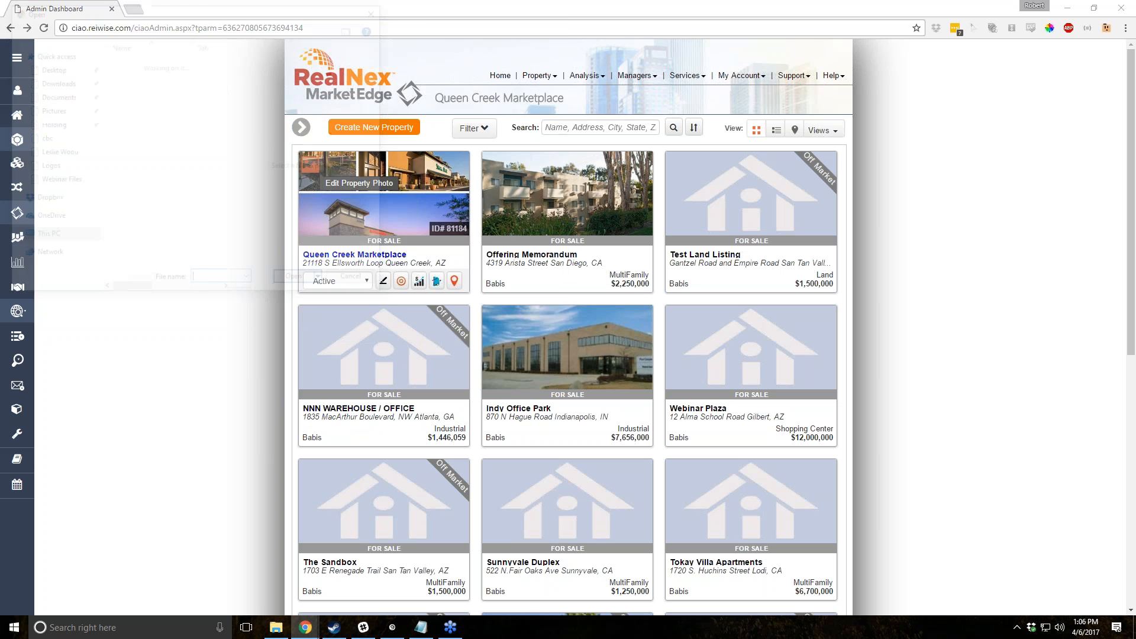
{"action": "left_click", "coordinate": [534, 300]}
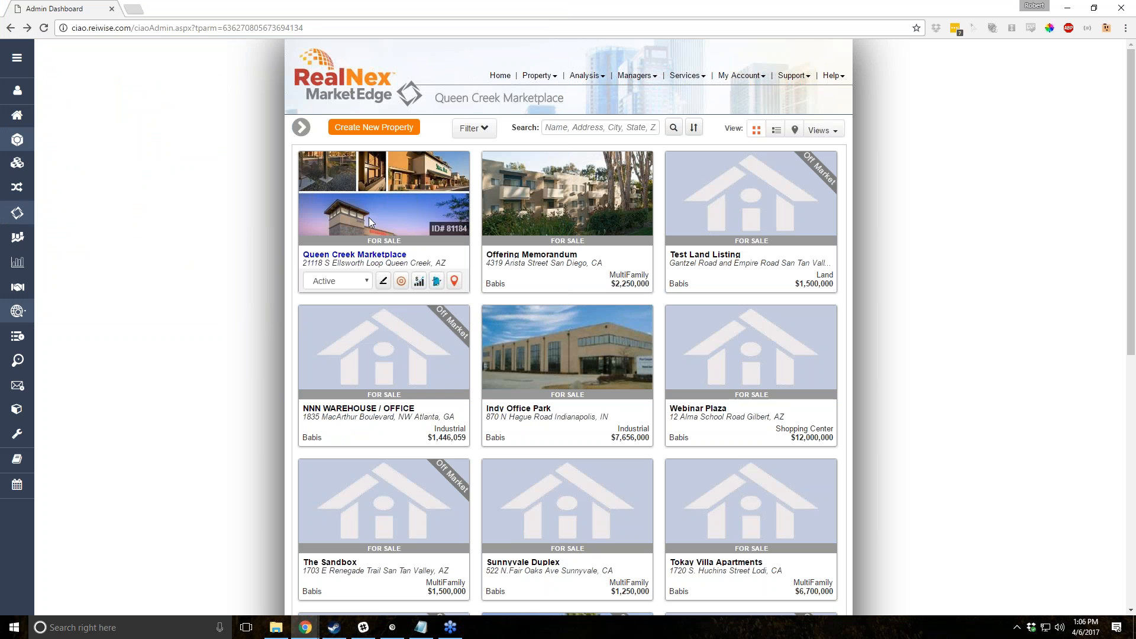
{"action": "left_click", "coordinate": [367, 283]}
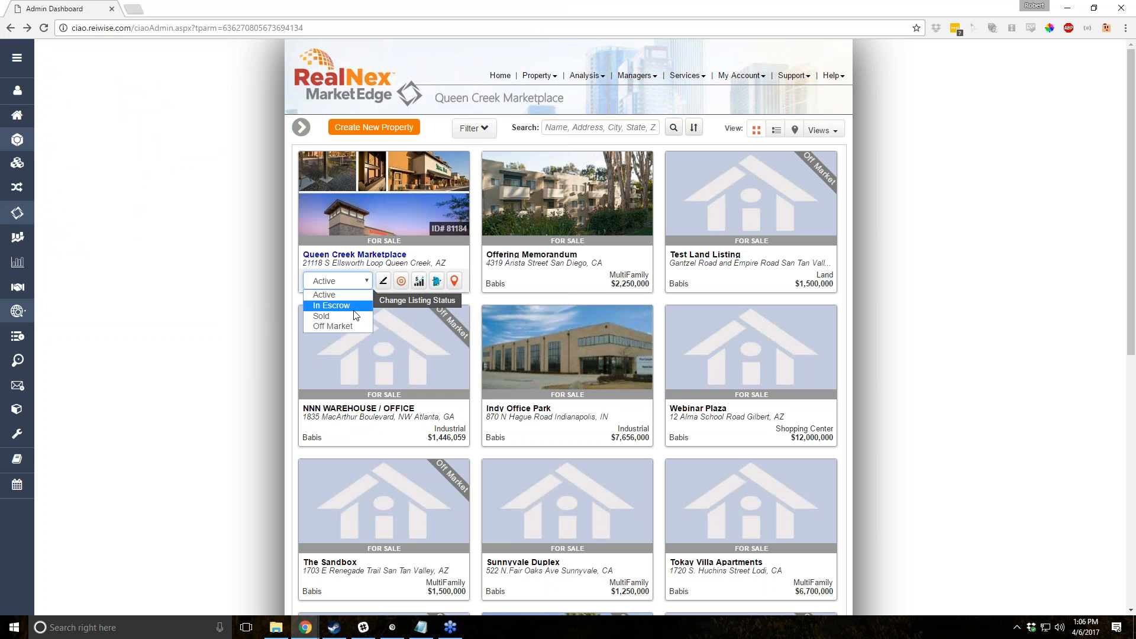
{"action": "left_click", "coordinate": [364, 293]}
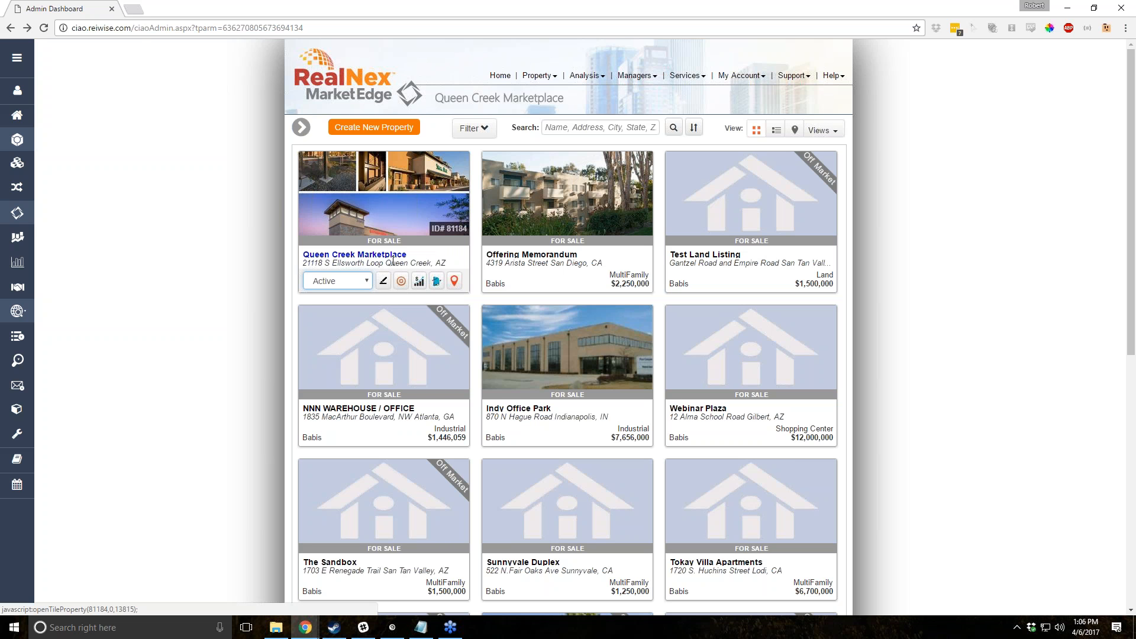
Show the location of the Queen Creek Marketplace property on the map.
{"action": "left_click", "coordinate": [454, 282]}
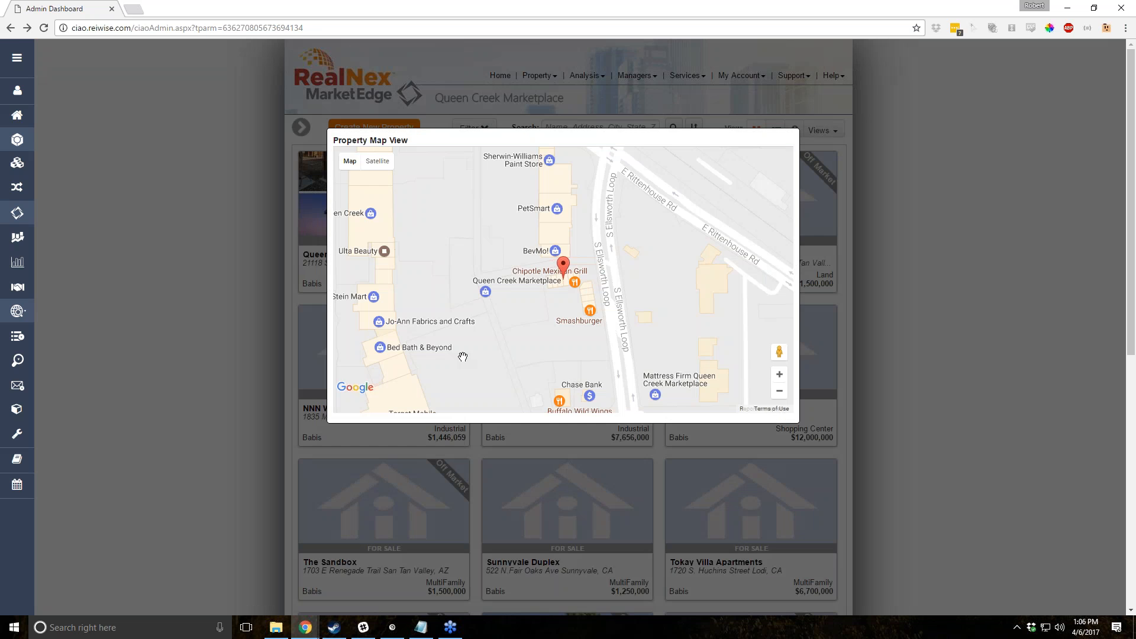
Close the map view and start a new property named April Webinar Property with the property type MultiFamily.
{"action": "left_click", "coordinate": [136, 152]}
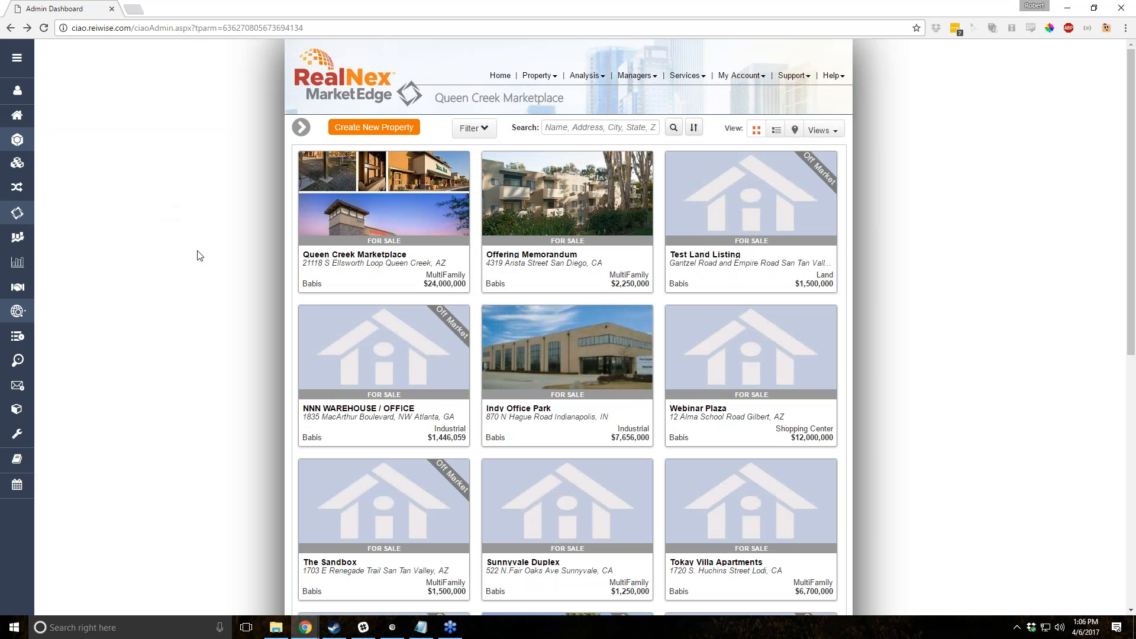
{"action": "left_click", "coordinate": [385, 133]}
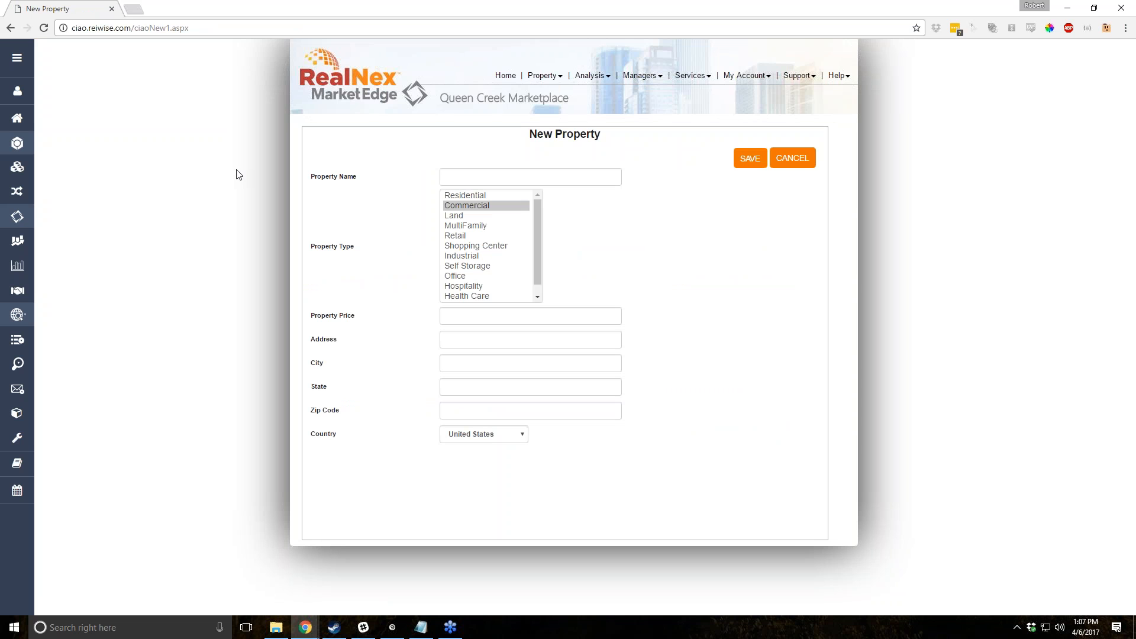
{"action": "left_click", "coordinate": [505, 180]}
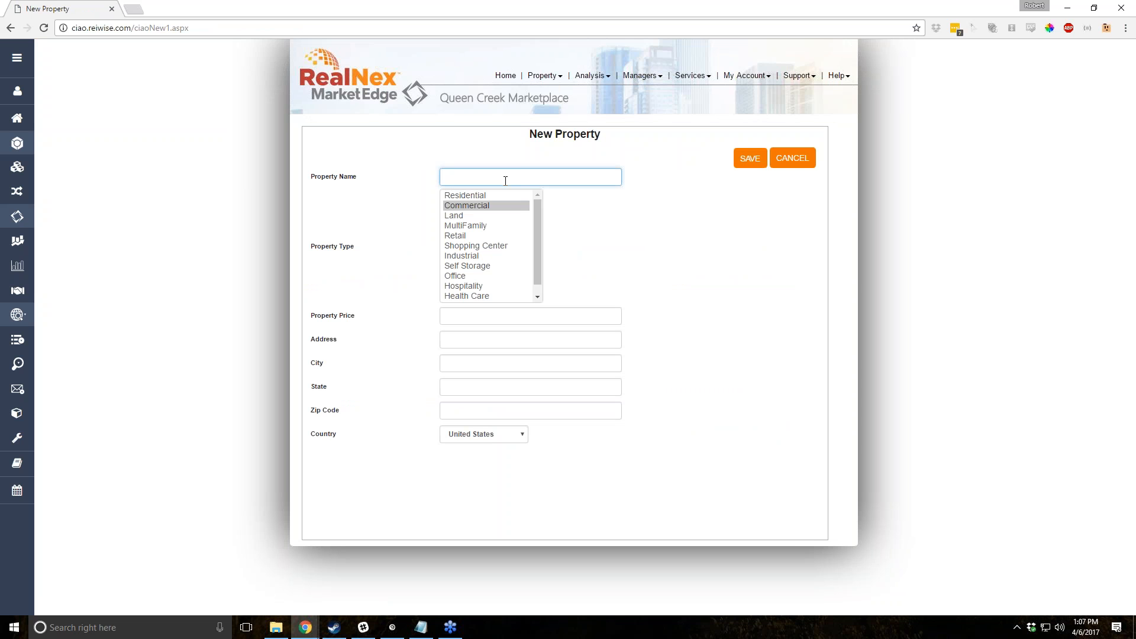
{"action": "type", "text": "April Webinar Property"}
{"action": "left_click", "coordinate": [478, 226]}
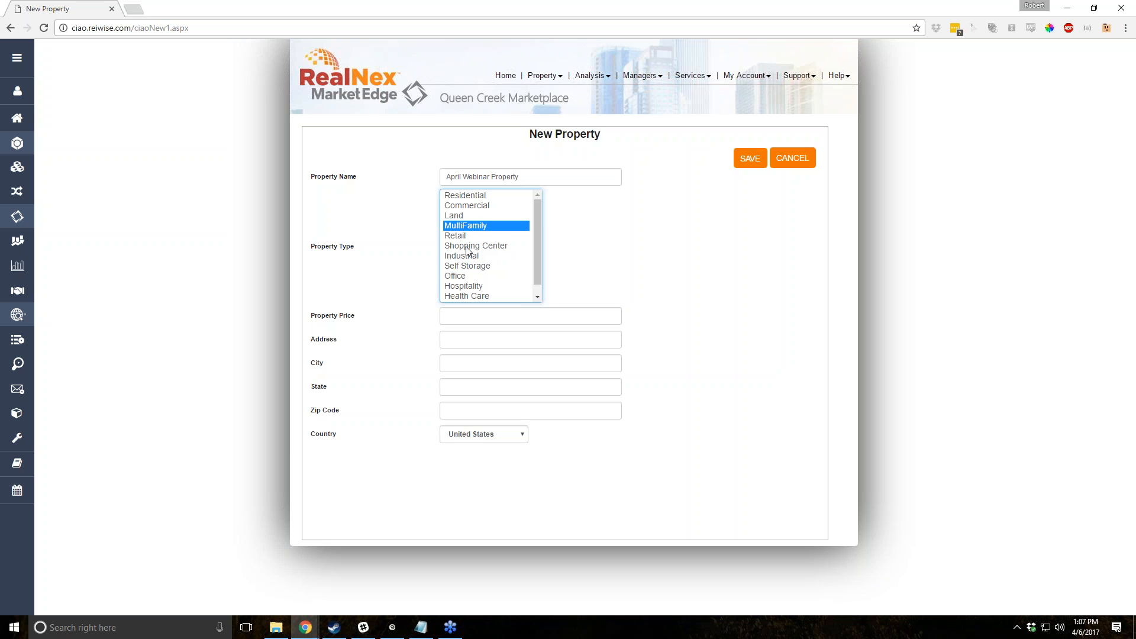
{"action": "left_click", "coordinate": [460, 238]}
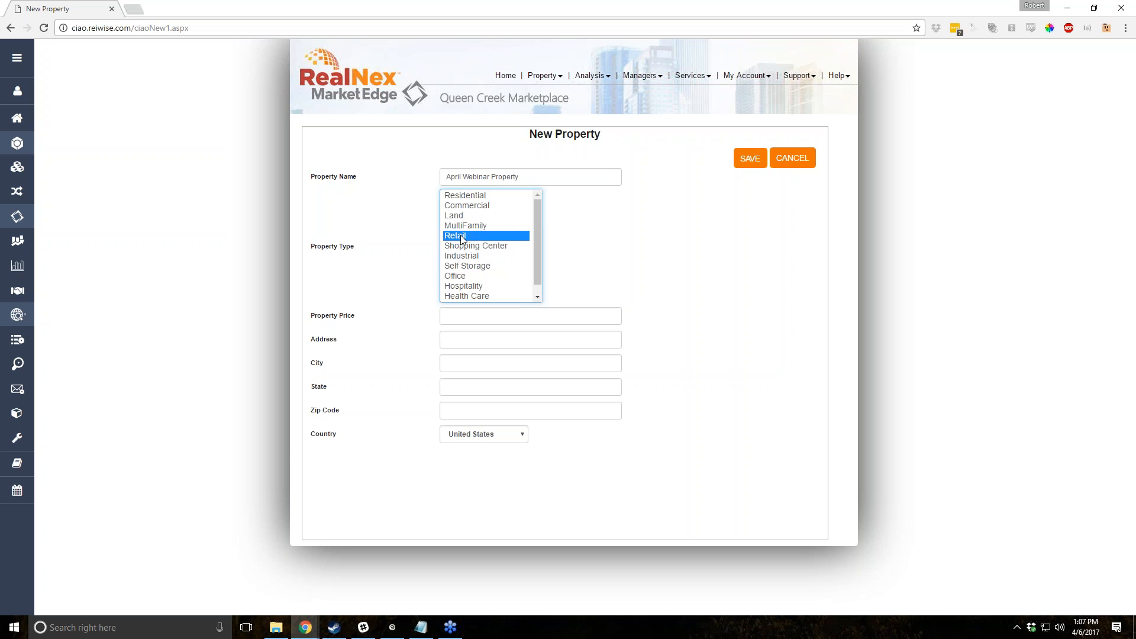
{"action": "left_click", "coordinate": [465, 228]}
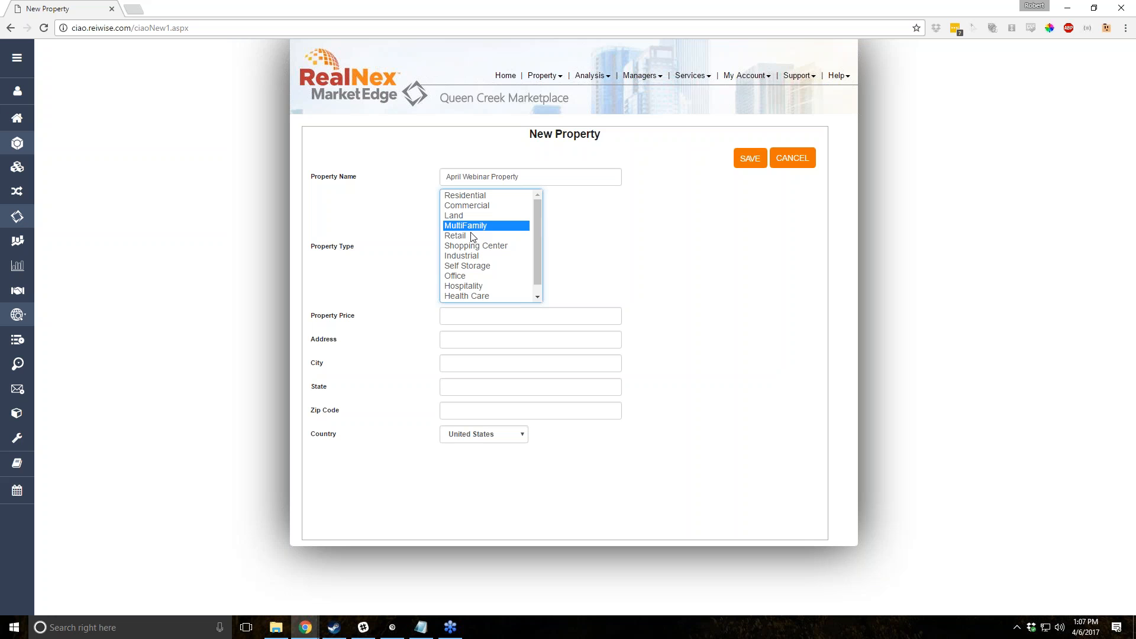
Set the new property's price to $5,550,000 and fill in its street address.
{"action": "left_click", "coordinate": [543, 312]}
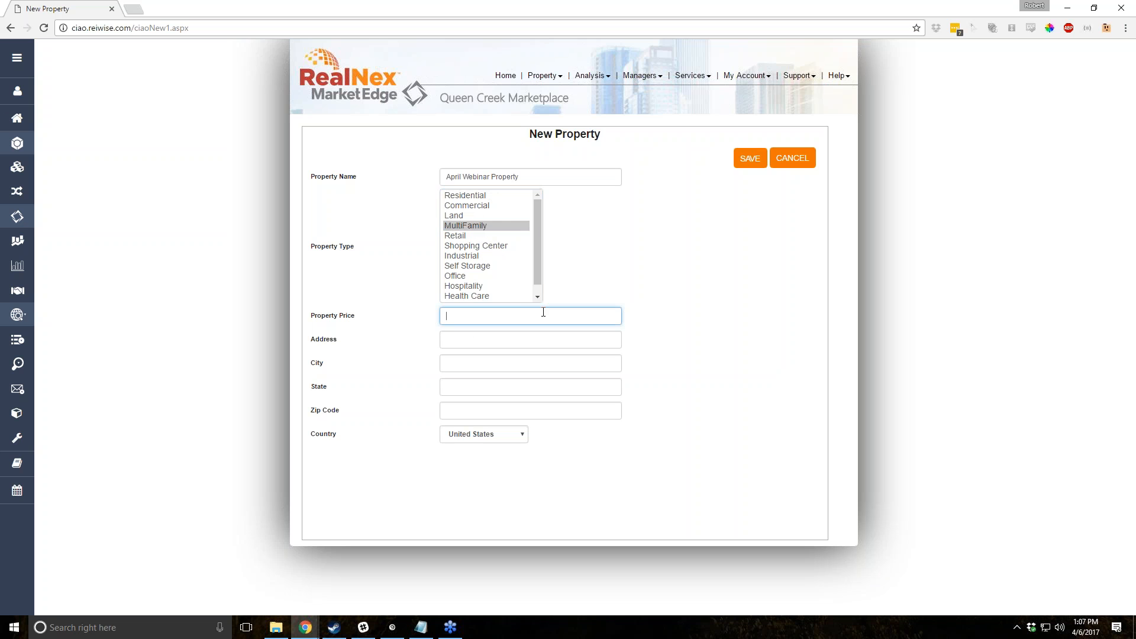
{"action": "type", "text": "5,"}
{"action": "type", "text": "550,000"}
{"action": "key", "text": "Tab"}
{"action": "type", "text": "11114 Main Street"}
Fill in the property's city, state, zip code and country from a saved autofill suggestion and save the new property.
{"action": "key", "text": "Tab"}
{"action": "type", "text": "San"}
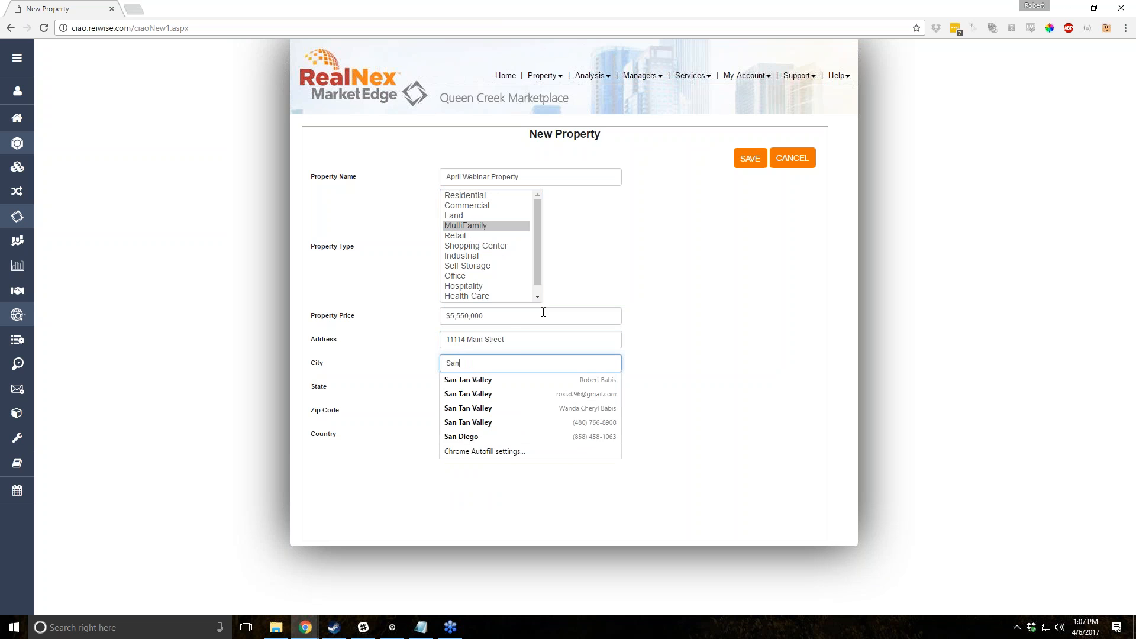
{"action": "key", "text": "Down"}
{"action": "key", "text": "Return"}
{"action": "key", "text": "Tab"}
{"action": "key", "text": "Tab"}
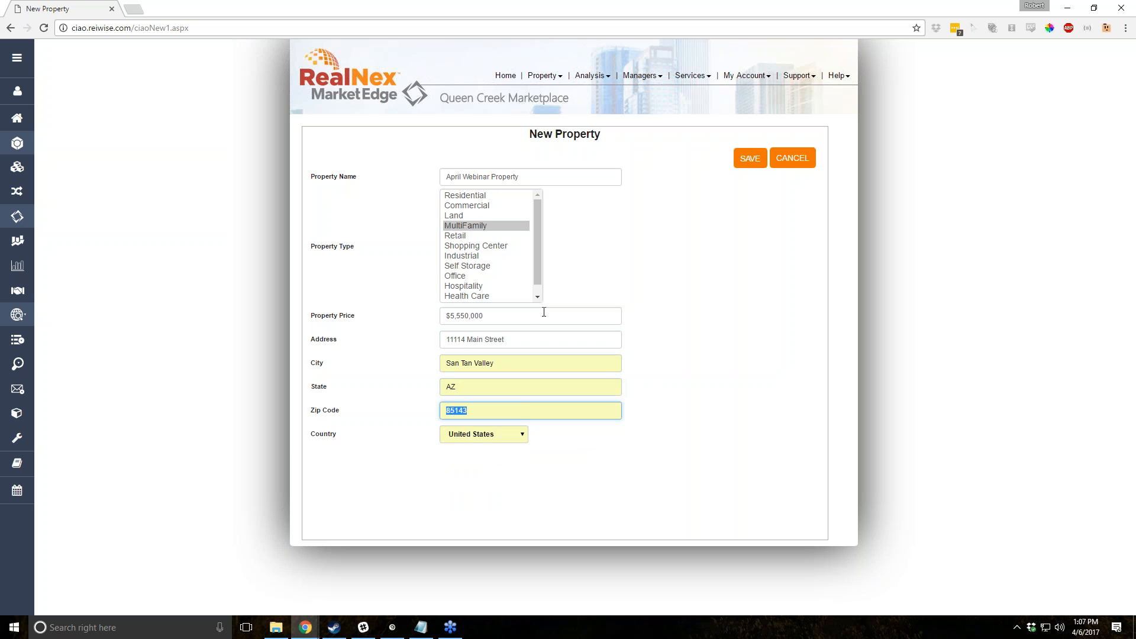
{"action": "left_click", "coordinate": [746, 166]}
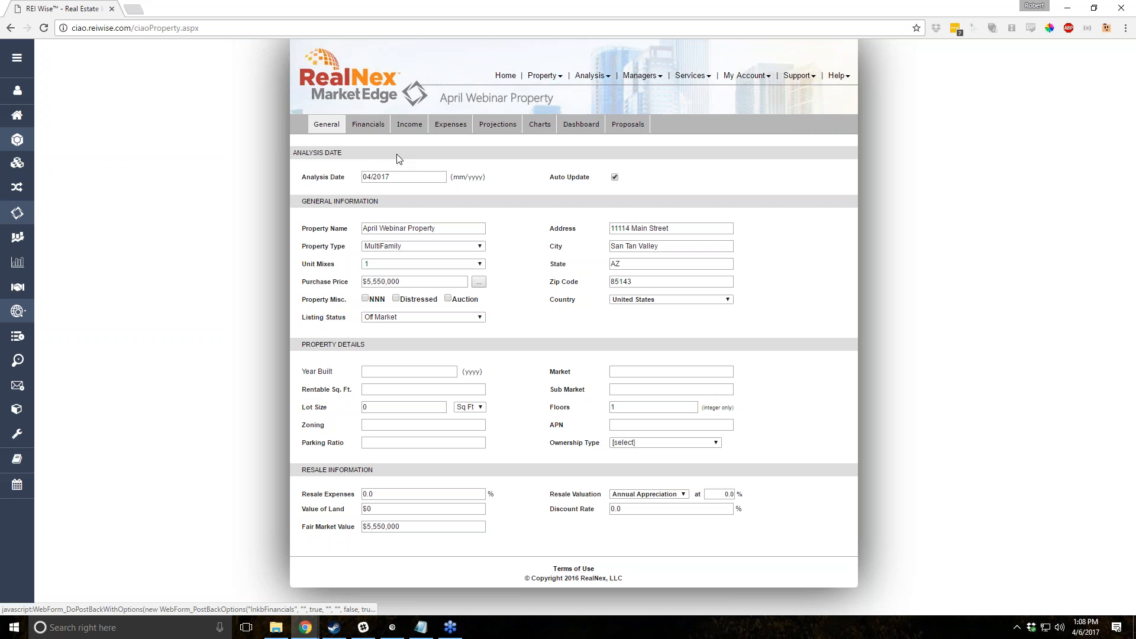
Look over the new property's general information and its loan and tax details.
{"action": "left_click", "coordinate": [368, 126]}
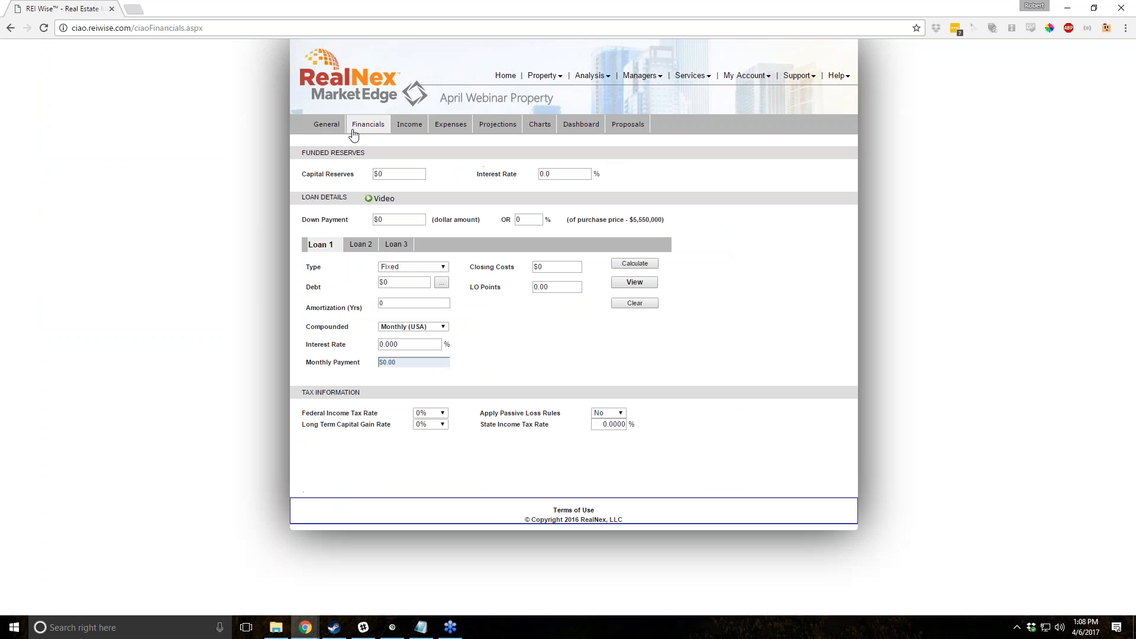
{"action": "left_click", "coordinate": [327, 125]}
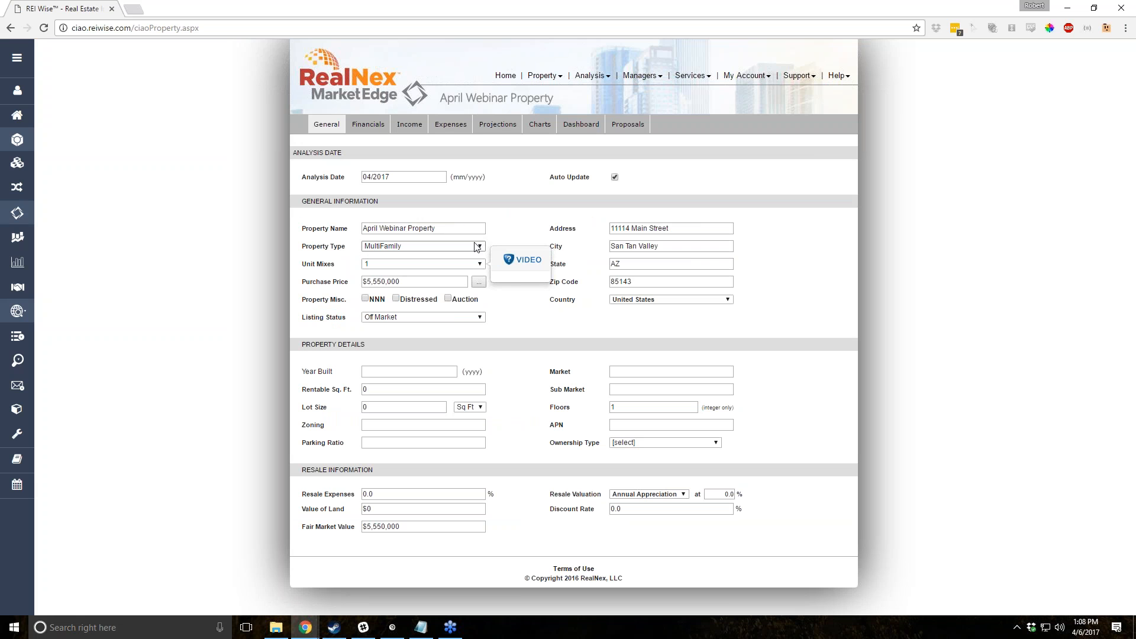
{"action": "left_click", "coordinate": [422, 372]}
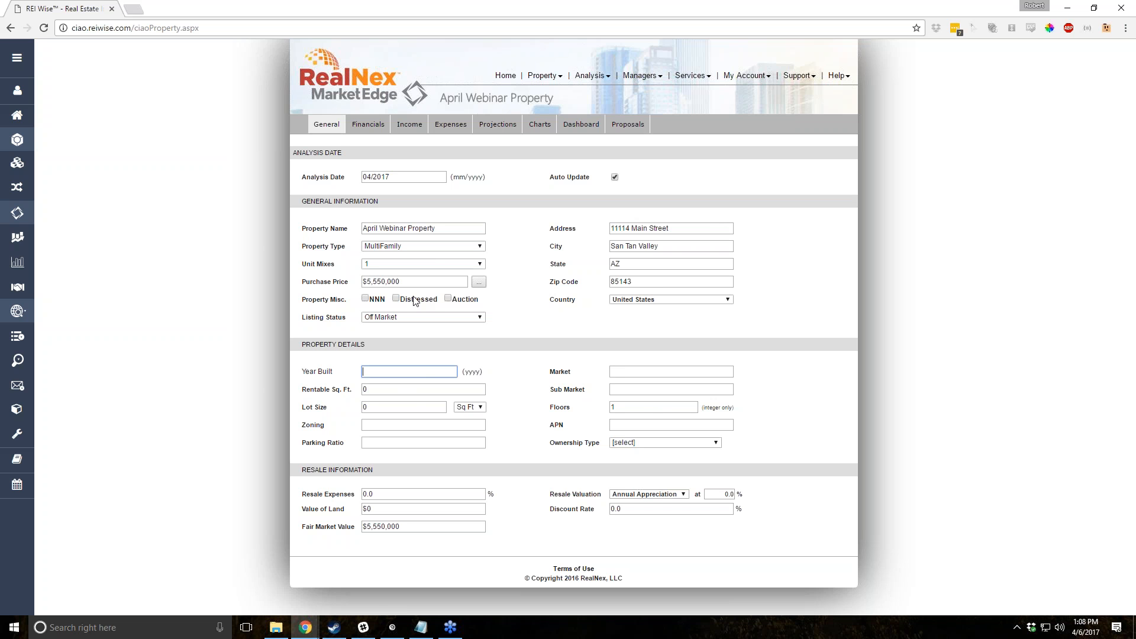
{"action": "left_click", "coordinate": [368, 124]}
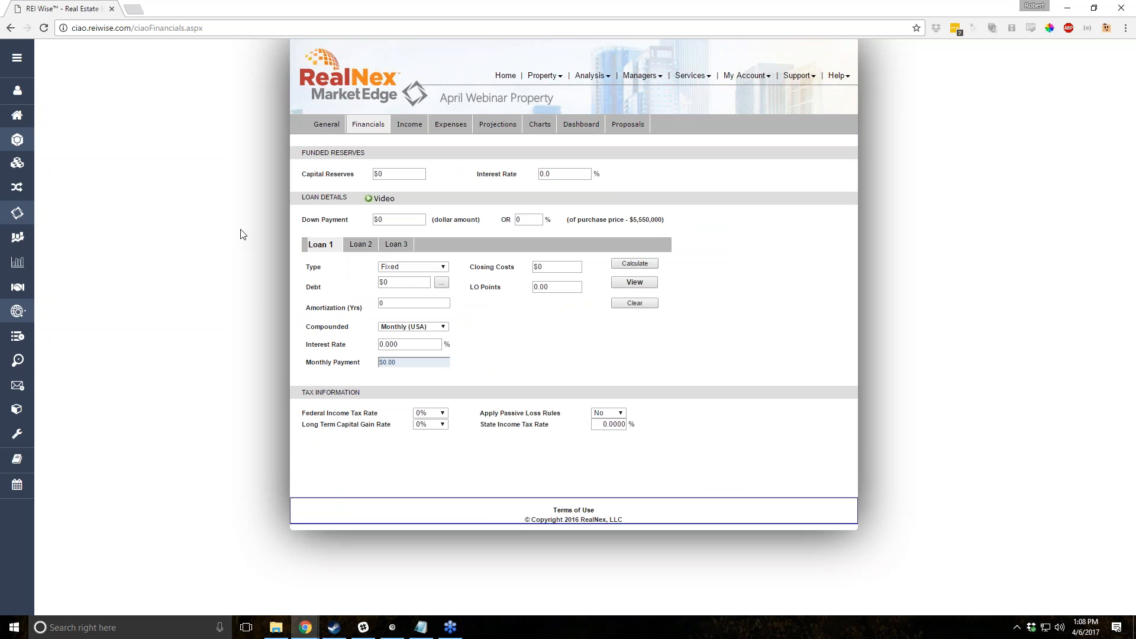
Look over the rental and miscellaneous income inputs and the expense inputs of April Webinar Property.
{"action": "left_click", "coordinate": [411, 125]}
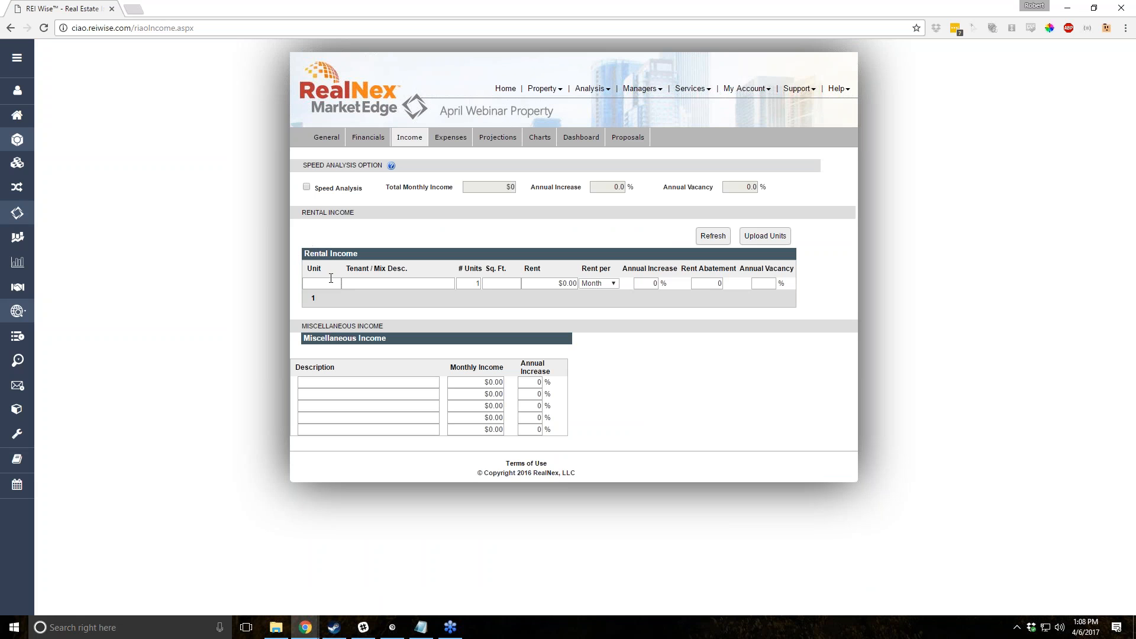
{"action": "left_click", "coordinate": [326, 137]}
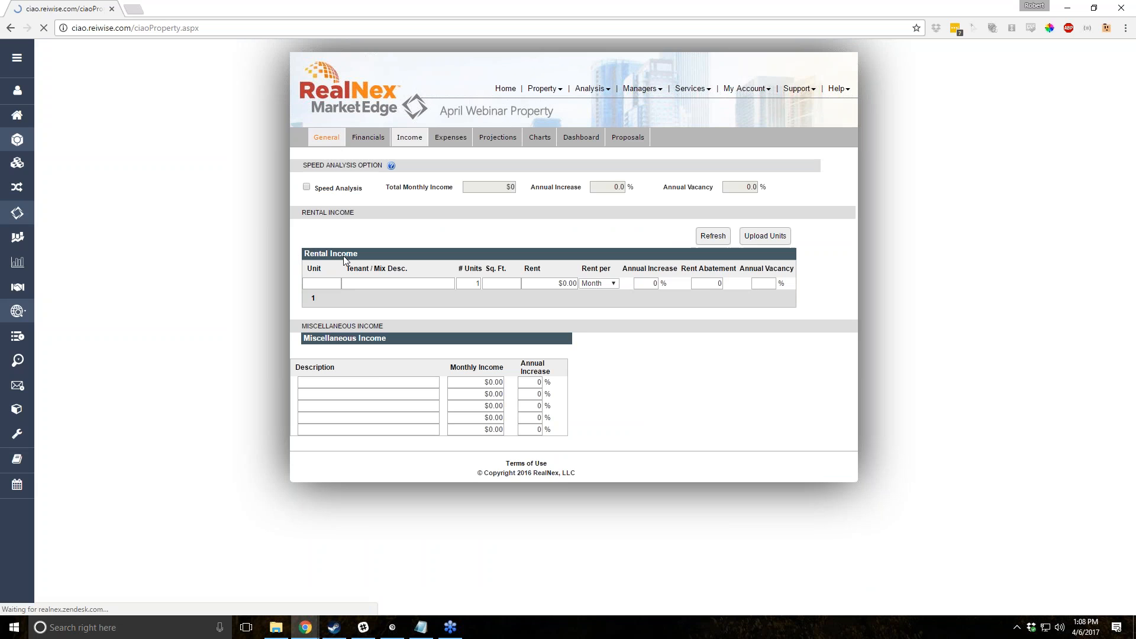
{"action": "left_click", "coordinate": [438, 125]}
{"action": "left_click", "coordinate": [411, 127]}
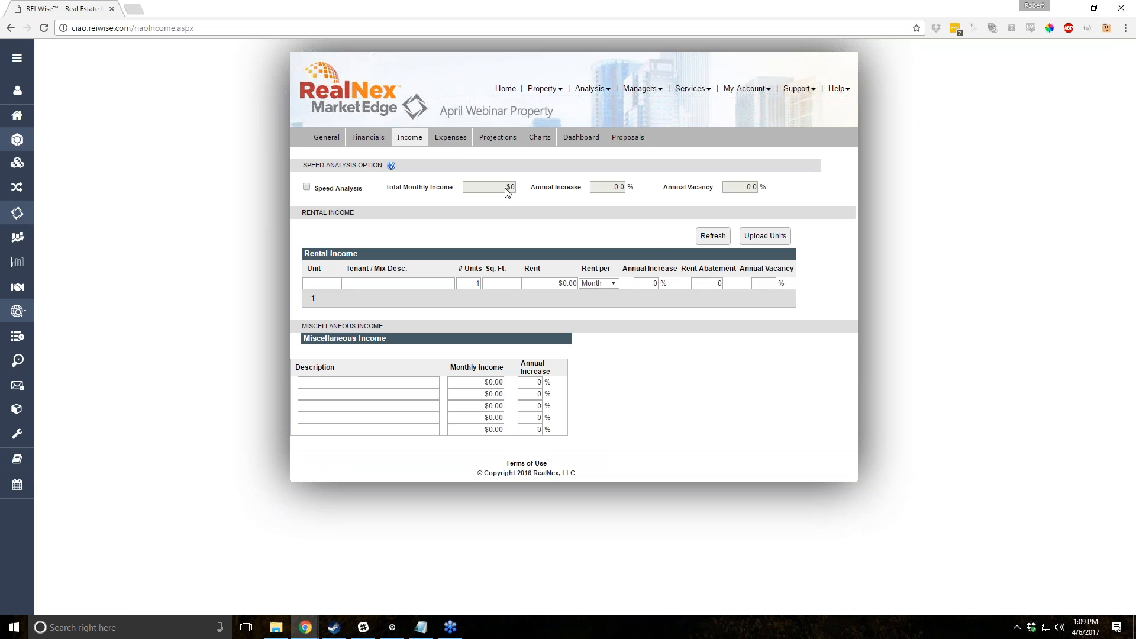
{"action": "left_click", "coordinate": [451, 137]}
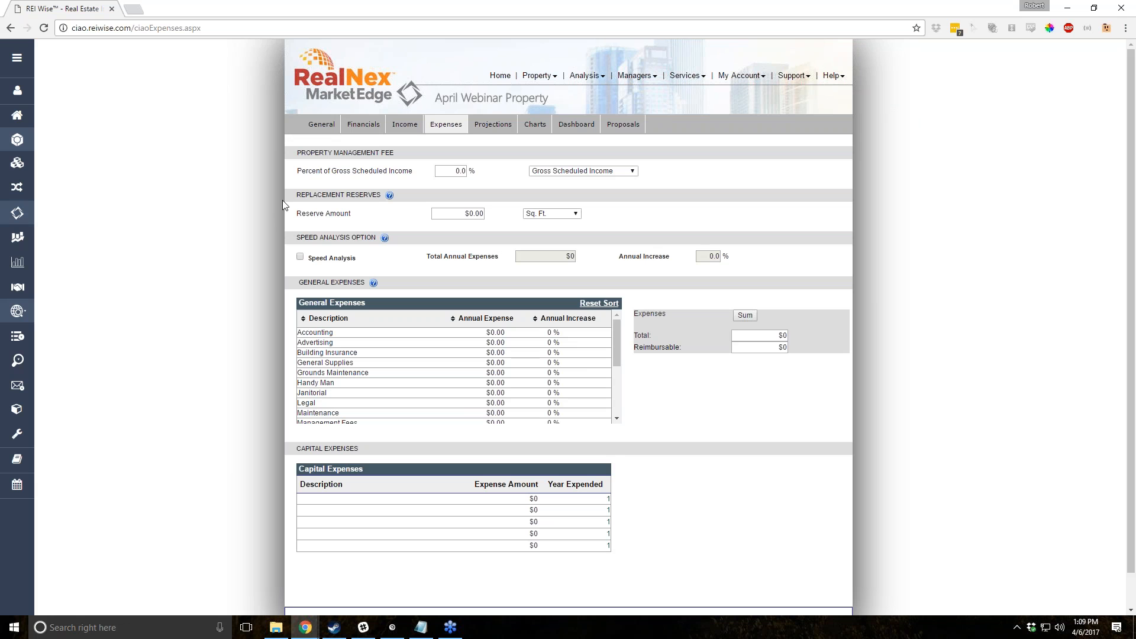
View the Loan Analysis projection across the years and revisit the property's general and financial details.
{"action": "left_click", "coordinate": [486, 132]}
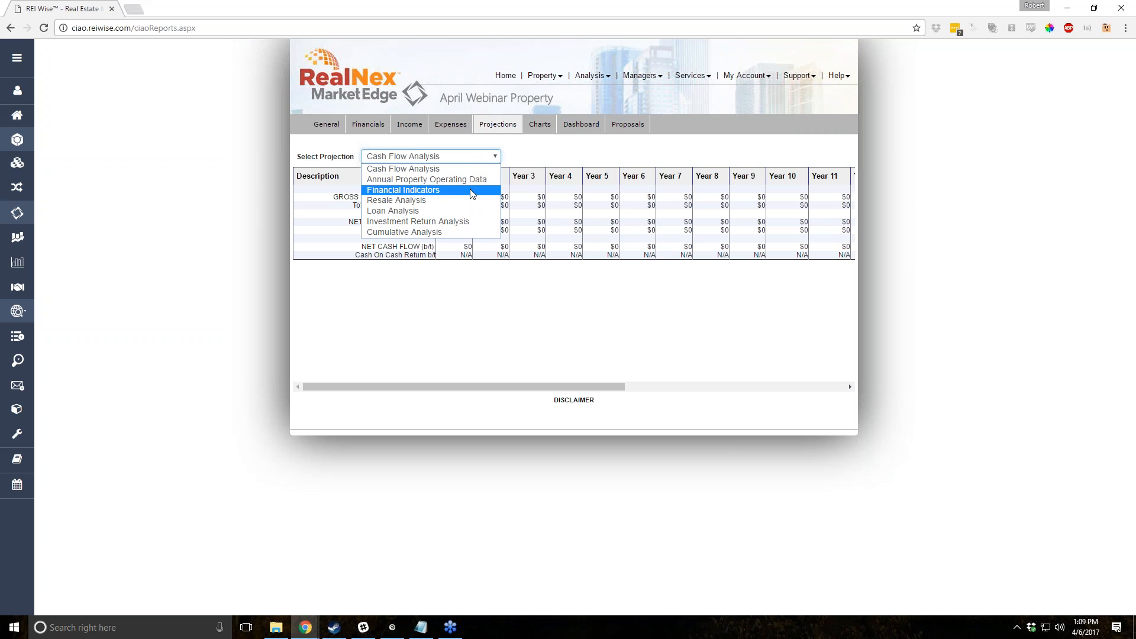
{"action": "left_click", "coordinate": [470, 211]}
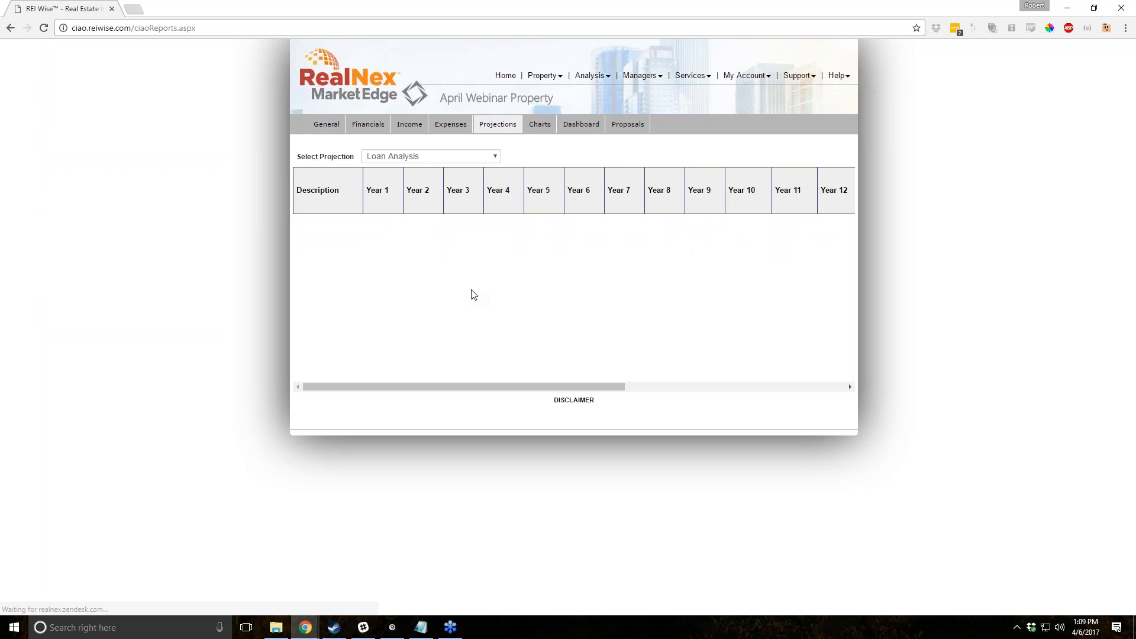
{"action": "left_click_drag", "start_coordinate": [575, 385], "coordinate": [531, 356]}
{"action": "left_click", "coordinate": [327, 124]}
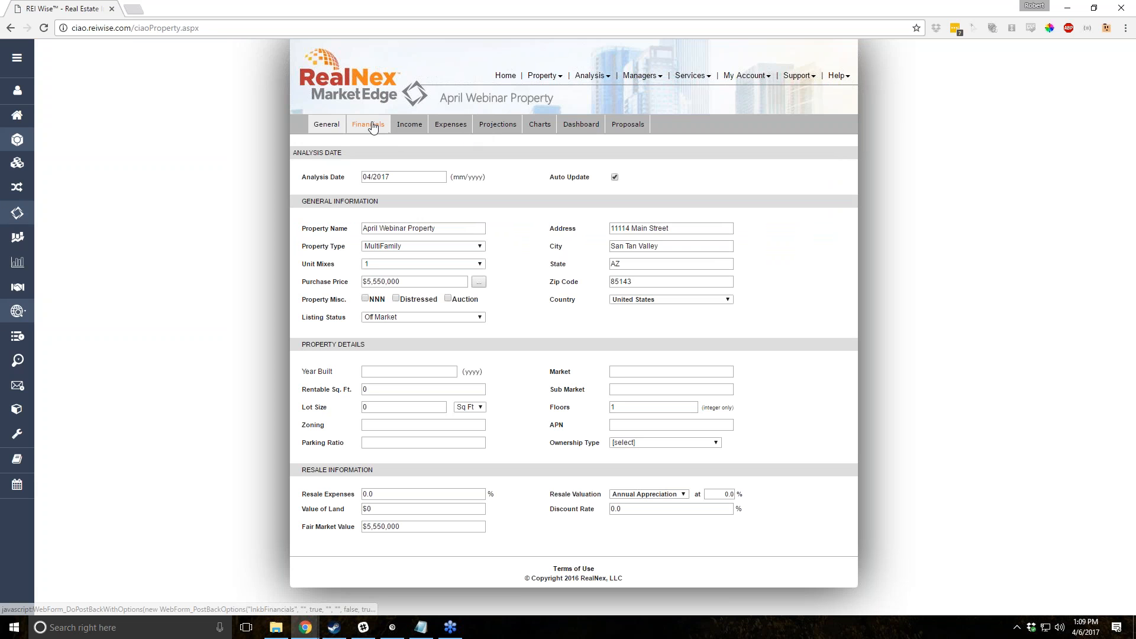
{"action": "left_click", "coordinate": [368, 124]}
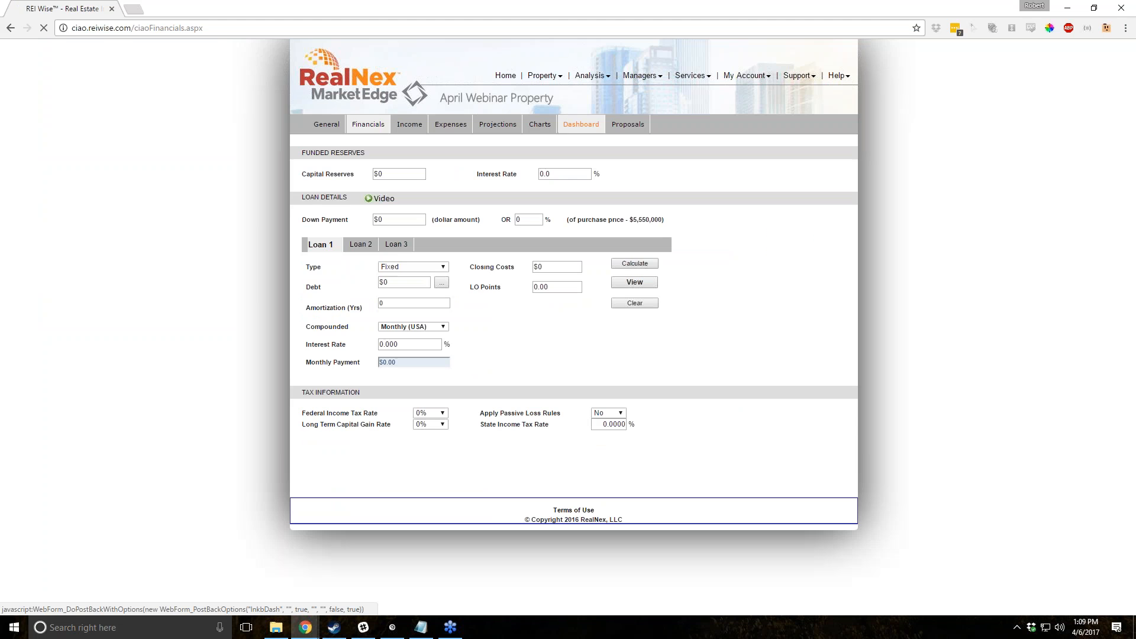
Display the Equity vs. Debt chart for April Webinar Property.
{"action": "left_click", "coordinate": [550, 126]}
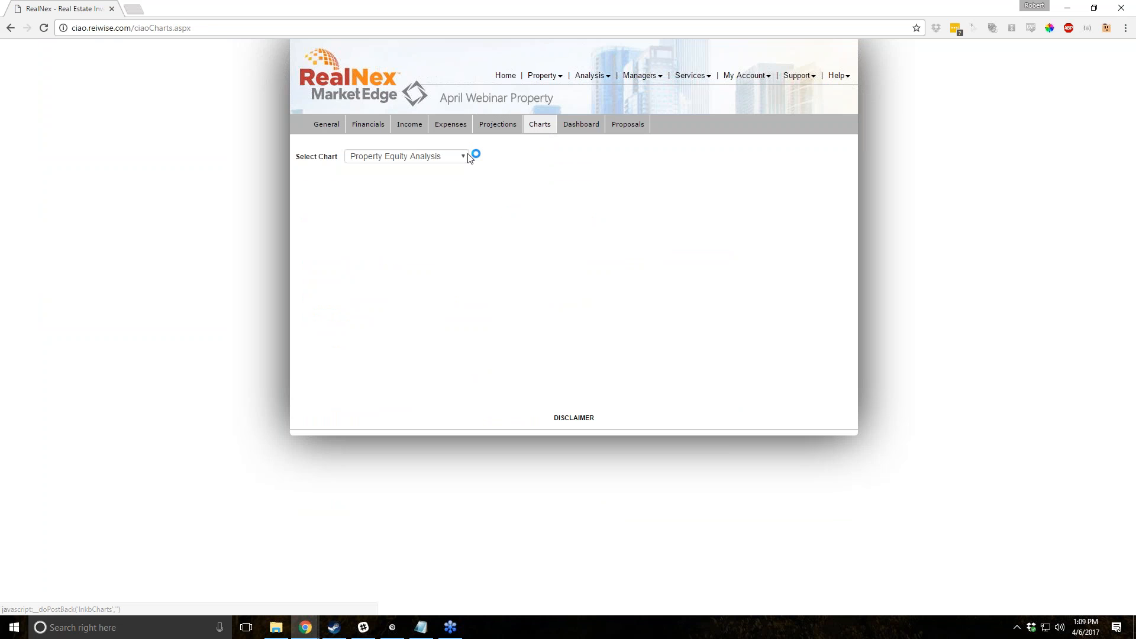
{"action": "left_click", "coordinate": [465, 156]}
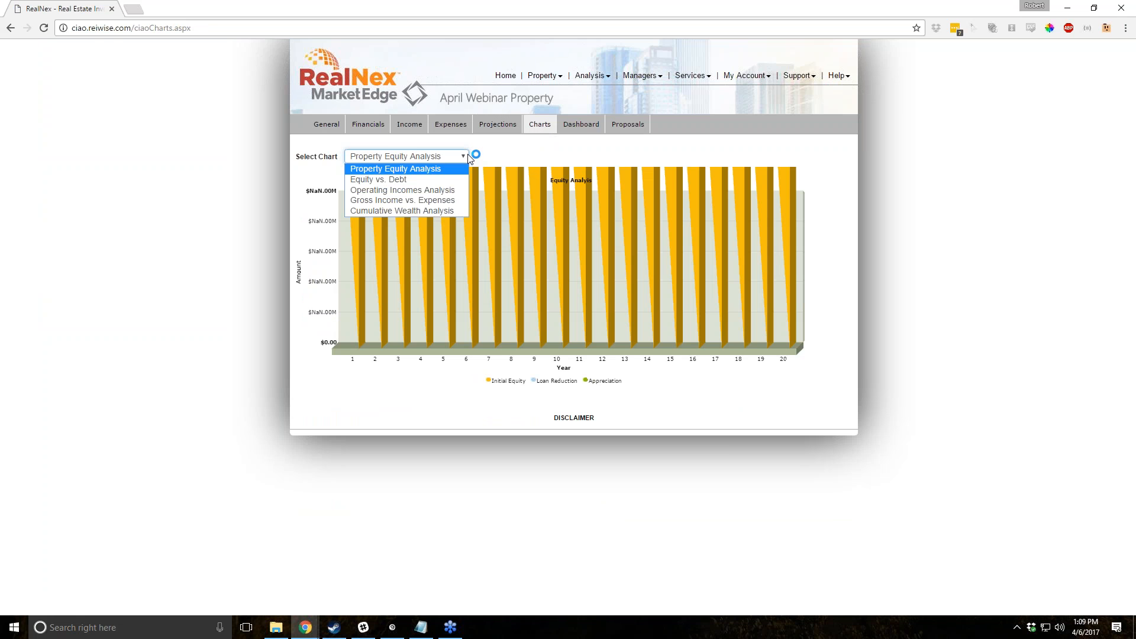
{"action": "left_click", "coordinate": [439, 179]}
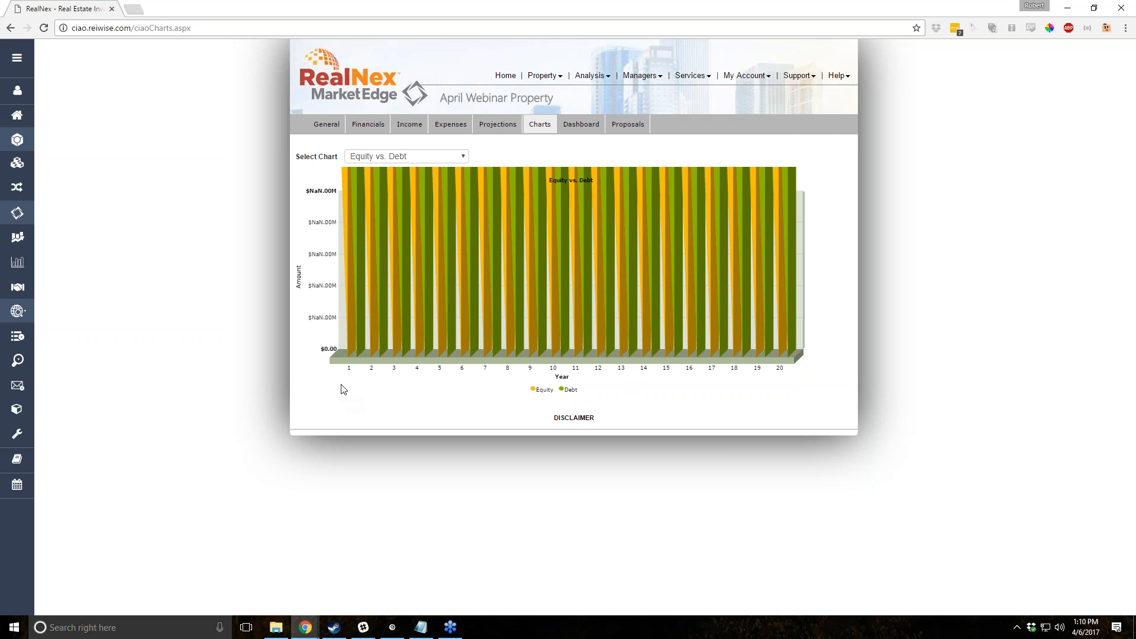
Review the property's analysis dashboard and its proposal cover sheet.
{"action": "left_click", "coordinate": [572, 125]}
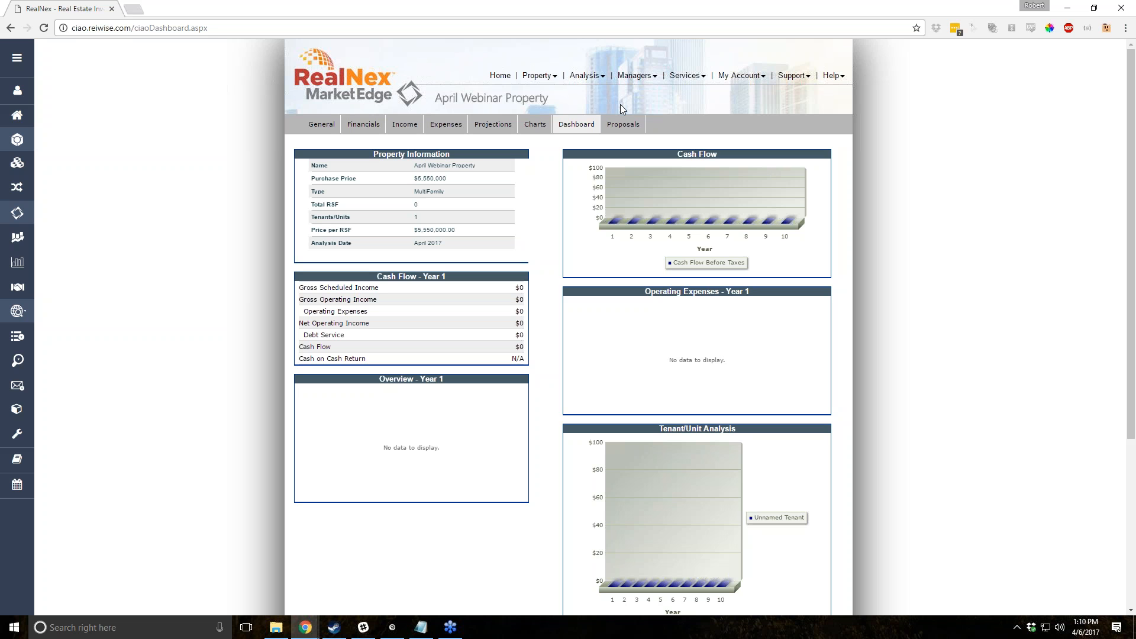
{"action": "left_click", "coordinate": [621, 125]}
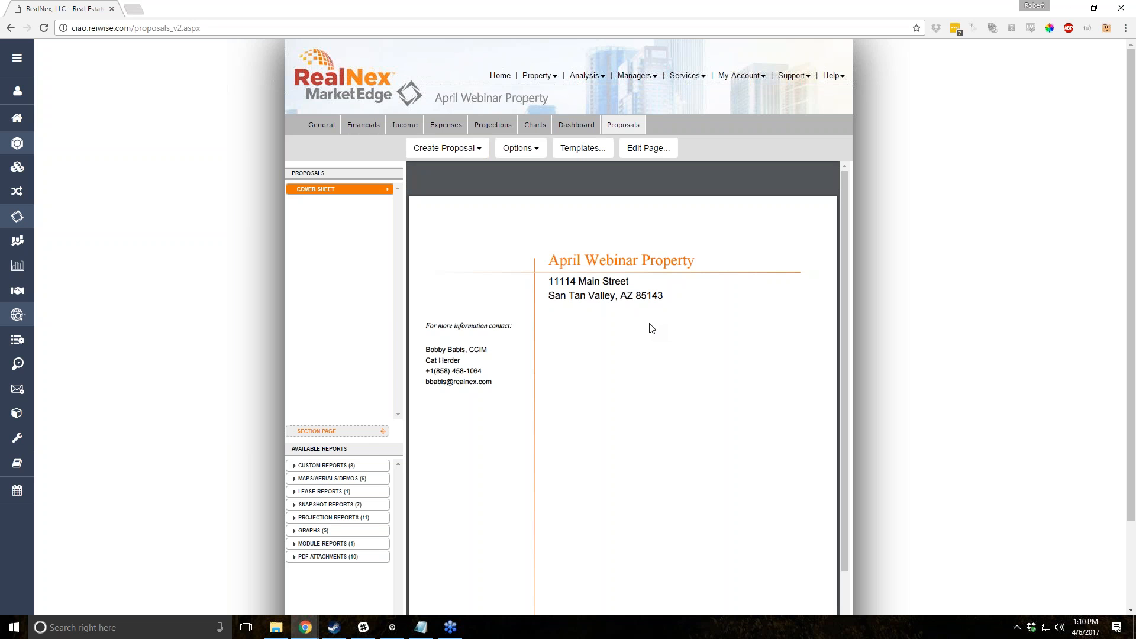
Return to the general information, watch part of the Unit Mixes help video and close it.
{"action": "left_click", "coordinate": [324, 124]}
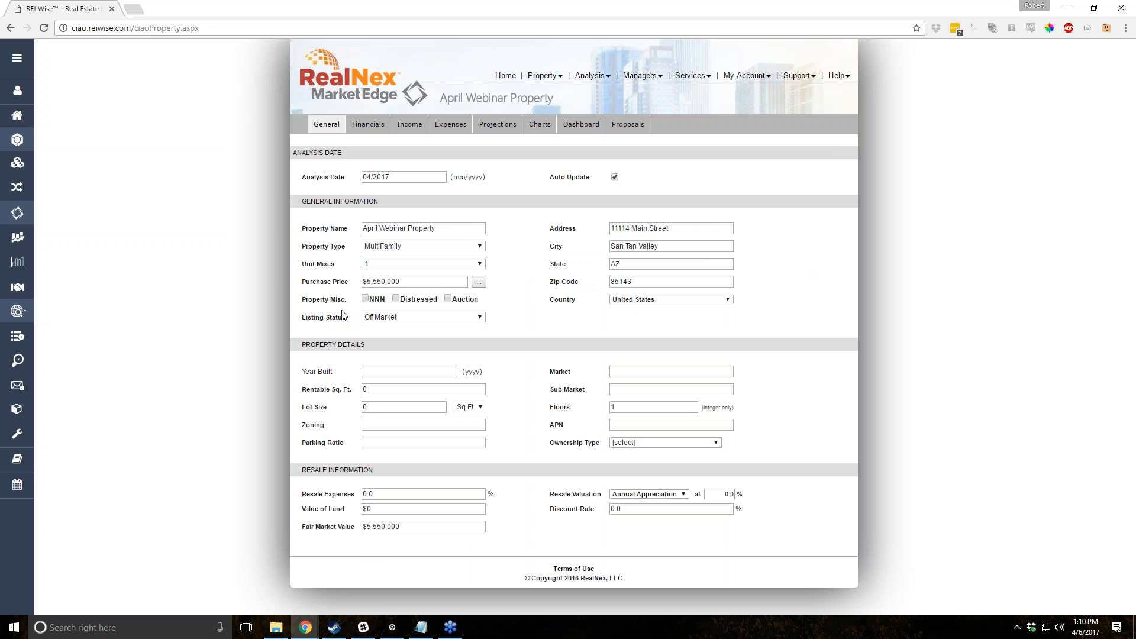
{"action": "mouse_move", "coordinate": [379, 267]}
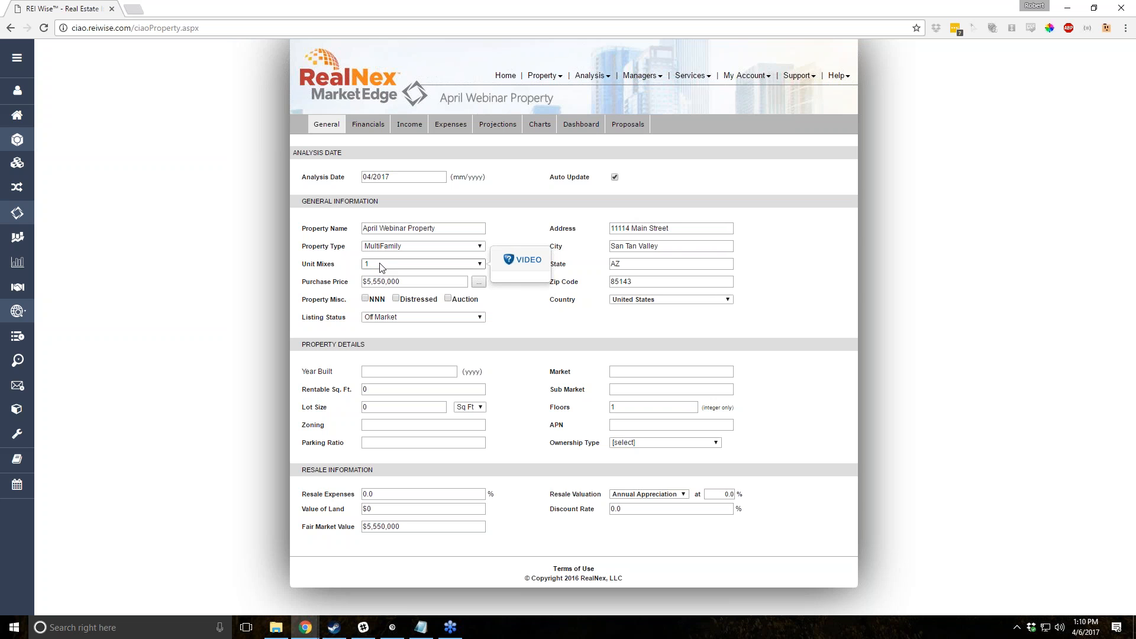
{"action": "left_click", "coordinate": [529, 265]}
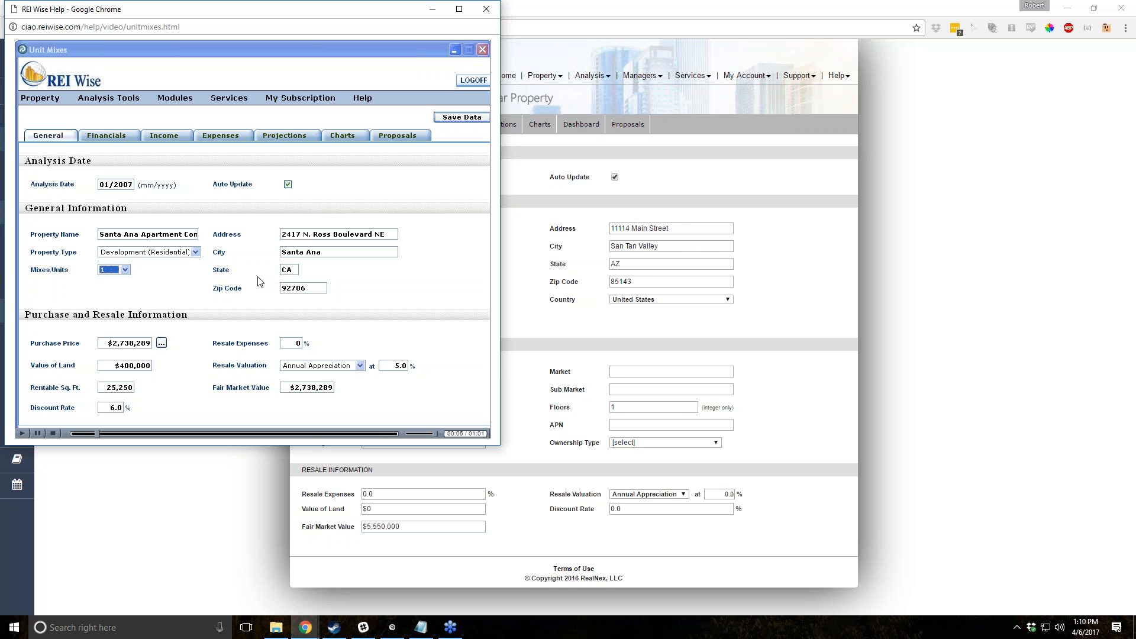
{"action": "left_click", "coordinate": [486, 9]}
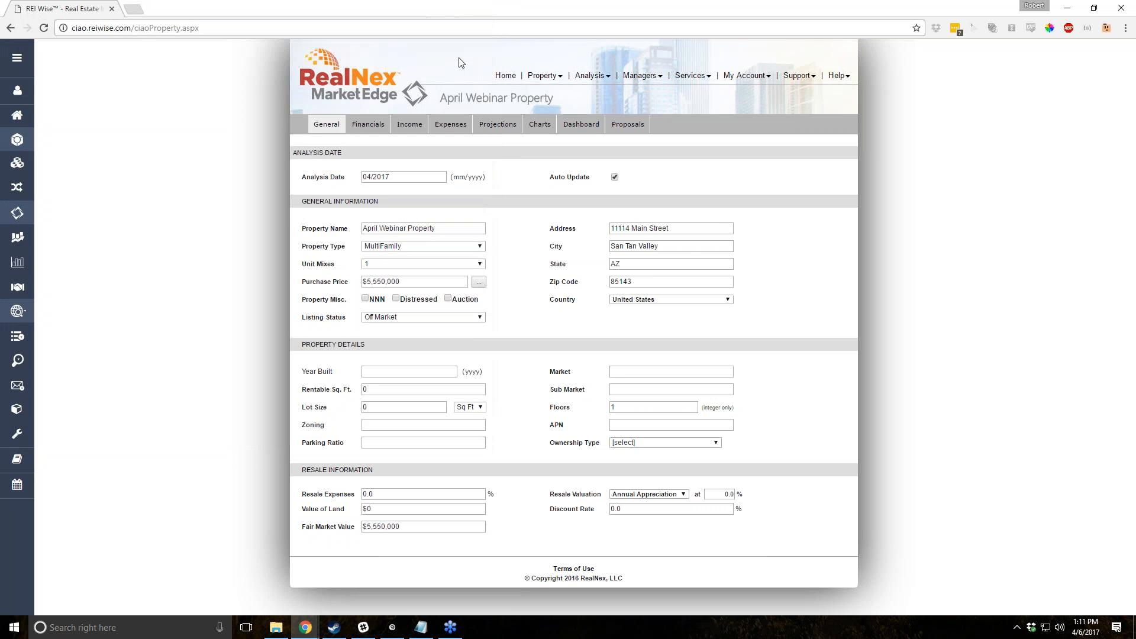
Set the property's unit mixes to 5, check the rental income rows, and return to the home dashboard.
{"action": "left_click", "coordinate": [460, 265]}
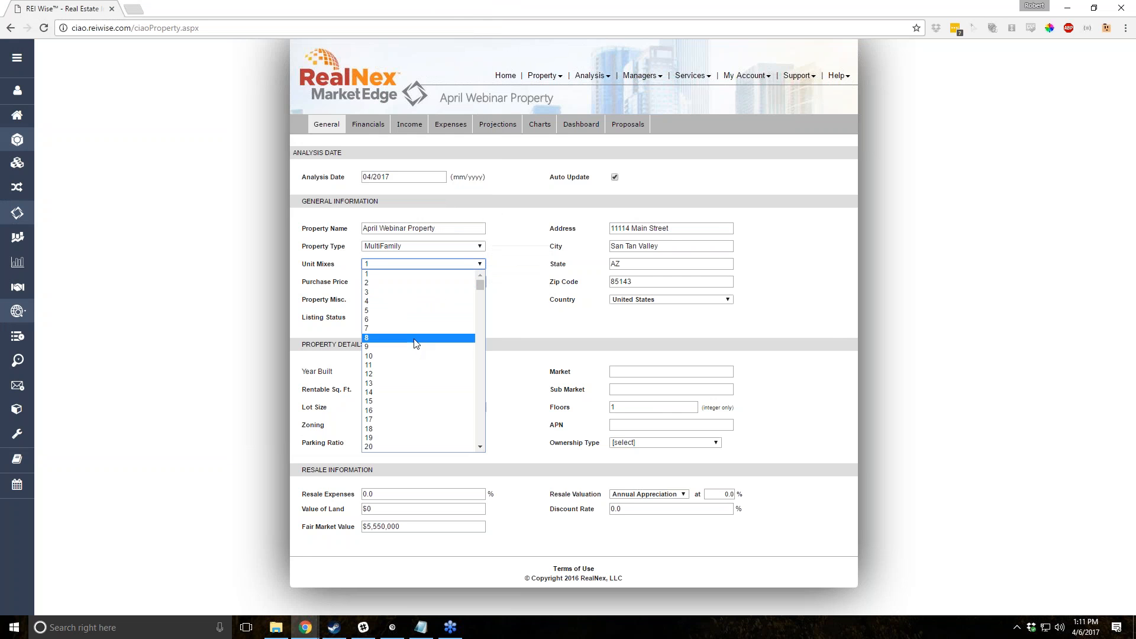
{"action": "left_click", "coordinate": [414, 311]}
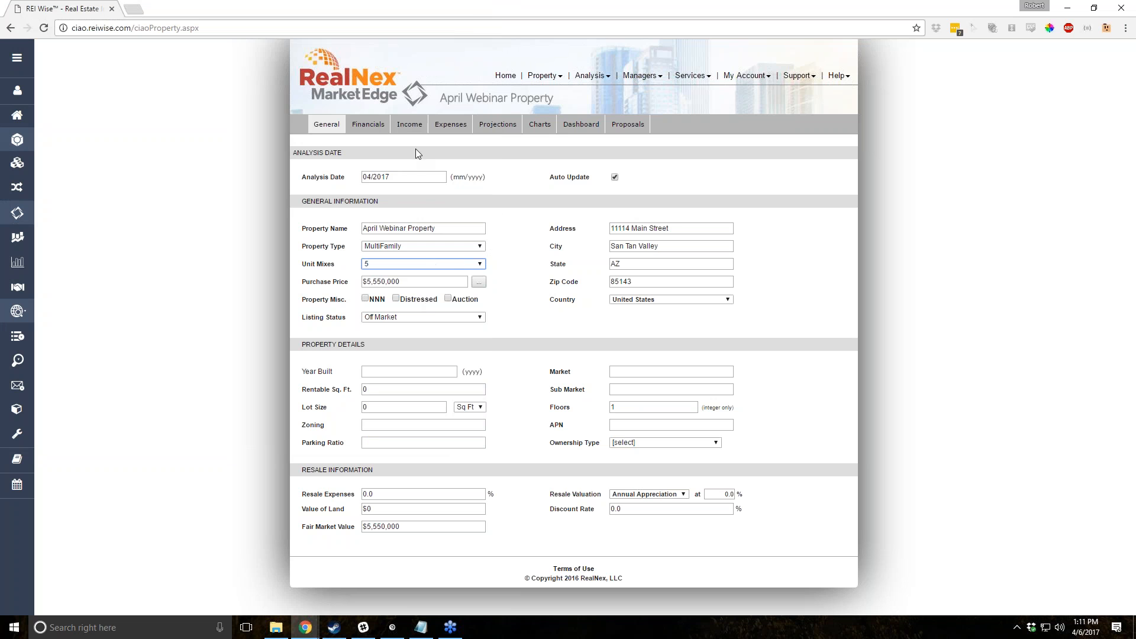
{"action": "left_click", "coordinate": [410, 125]}
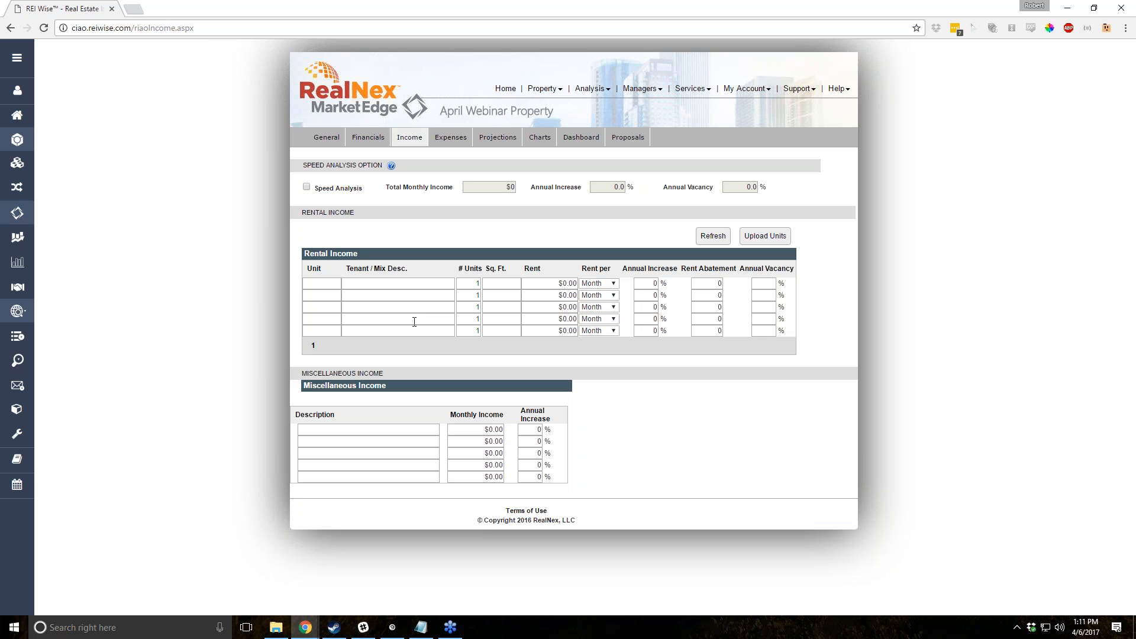
{"action": "left_click", "coordinate": [505, 88]}
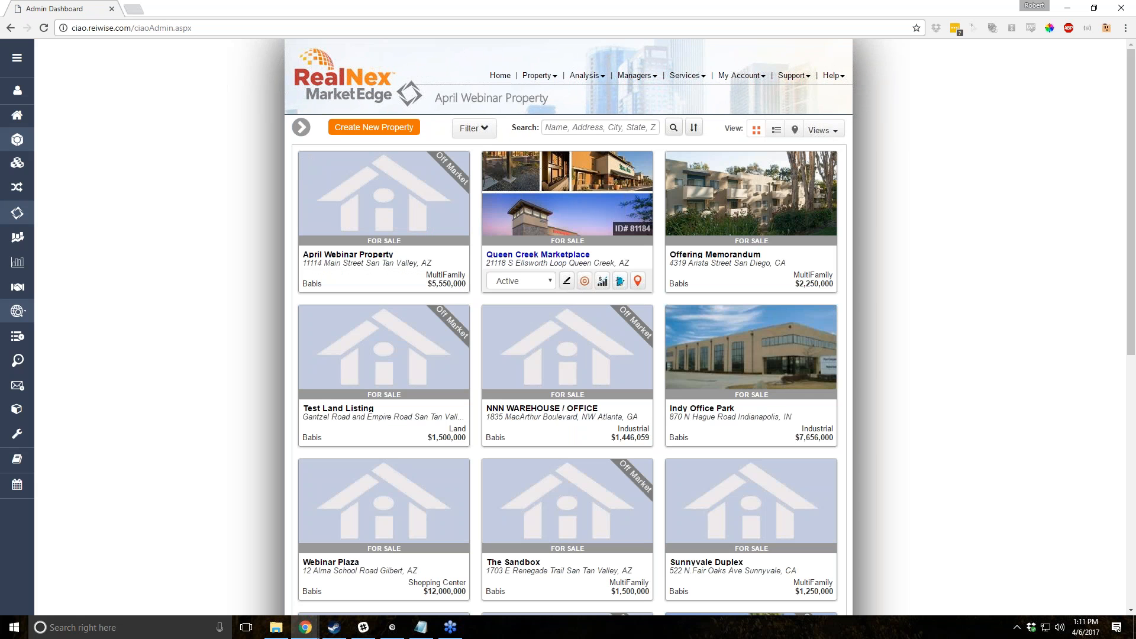
Open the Queen Creek Marketplace property, change its property type to Retail and set the number of tenants to 20.
{"action": "left_click", "coordinate": [538, 254]}
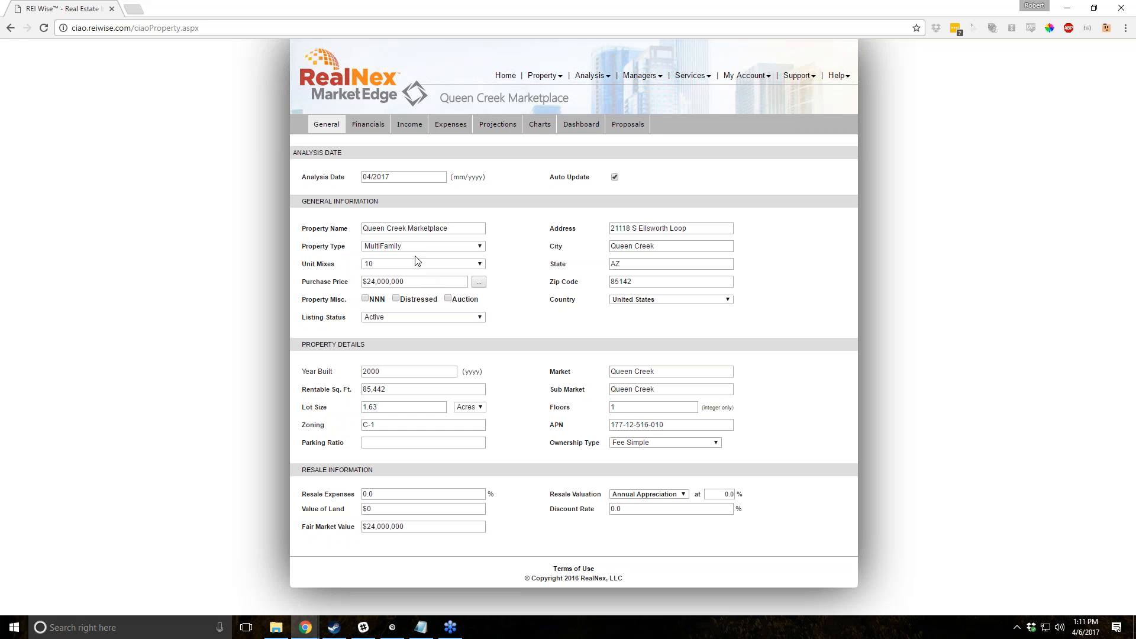
{"action": "left_click", "coordinate": [418, 246]}
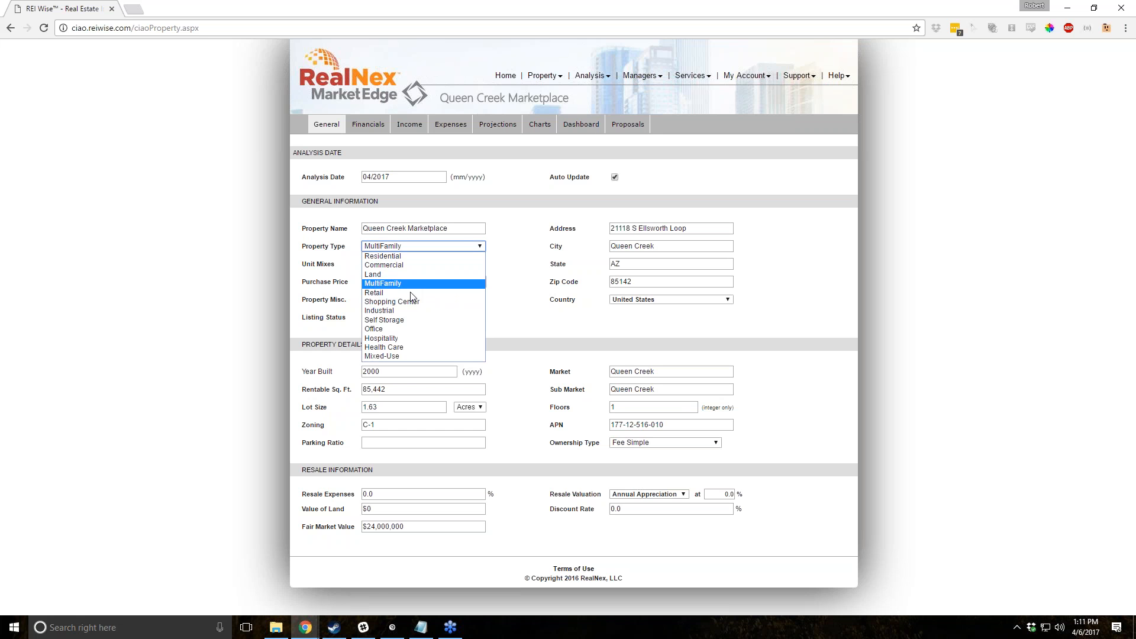
{"action": "left_click", "coordinate": [400, 293]}
{"action": "left_click", "coordinate": [423, 264]}
{"action": "left_click", "coordinate": [414, 448]}
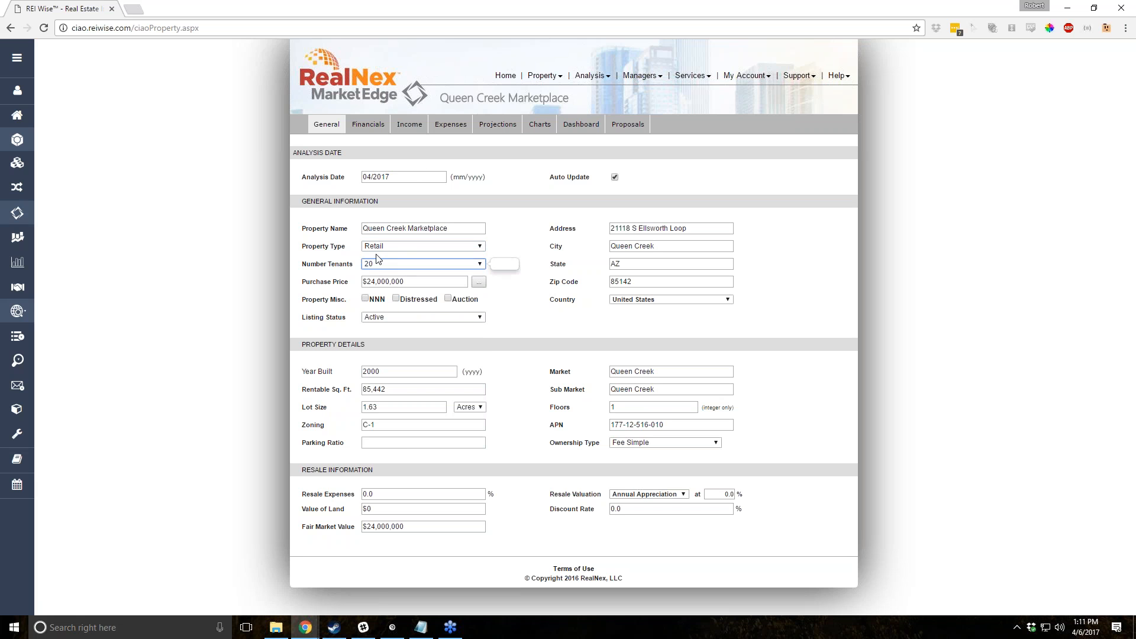
Review the contractual leases listed in the property's income section.
{"action": "left_click", "coordinate": [410, 124]}
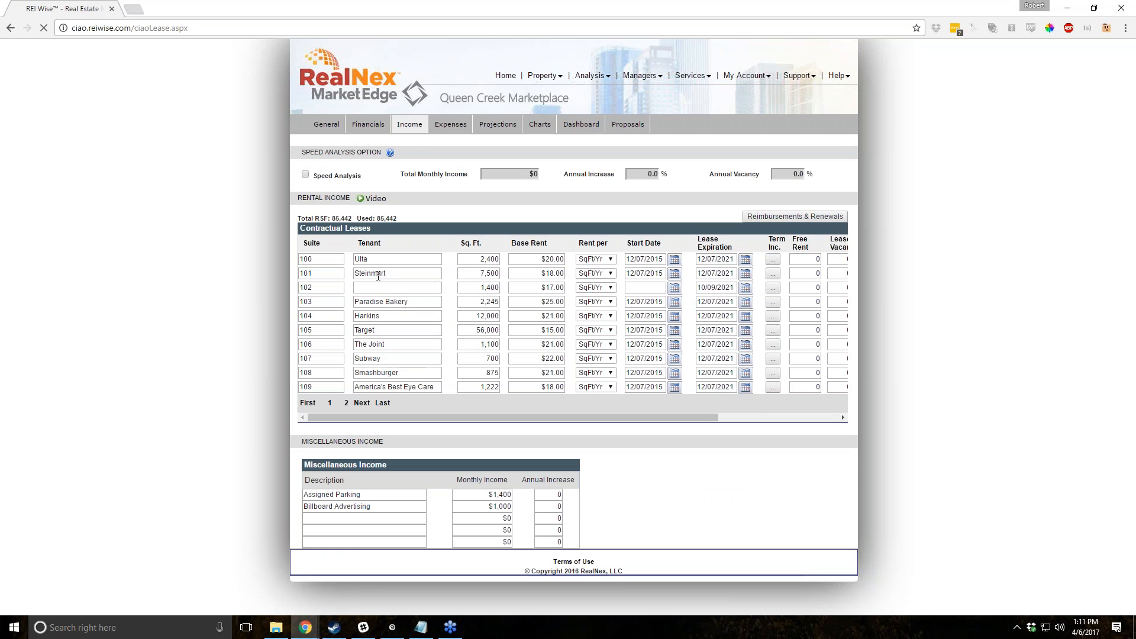
{"action": "left_click", "coordinate": [346, 403]}
{"action": "left_click", "coordinate": [358, 404]}
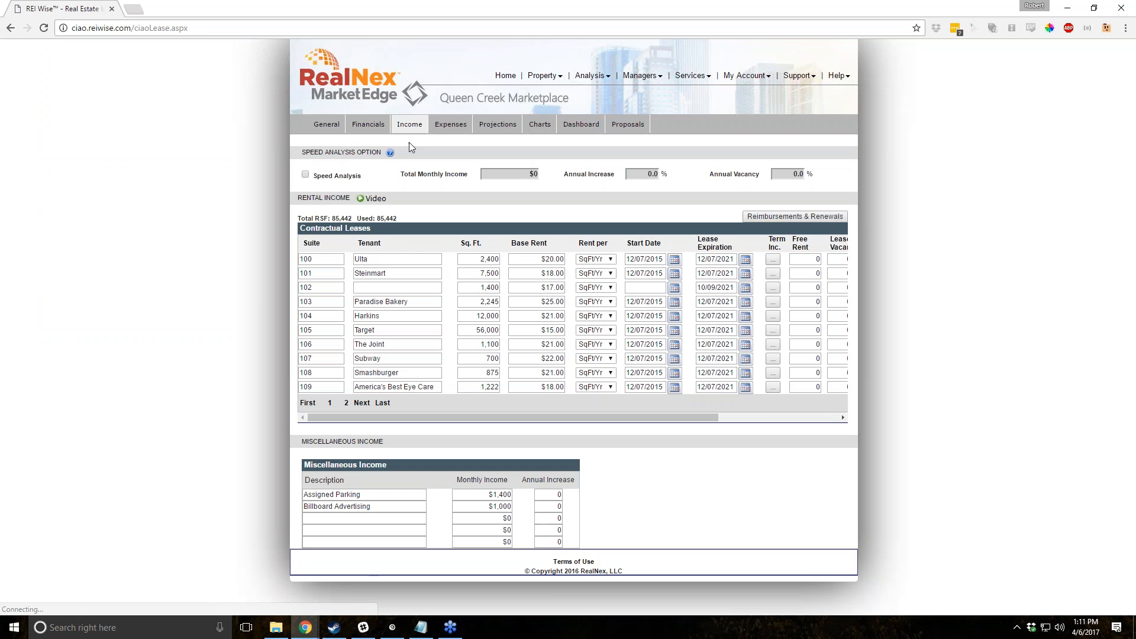
Reduce the property's number of tenants to 10 and check the contractual lease rows in the income section.
{"action": "left_click", "coordinate": [329, 125]}
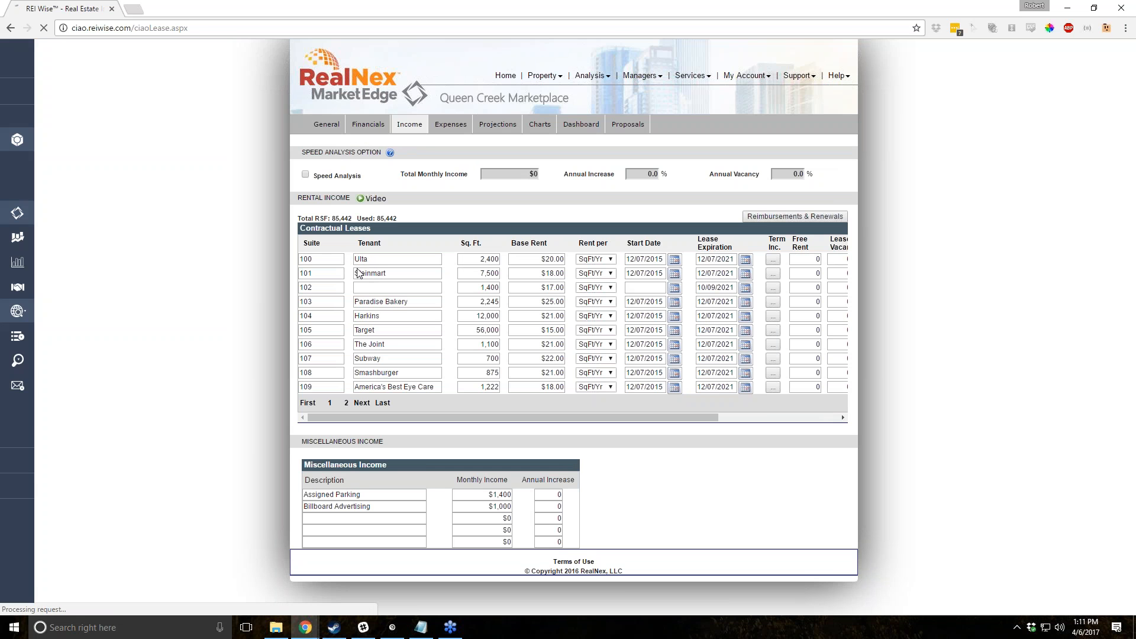
{"action": "left_click", "coordinate": [398, 266]}
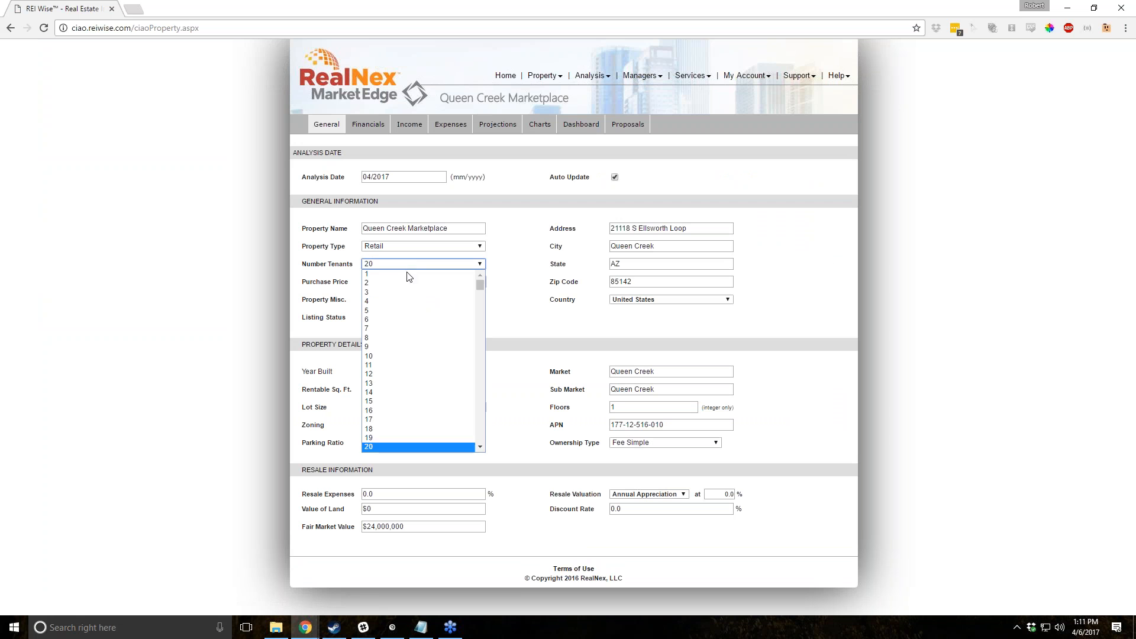
{"action": "left_click", "coordinate": [393, 357]}
{"action": "left_click", "coordinate": [412, 127]}
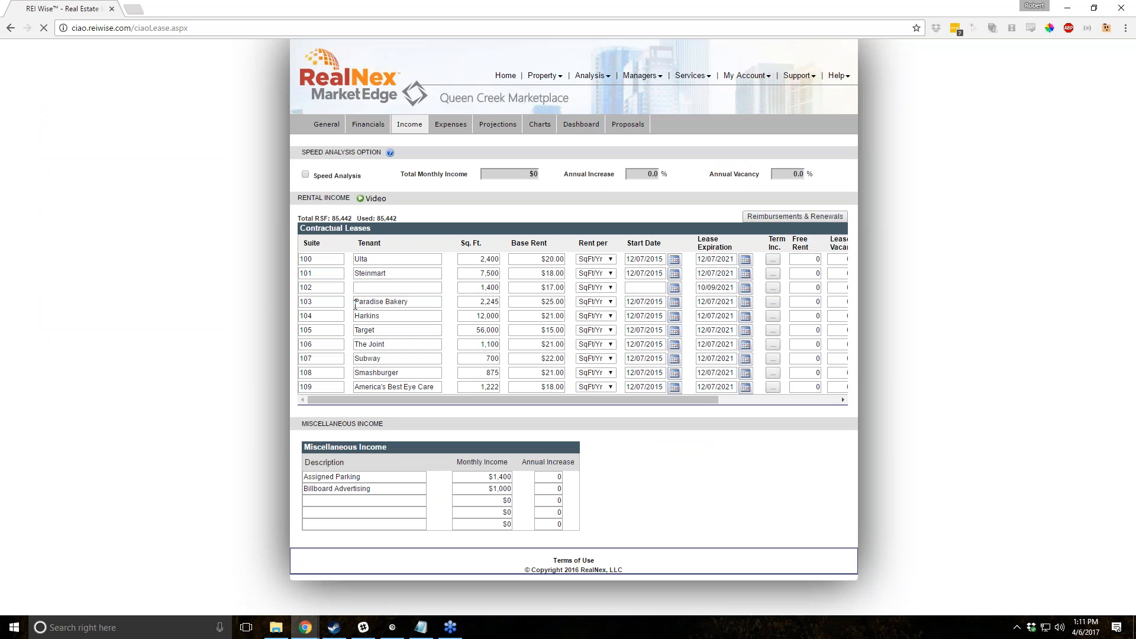
Return to the property's general information, then recalculate Loan 1 in its financials.
{"action": "left_click", "coordinate": [326, 125]}
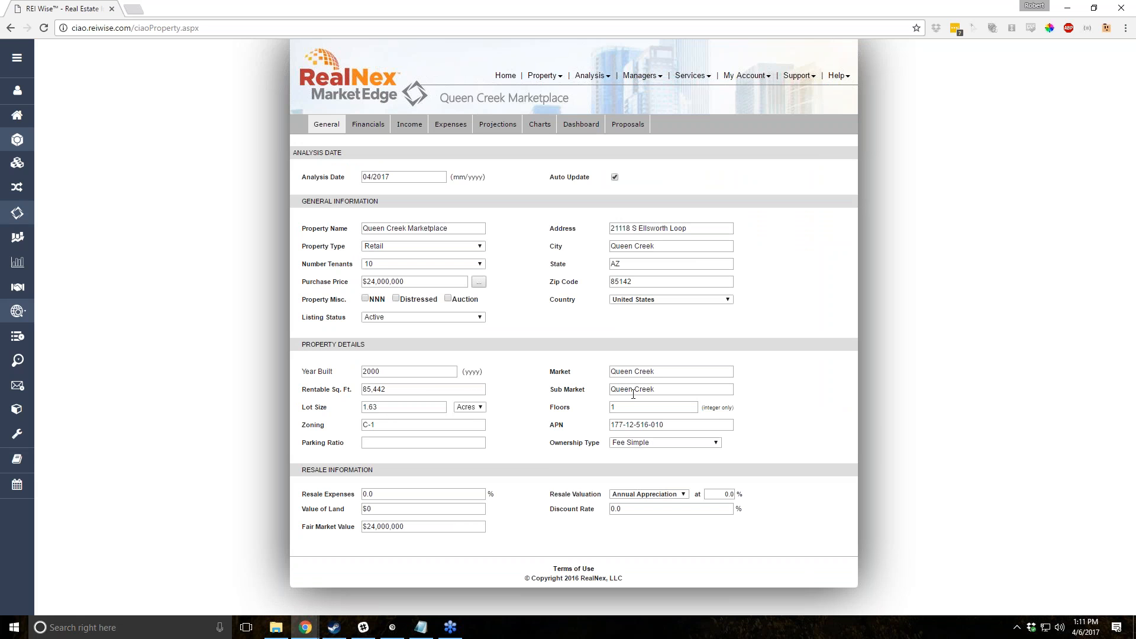
{"action": "left_click", "coordinate": [369, 125]}
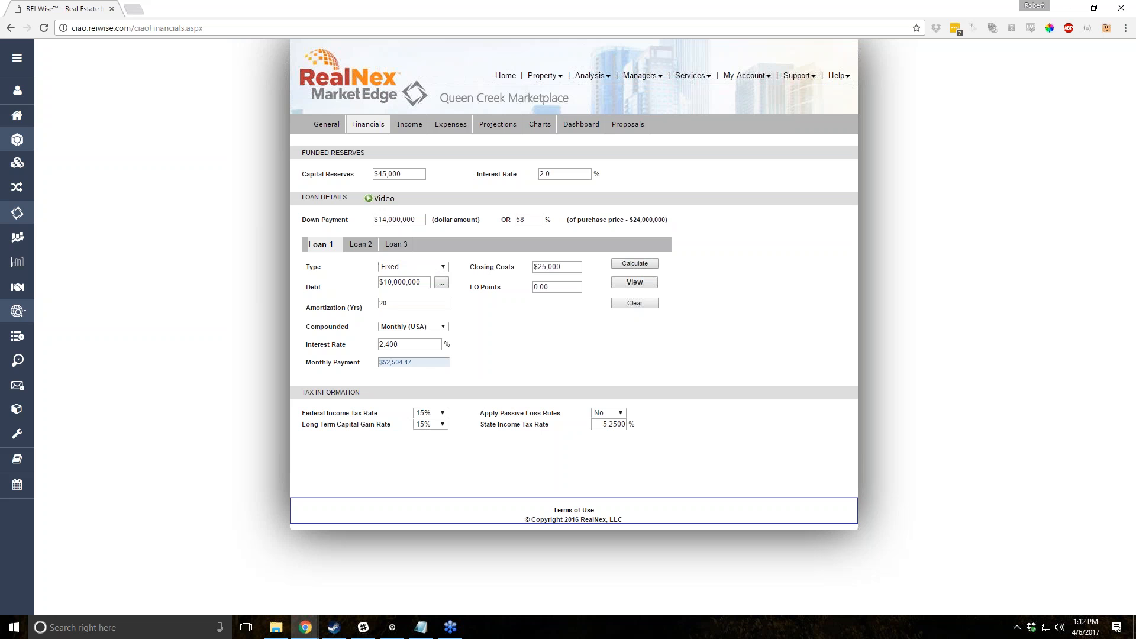
{"action": "left_click", "coordinate": [620, 271]}
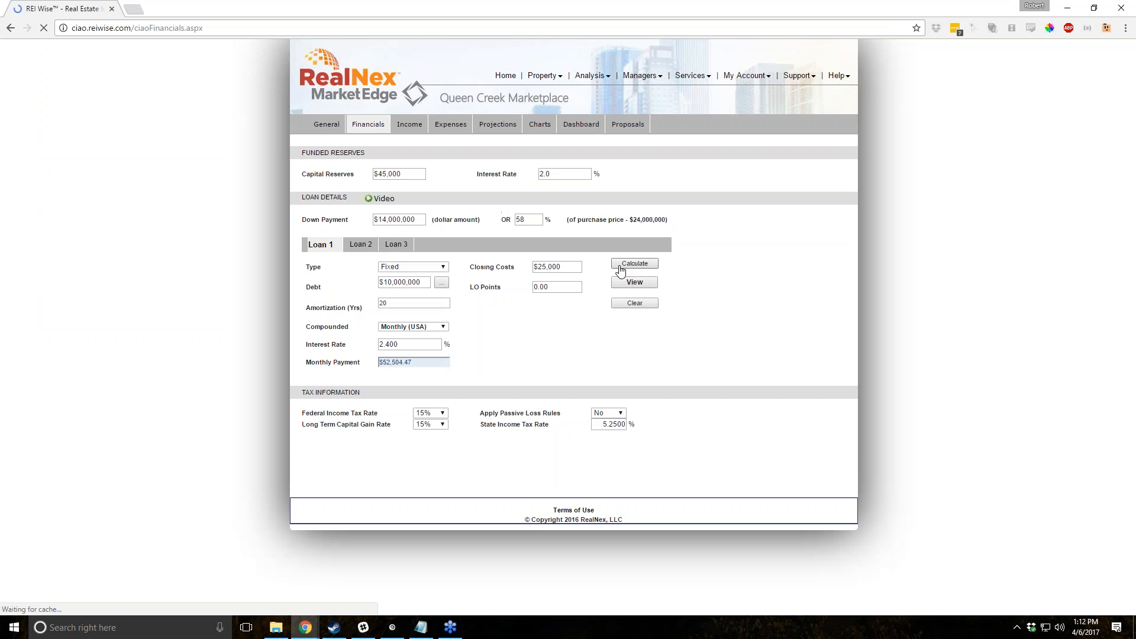
Try the Speed Analysis option for the property's total monthly income and switch it off again.
{"action": "left_click", "coordinate": [414, 127]}
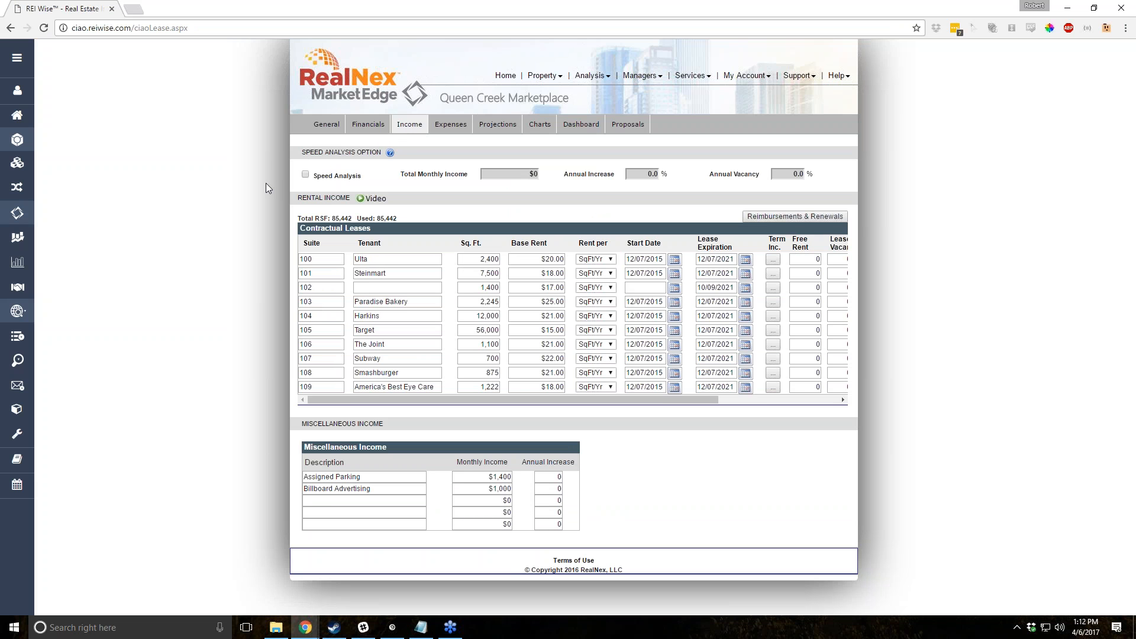
{"action": "left_click", "coordinate": [306, 174]}
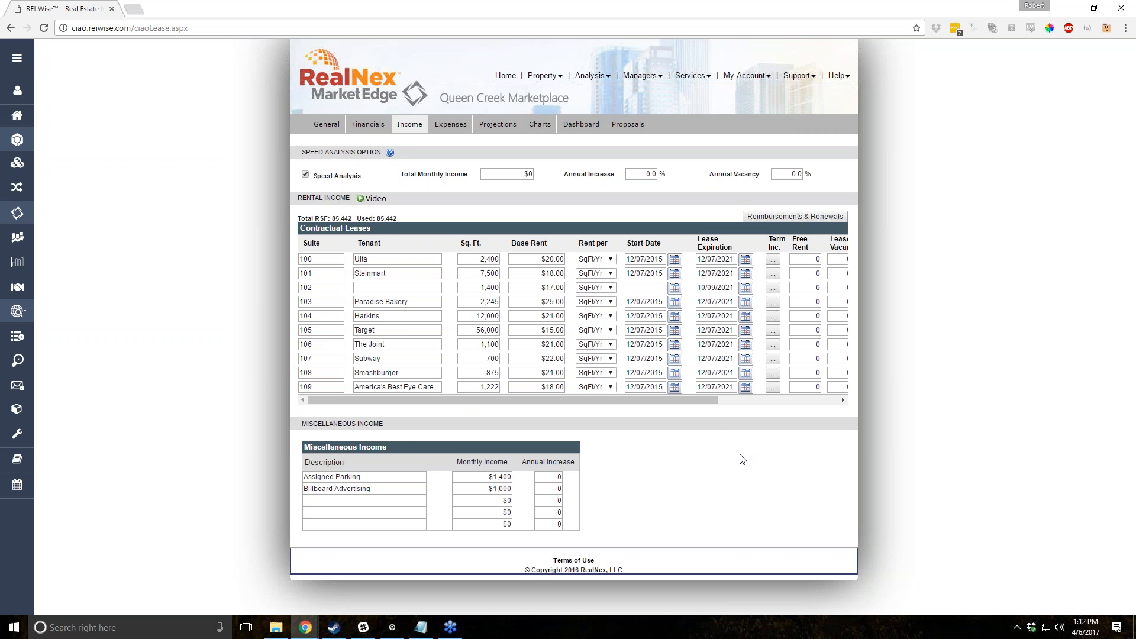
{"action": "left_click", "coordinate": [500, 174]}
{"action": "left_click", "coordinate": [305, 175]}
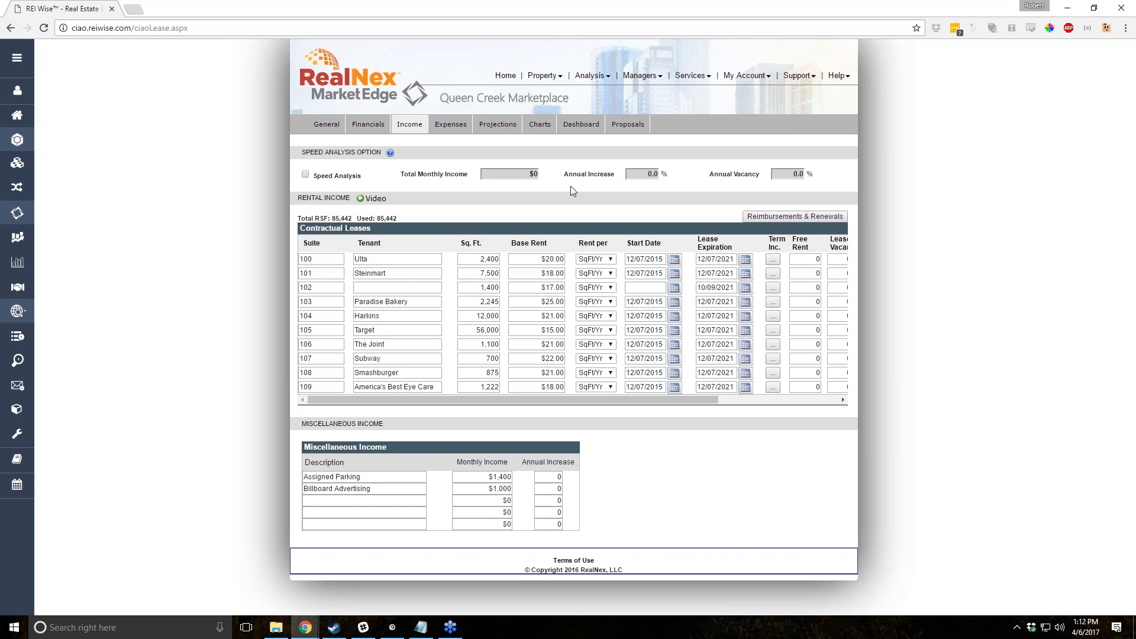
Review the remaining contractual lease columns, then open the reimbursements and renewals and select the Paradise Bakery lease.
{"action": "left_click_drag", "start_coordinate": [649, 400], "coordinate": [748, 403]}
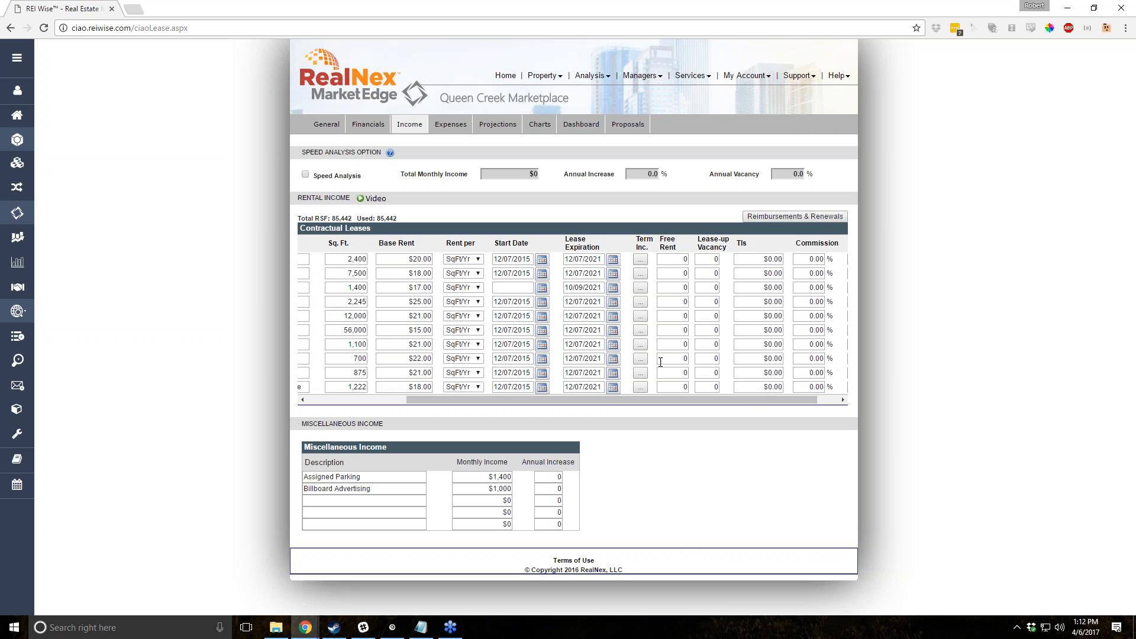
{"action": "left_click_drag", "start_coordinate": [613, 401], "coordinate": [724, 394]}
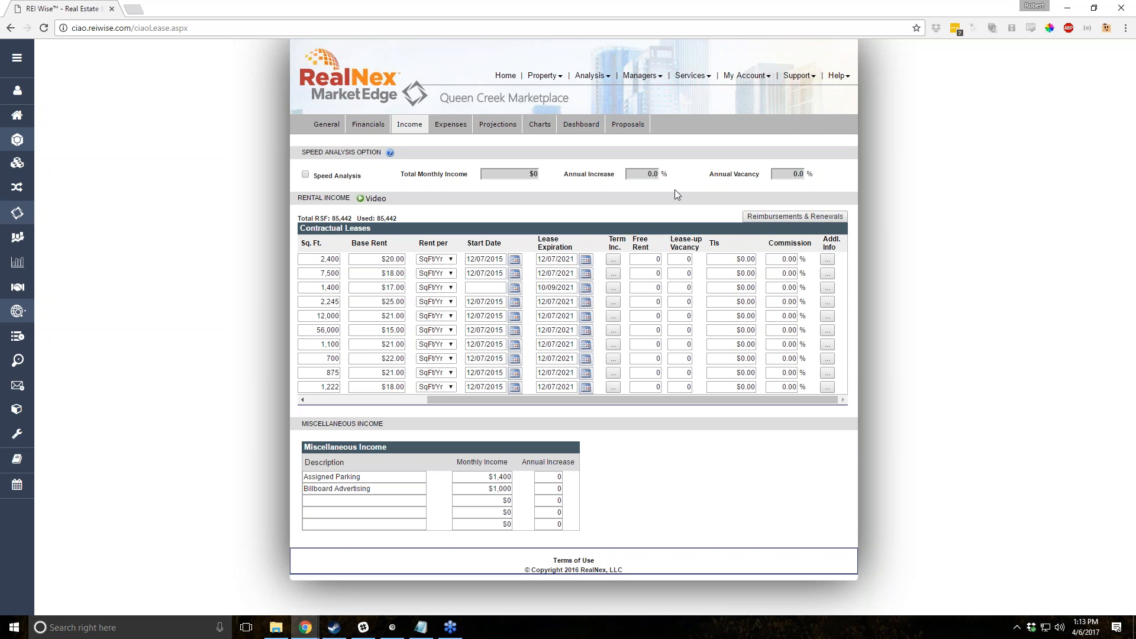
{"action": "left_click", "coordinate": [795, 217]}
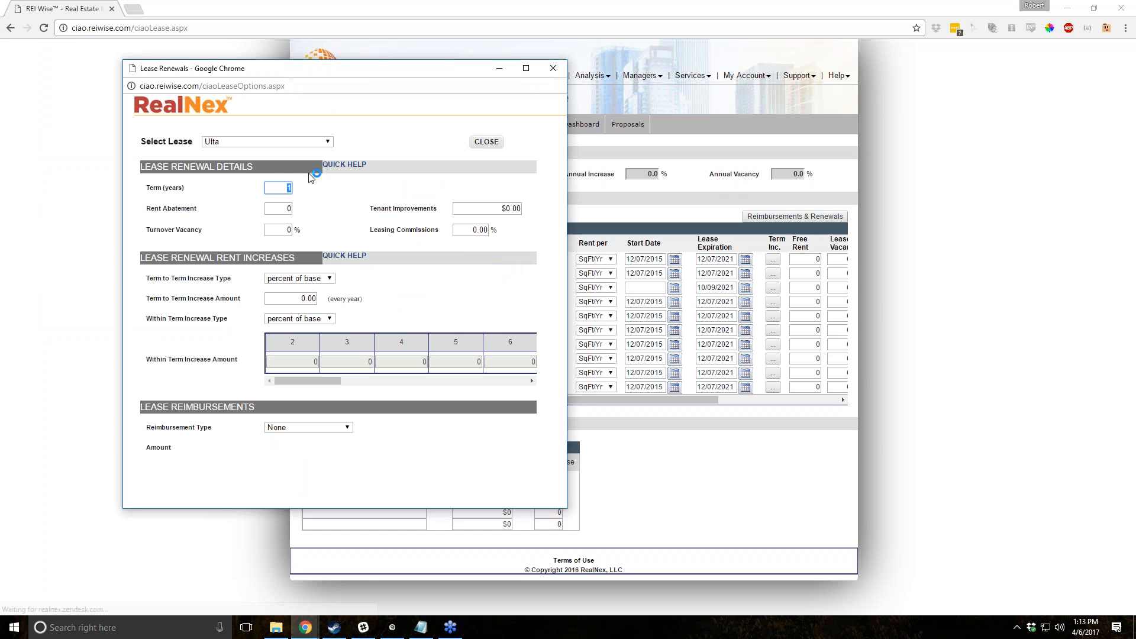
{"action": "left_click", "coordinate": [292, 142]}
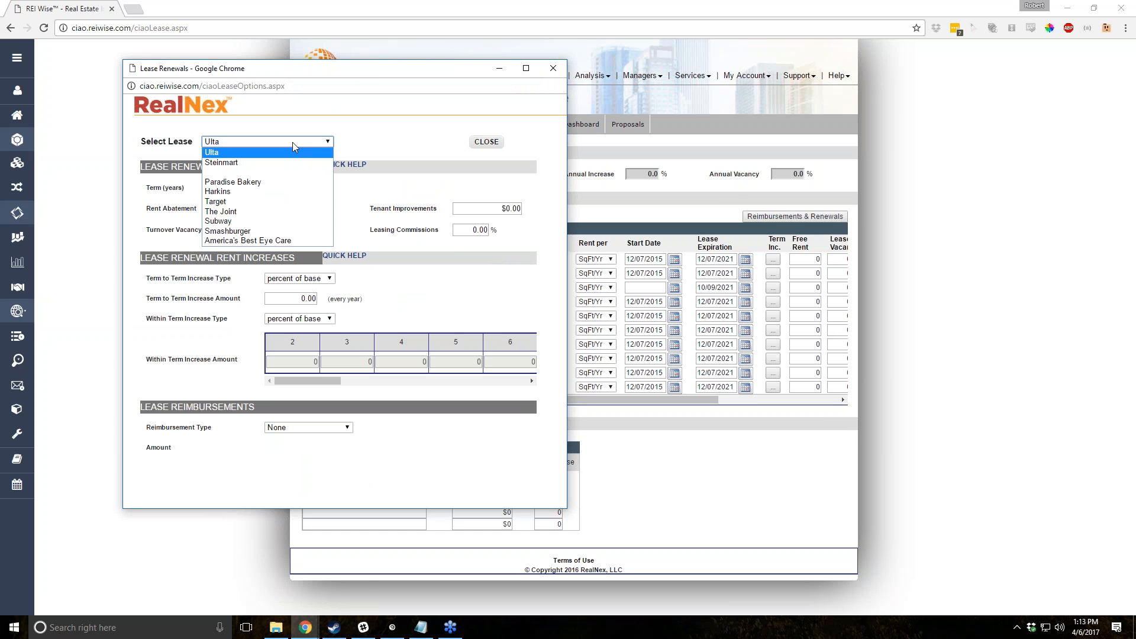
{"action": "left_click", "coordinate": [288, 186]}
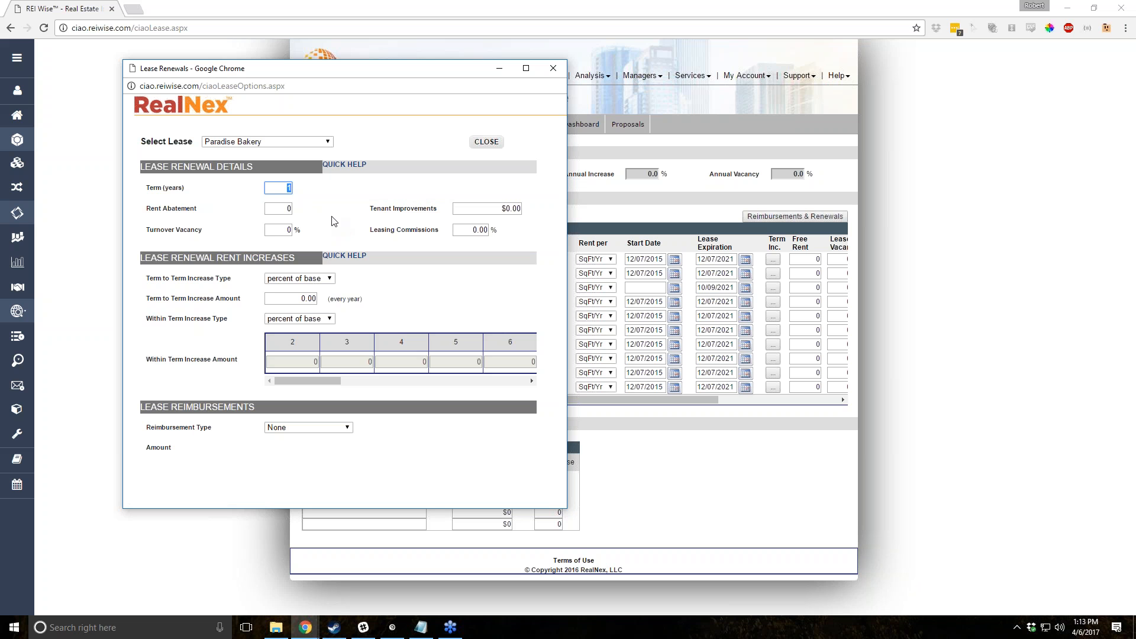
Set Paradise Bakery's term to term increase type to SqFt/Year, review the within-term increase years and close the lease renewals.
{"action": "left_click", "coordinate": [273, 279]}
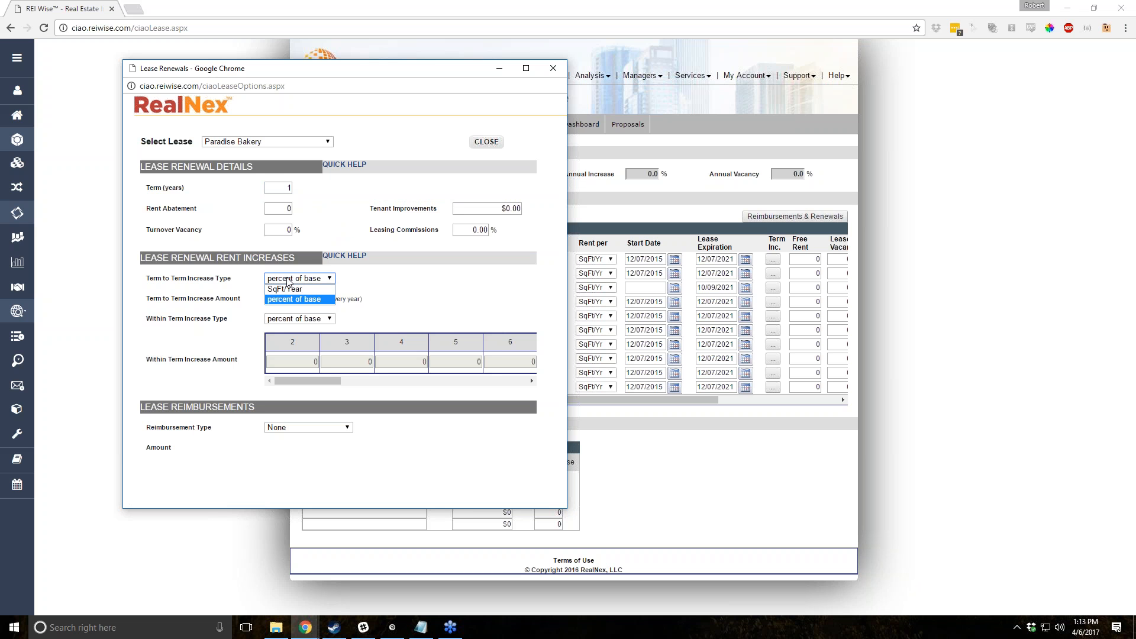
{"action": "left_click", "coordinate": [290, 294]}
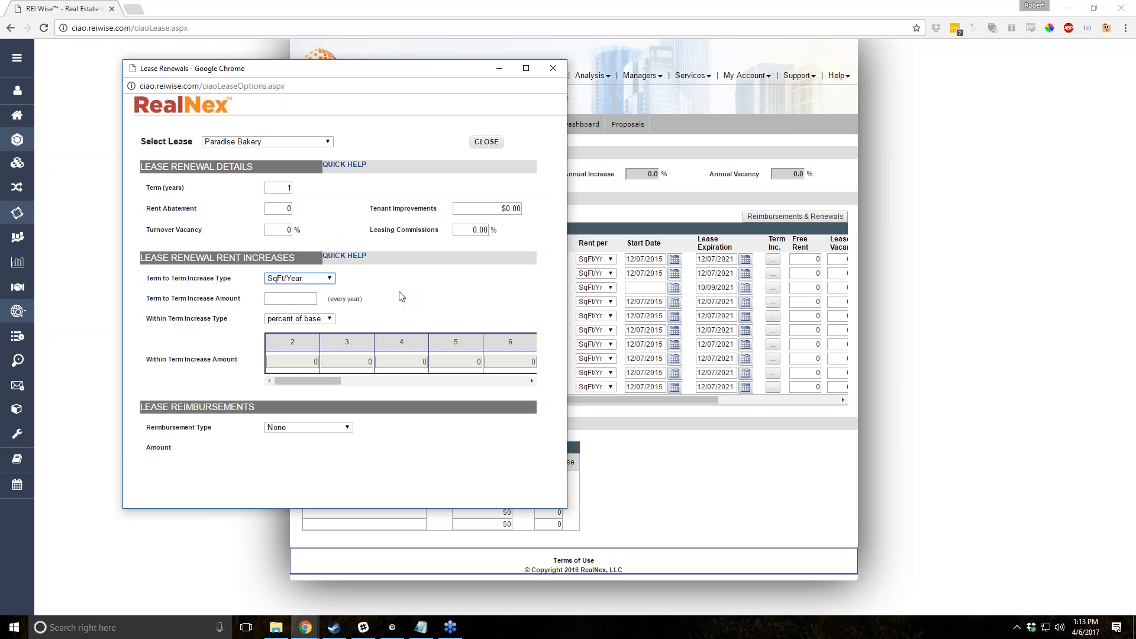
{"action": "left_click_drag", "start_coordinate": [331, 381], "coordinate": [485, 370]}
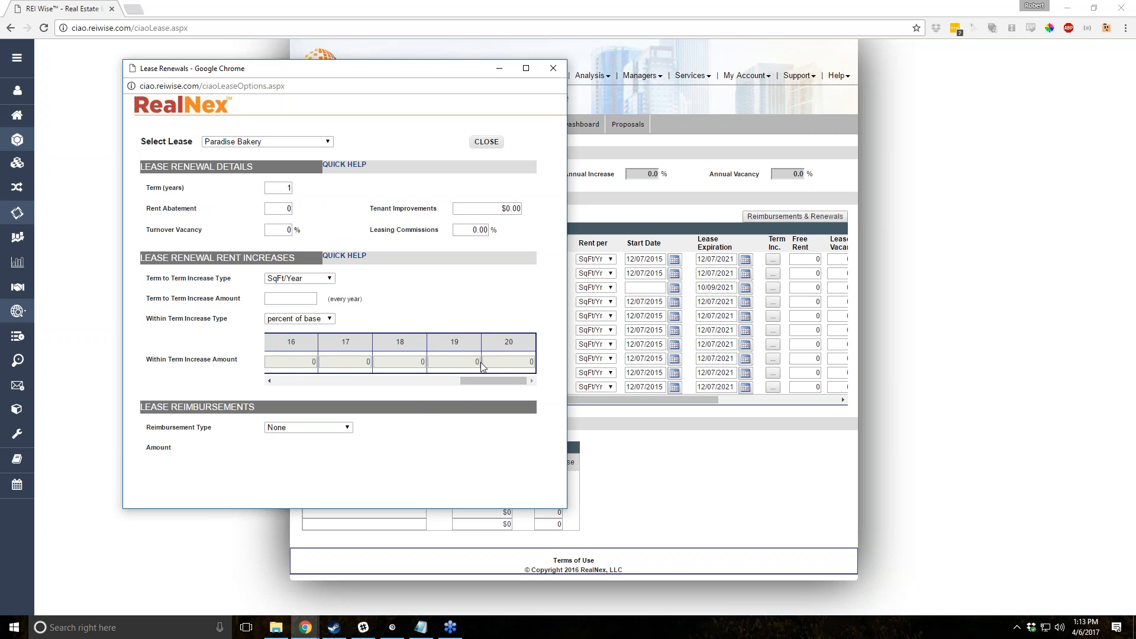
{"action": "left_click", "coordinate": [553, 69]}
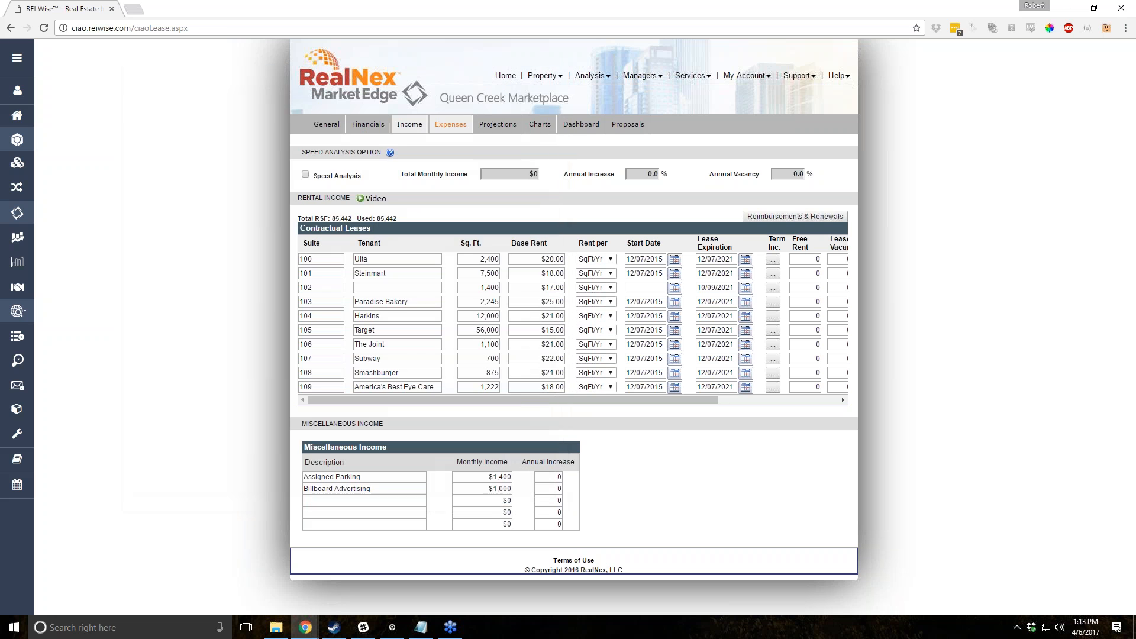
Try the Speed Analysis option for the property's total annual expenses and switch it off again.
{"action": "left_click", "coordinate": [450, 123]}
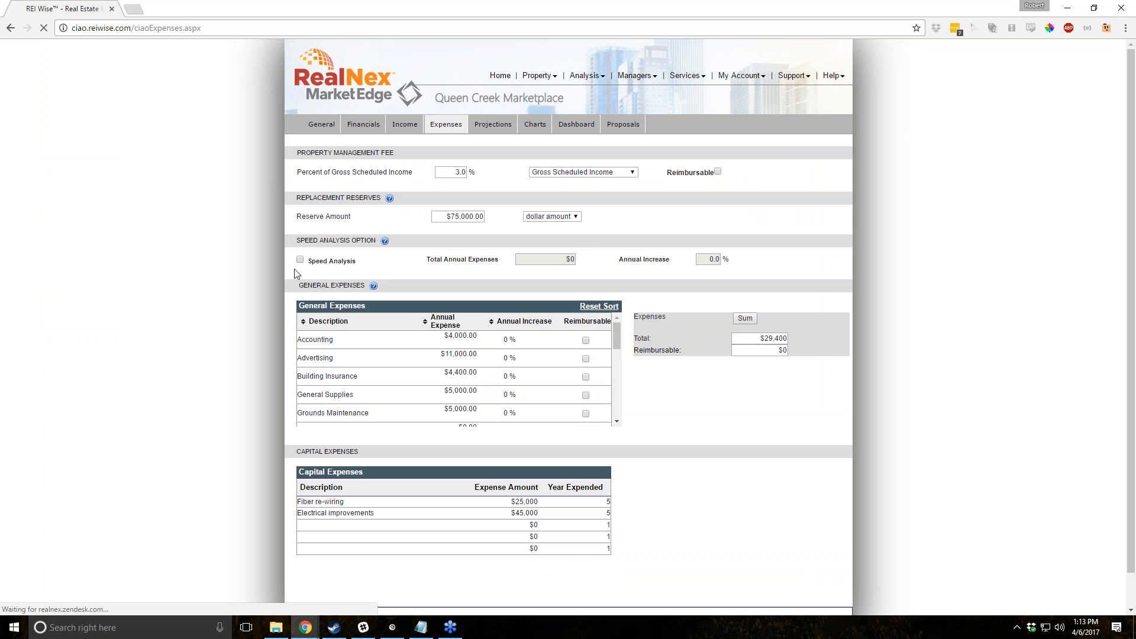
{"action": "left_click", "coordinate": [300, 260]}
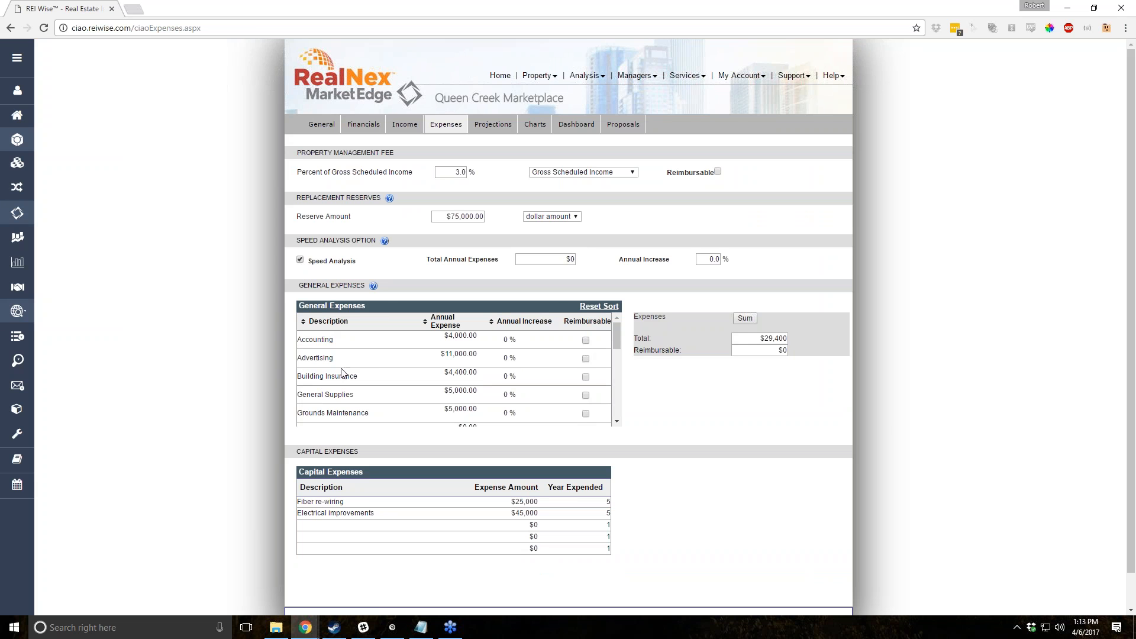
{"action": "left_click", "coordinate": [551, 260]}
{"action": "left_click", "coordinate": [300, 260]}
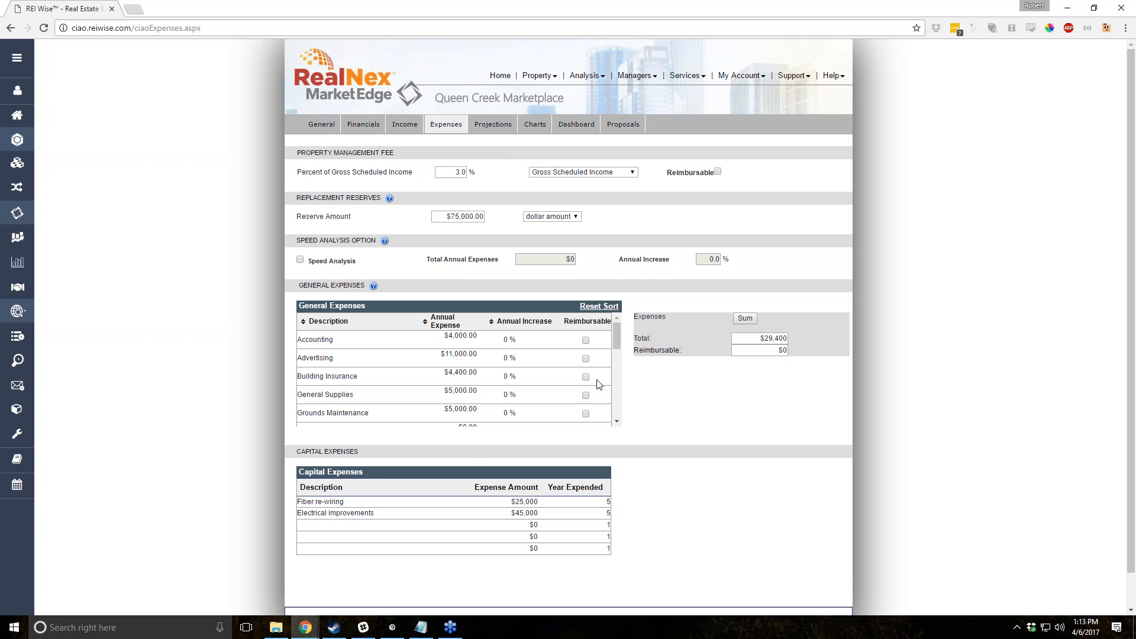
Mark the Accounting and Advertising expenses as reimbursable and recalculate the expense totals.
{"action": "mouse_move", "coordinate": [619, 335]}
{"action": "left_mouse_down"}
{"action": "mouse_move", "coordinate": [620, 384]}
{"action": "mouse_move", "coordinate": [614, 329]}
{"action": "left_mouse_up"}
{"action": "left_click", "coordinate": [745, 318]}
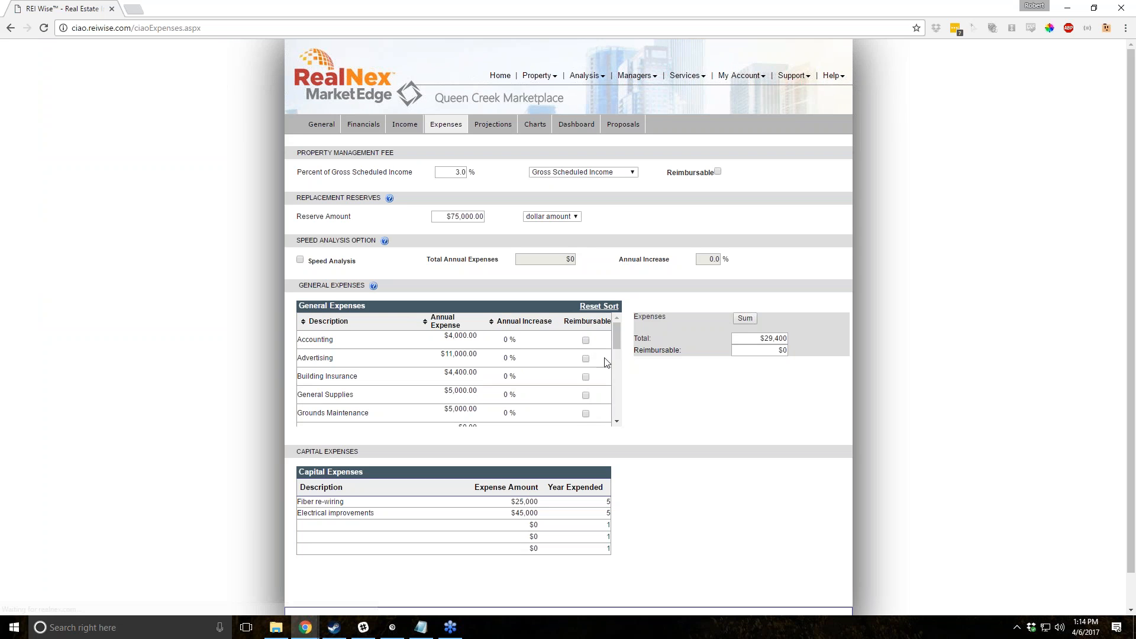
{"action": "left_click", "coordinate": [586, 358]}
{"action": "left_click", "coordinate": [586, 341]}
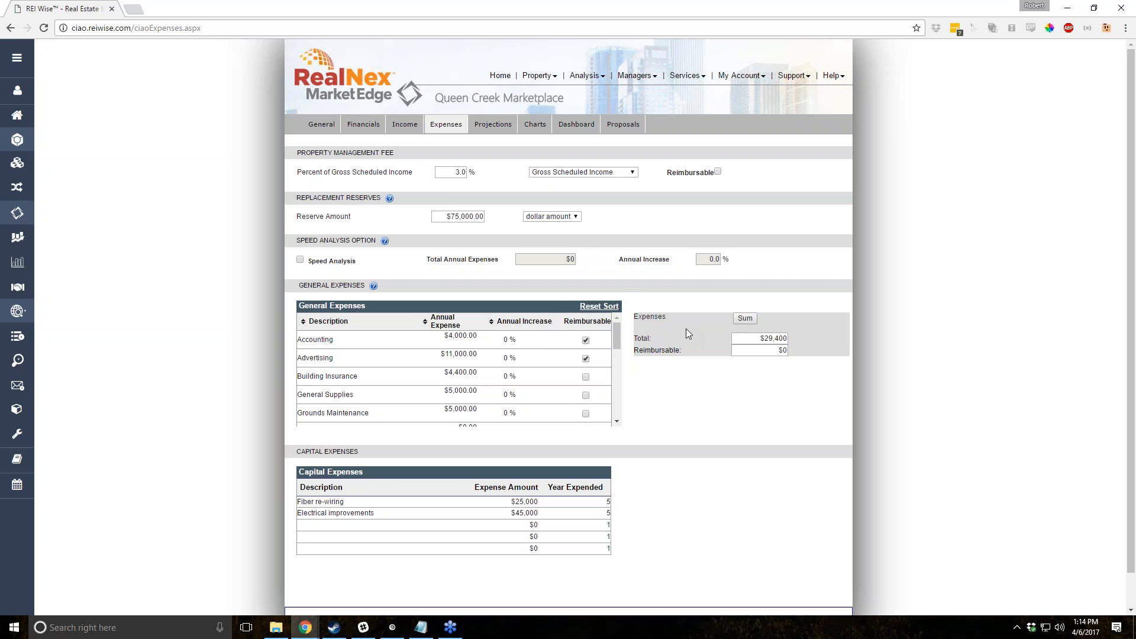
{"action": "left_click", "coordinate": [746, 320]}
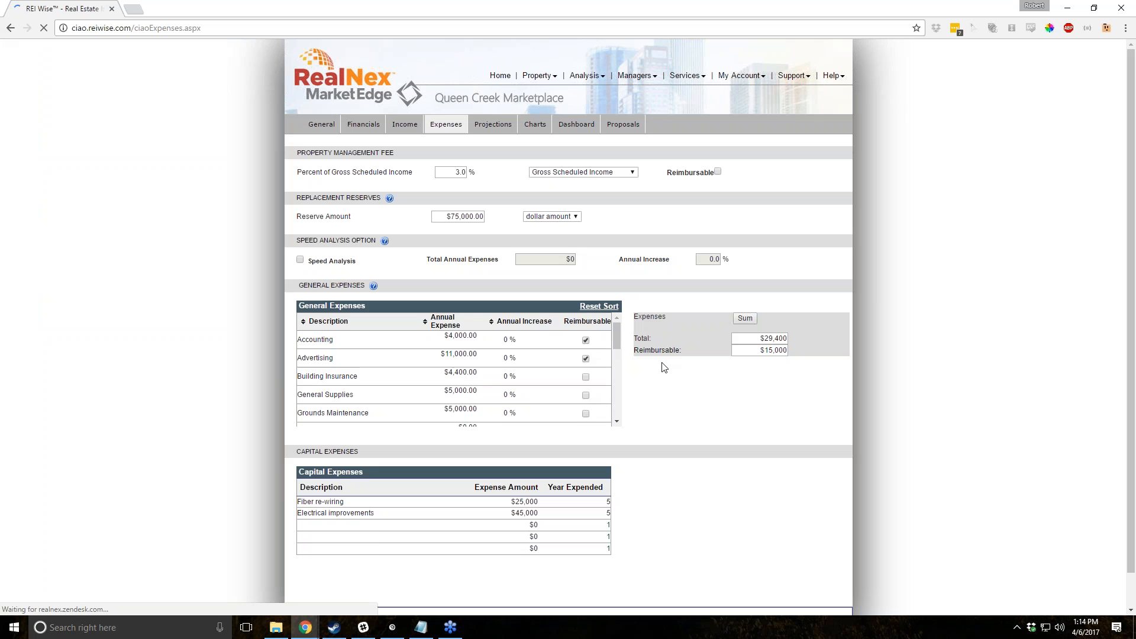
Look through the general expenses, set the Handy Man annual expense to 10 and recalculate the expense totals.
{"action": "scroll", "coordinate": [469, 407], "scroll_direction": "down", "scroll_amount": 5}
{"action": "scroll", "coordinate": [468, 407], "scroll_direction": "up", "scroll_amount": 4}
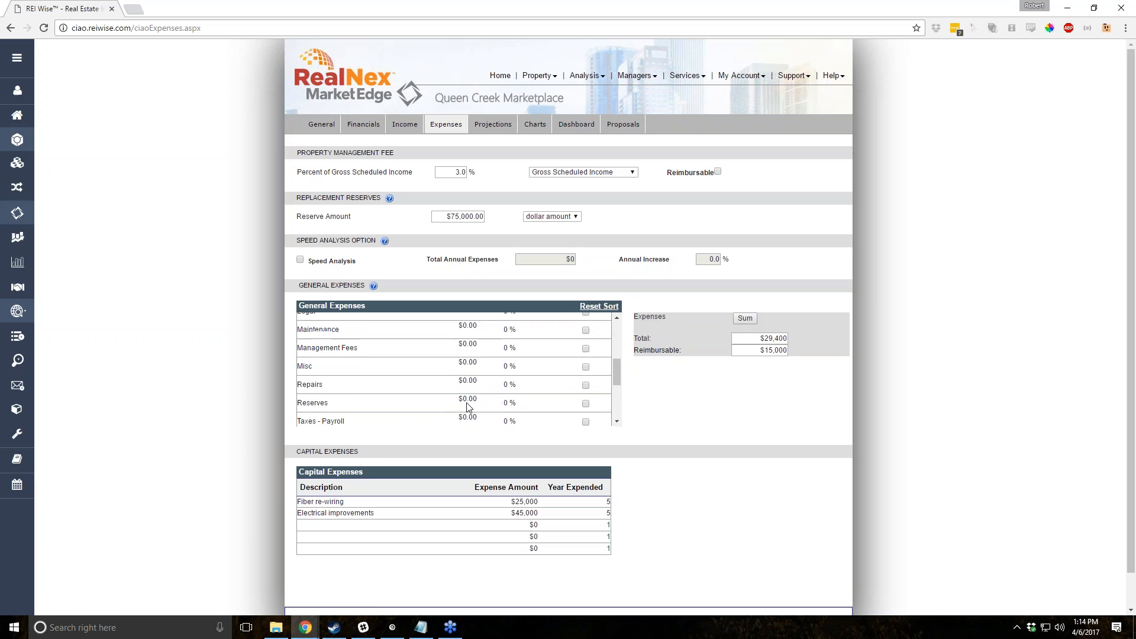
{"action": "scroll", "coordinate": [467, 408], "scroll_direction": "up", "scroll_amount": 3}
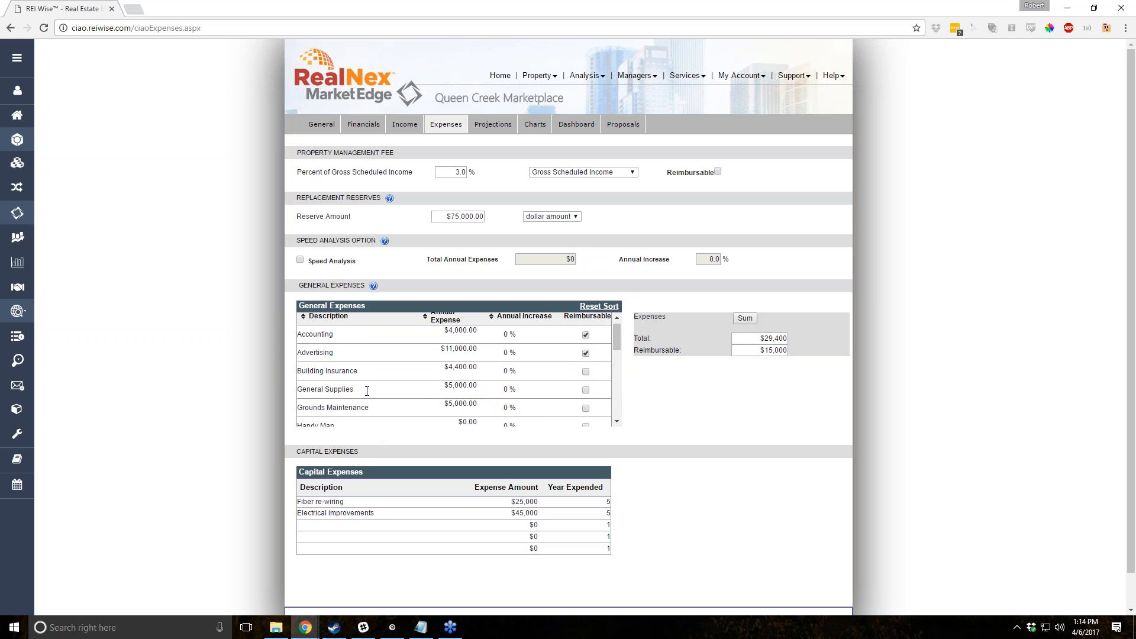
{"action": "scroll", "coordinate": [367, 394], "scroll_direction": "down", "scroll_amount": 2}
{"action": "scroll", "coordinate": [366, 390], "scroll_direction": "down", "scroll_amount": 1}
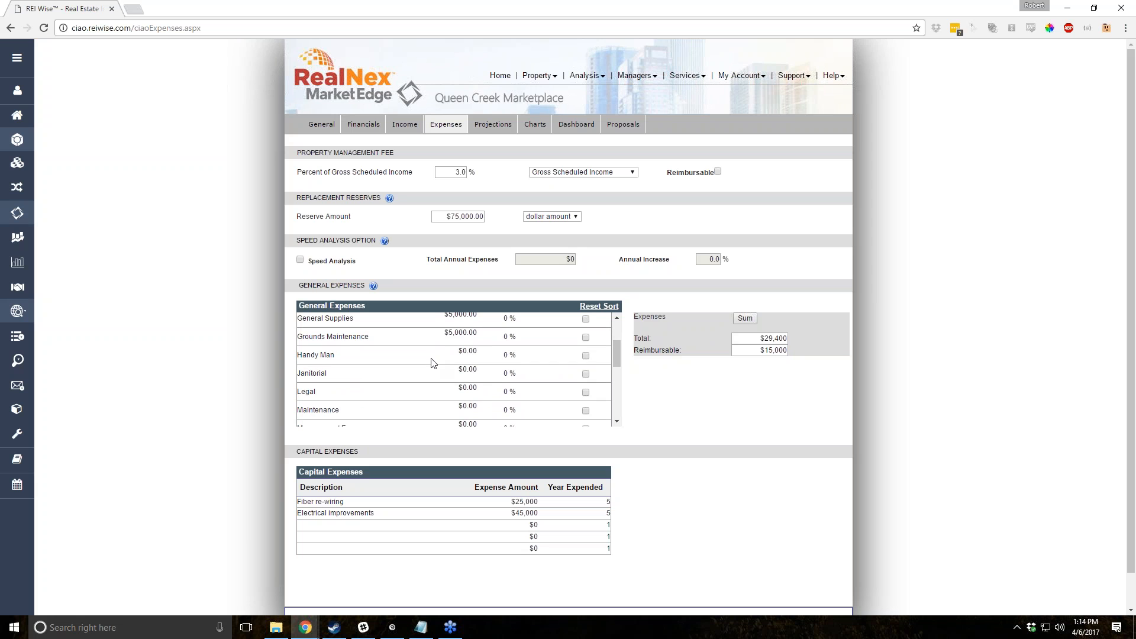
{"action": "left_click", "coordinate": [471, 359]}
{"action": "left_click", "coordinate": [744, 319]}
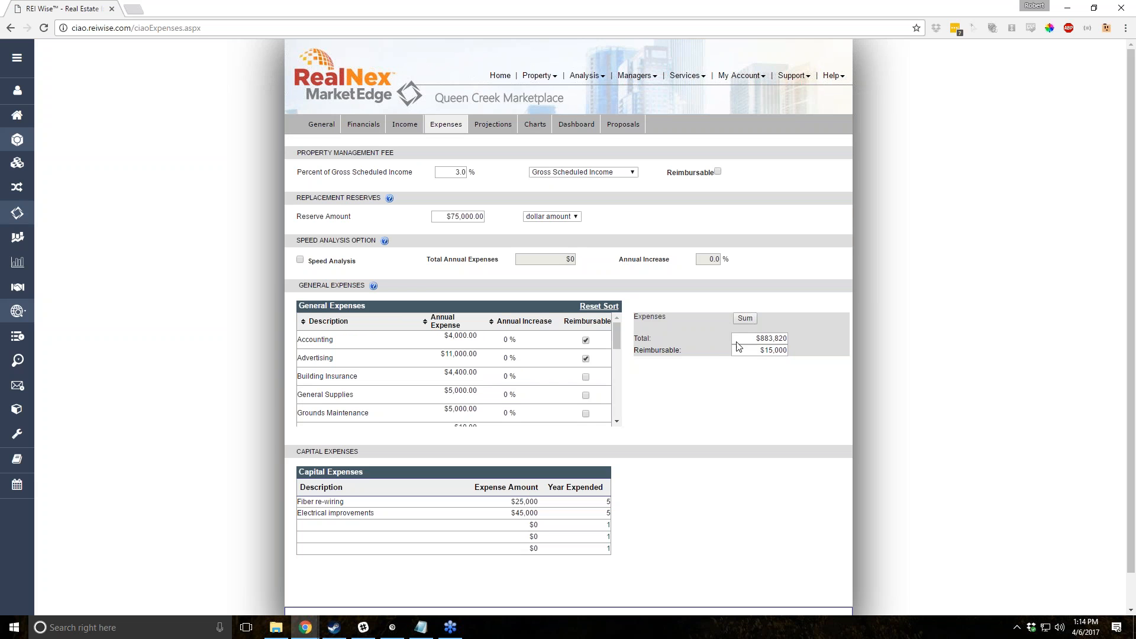
Change the Handy Man annual expense to $100 and recalculate the expense totals.
{"action": "scroll", "coordinate": [439, 375], "scroll_direction": "down", "scroll_amount": 3}
{"action": "scroll", "coordinate": [440, 375], "scroll_direction": "up", "scroll_amount": 5}
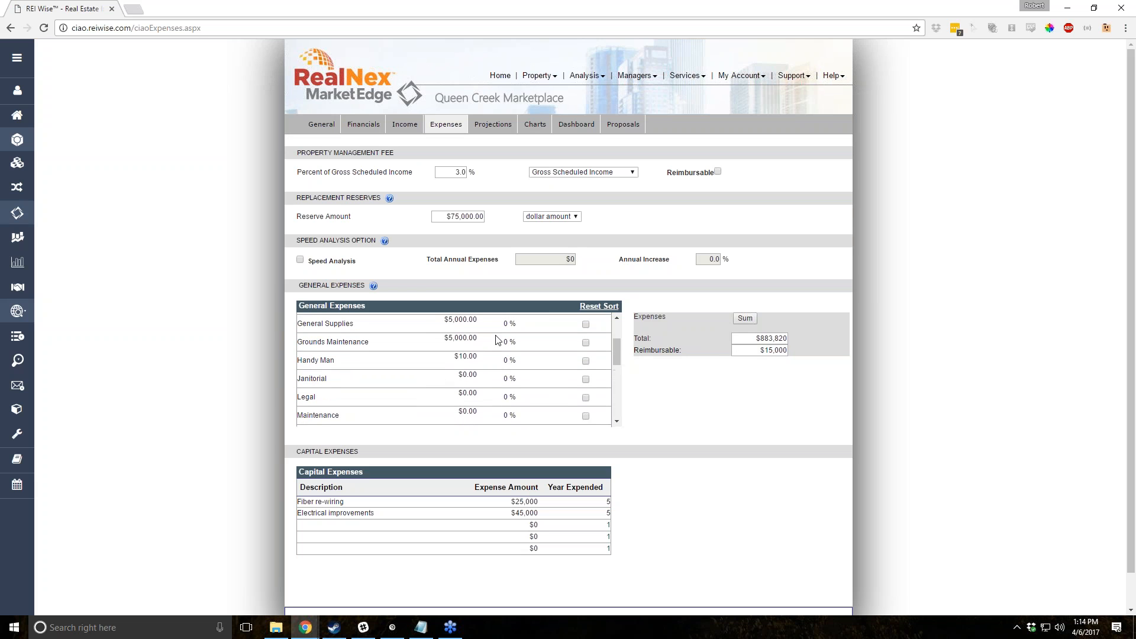
{"action": "scroll", "coordinate": [474, 352], "scroll_direction": "down", "scroll_amount": 2}
{"action": "left_click", "coordinate": [467, 355]}
{"action": "type", "text": "0"}
{"action": "left_click", "coordinate": [745, 319]}
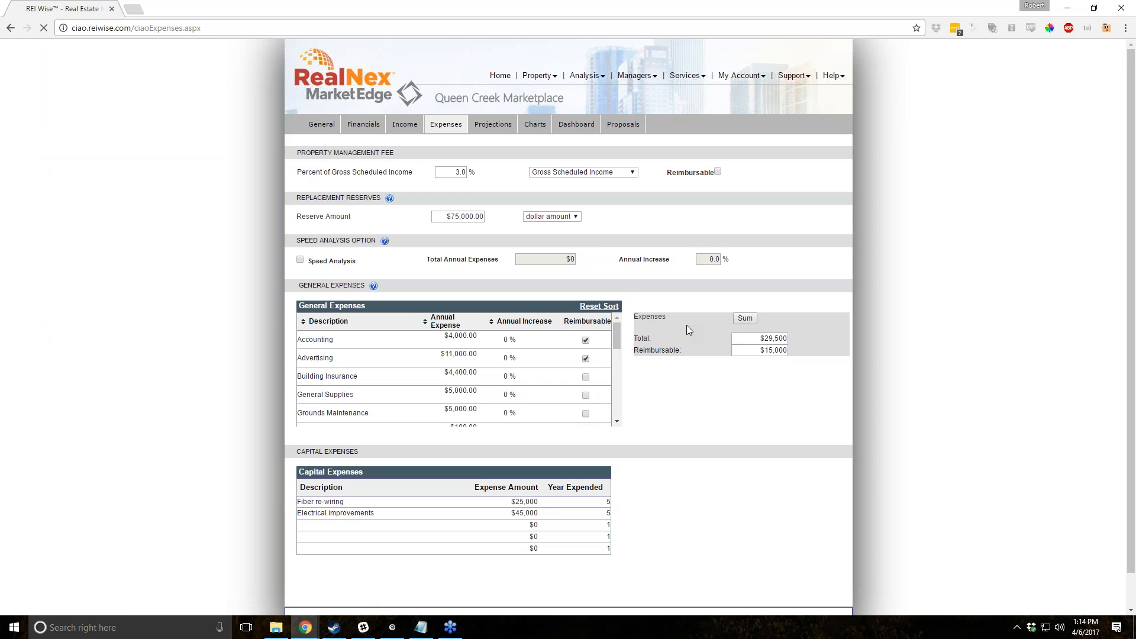
Clear the reimbursable marks on the Accounting and Advertising expenses.
{"action": "left_click", "coordinate": [586, 341]}
{"action": "left_click", "coordinate": [586, 358]}
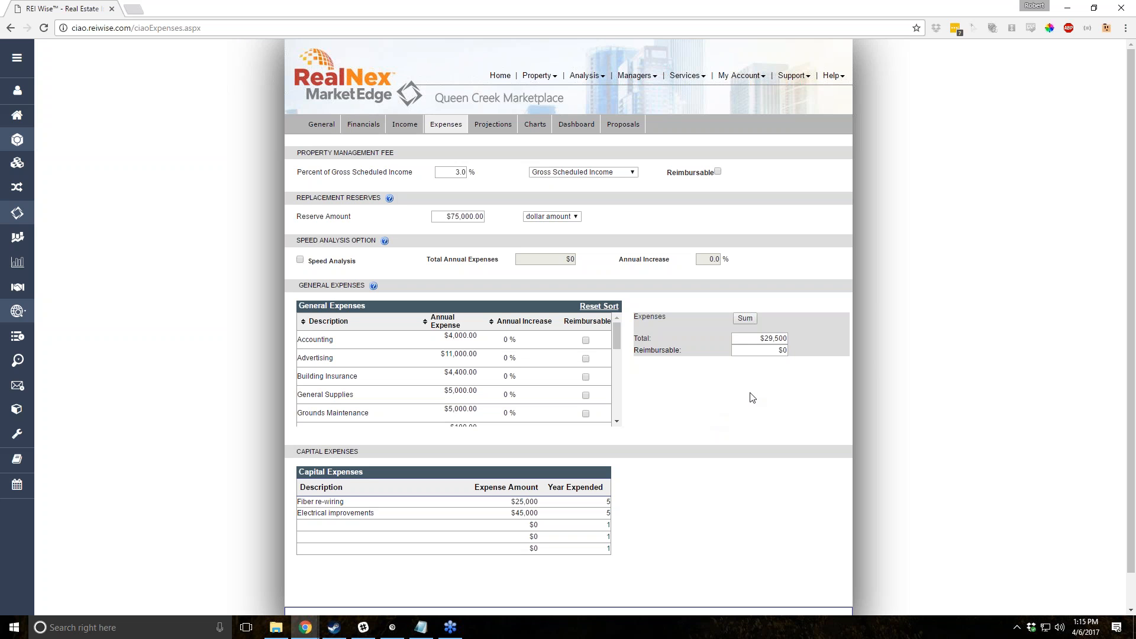
View the property's equity analysis chart and look over its proposal pages and available reports.
{"action": "left_click", "coordinate": [492, 128]}
{"action": "left_click", "coordinate": [531, 127]}
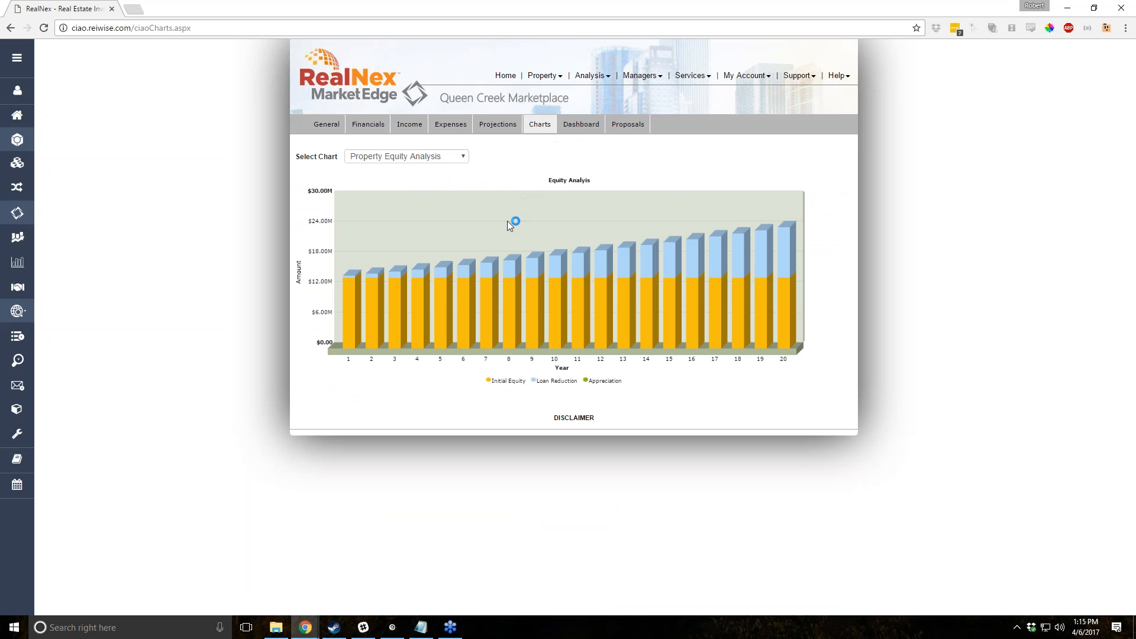
{"action": "left_click", "coordinate": [628, 124]}
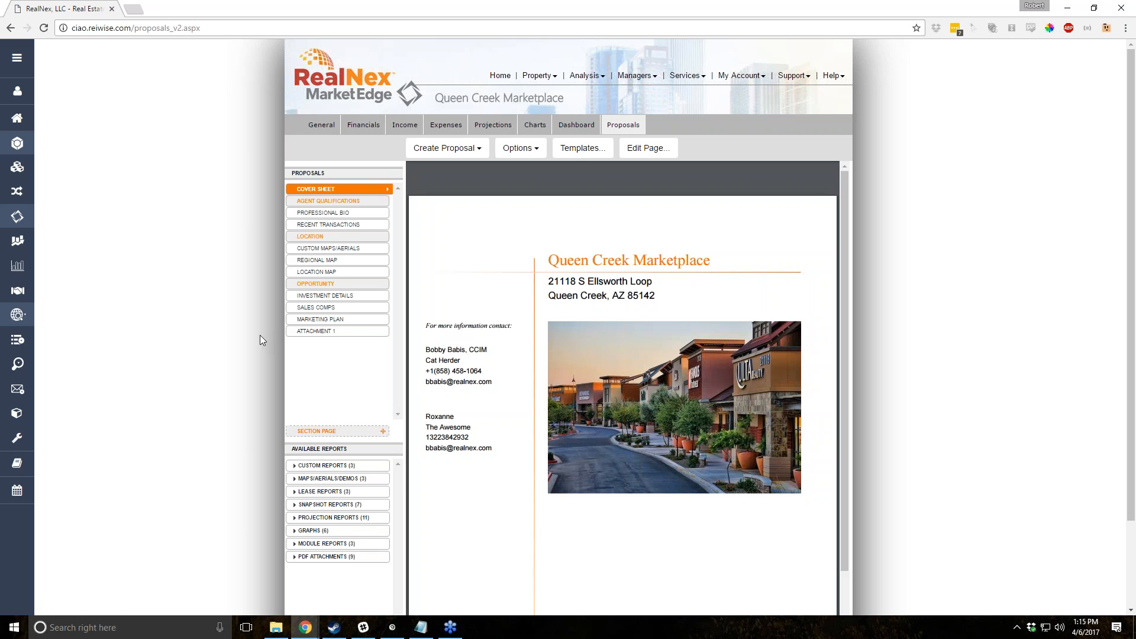
{"action": "scroll", "coordinate": [260, 335], "scroll_direction": "down", "scroll_amount": 2}
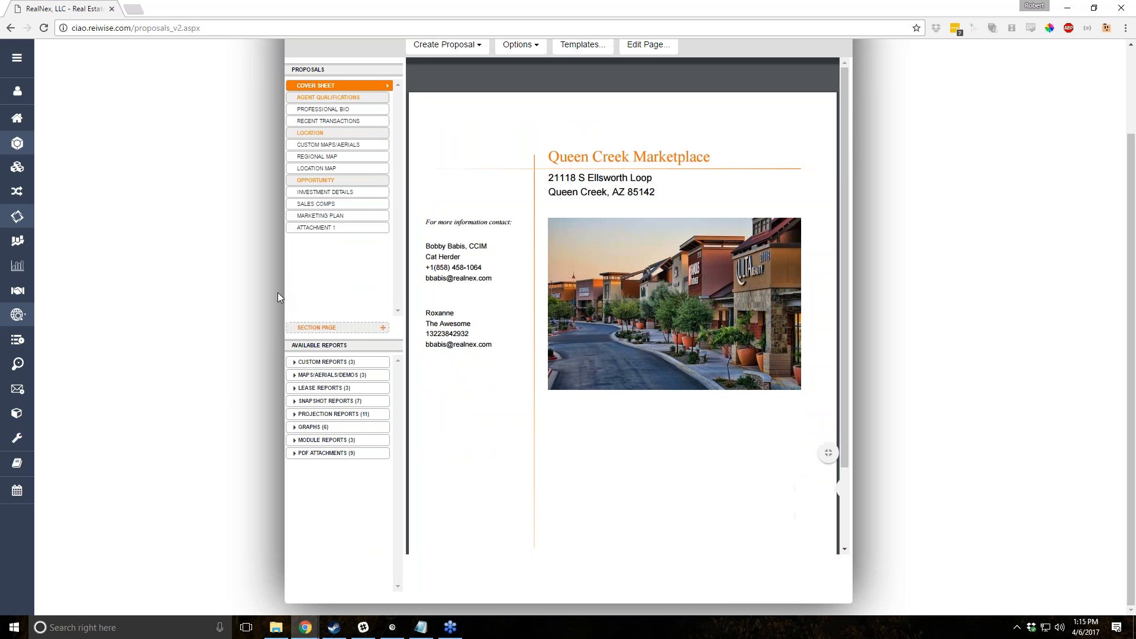
{"action": "scroll", "coordinate": [278, 297], "scroll_direction": "up", "scroll_amount": 2}
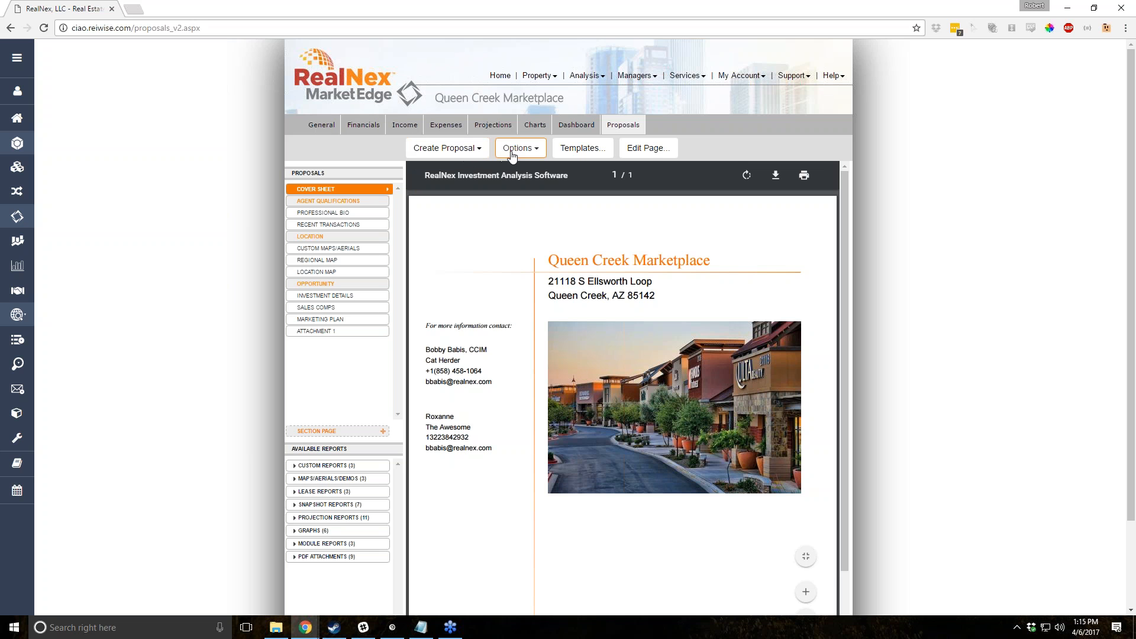
Review the choices for creating a proposal and the available template options.
{"action": "left_click", "coordinate": [473, 151]}
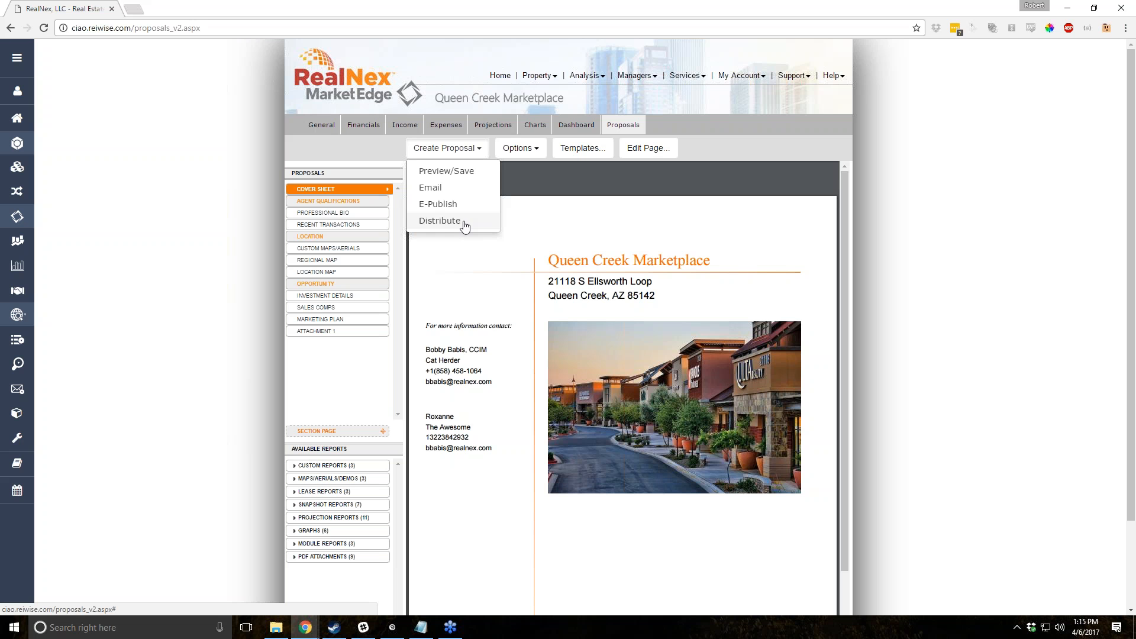
{"action": "left_click", "coordinate": [254, 176]}
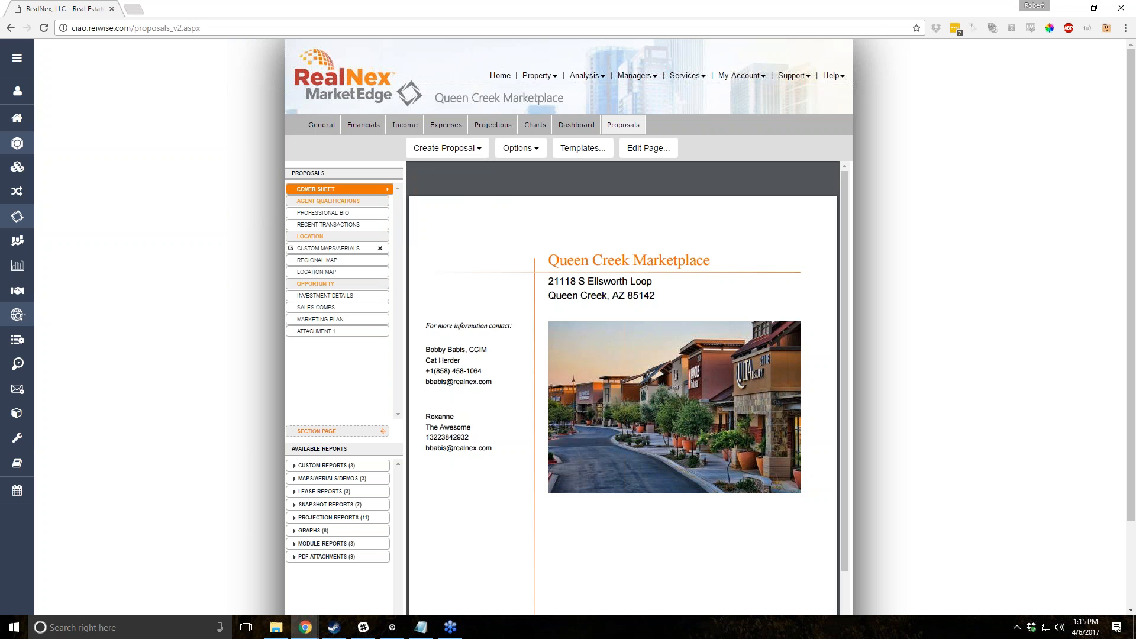
{"action": "left_click", "coordinate": [580, 148]}
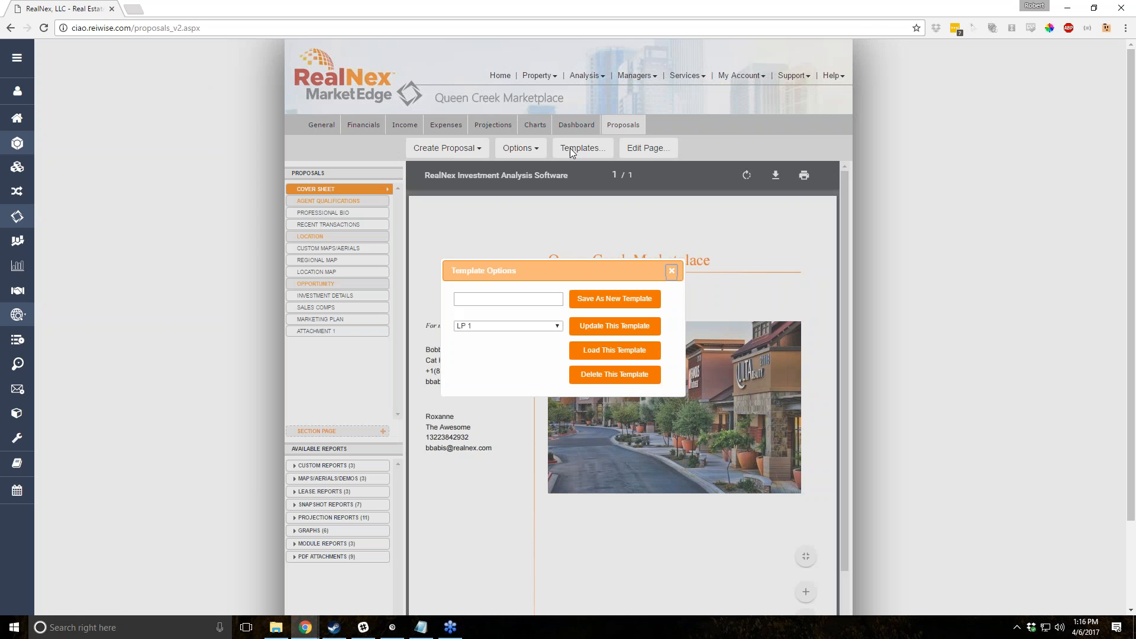
{"action": "left_click", "coordinate": [672, 272]}
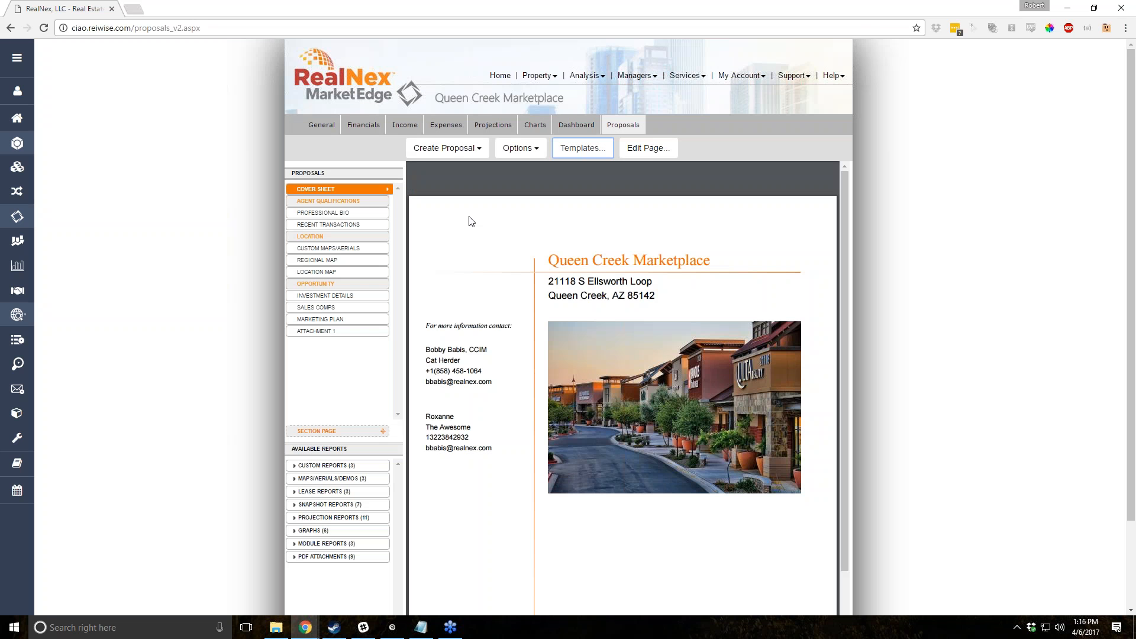
Remove every page after the Cover Sheet from the proposal and display the Cover Sheet.
{"action": "left_click", "coordinate": [381, 201]}
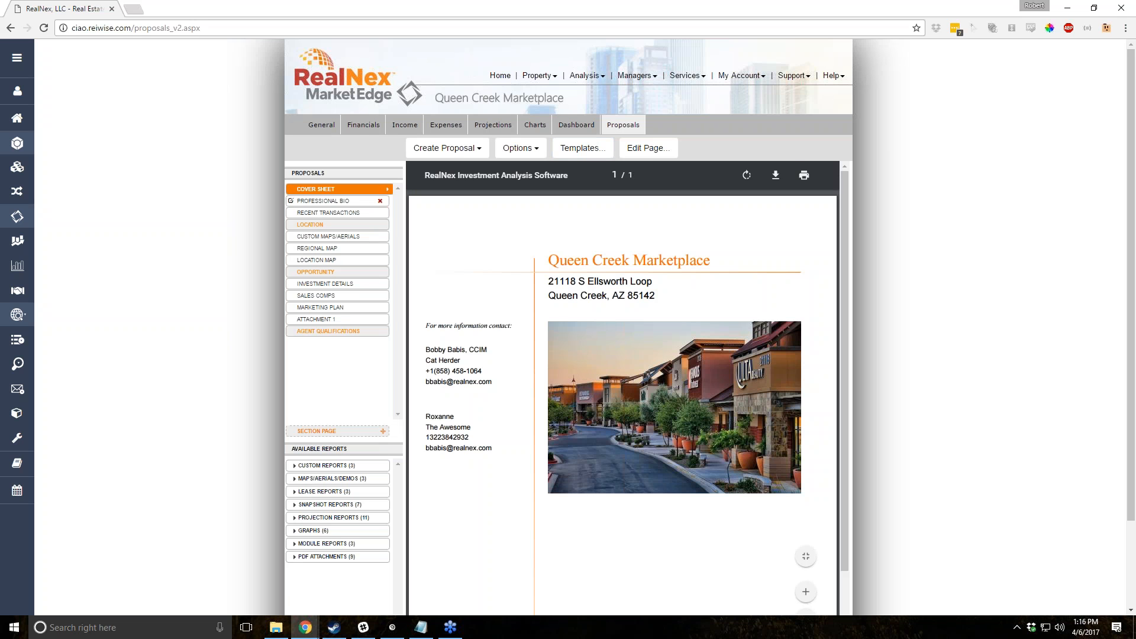
{"action": "left_click", "coordinate": [381, 201]}
{"action": "left_click", "coordinate": [381, 201]}
{"action": "left_click", "coordinate": [381, 202]}
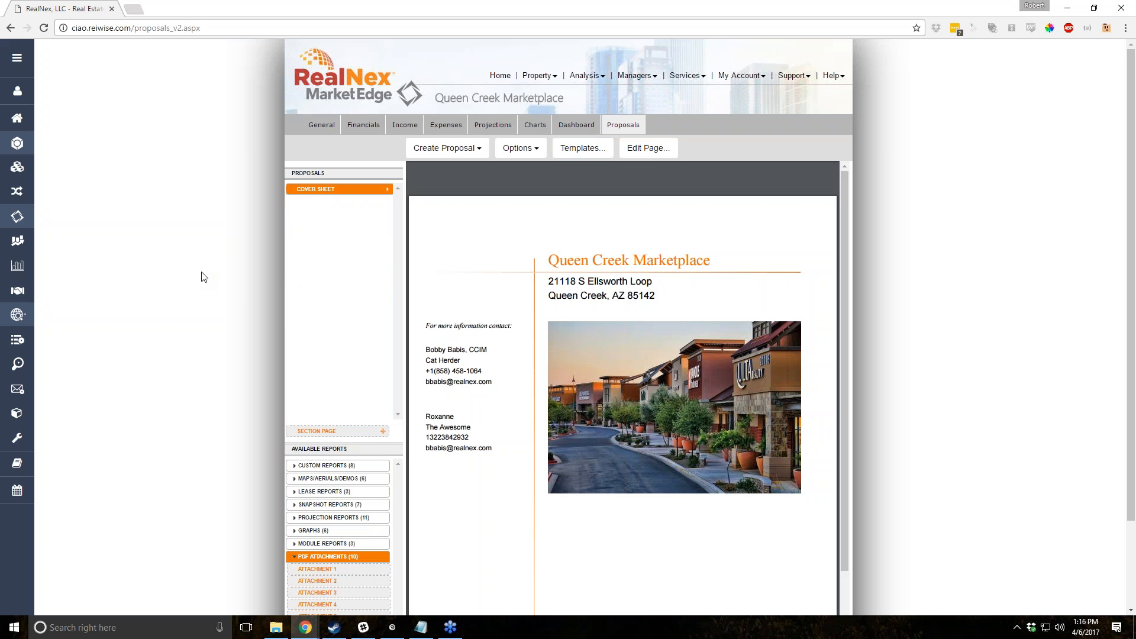
{"action": "left_click", "coordinate": [340, 190]}
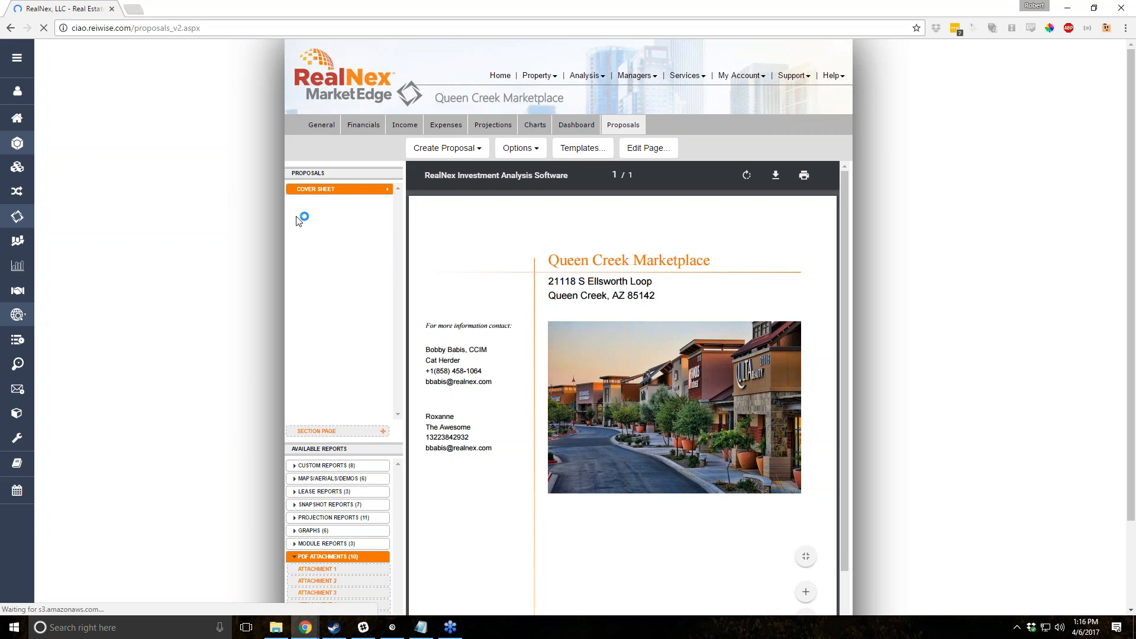
Add the Marketing Plan custom report after the Cover Sheet in the proposal and preview its page.
{"action": "scroll", "coordinate": [219, 237], "scroll_direction": "down", "scroll_amount": 2}
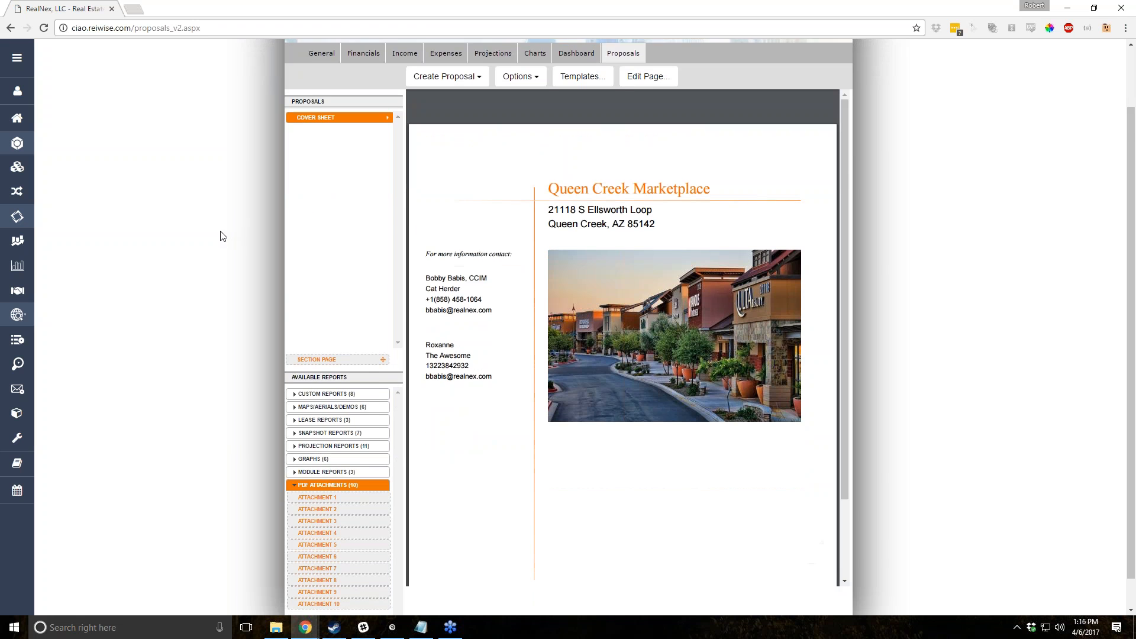
{"action": "left_click", "coordinate": [295, 363]}
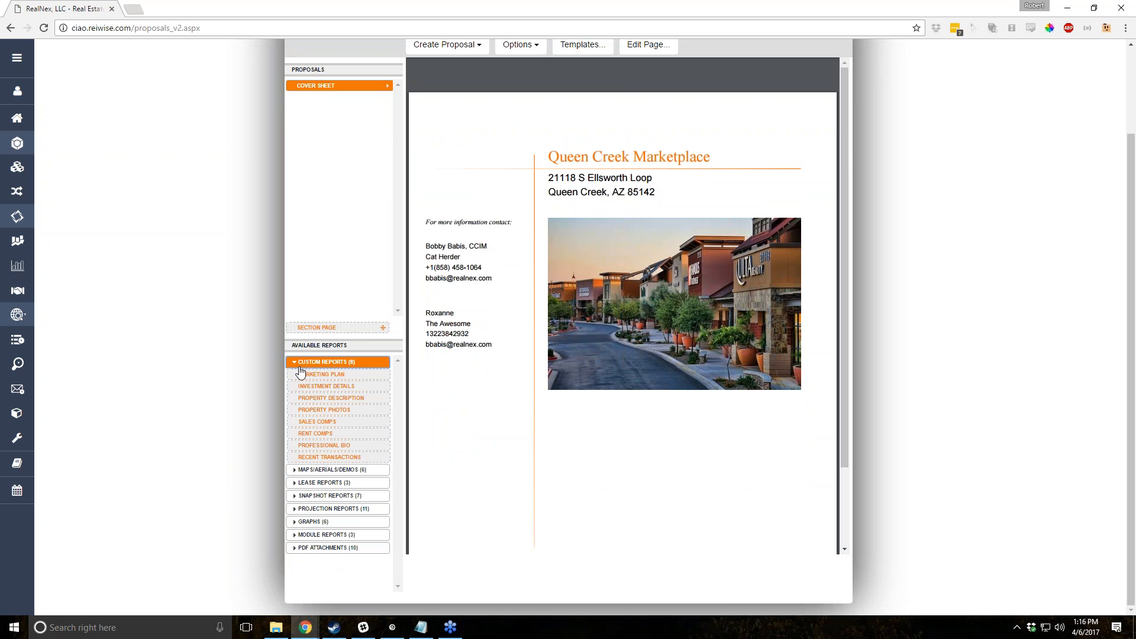
{"action": "left_click_drag", "start_coordinate": [300, 371], "coordinate": [321, 100]}
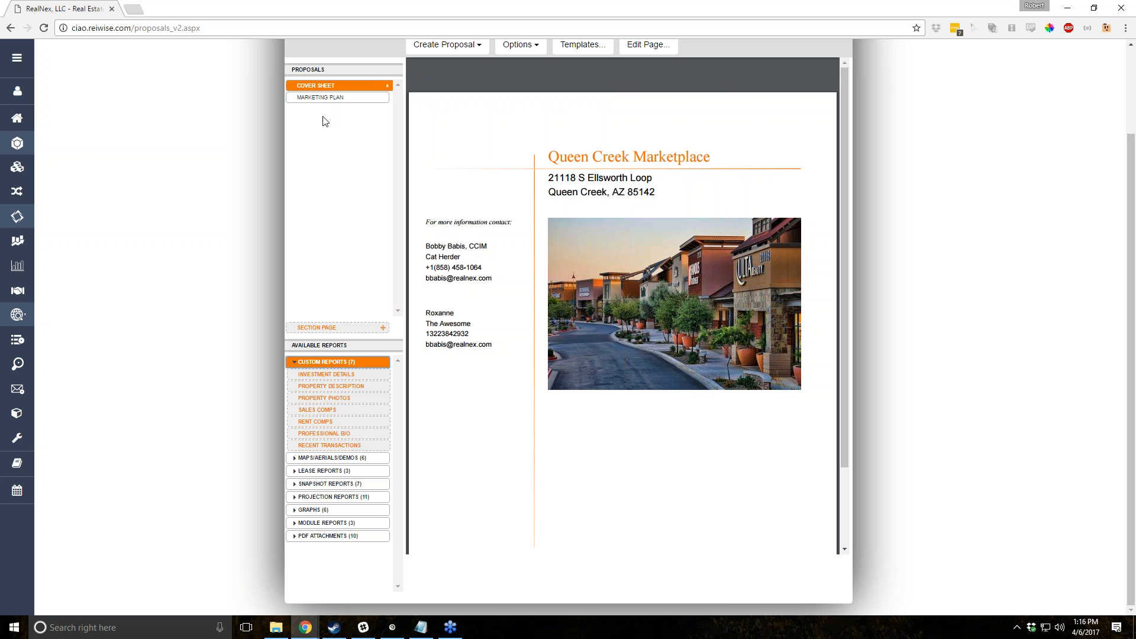
{"action": "left_click", "coordinate": [334, 98]}
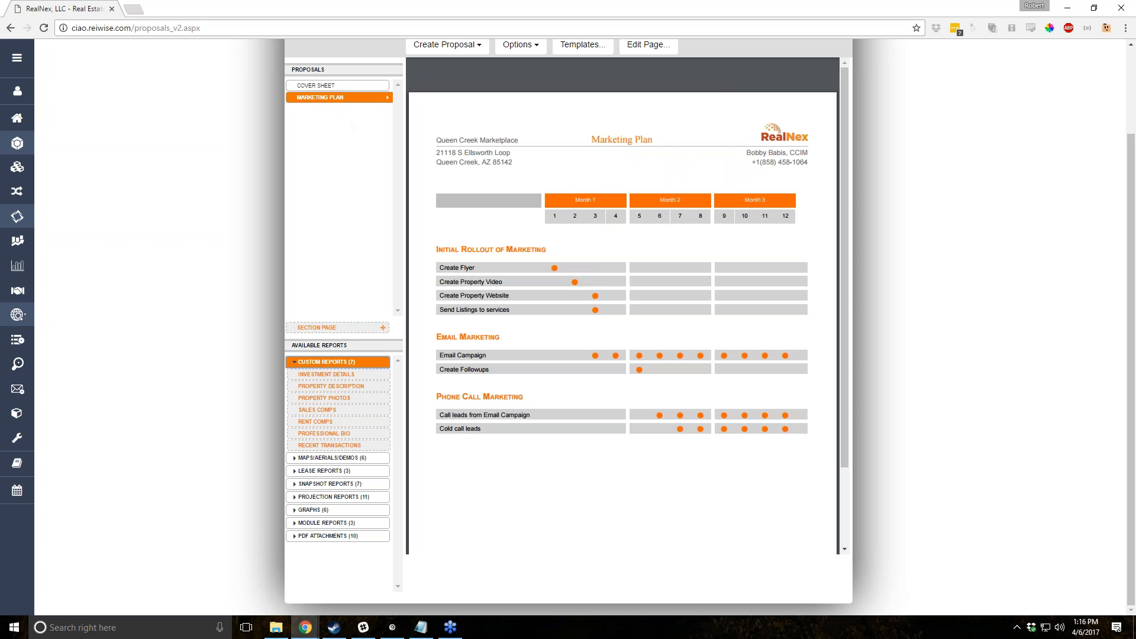
{"action": "scroll", "coordinate": [547, 174], "scroll_direction": "down", "scroll_amount": 2}
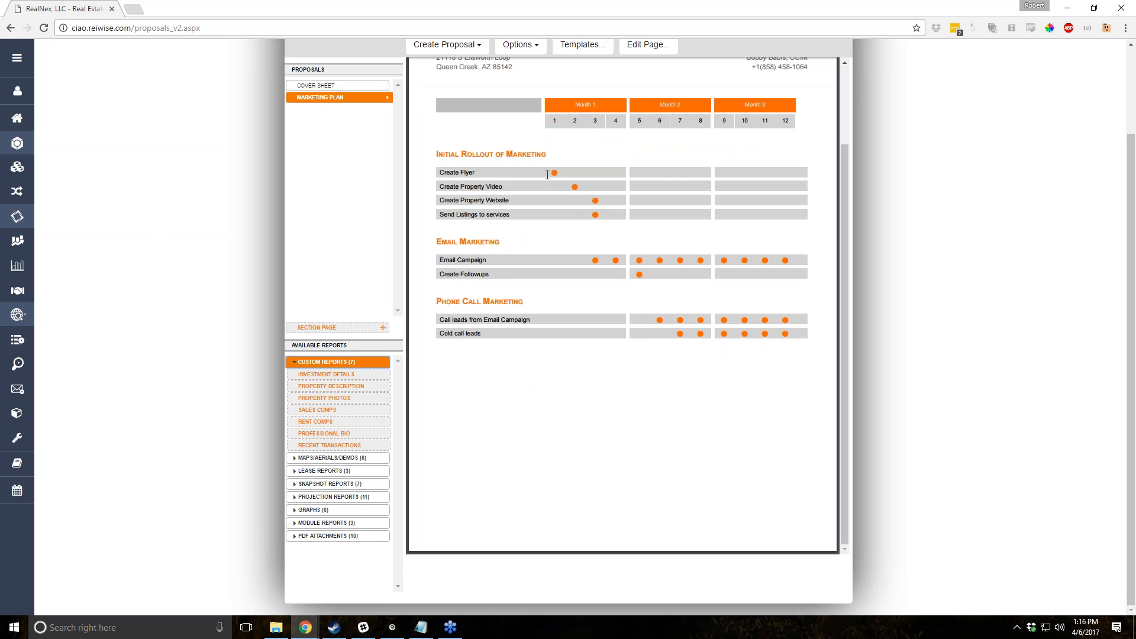
{"action": "scroll", "coordinate": [586, 255], "scroll_direction": "up", "scroll_amount": 1}
{"action": "scroll", "coordinate": [586, 257], "scroll_direction": "up", "scroll_amount": 3}
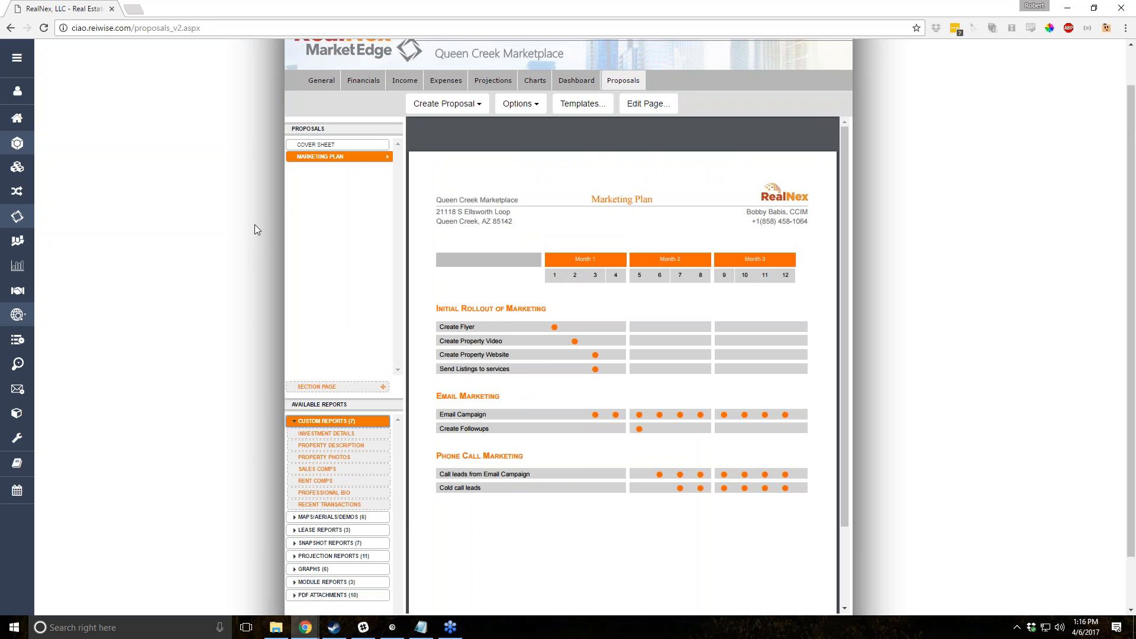
Try copying the MarketEdge alternate contact into the proposal's Alternate Contact 1 details and cancel without saving.
{"action": "left_click", "coordinate": [522, 106]}
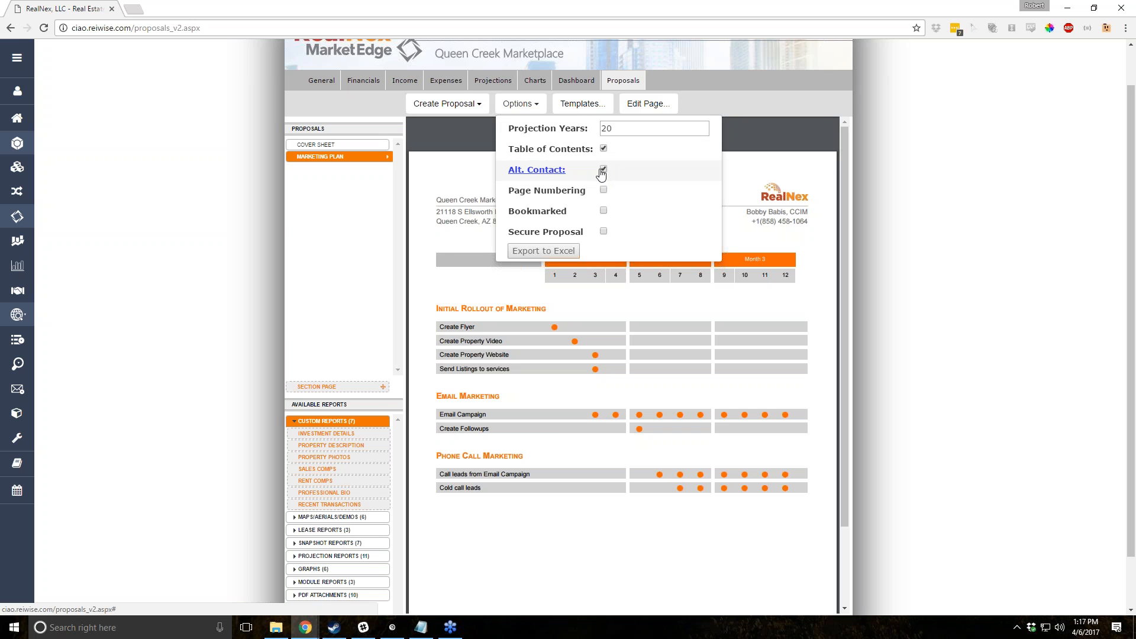
{"action": "left_click", "coordinate": [539, 170]}
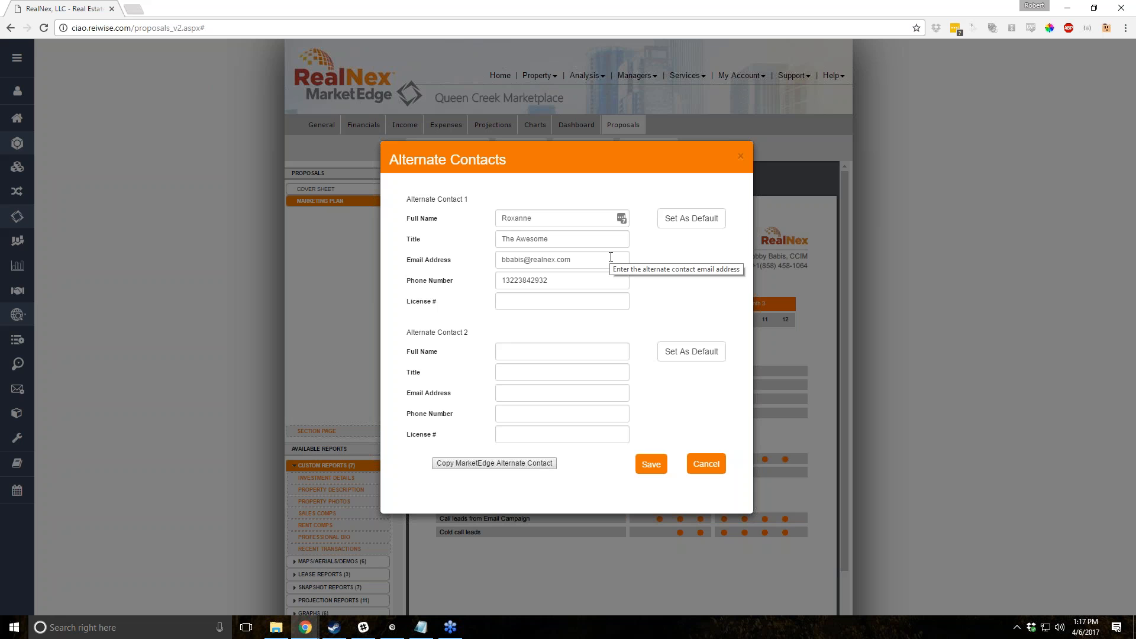
{"action": "left_click", "coordinate": [494, 463]}
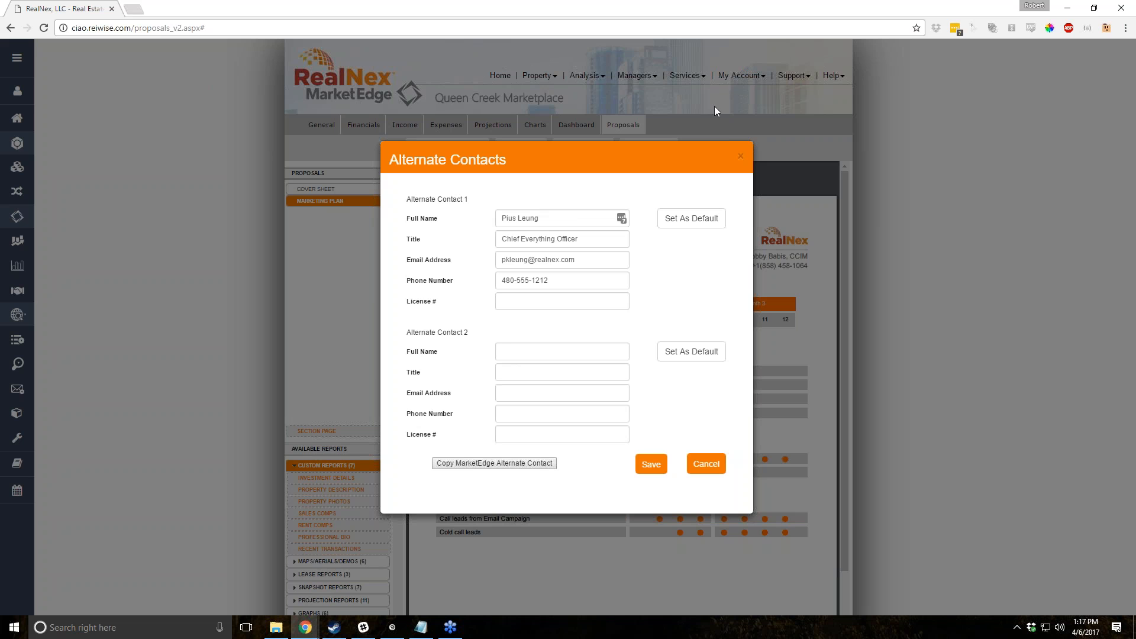
{"action": "left_click", "coordinate": [698, 464]}
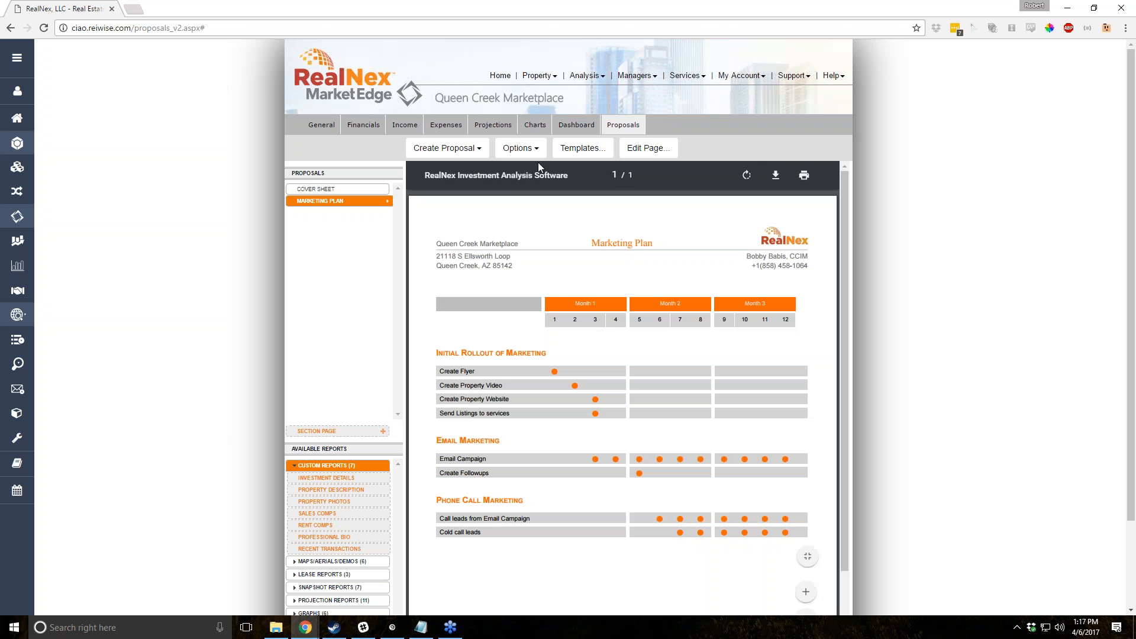
Review the proposal output options and the choices for saving, updating and loading templates.
{"action": "left_click", "coordinate": [527, 149]}
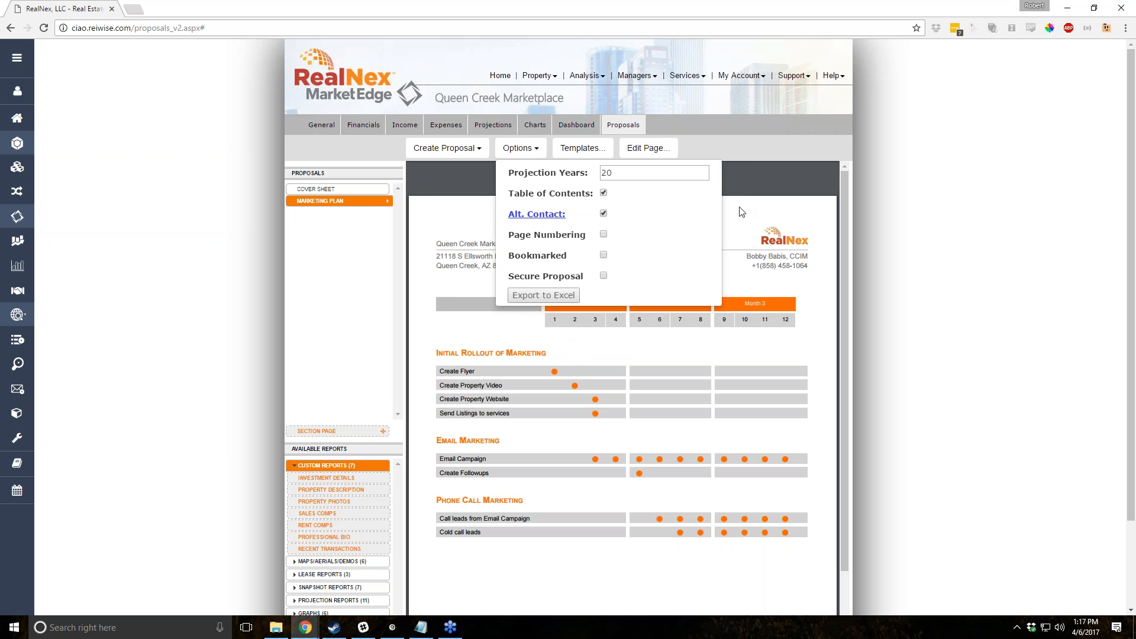
{"action": "left_click", "coordinate": [573, 149]}
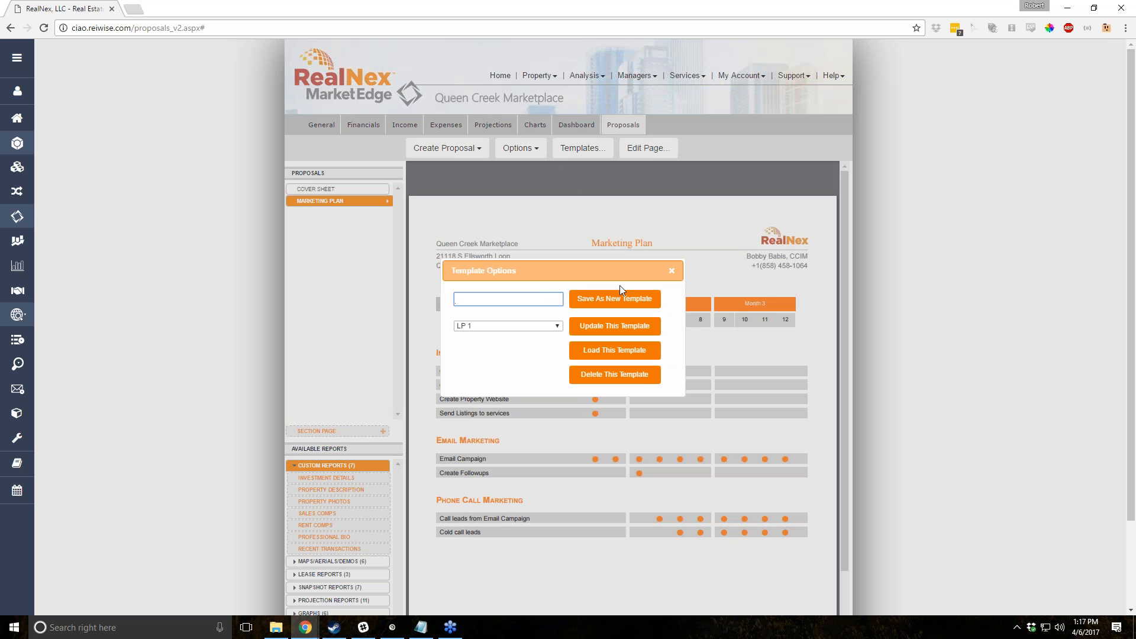
{"action": "left_click", "coordinate": [672, 270]}
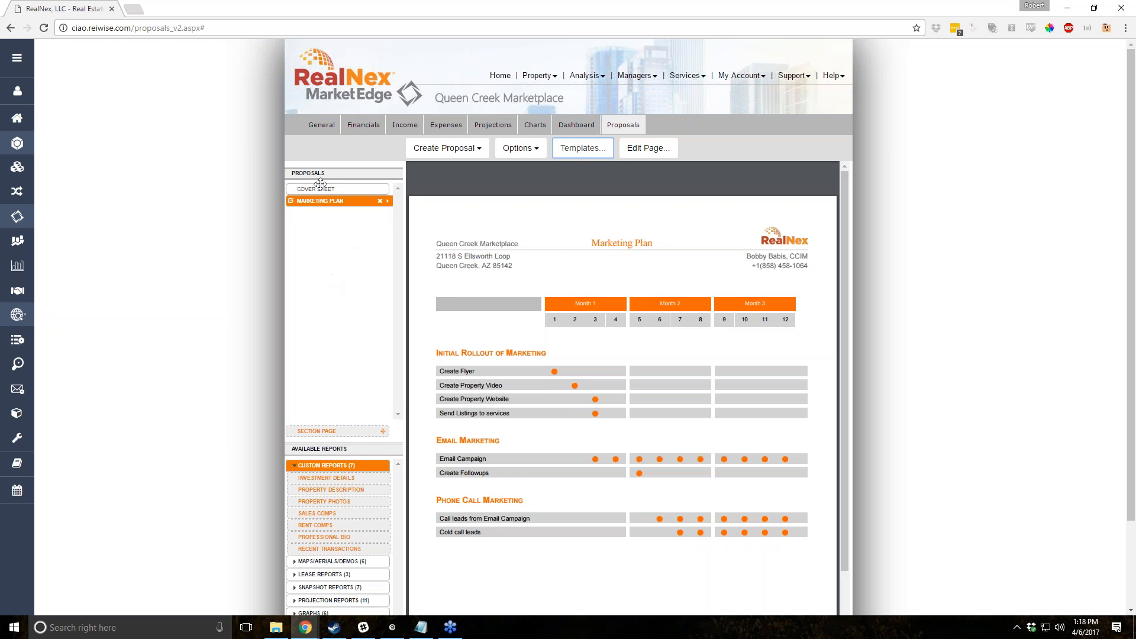
Add the Property Photos and Recent Transactions reports after the Marketing Plan in the proposal.
{"action": "left_click_drag", "start_coordinate": [323, 502], "coordinate": [325, 213]}
{"action": "left_click_drag", "start_coordinate": [327, 535], "coordinate": [336, 219]}
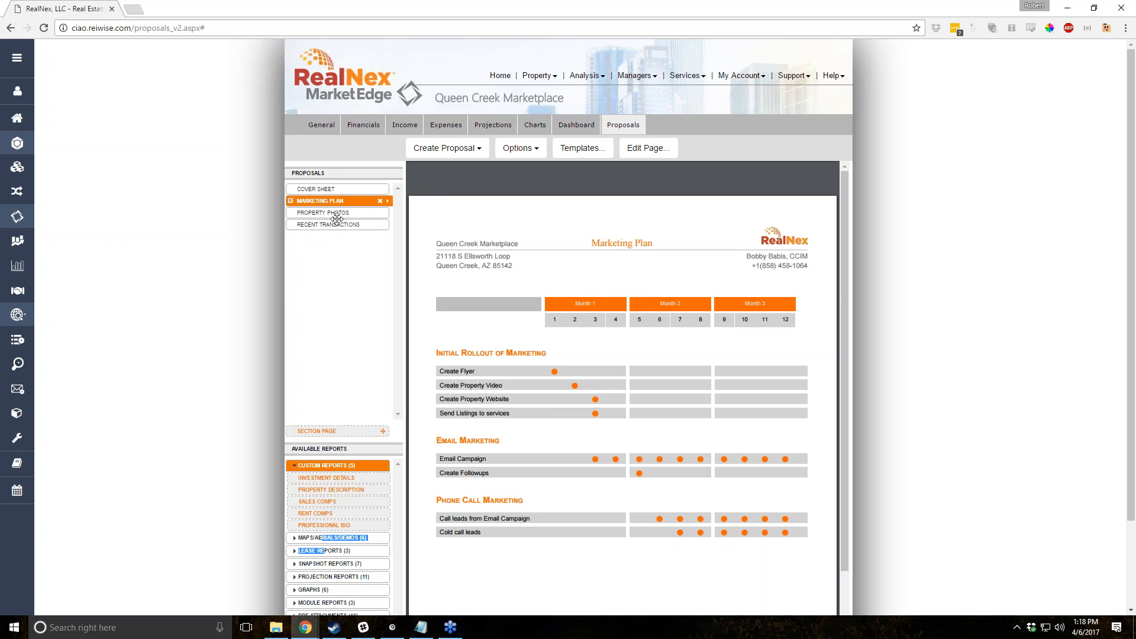
Load the OM 1 template into the proposal and preview its Executive Summary and Property Description pages.
{"action": "left_click", "coordinate": [573, 149]}
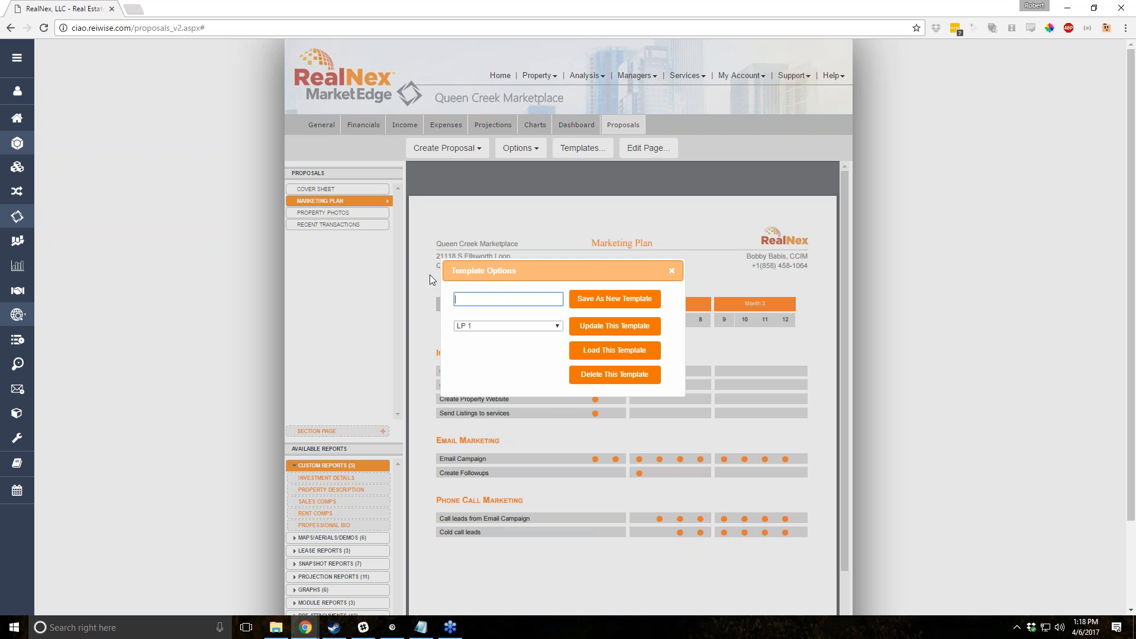
{"action": "left_click", "coordinate": [560, 326]}
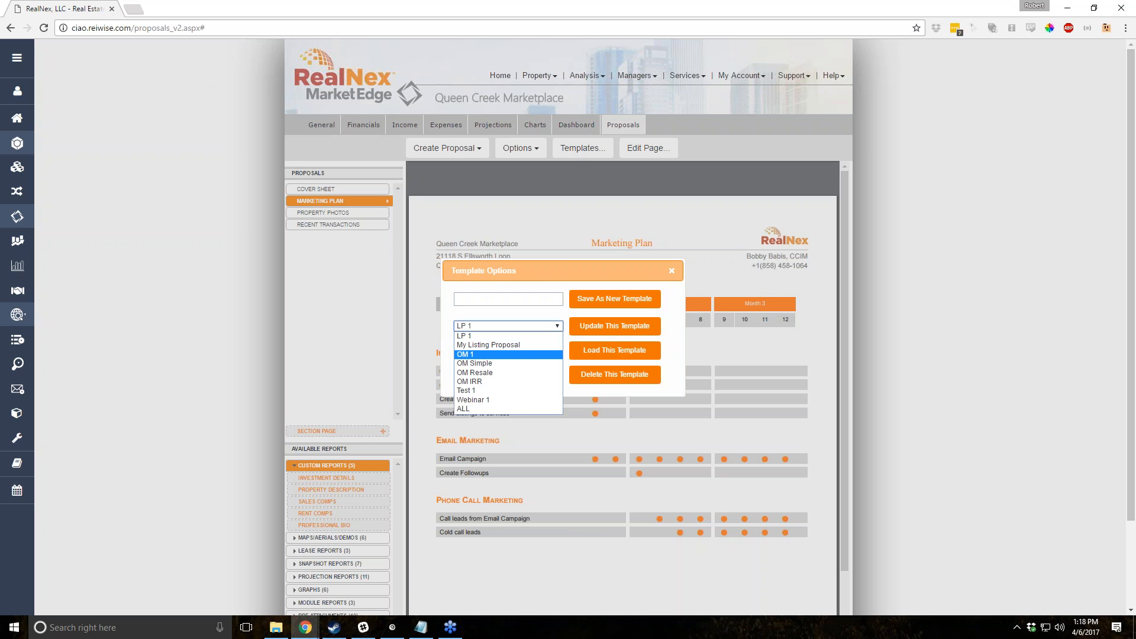
{"action": "left_click", "coordinate": [533, 353]}
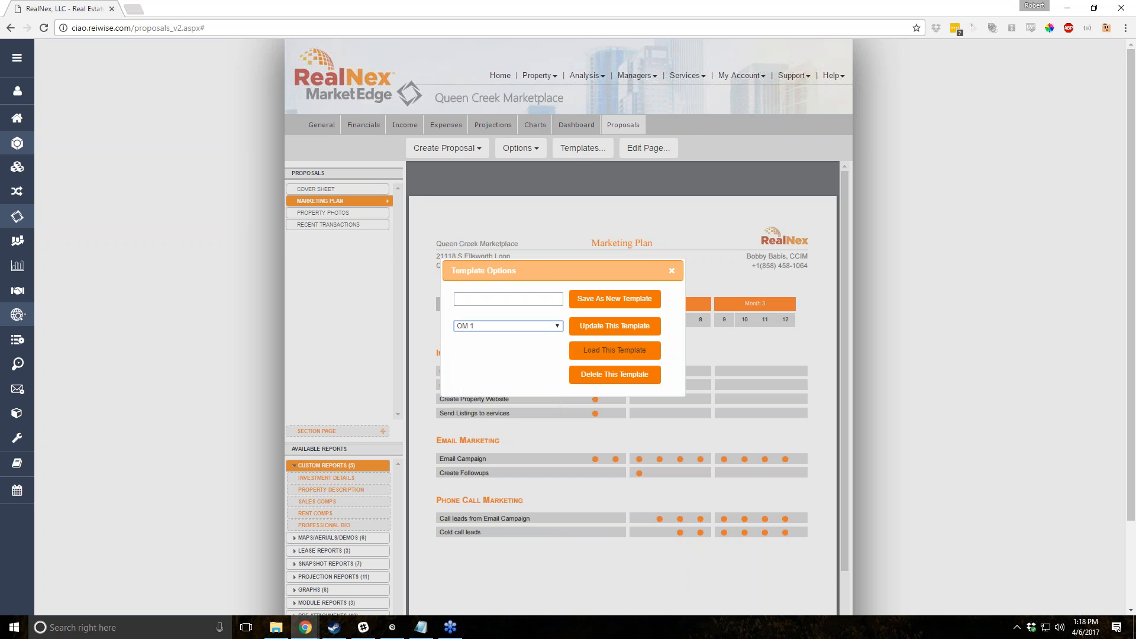
{"action": "left_click", "coordinate": [601, 349]}
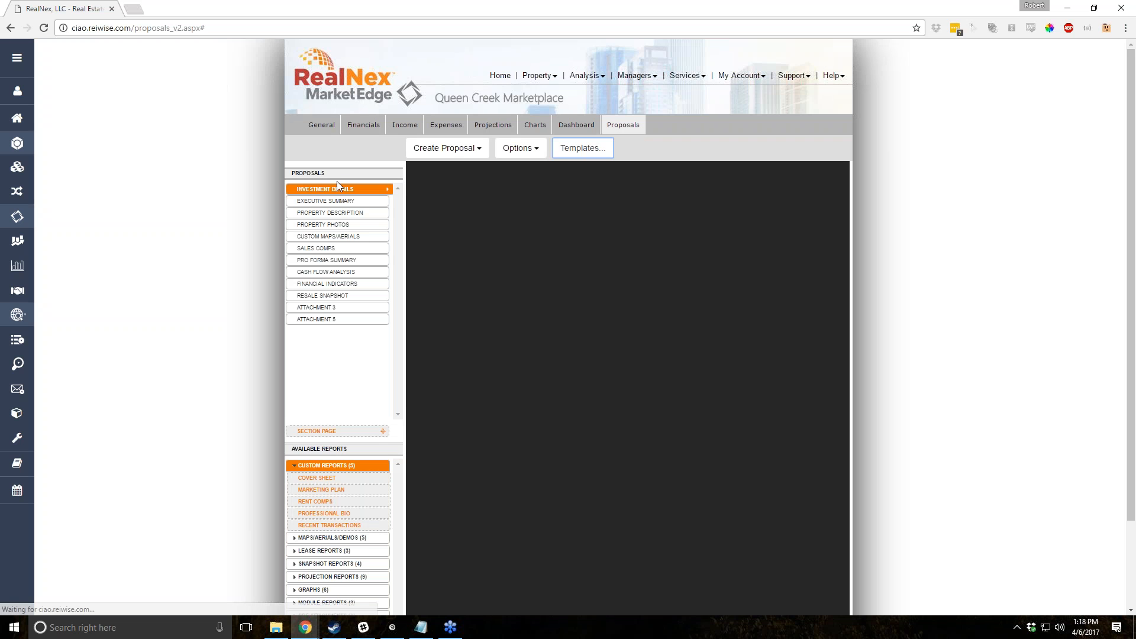
{"action": "left_click", "coordinate": [335, 201]}
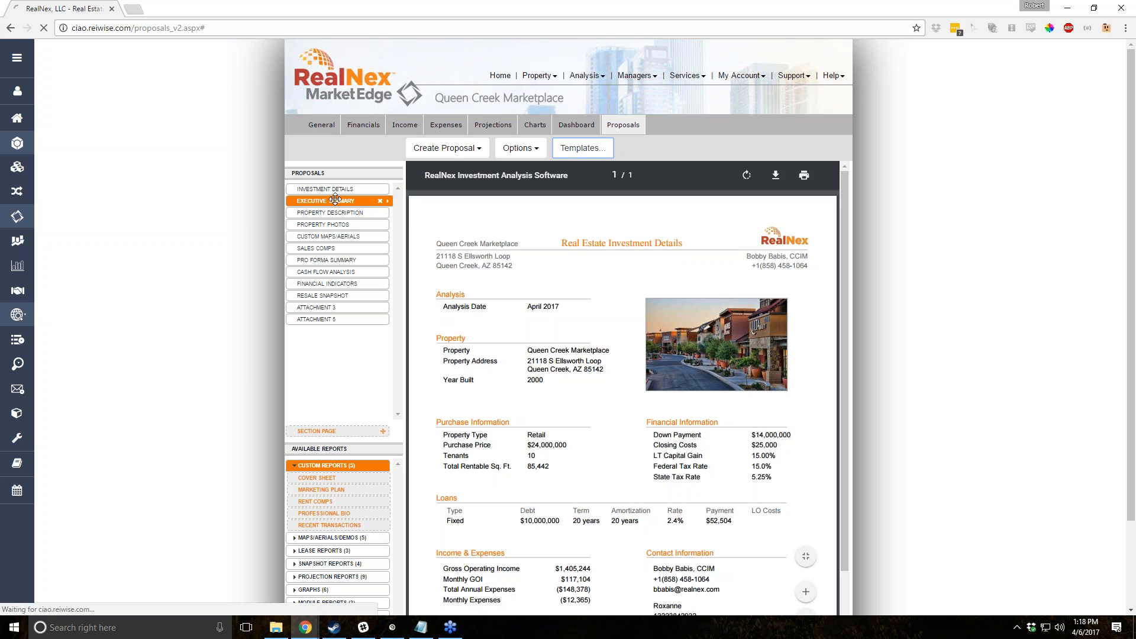
{"action": "left_click", "coordinate": [336, 213]}
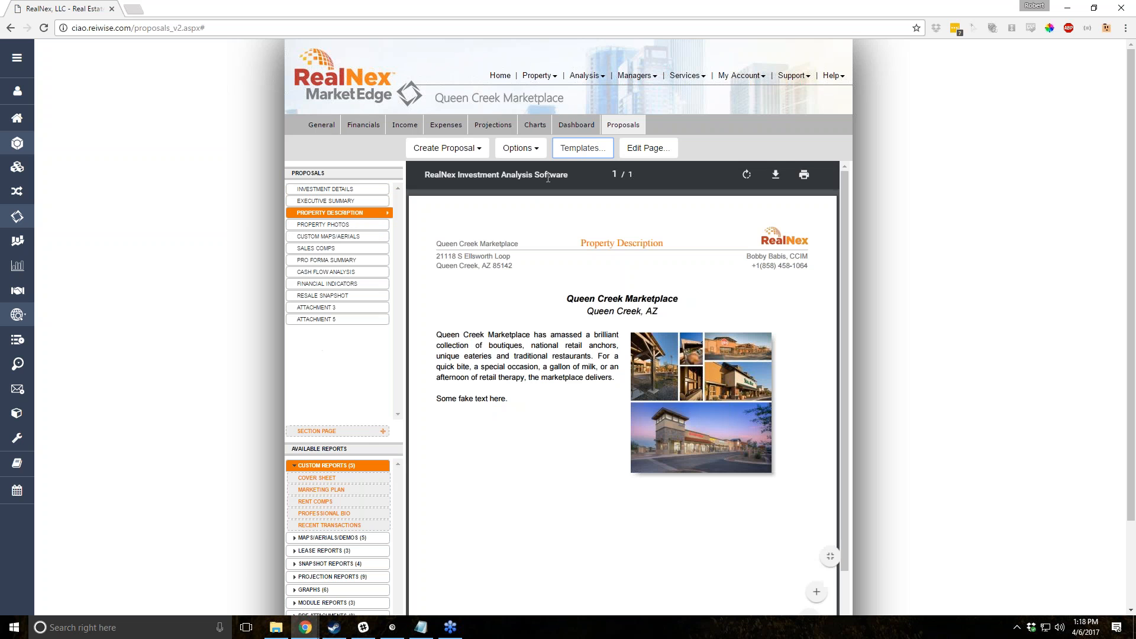
Load the LP 1 template into the proposal and open the proposal output options.
{"action": "left_click", "coordinate": [582, 148]}
{"action": "left_click", "coordinate": [552, 326]}
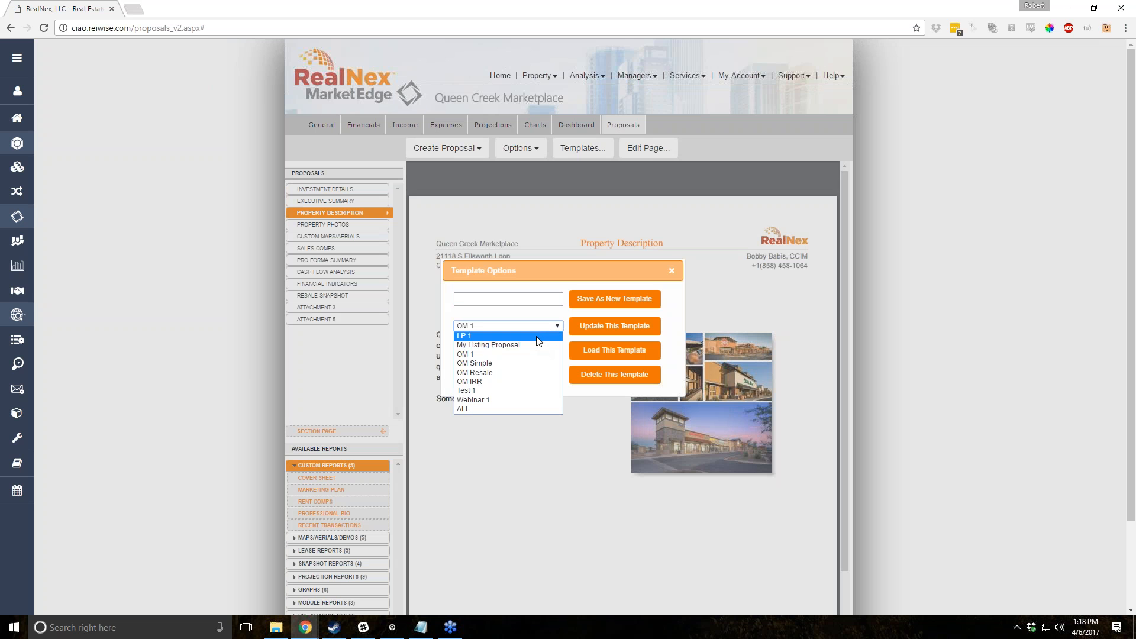
{"action": "left_click", "coordinate": [538, 336]}
{"action": "left_click", "coordinate": [590, 351]}
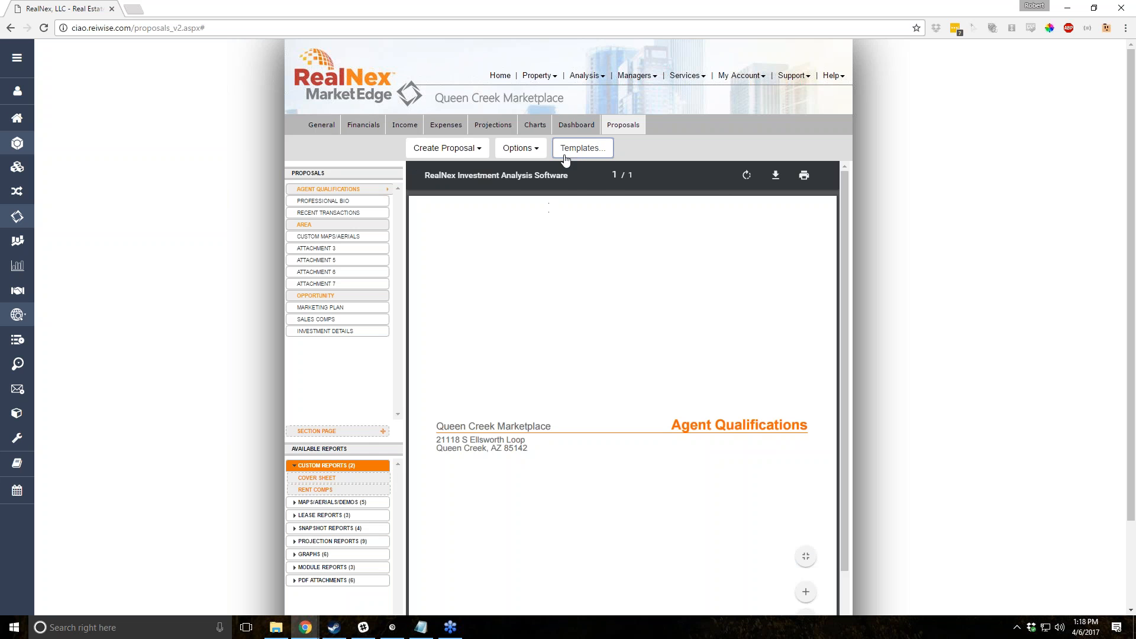
{"action": "left_click", "coordinate": [519, 148]}
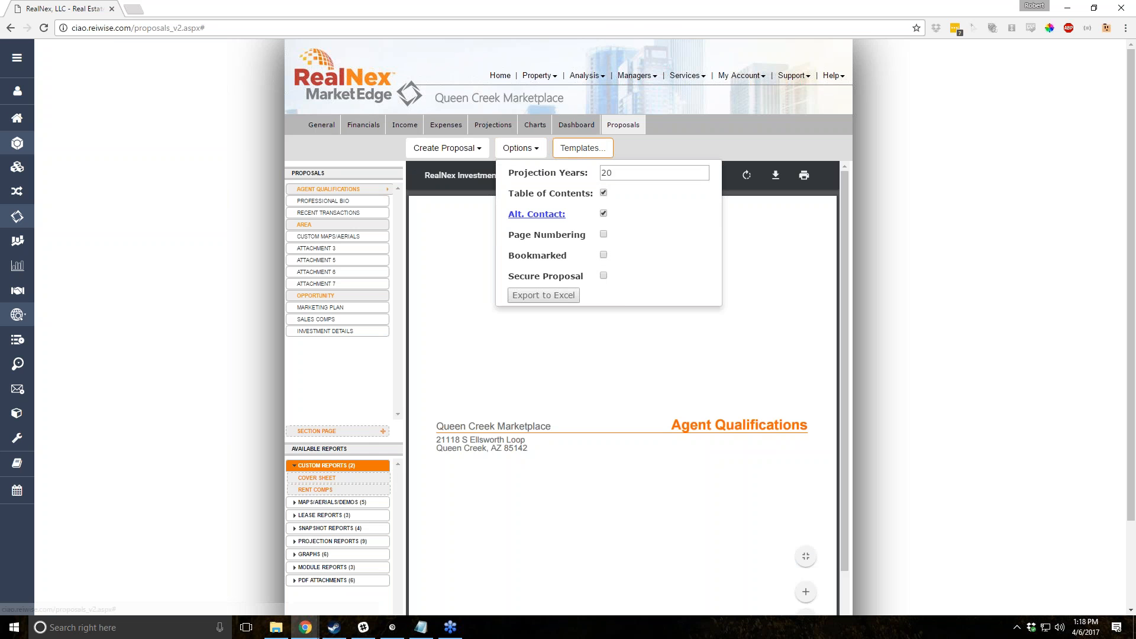
Load the My Listing Proposal template and add the Cover Sheet report ahead of Agent Qualifications.
{"action": "left_click", "coordinate": [583, 148]}
{"action": "left_click", "coordinate": [550, 326]}
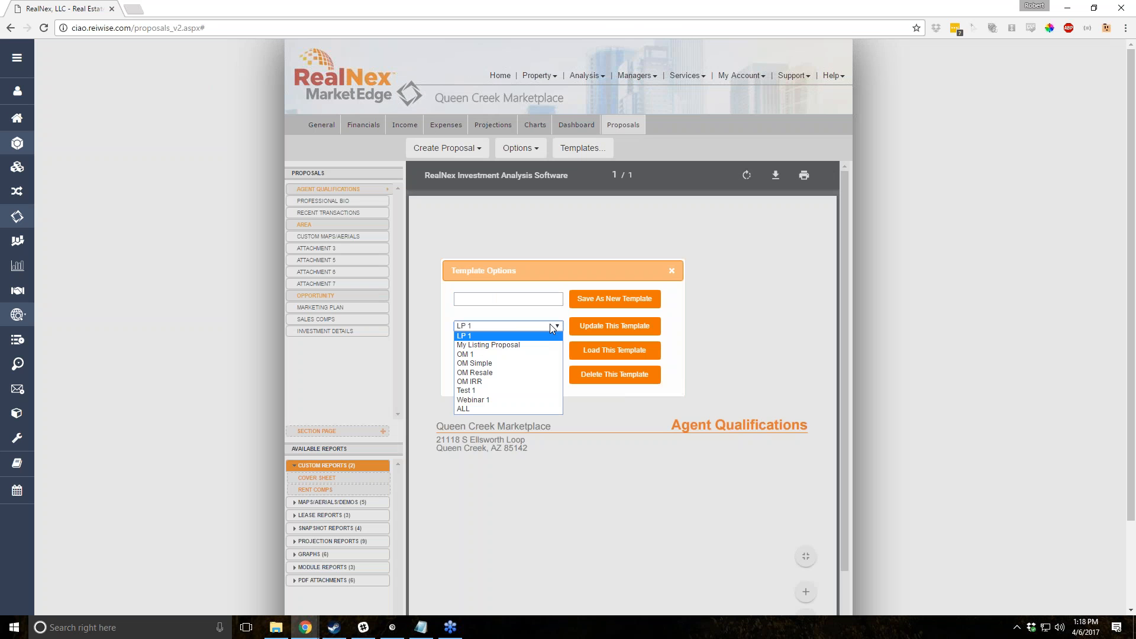
{"action": "left_click", "coordinate": [526, 345]}
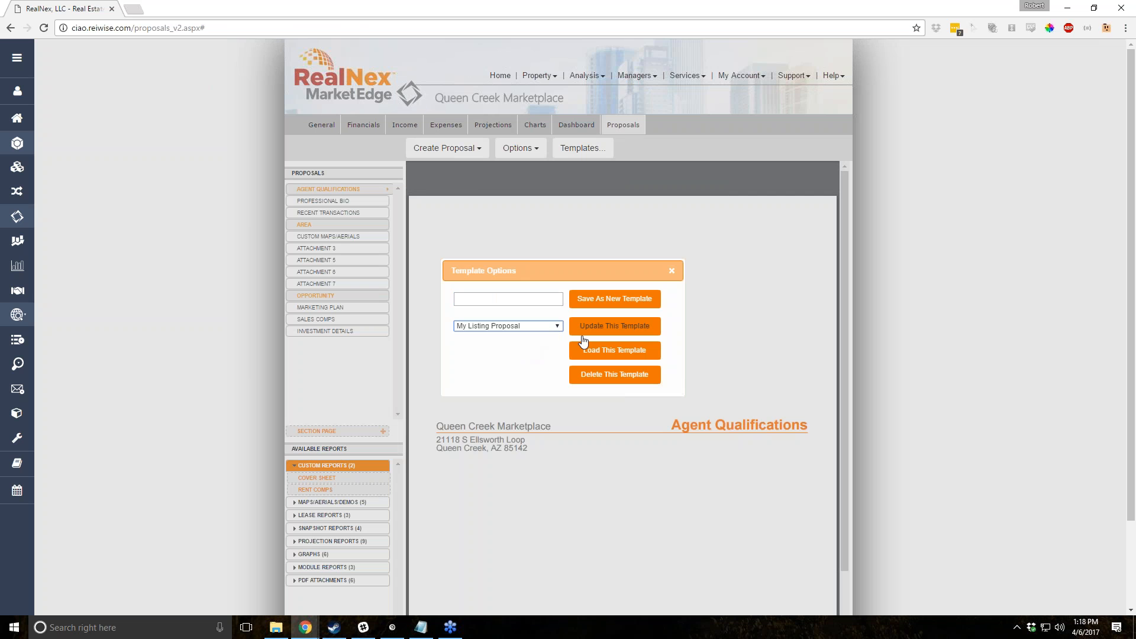
{"action": "left_click", "coordinate": [592, 353]}
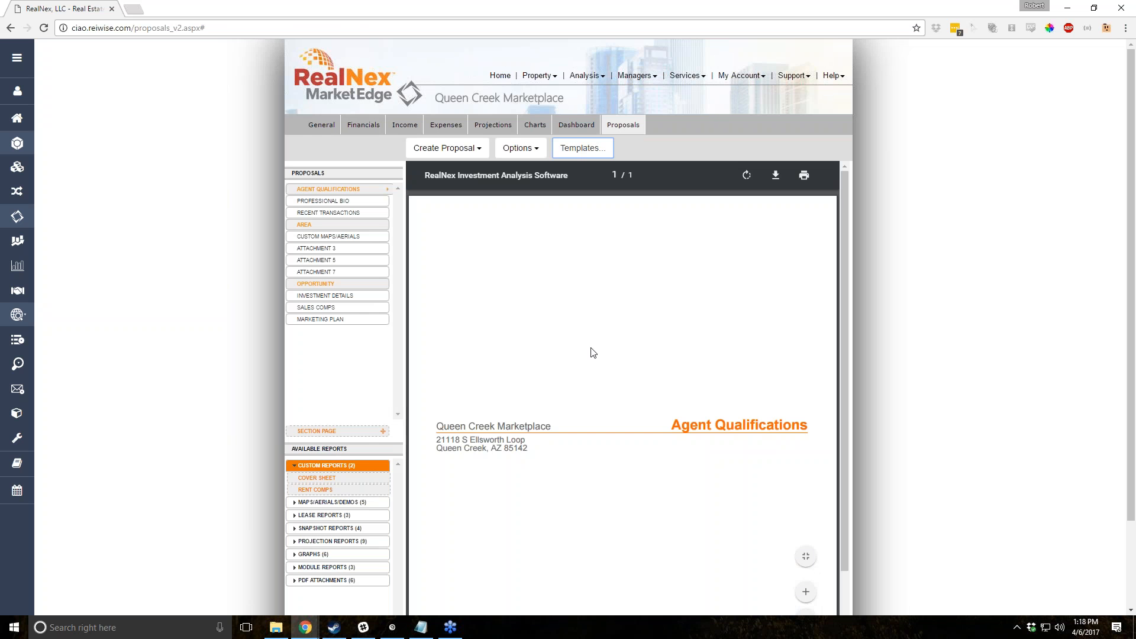
{"action": "left_click_drag", "start_coordinate": [316, 478], "coordinate": [327, 188]}
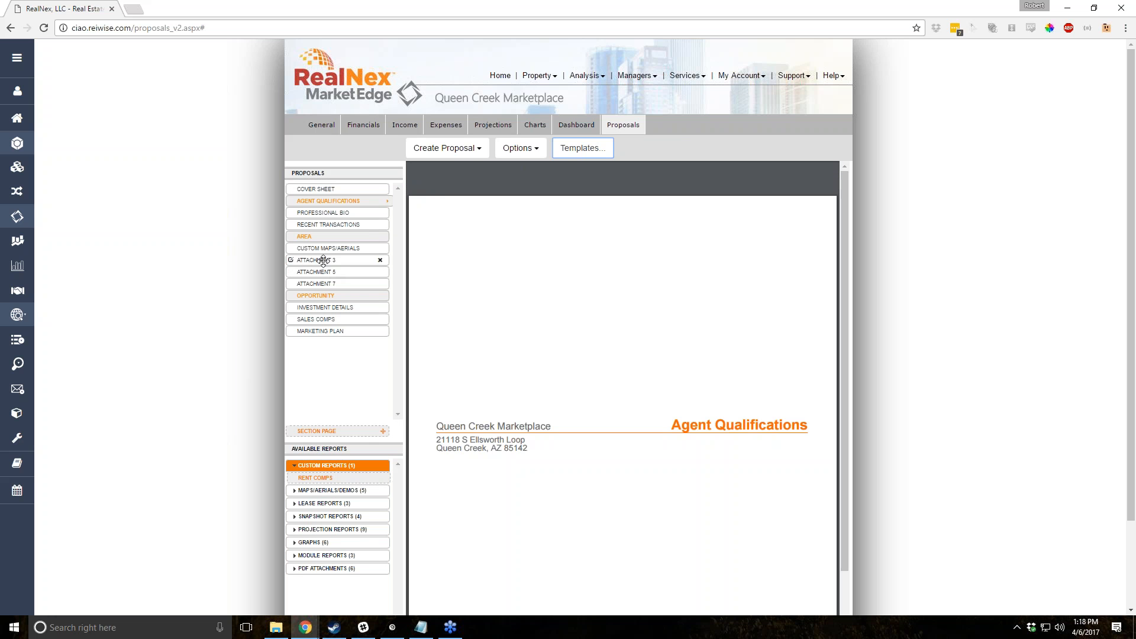
Remove the PDF attachment pages from the Area section of the proposal.
{"action": "left_click", "coordinate": [375, 258]}
{"action": "left_click", "coordinate": [381, 261]}
{"action": "left_click", "coordinate": [381, 261]}
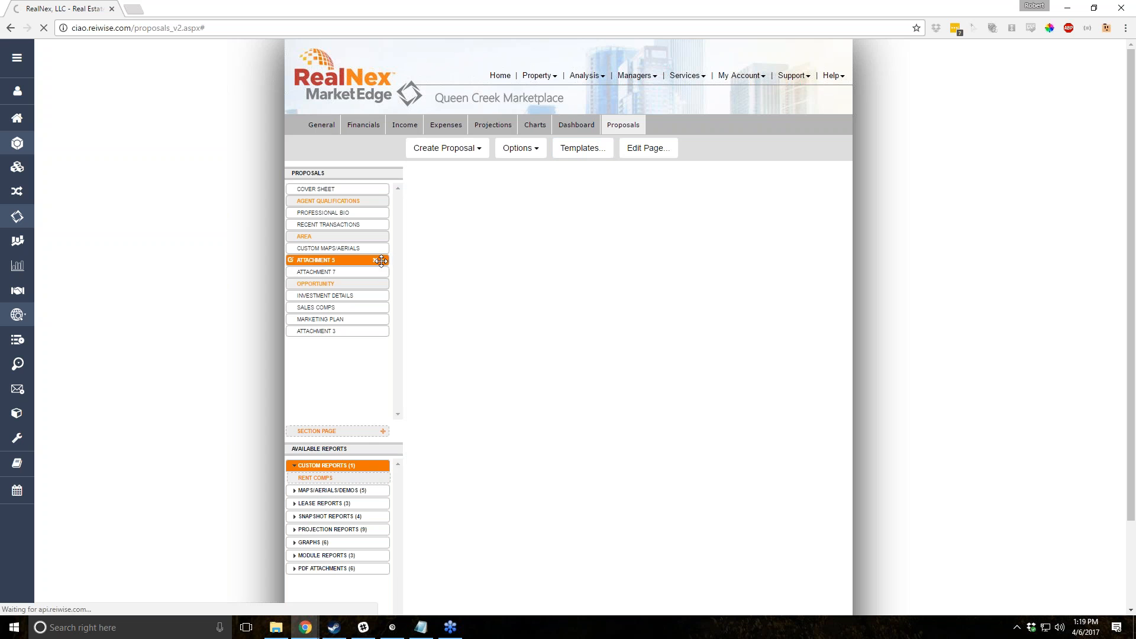
{"action": "left_click", "coordinate": [381, 261]}
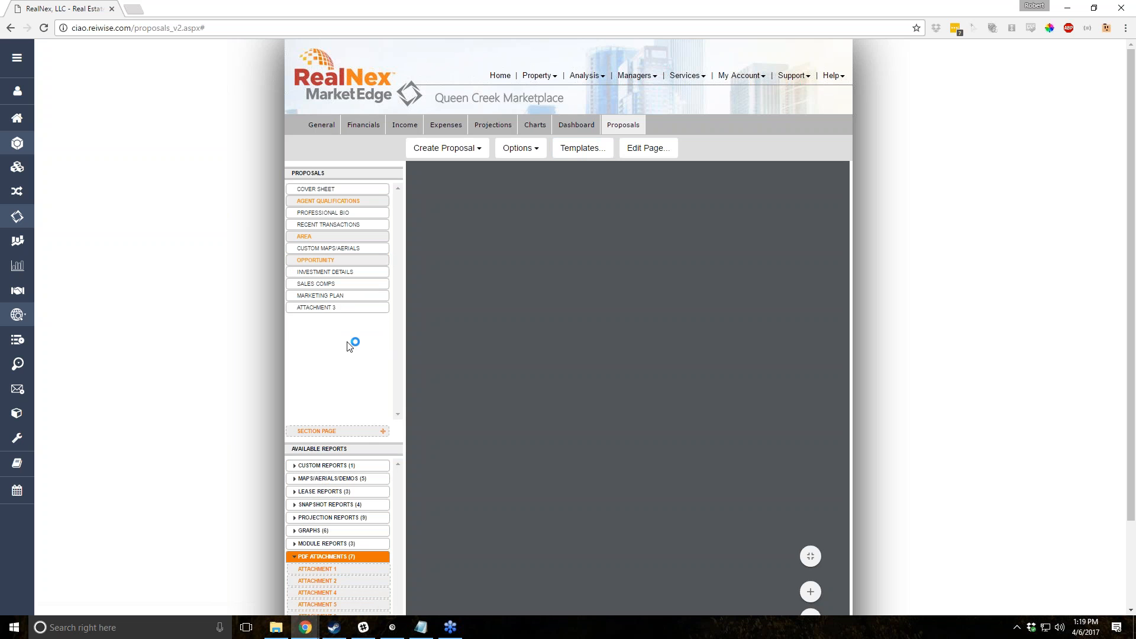
Preview the Cover Sheet and Sales Comps pages, and remove Sales Comps from the Opportunity section.
{"action": "left_click", "coordinate": [288, 191]}
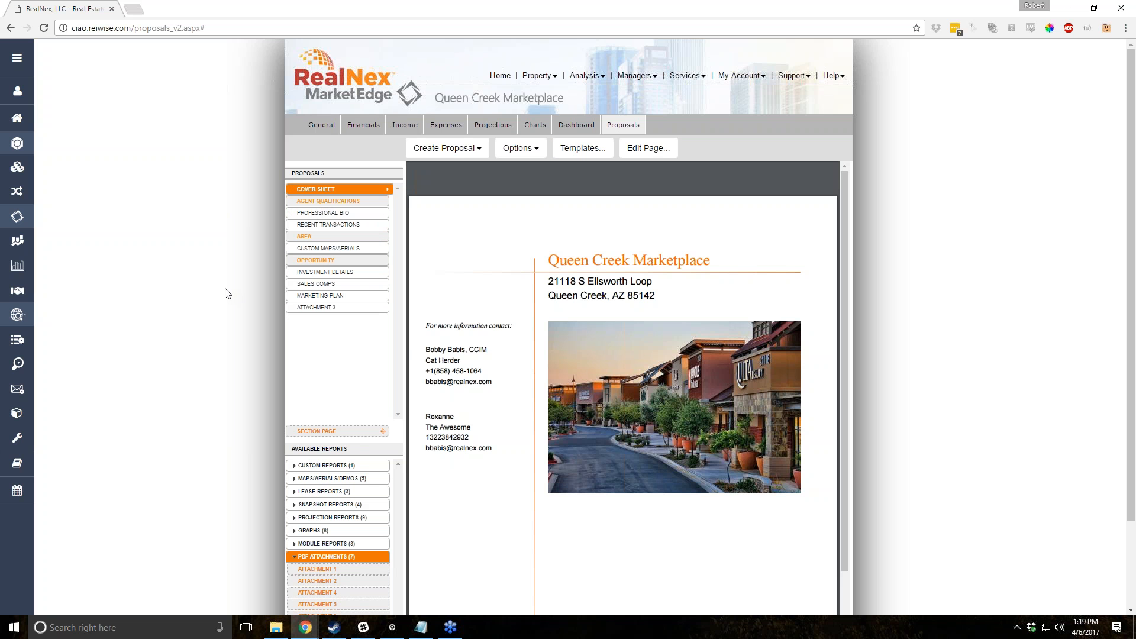
{"action": "scroll", "coordinate": [225, 293], "scroll_direction": "down", "scroll_amount": 2}
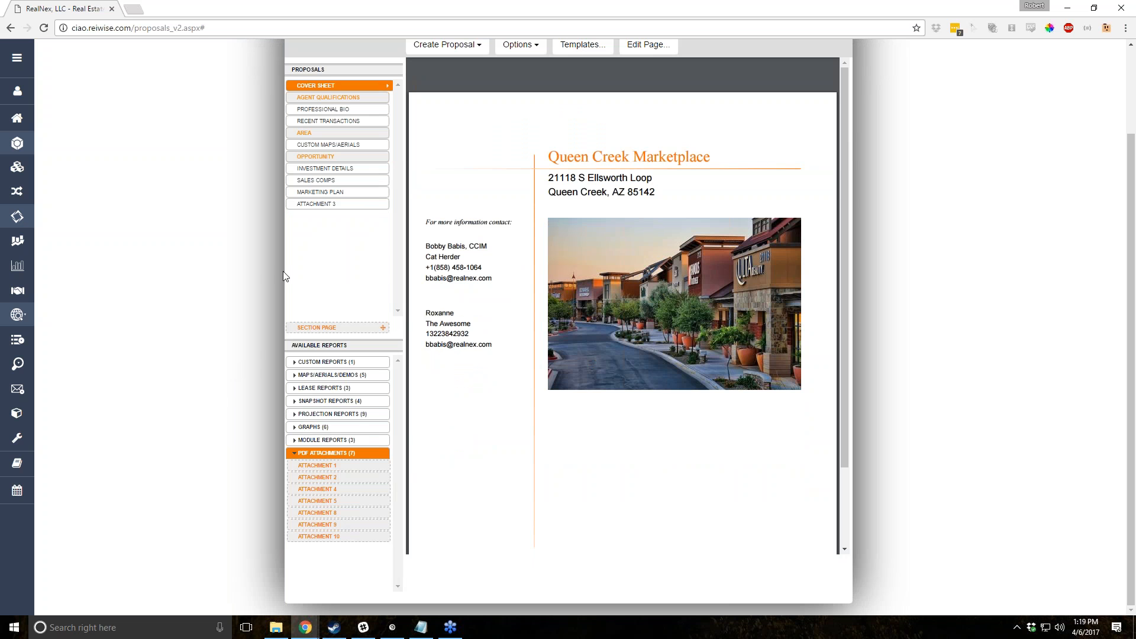
{"action": "left_click", "coordinate": [324, 180]}
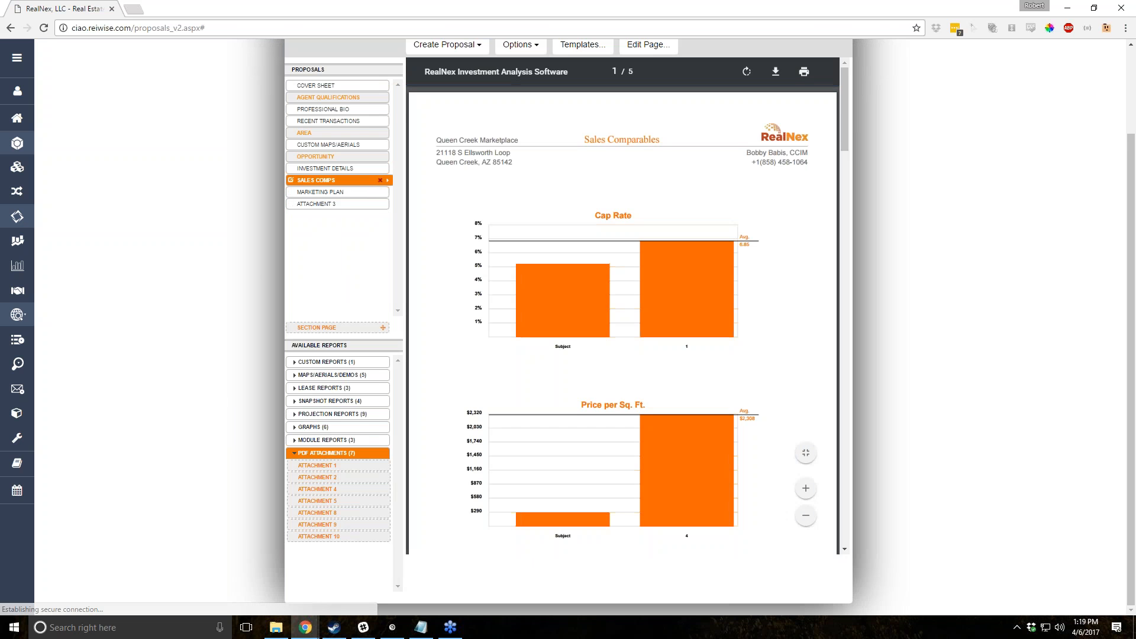
{"action": "left_click", "coordinate": [380, 180]}
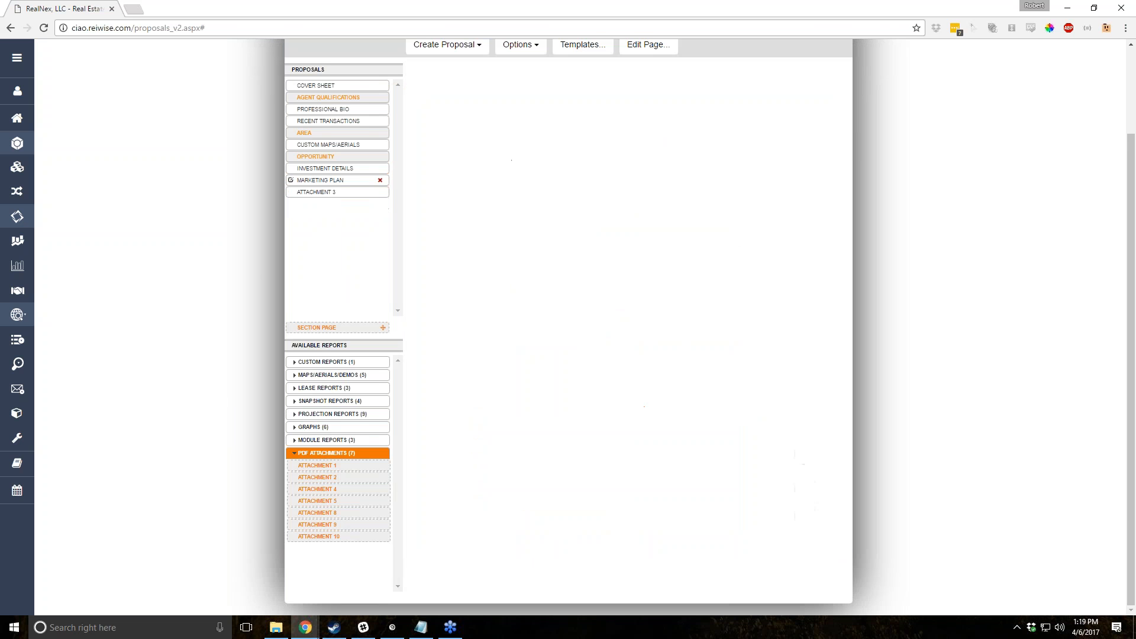
Generate the full proposal preview and review its cover, Table of Contents, Agent Qualifications, Biography and Recent Transactions pages.
{"action": "scroll", "coordinate": [132, 256], "scroll_direction": "up", "scroll_amount": 2}
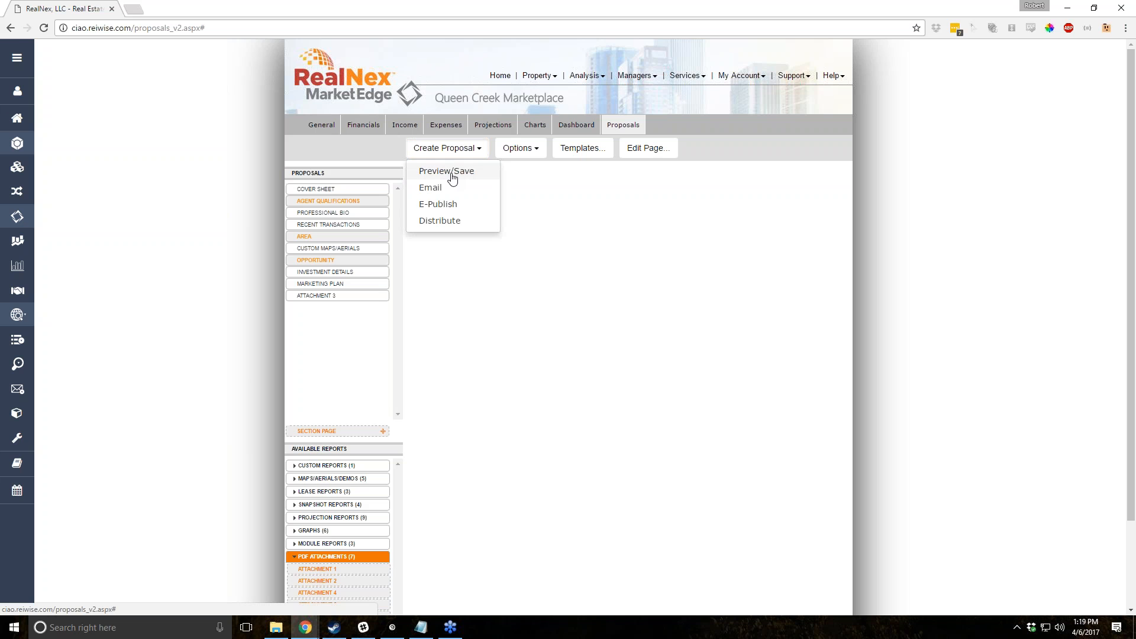
{"action": "left_click", "coordinate": [451, 173]}
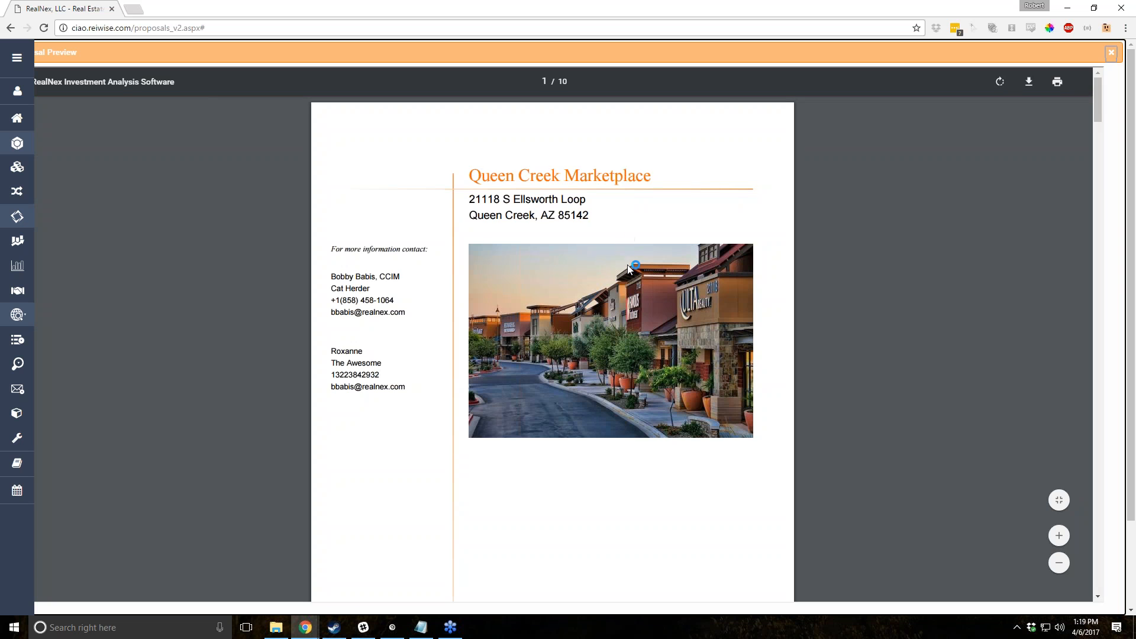
{"action": "scroll", "coordinate": [623, 274], "scroll_direction": "down", "scroll_amount": 3}
{"action": "scroll", "coordinate": [673, 317], "scroll_direction": "down", "scroll_amount": 7}
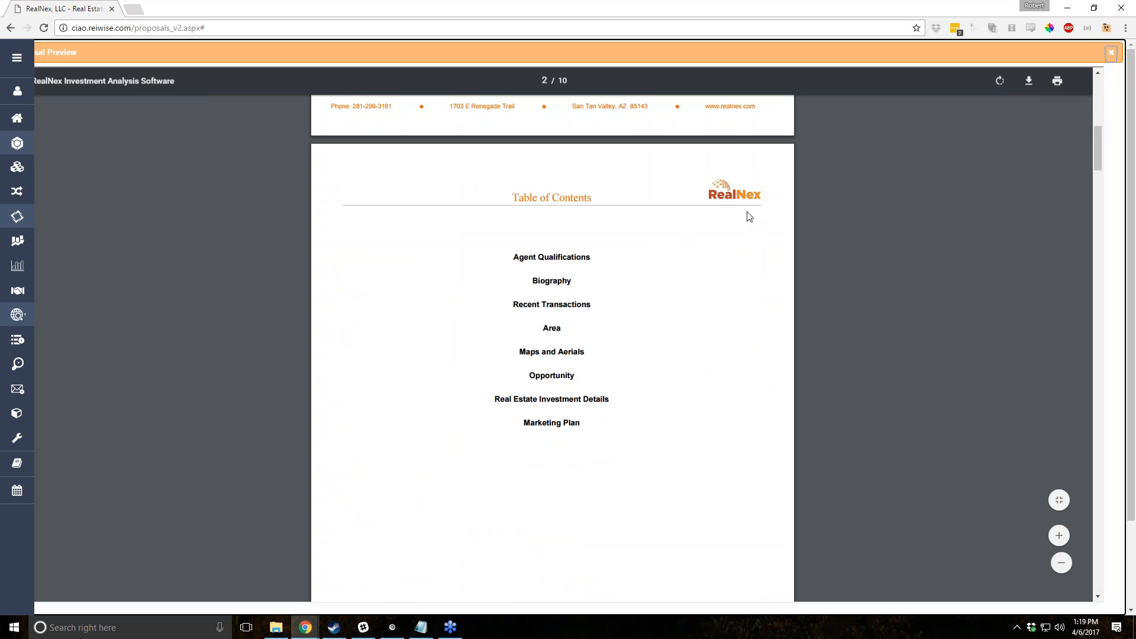
{"action": "scroll", "coordinate": [740, 237], "scroll_direction": "down", "scroll_amount": 8}
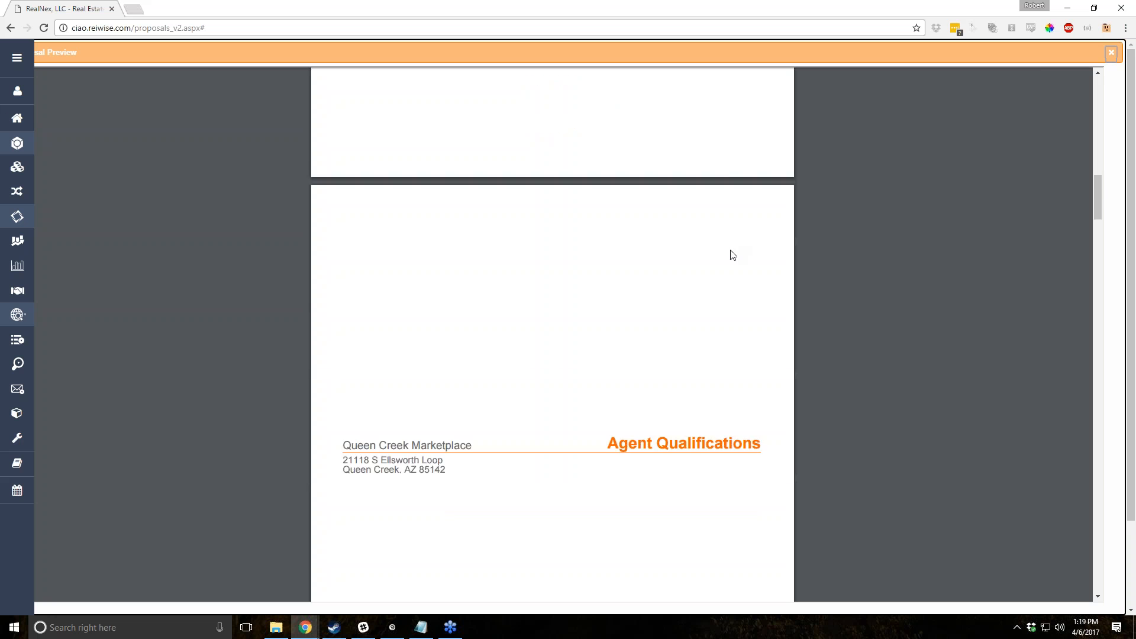
{"action": "scroll", "coordinate": [482, 392], "scroll_direction": "down", "scroll_amount": 3}
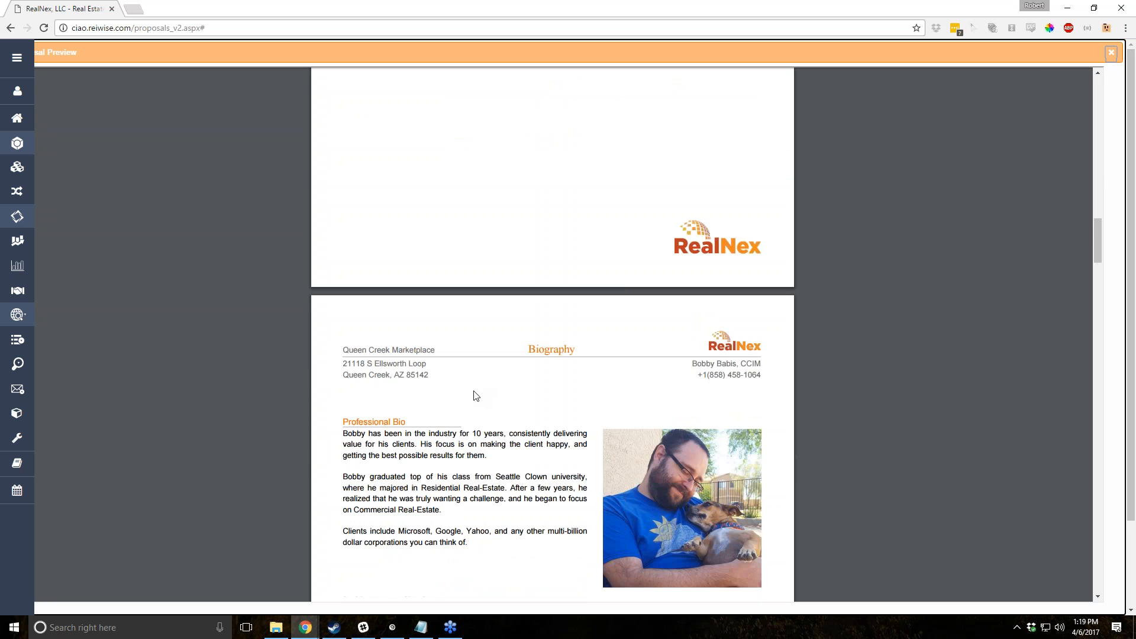
{"action": "scroll", "coordinate": [550, 379], "scroll_direction": "down", "scroll_amount": 3}
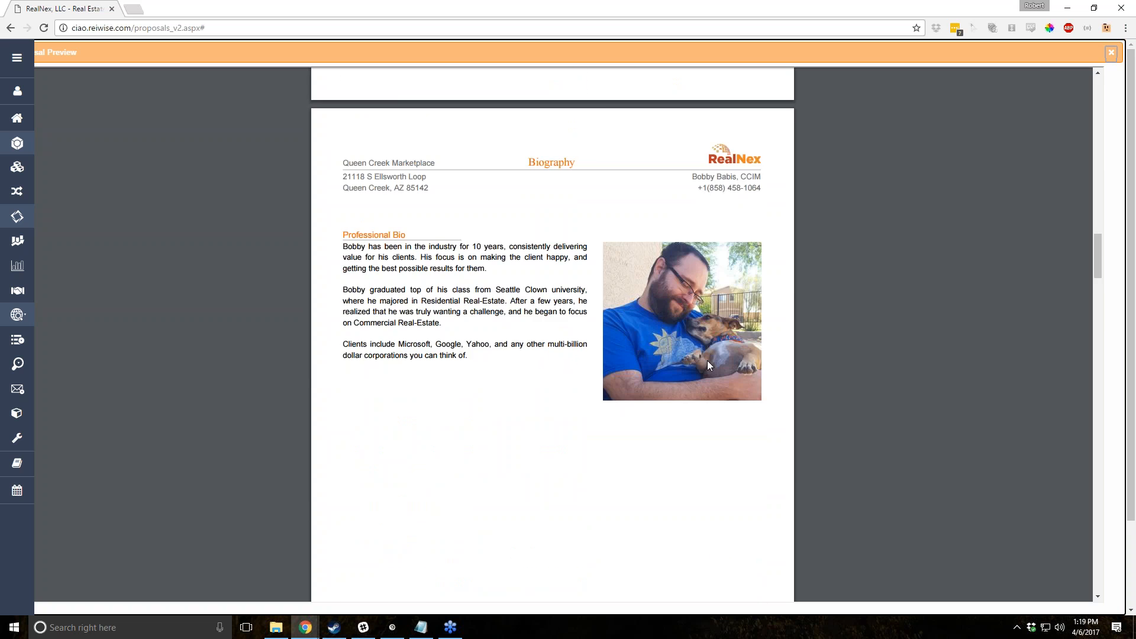
{"action": "scroll", "coordinate": [708, 361], "scroll_direction": "down", "scroll_amount": 10}
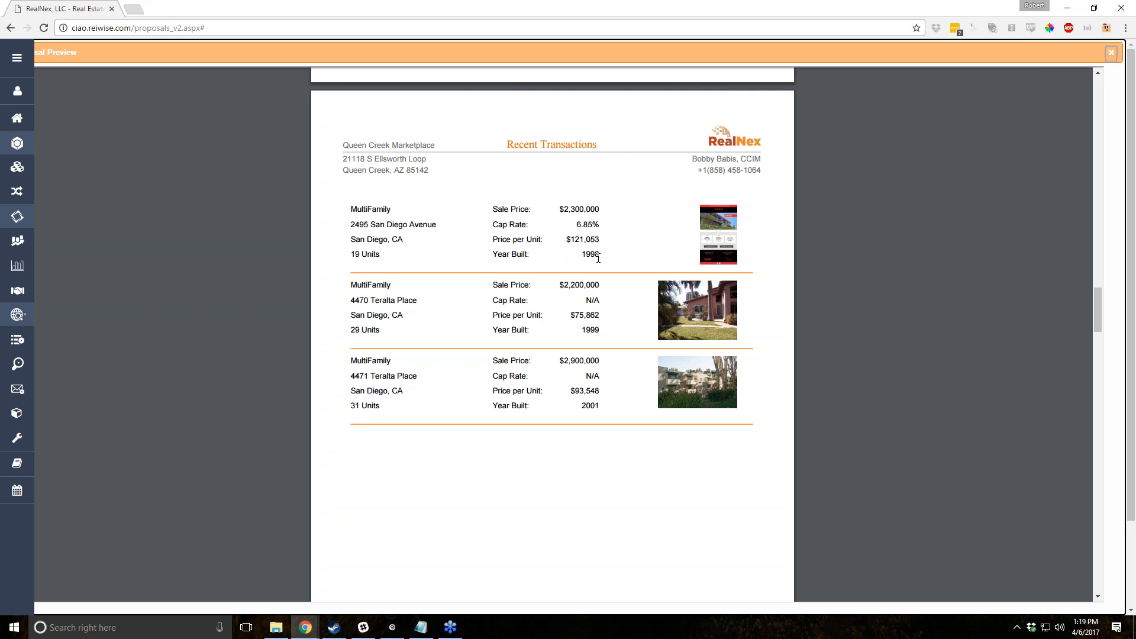
Review the Area, Maps and Aerials, Opportunity, Real Estate Investment Details and Marketing Plan pages, and close the proposal preview.
{"action": "scroll", "coordinate": [609, 279], "scroll_direction": "down", "scroll_amount": 10}
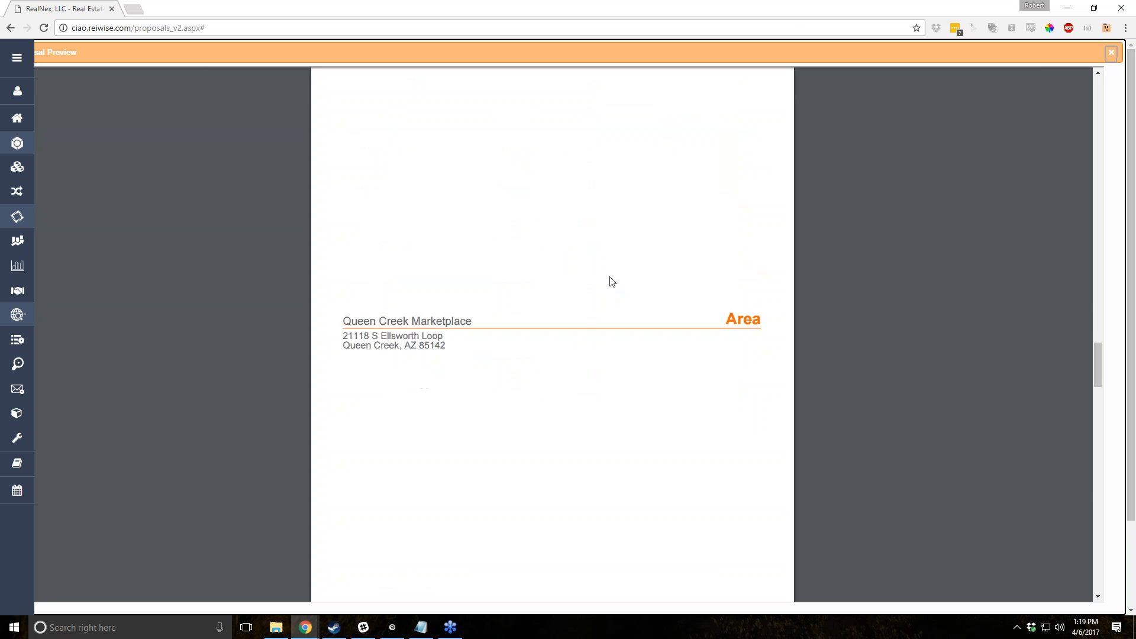
{"action": "scroll", "coordinate": [635, 329], "scroll_direction": "up", "scroll_amount": 4}
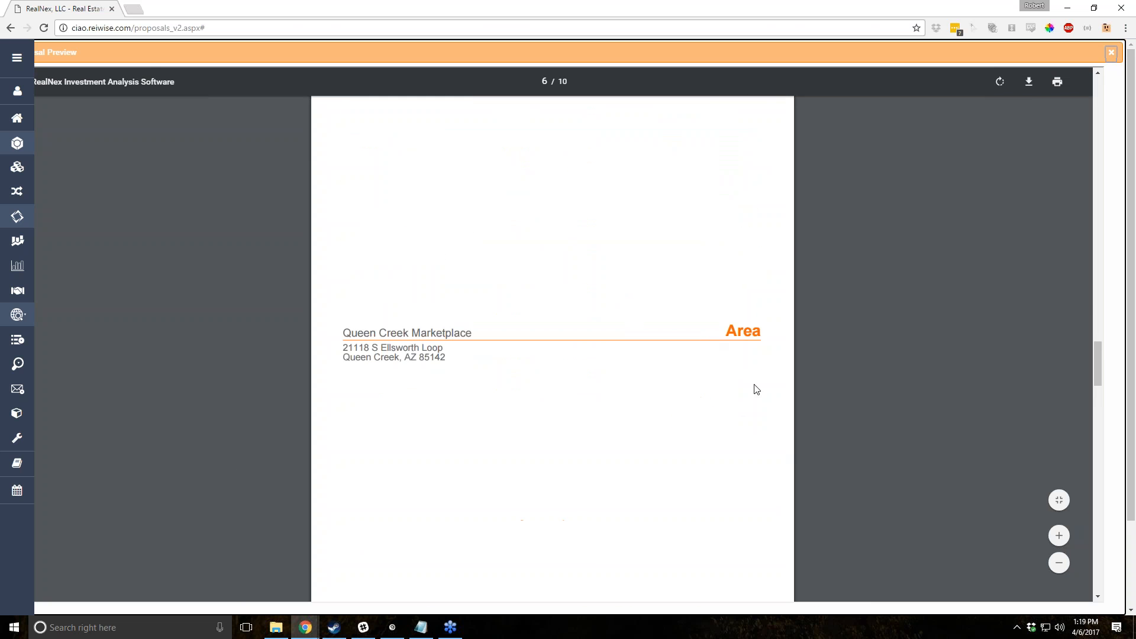
{"action": "scroll", "coordinate": [703, 370], "scroll_direction": "down", "scroll_amount": 10}
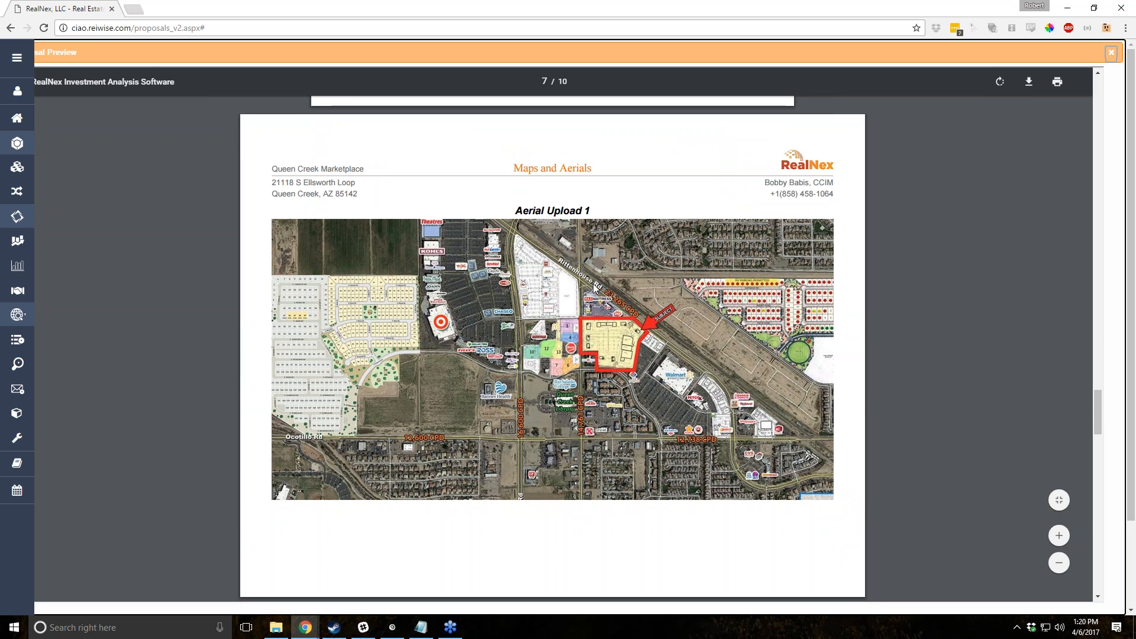
{"action": "scroll", "coordinate": [601, 316], "scroll_direction": "down", "scroll_amount": 8}
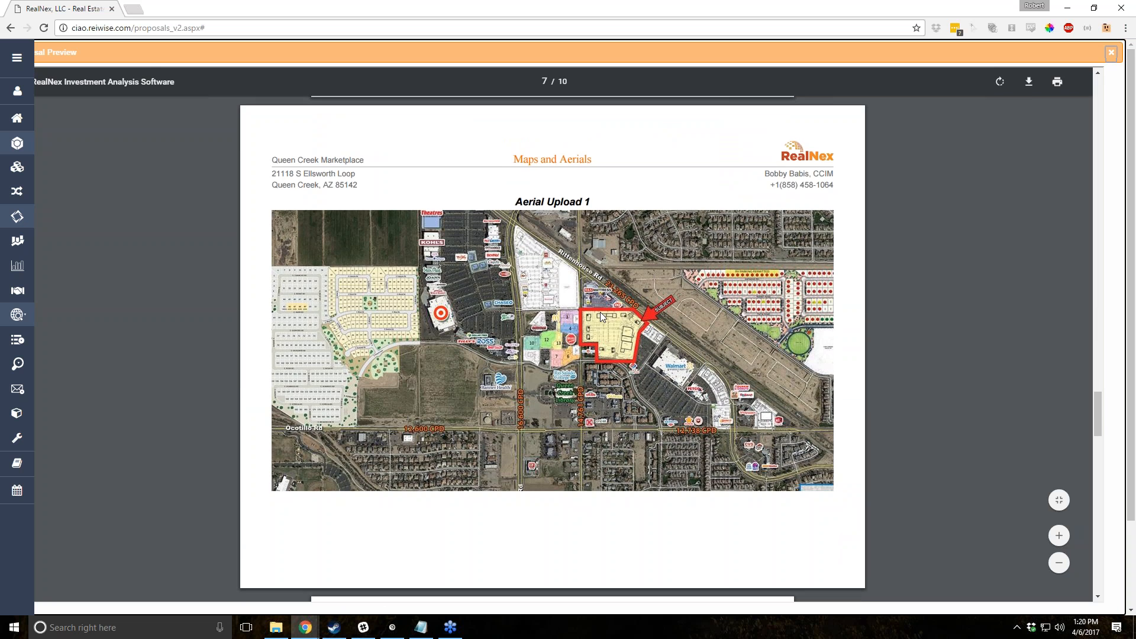
{"action": "scroll", "coordinate": [601, 319], "scroll_direction": "down", "scroll_amount": 4}
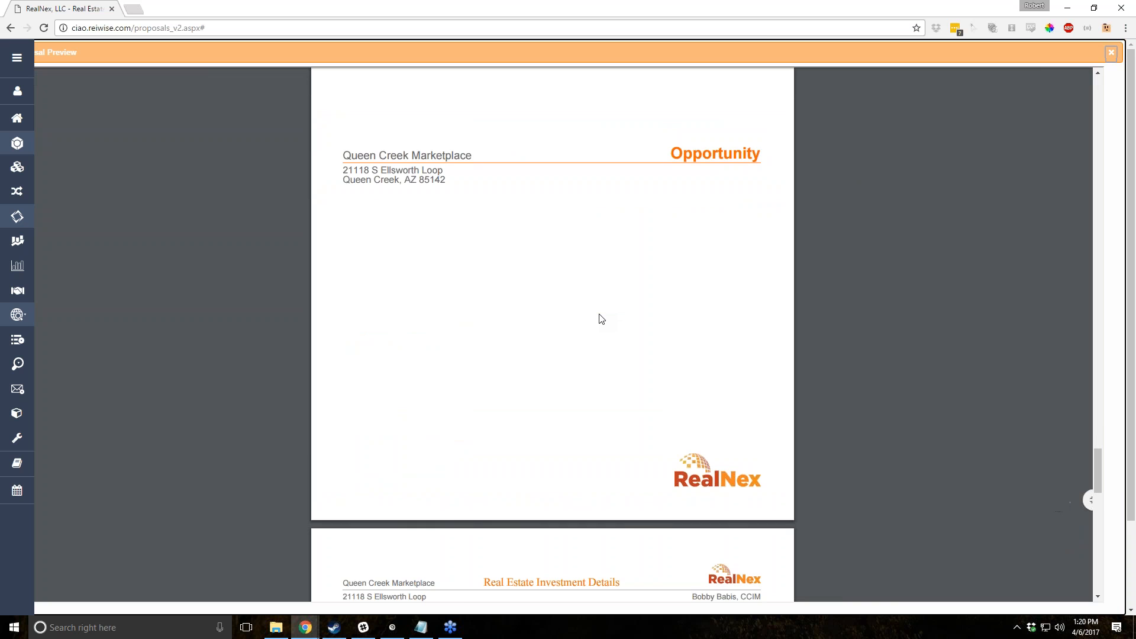
{"action": "scroll", "coordinate": [601, 319], "scroll_direction": "down", "scroll_amount": 4}
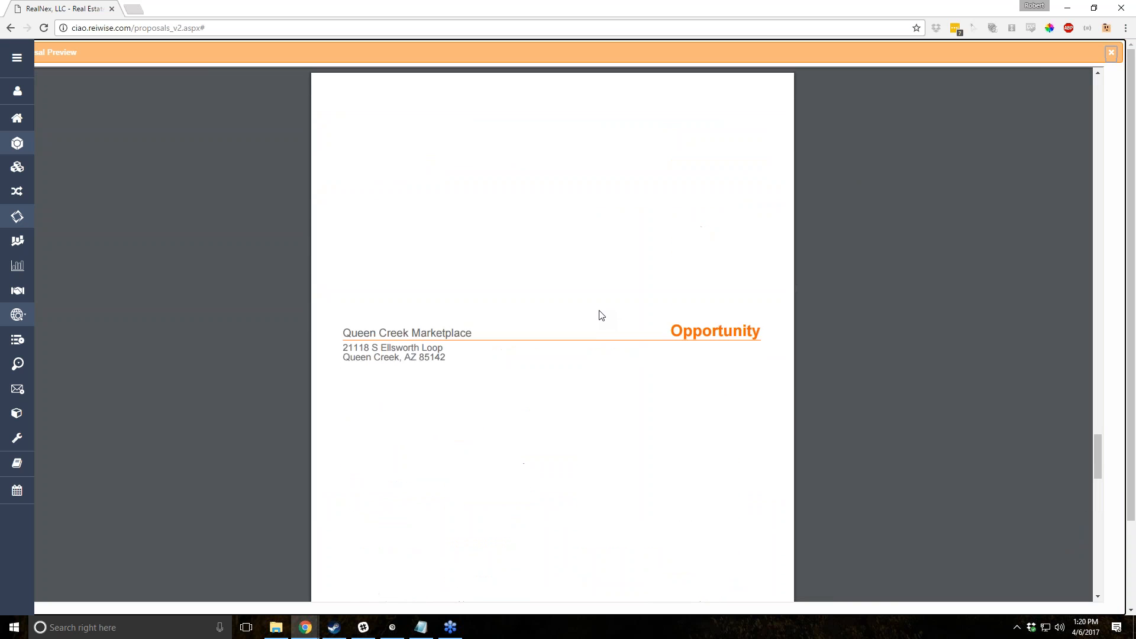
{"action": "scroll", "coordinate": [600, 316], "scroll_direction": "down", "scroll_amount": 4}
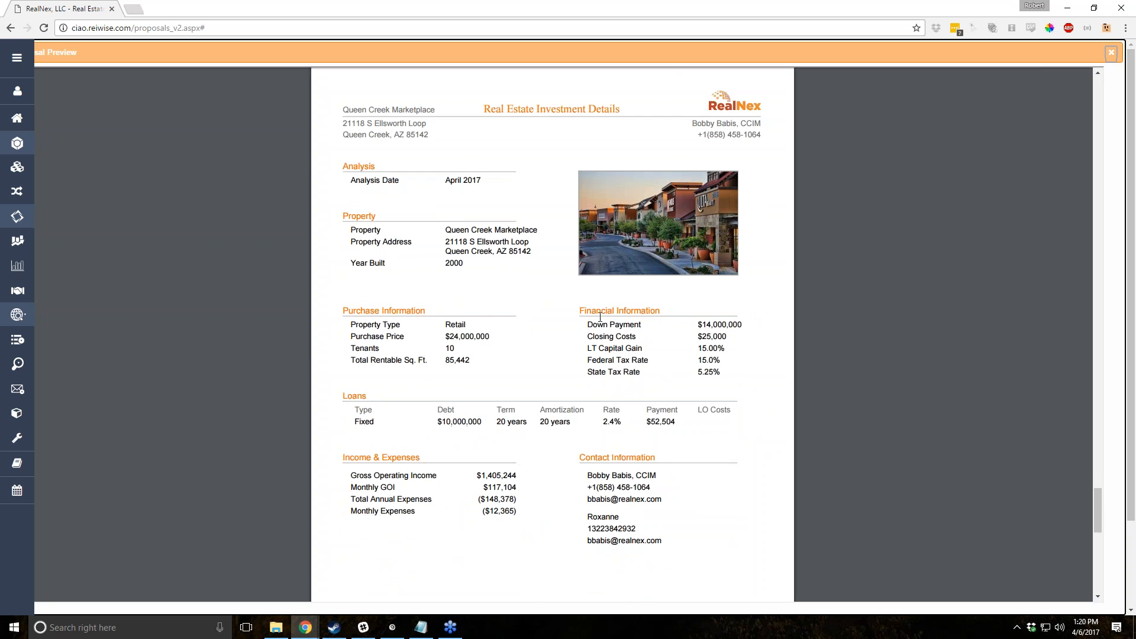
{"action": "scroll", "coordinate": [681, 357], "scroll_direction": "down", "scroll_amount": 1}
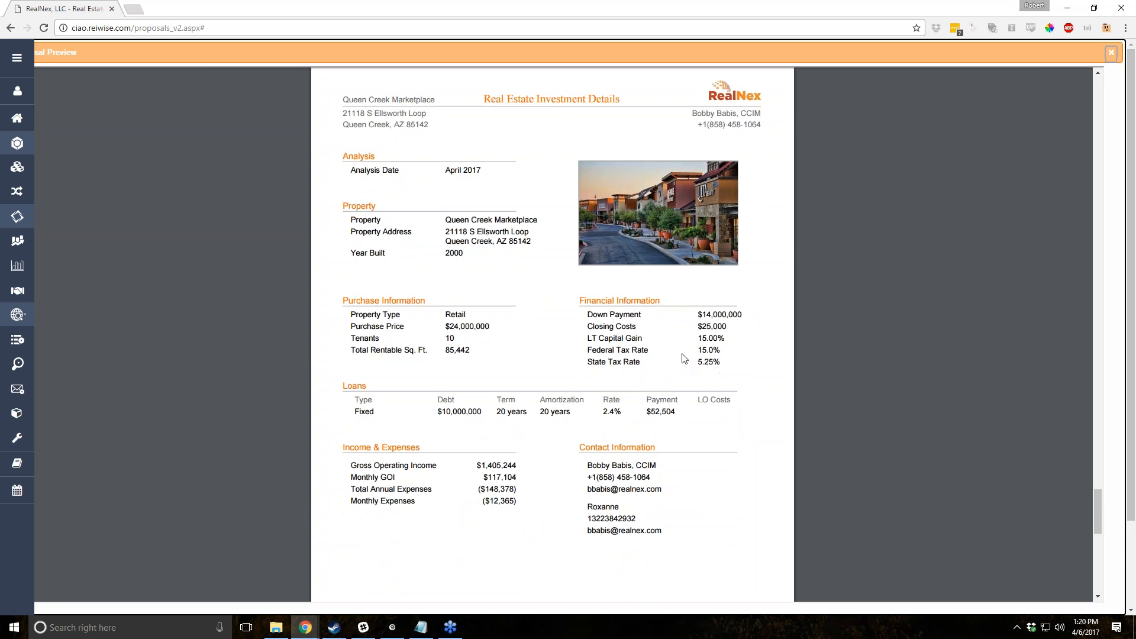
{"action": "scroll", "coordinate": [683, 358], "scroll_direction": "down", "scroll_amount": 10}
{"action": "scroll", "coordinate": [683, 359], "scroll_direction": "down", "scroll_amount": 5}
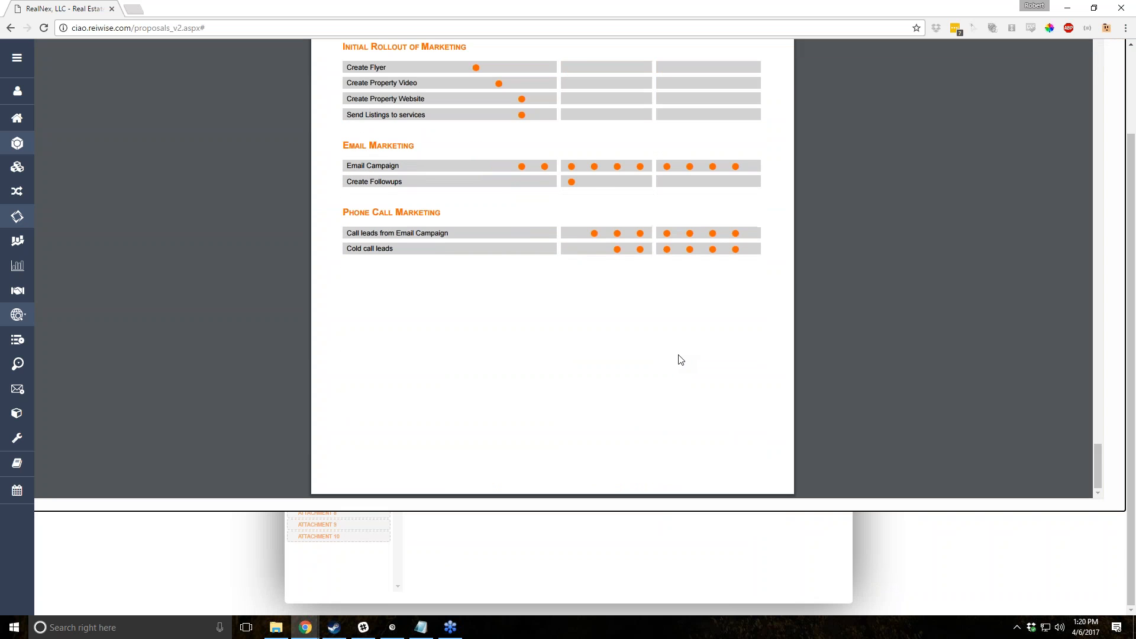
{"action": "scroll", "coordinate": [1053, 166], "scroll_direction": "up", "scroll_amount": 20}
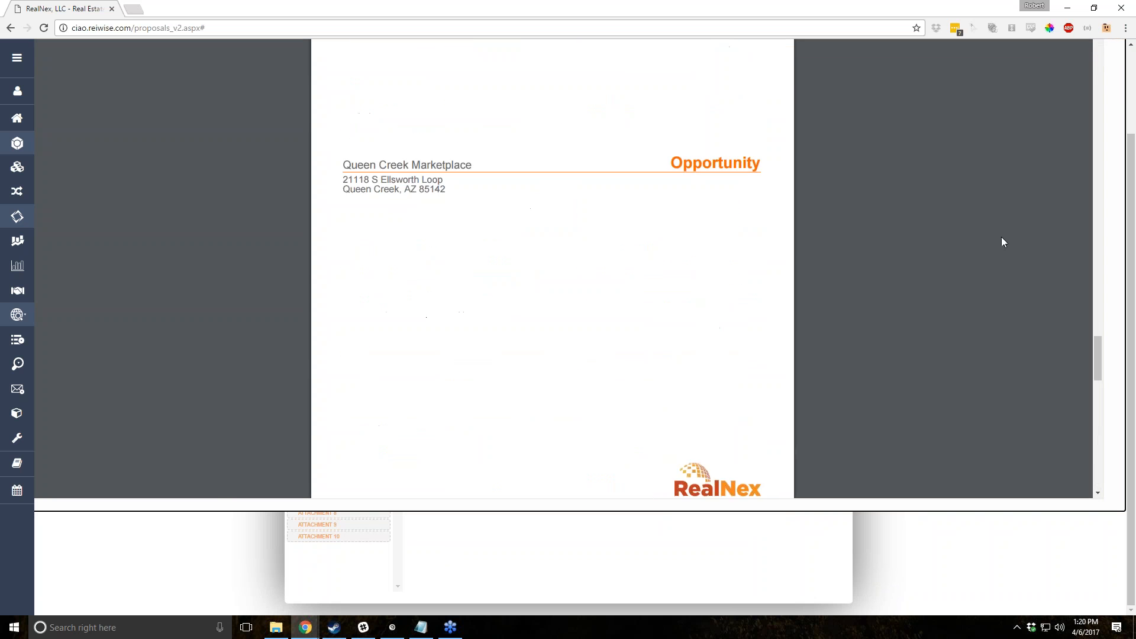
{"action": "left_click_drag", "start_coordinate": [1131, 170], "coordinate": [1112, 89]}
{"action": "left_click", "coordinate": [1111, 52]}
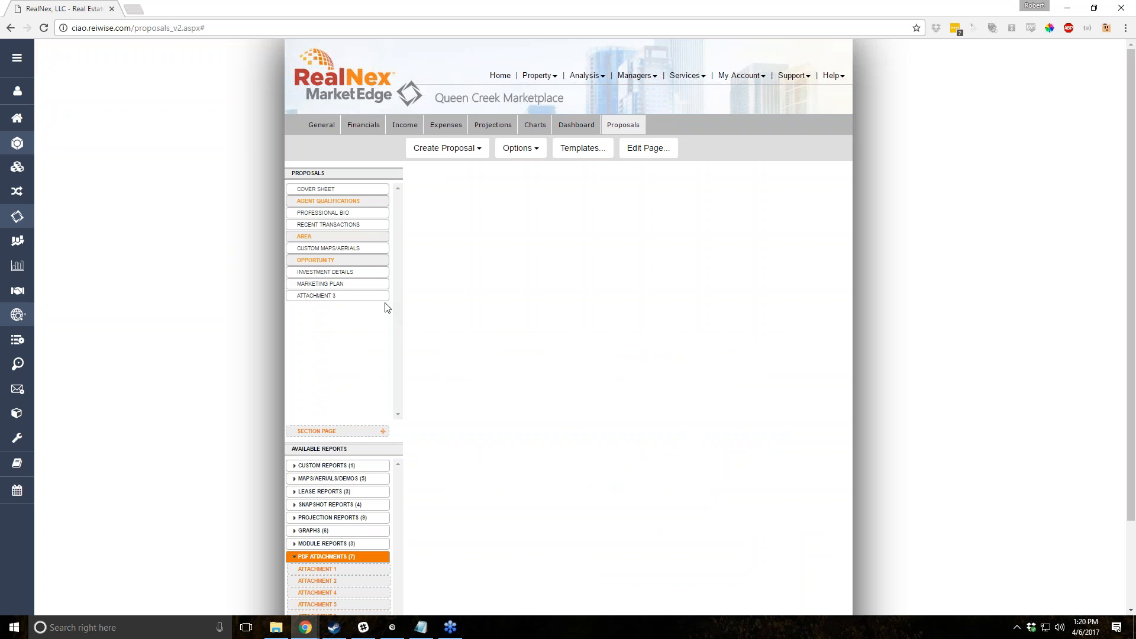
Check the options for saving or updating the proposal template, and dismiss them without changes.
{"action": "left_click", "coordinate": [578, 148]}
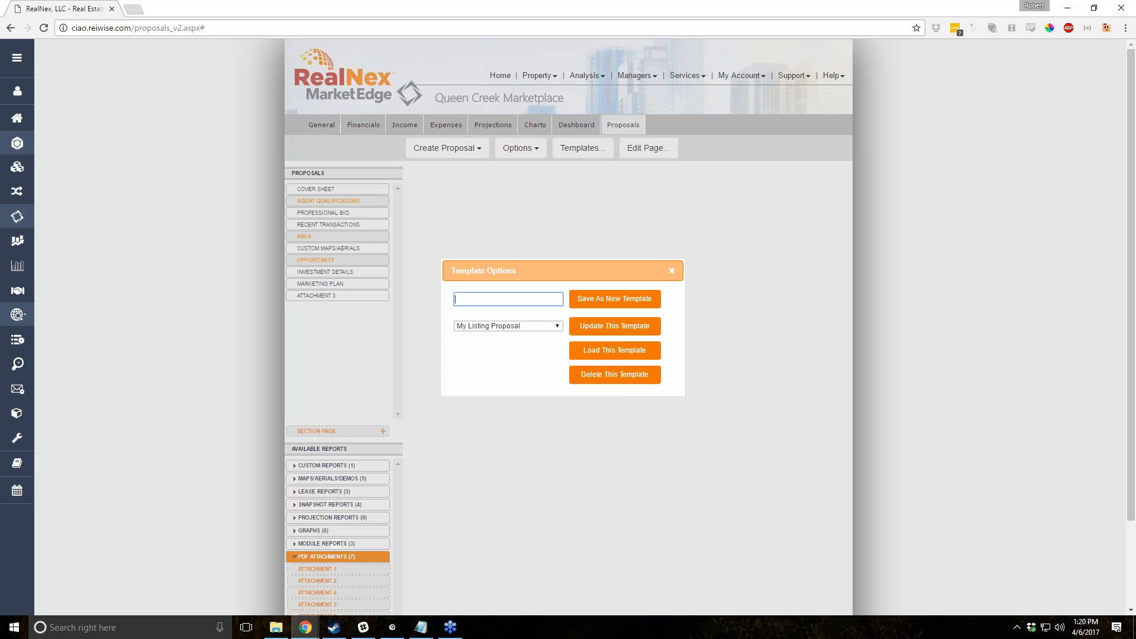
{"action": "left_click", "coordinate": [671, 271]}
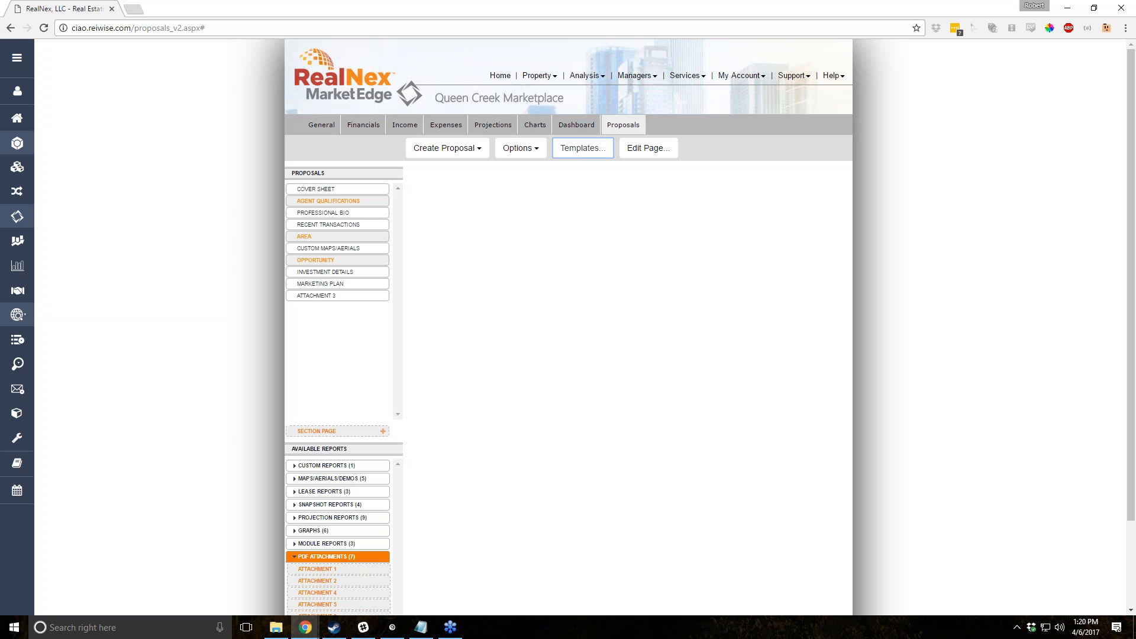
Set the Cover Sheet's cover page layout to Fisheye (2 photos) and save it.
{"action": "left_click", "coordinate": [330, 189]}
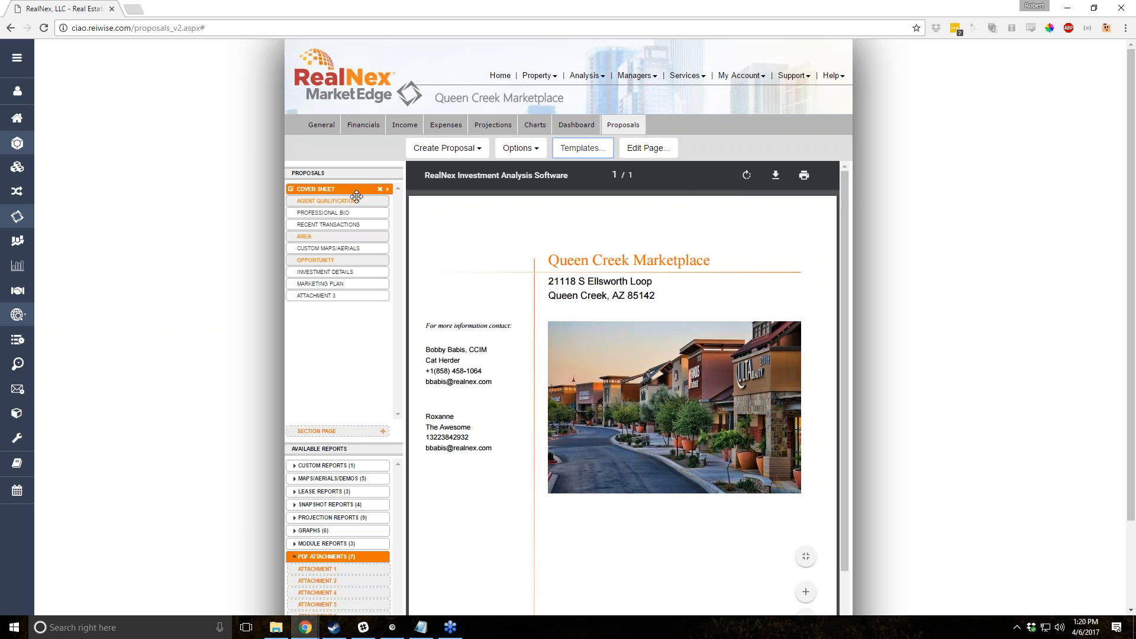
{"action": "left_click", "coordinate": [639, 149]}
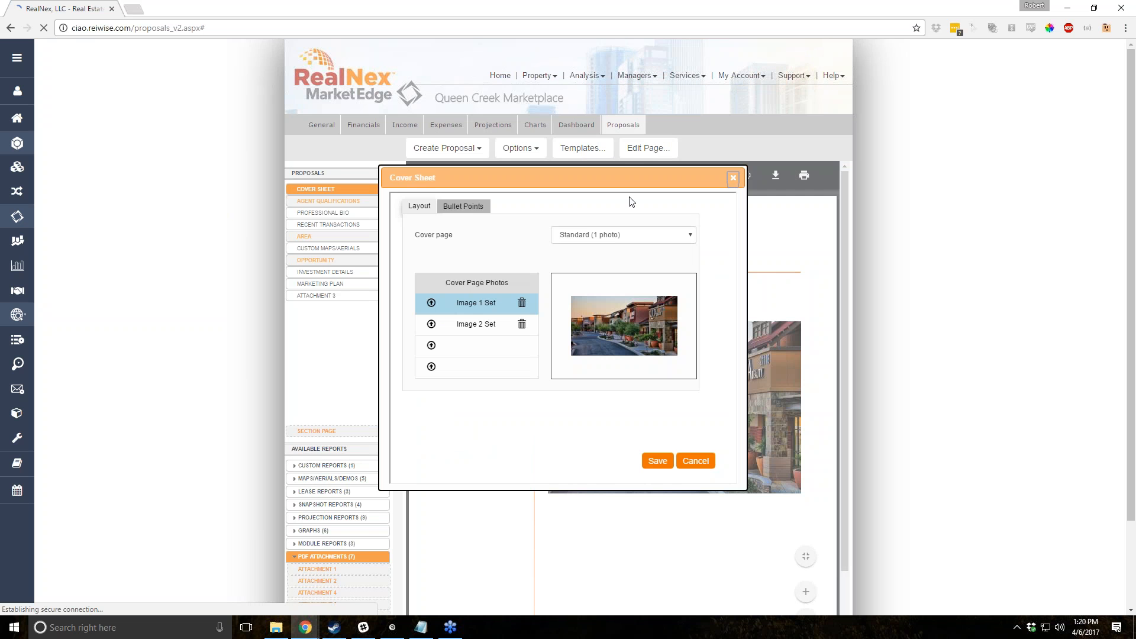
{"action": "left_click", "coordinate": [676, 239]}
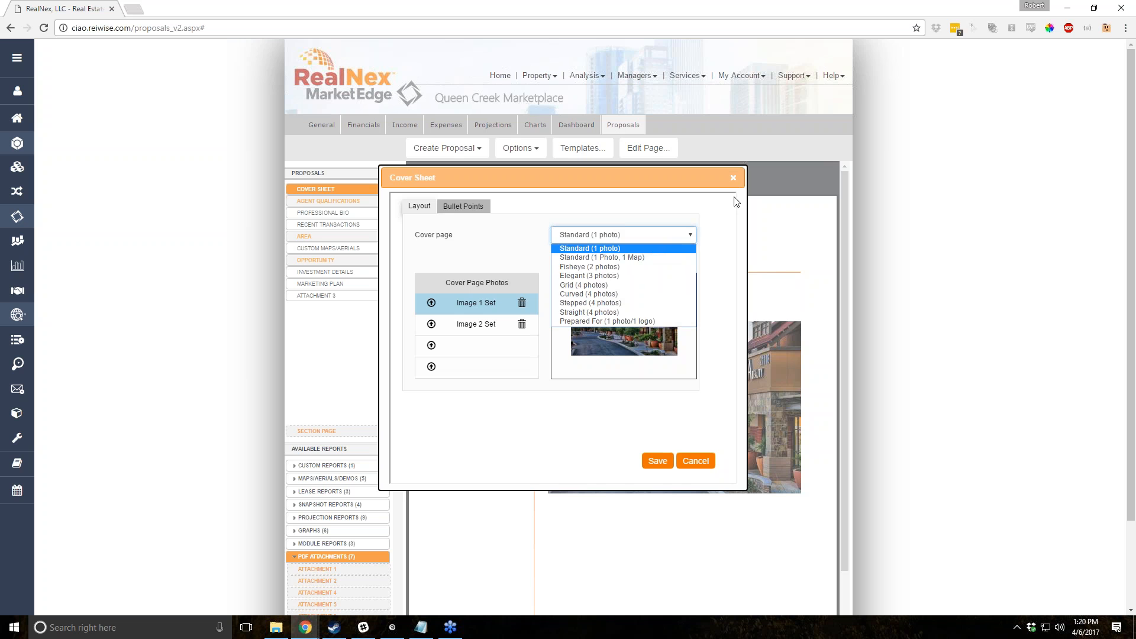
{"action": "left_click", "coordinate": [625, 268]}
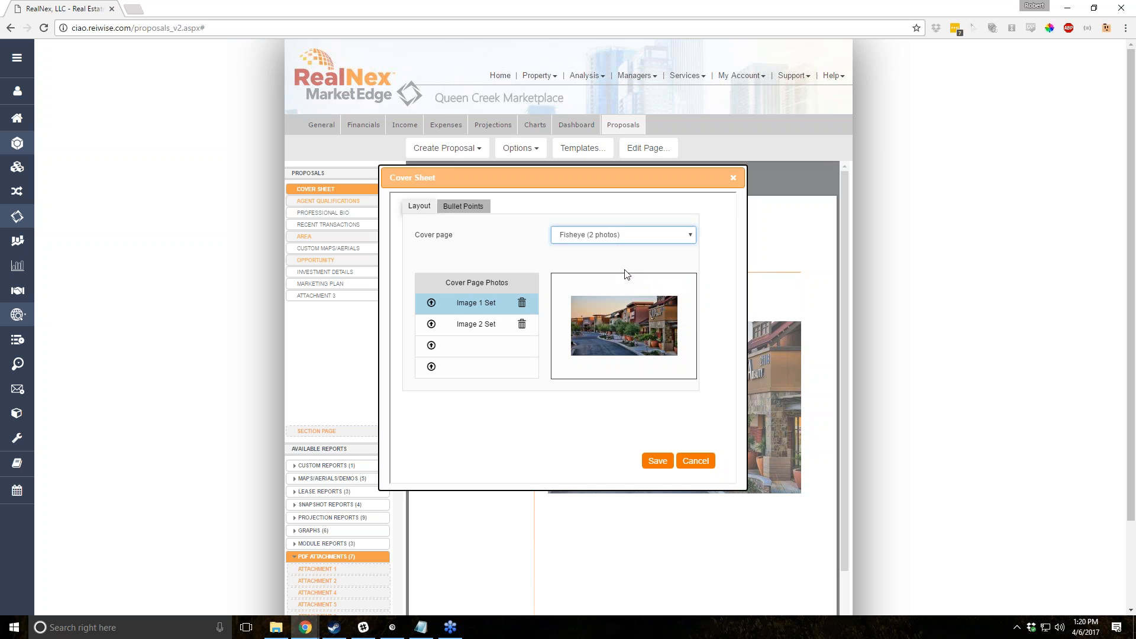
{"action": "left_click", "coordinate": [669, 460]}
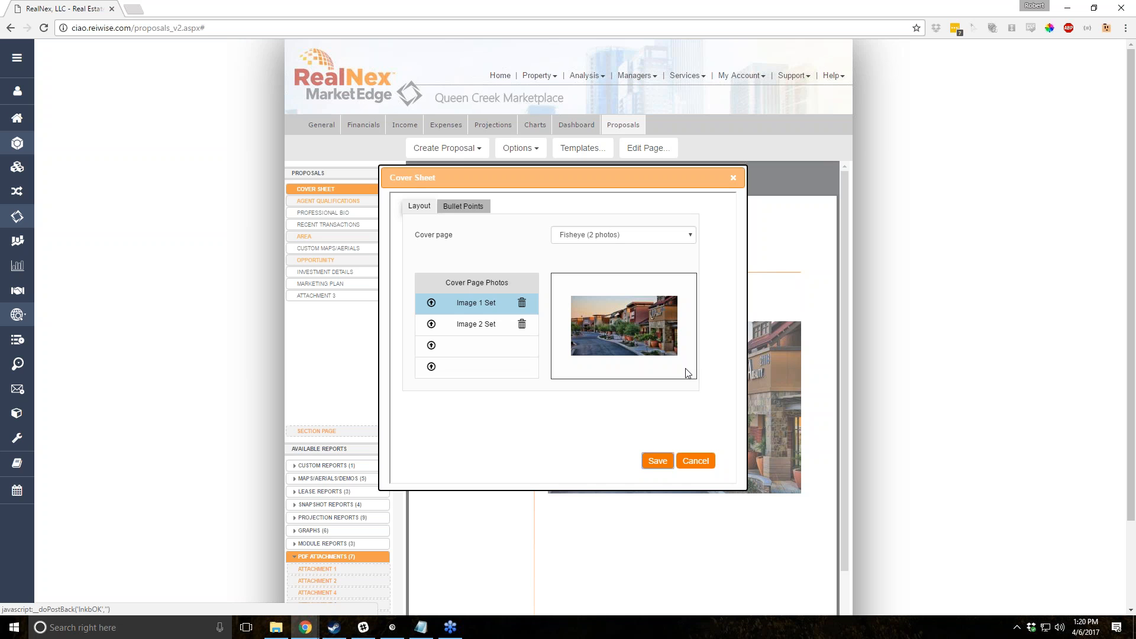
Set the Cover Sheet's cover page layout to Standard (1 Photo, 1 Map), save it, and review the resulting page.
{"action": "left_click", "coordinate": [658, 461]}
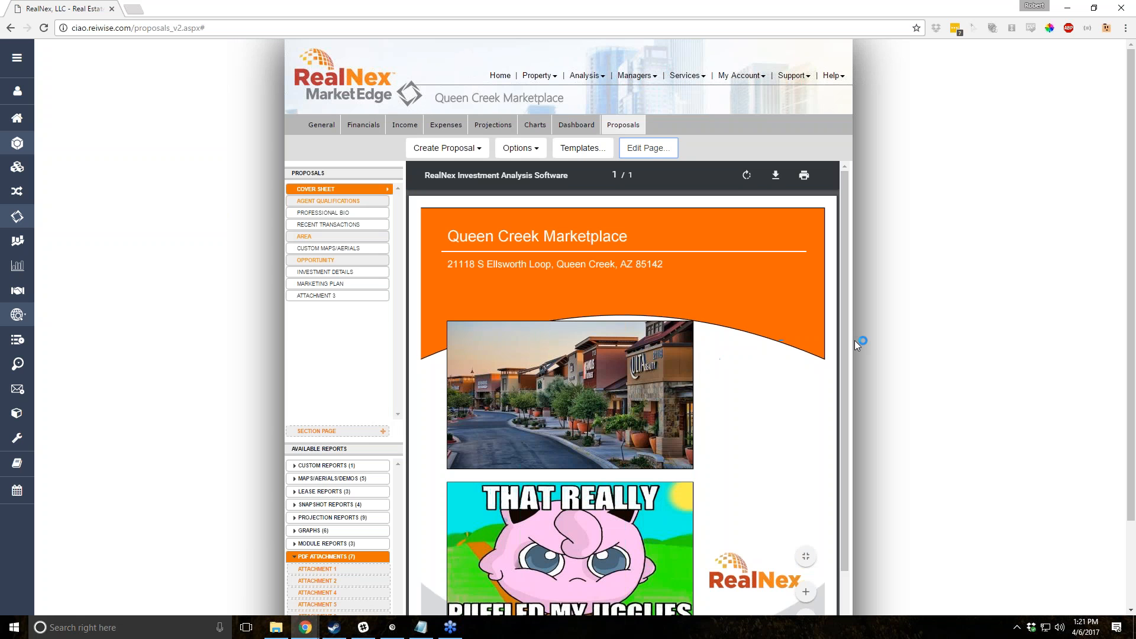
{"action": "left_click", "coordinate": [645, 148]}
{"action": "left_click", "coordinate": [640, 235]}
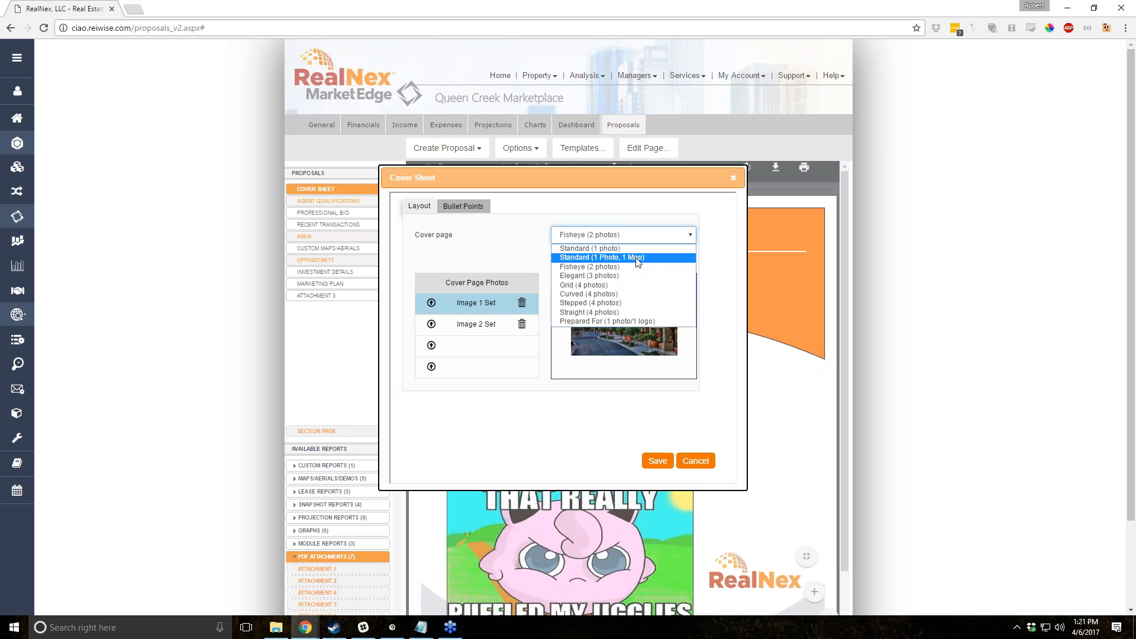
{"action": "left_click", "coordinate": [638, 257]}
{"action": "left_click", "coordinate": [657, 461]}
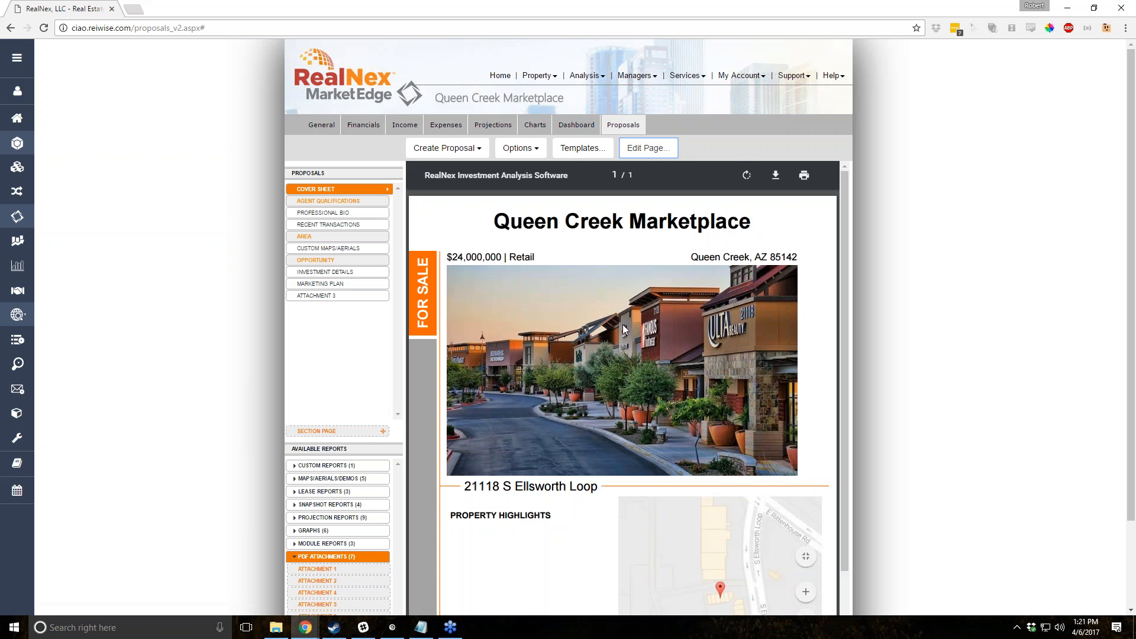
{"action": "scroll", "coordinate": [594, 341], "scroll_direction": "down", "scroll_amount": 3}
{"action": "scroll", "coordinate": [594, 338], "scroll_direction": "down", "scroll_amount": 3}
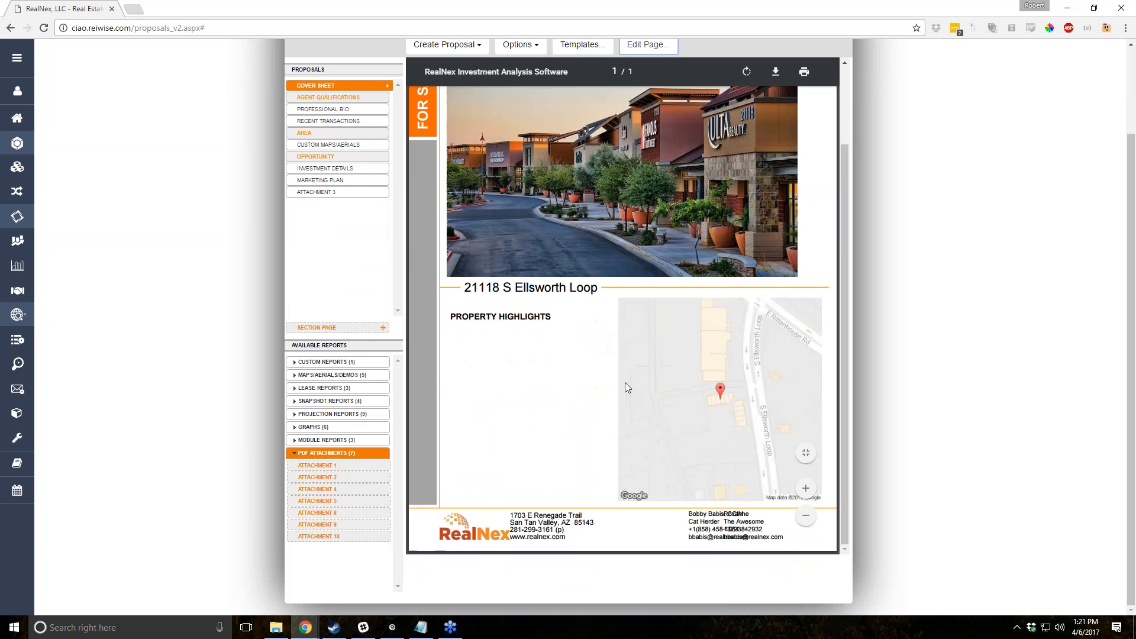
{"action": "scroll", "coordinate": [625, 386], "scroll_direction": "up", "scroll_amount": 3}
{"action": "scroll", "coordinate": [219, 256], "scroll_direction": "up", "scroll_amount": 2}
{"action": "scroll", "coordinate": [217, 256], "scroll_direction": "up", "scroll_amount": 1}
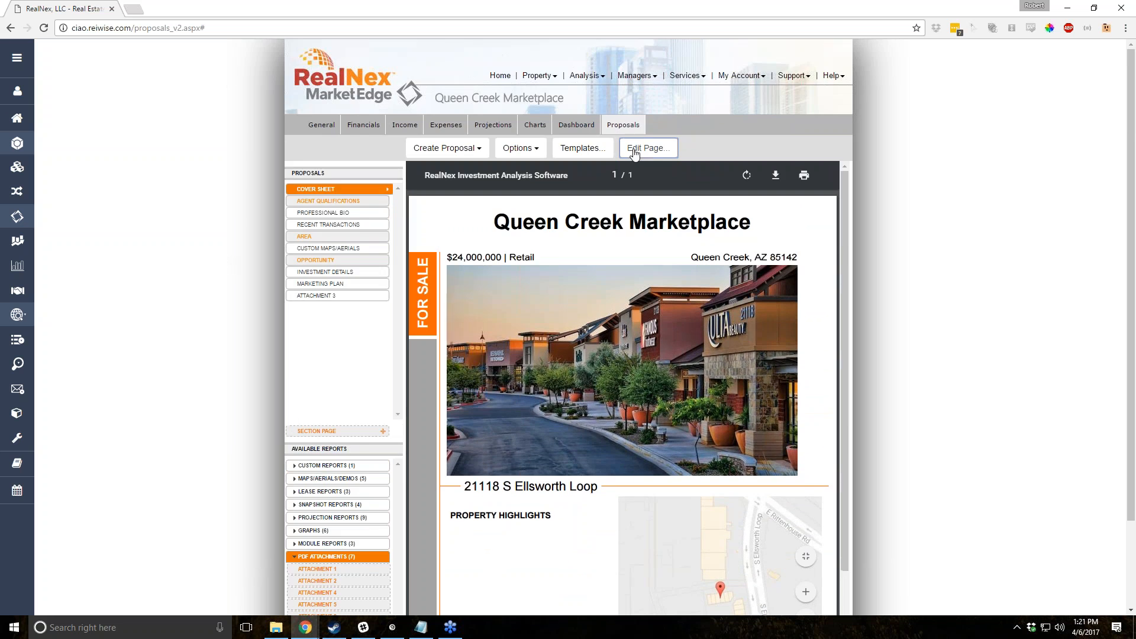
Open the Professional Bio page for editing, examine its text and photo, and close the editor without saving.
{"action": "left_click", "coordinate": [634, 151]}
{"action": "left_click", "coordinate": [334, 213]}
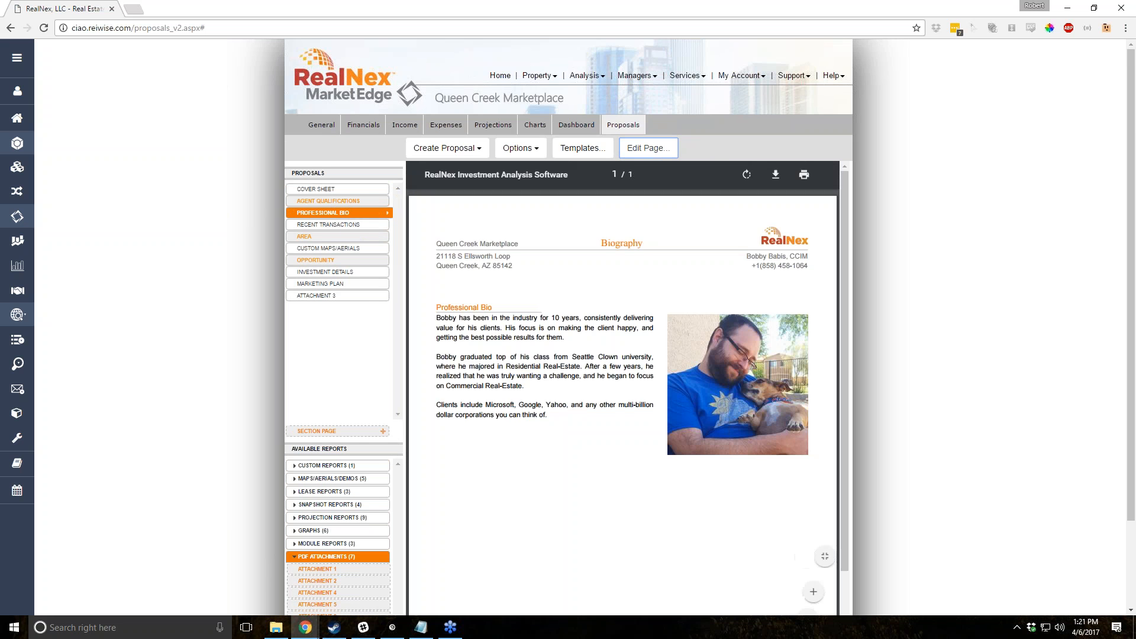
{"action": "left_click", "coordinate": [644, 149]}
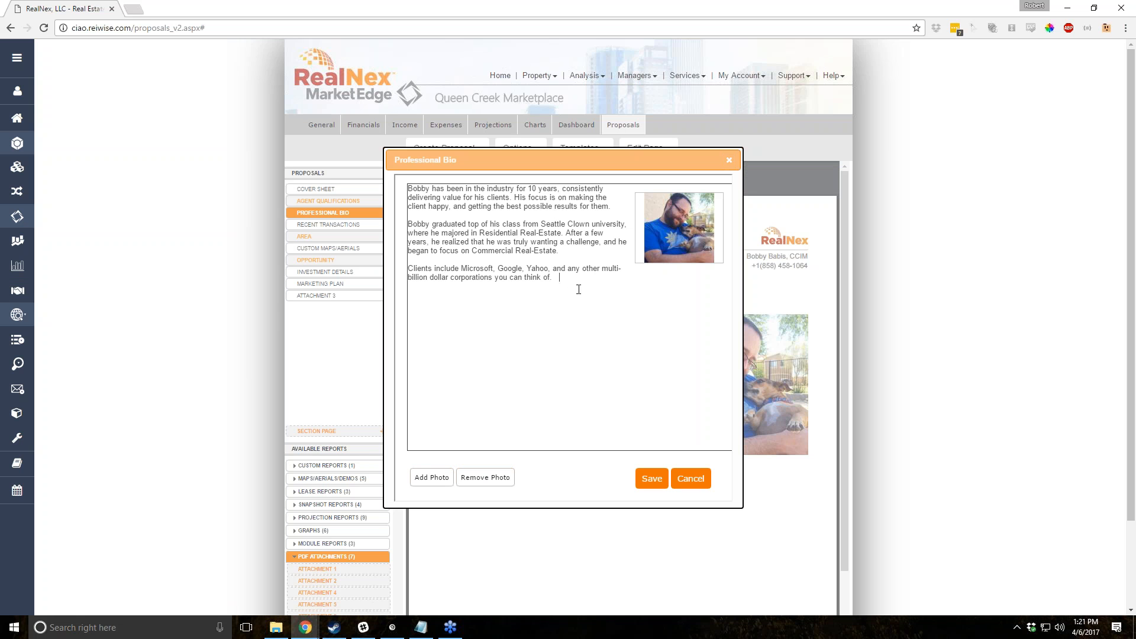
{"action": "left_click", "coordinate": [681, 473]}
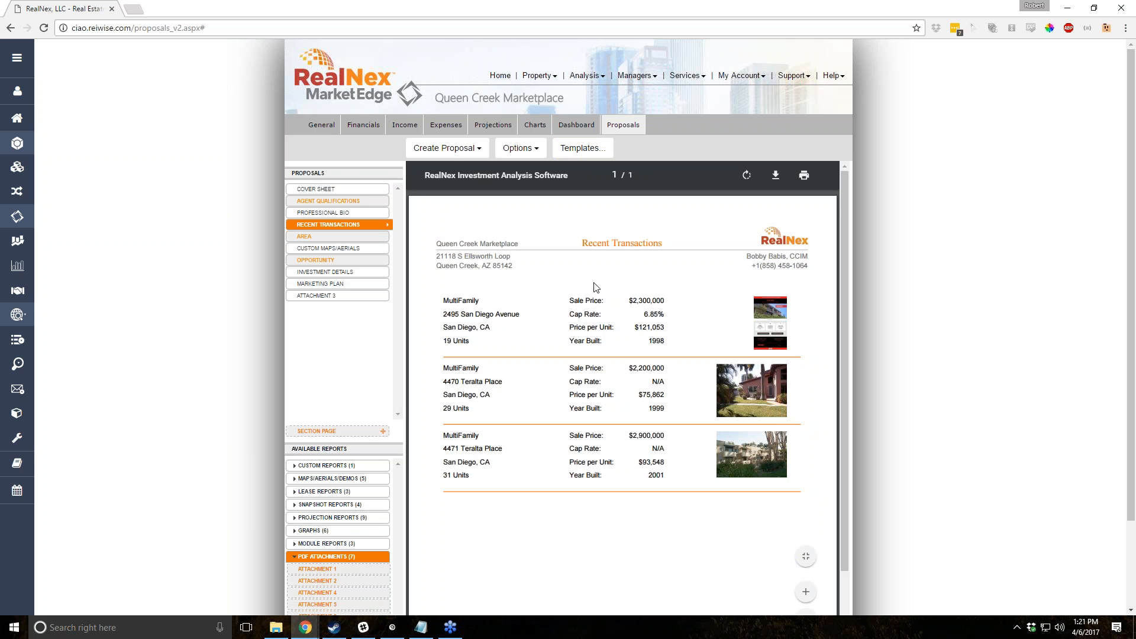
Review the Recent Transactions page and check which manager tools are available for the property, leaving them unopened.
{"action": "scroll", "coordinate": [595, 311], "scroll_direction": "down", "scroll_amount": 5}
{"action": "scroll", "coordinate": [595, 311], "scroll_direction": "up", "scroll_amount": 5}
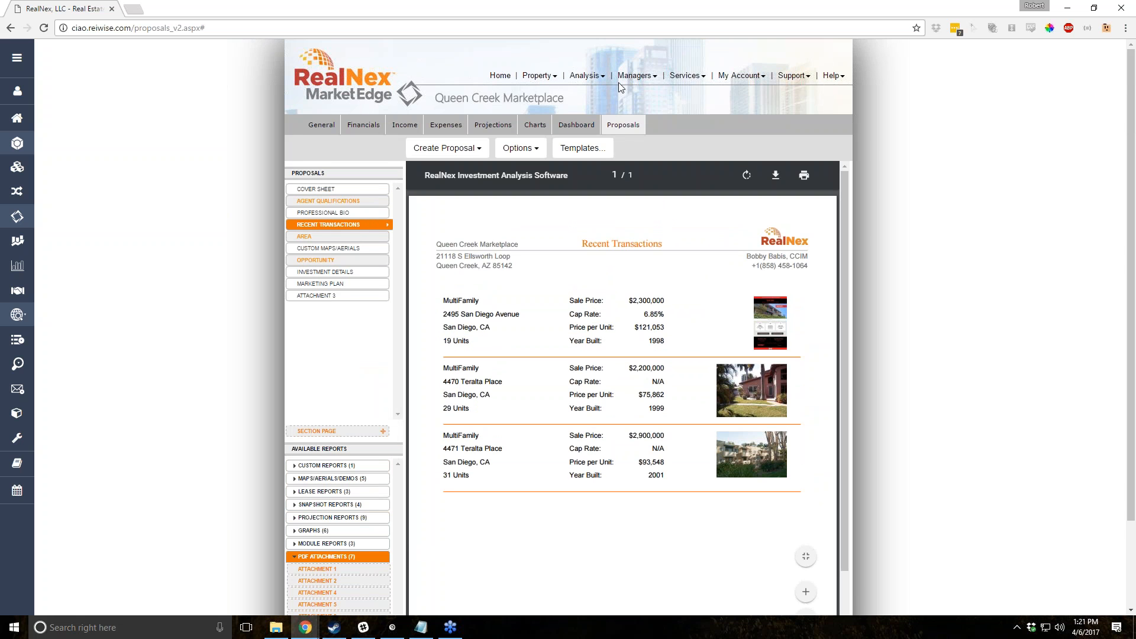
{"action": "left_click", "coordinate": [652, 84]}
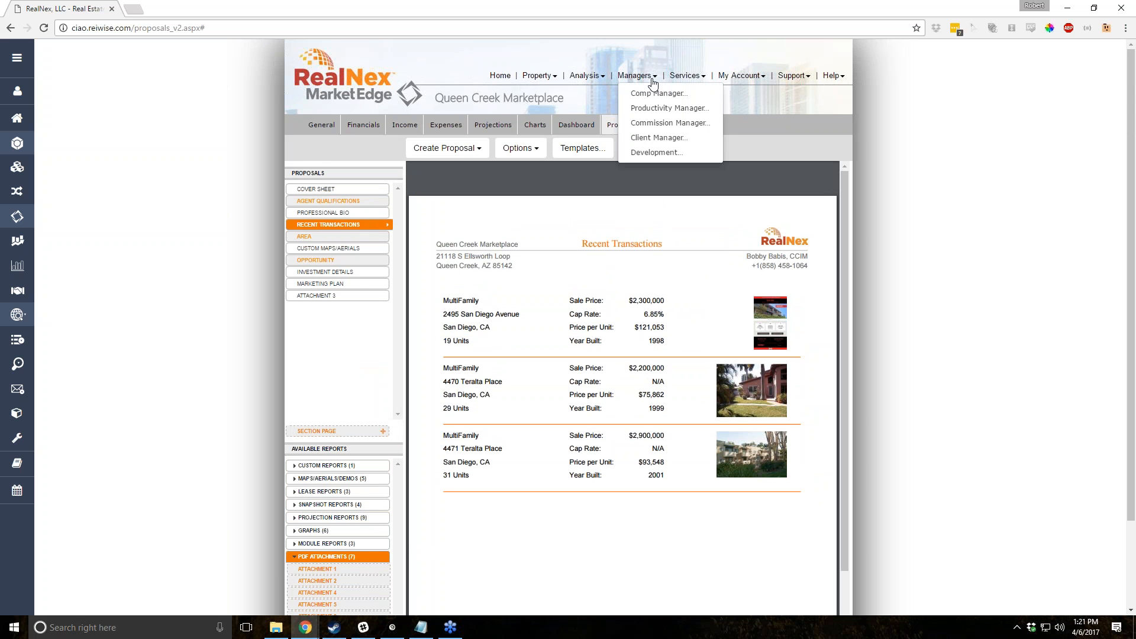
{"action": "left_click", "coordinate": [209, 281]}
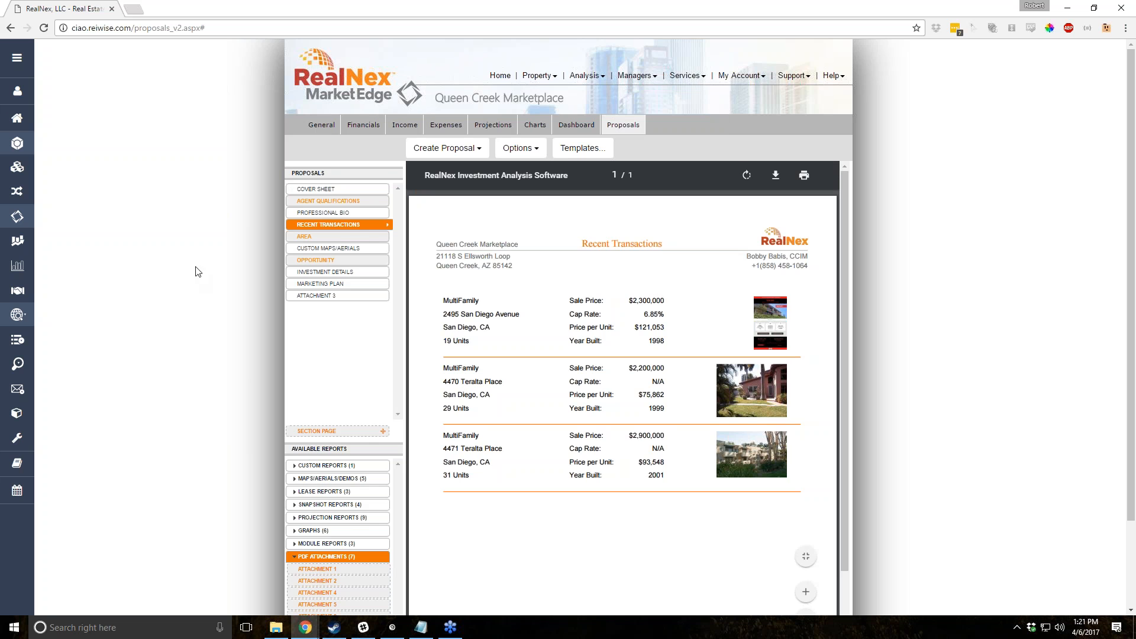
Browse the available report categories, including module, projection, maps/aerials/demos, snapshot and lease reports.
{"action": "scroll", "coordinate": [196, 281], "scroll_direction": "down", "scroll_amount": 2}
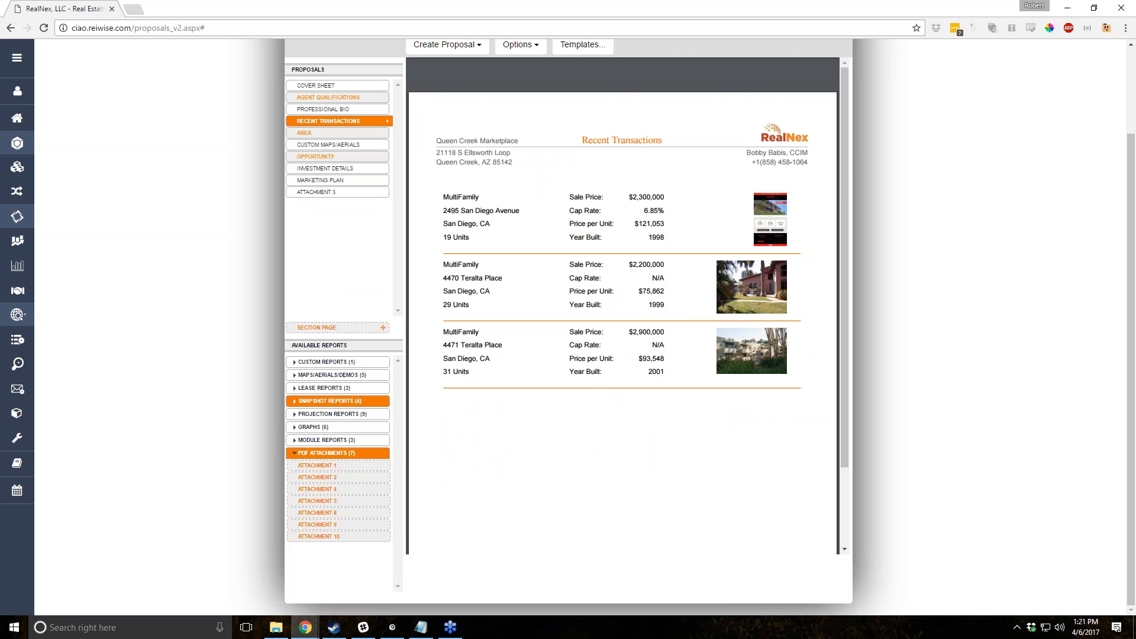
{"action": "left_click", "coordinate": [290, 363]}
{"action": "left_click", "coordinate": [289, 363]}
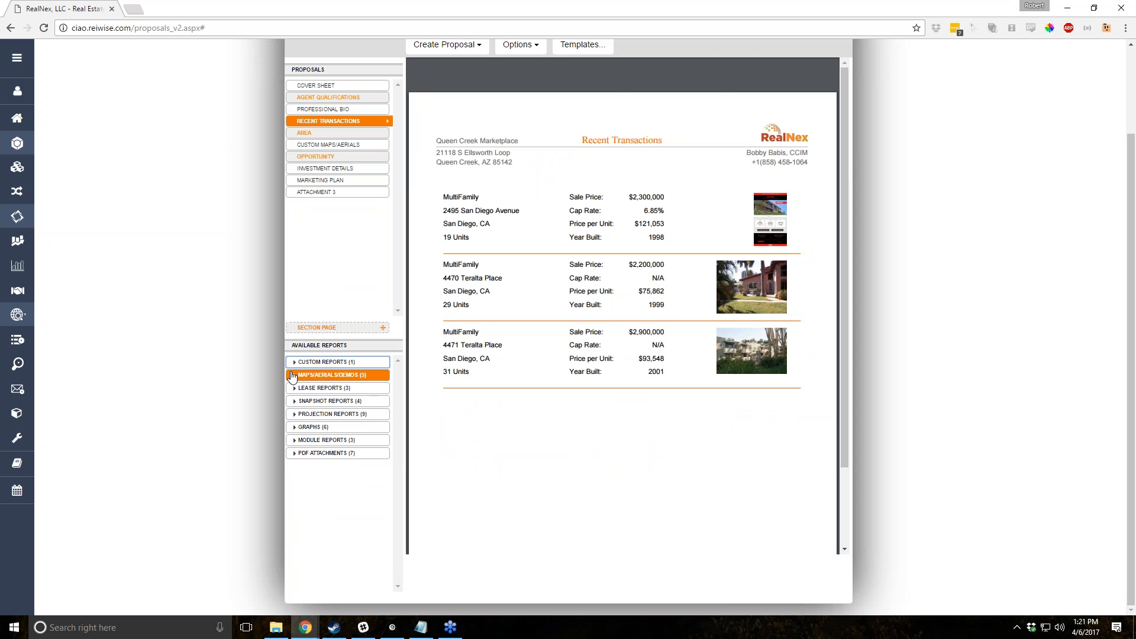
{"action": "left_click", "coordinate": [290, 444]}
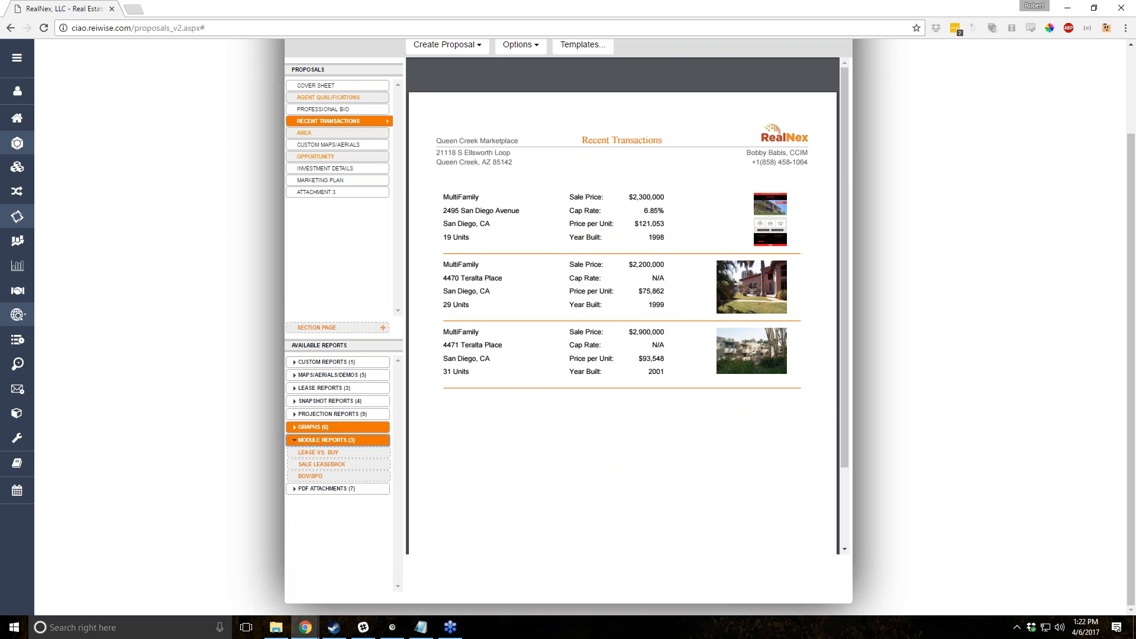
{"action": "left_click", "coordinate": [293, 415]}
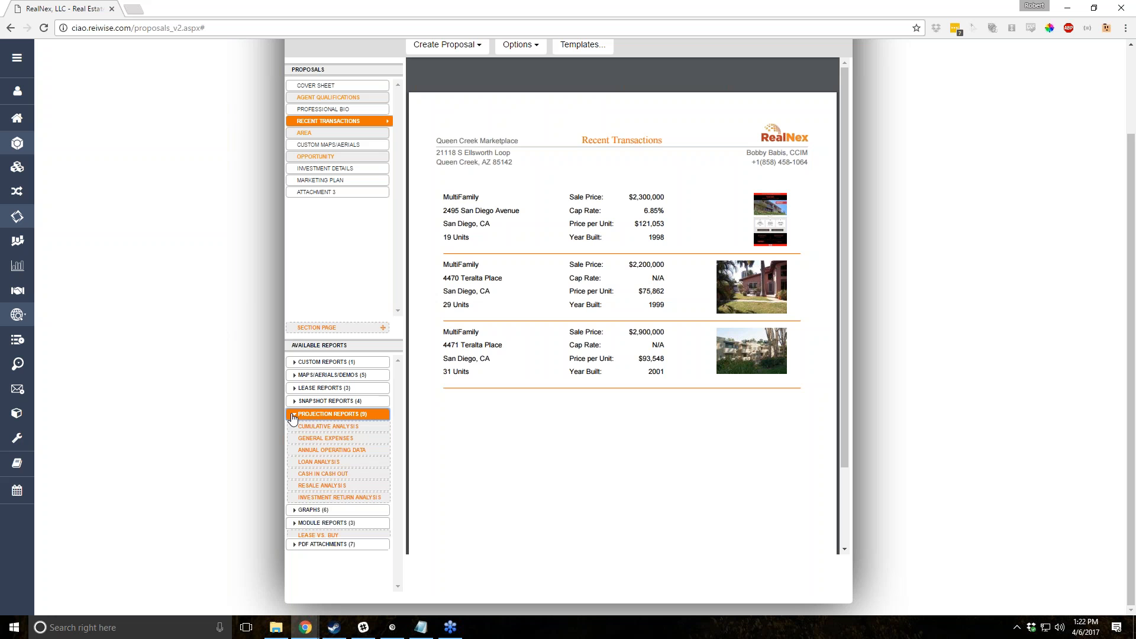
{"action": "left_click", "coordinate": [294, 363]}
{"action": "left_click", "coordinate": [294, 387]}
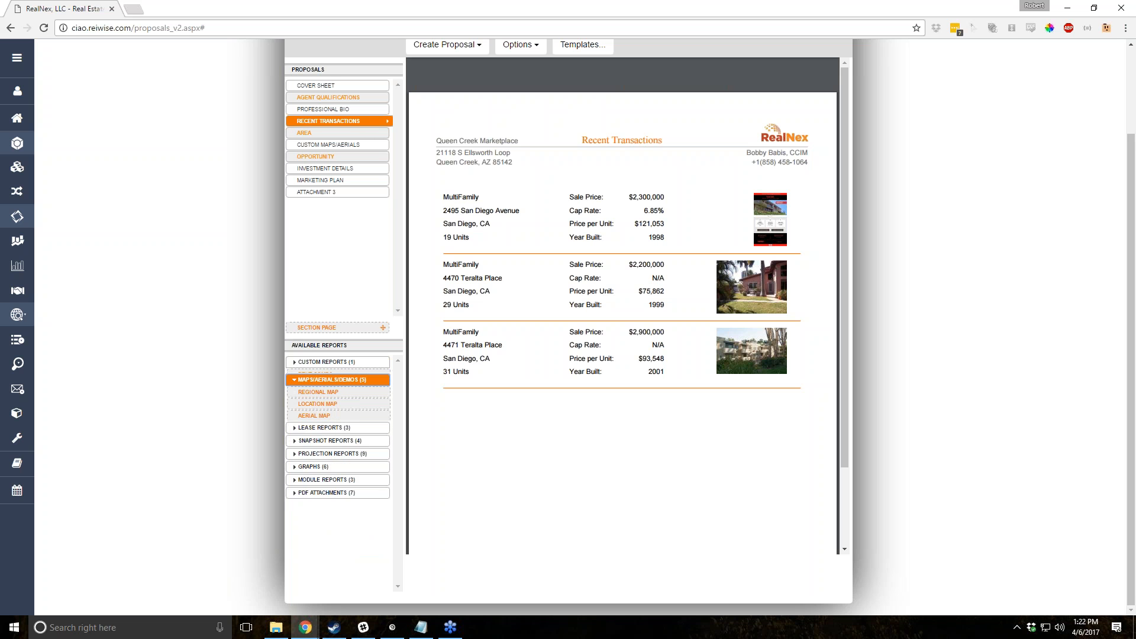
{"action": "left_click", "coordinate": [290, 500]}
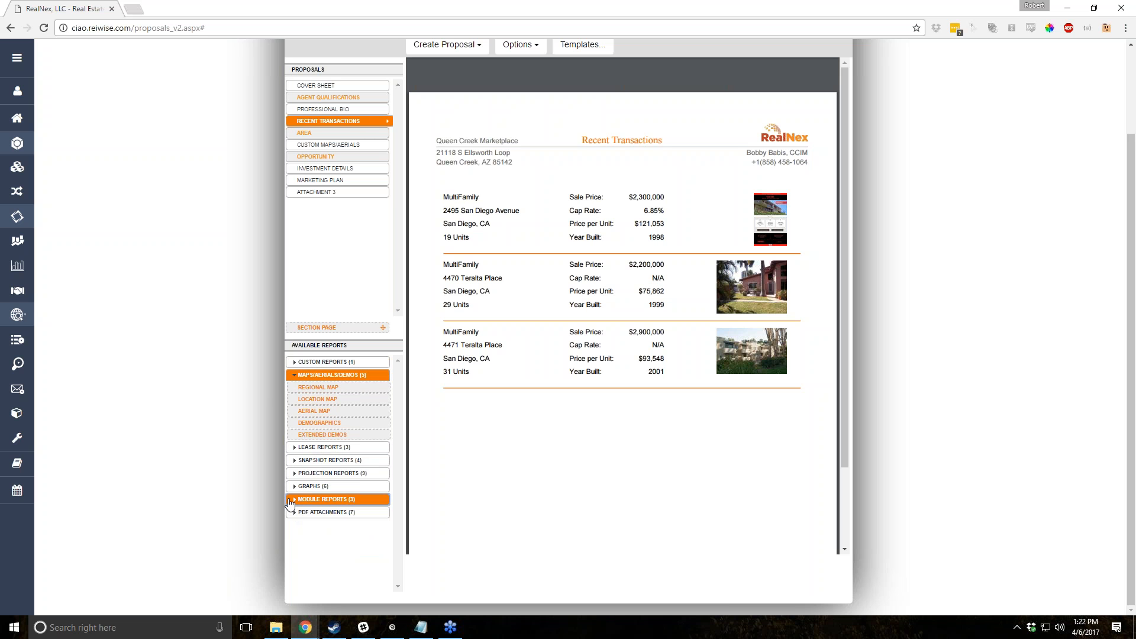
{"action": "left_click", "coordinate": [295, 427]}
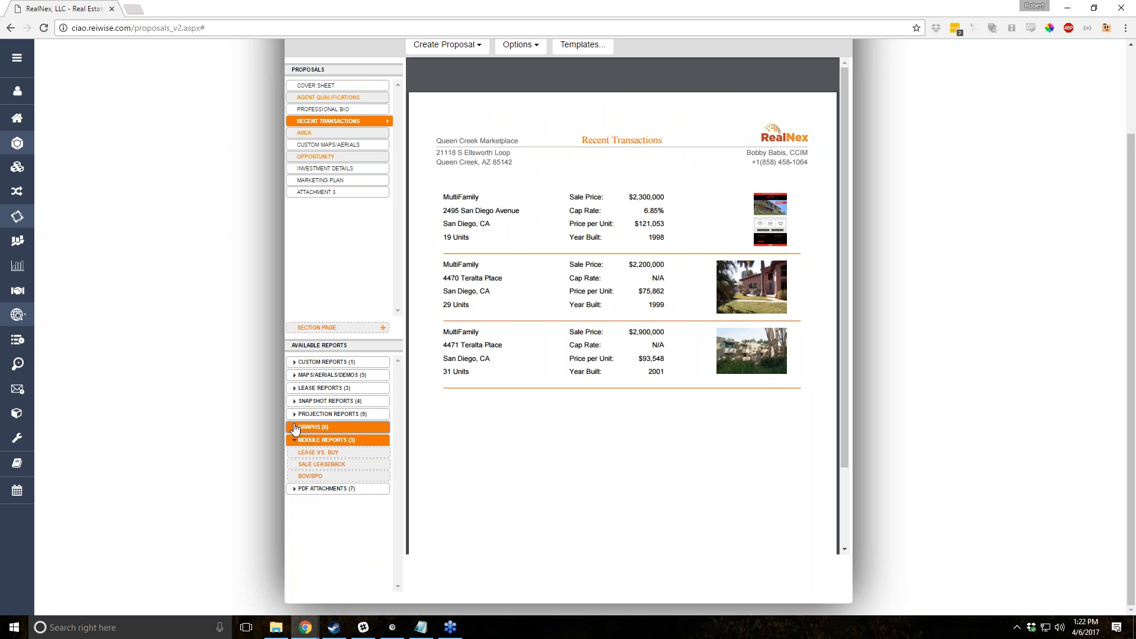
{"action": "left_click", "coordinate": [296, 414]}
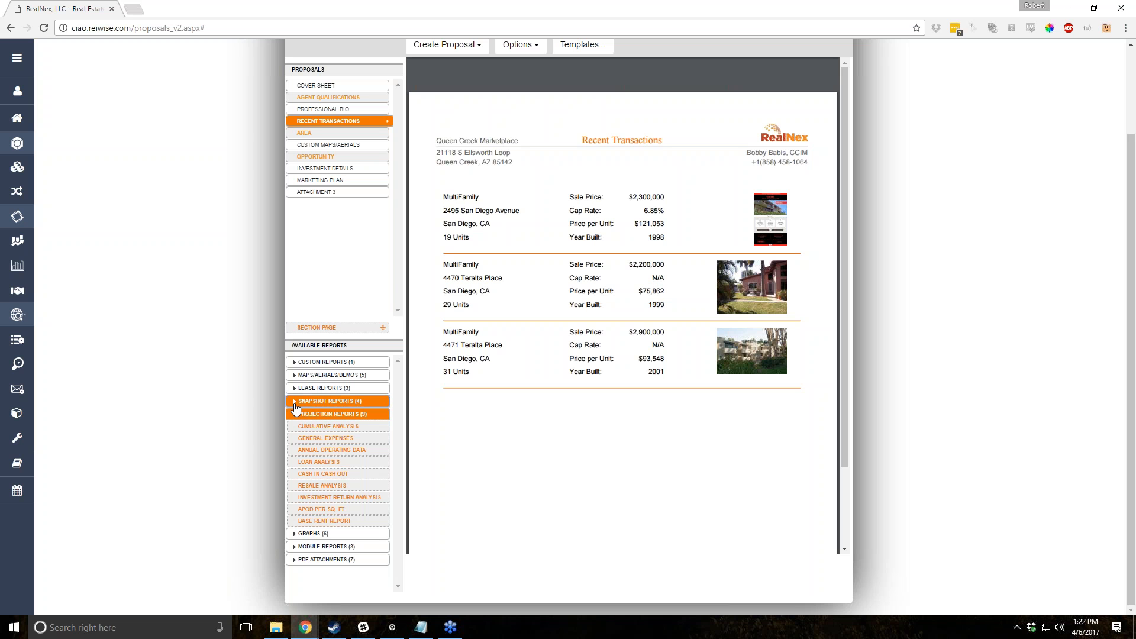
{"action": "left_click", "coordinate": [295, 402]}
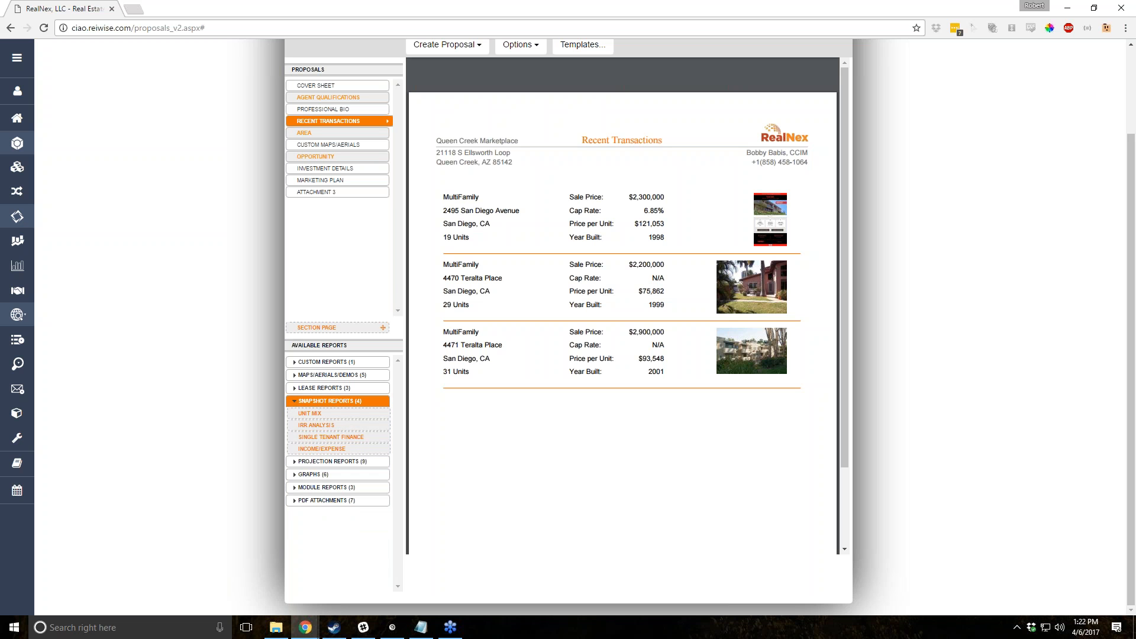
{"action": "left_click", "coordinate": [291, 389]}
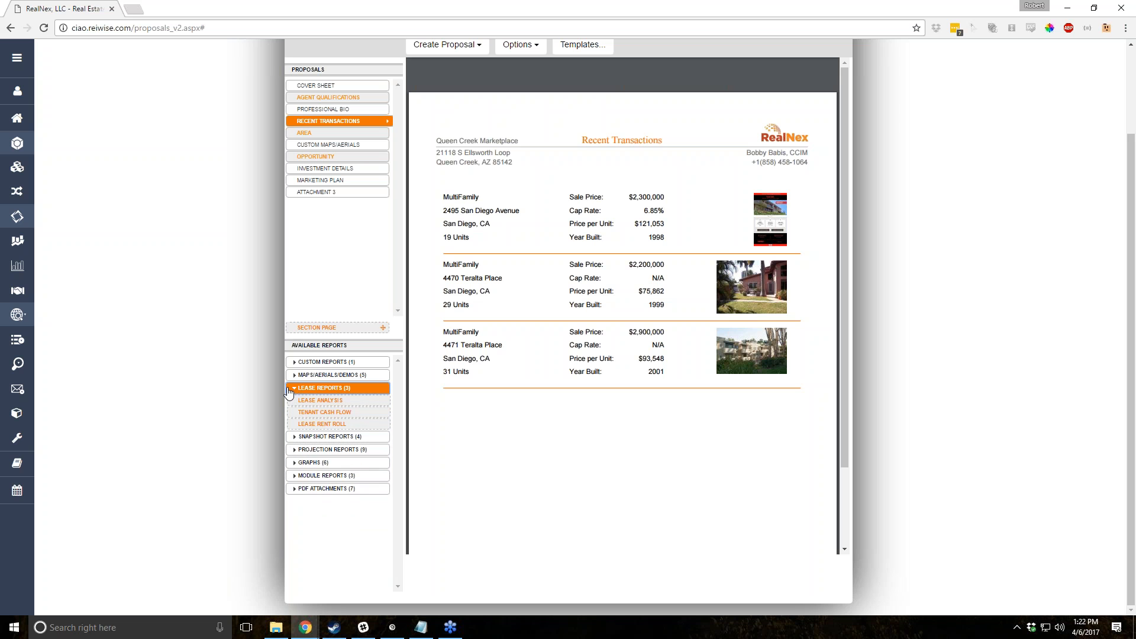
Select the Custom Maps/Aerials page, return to Recent Transactions, and collapse the available report categories.
{"action": "left_click", "coordinate": [315, 144]}
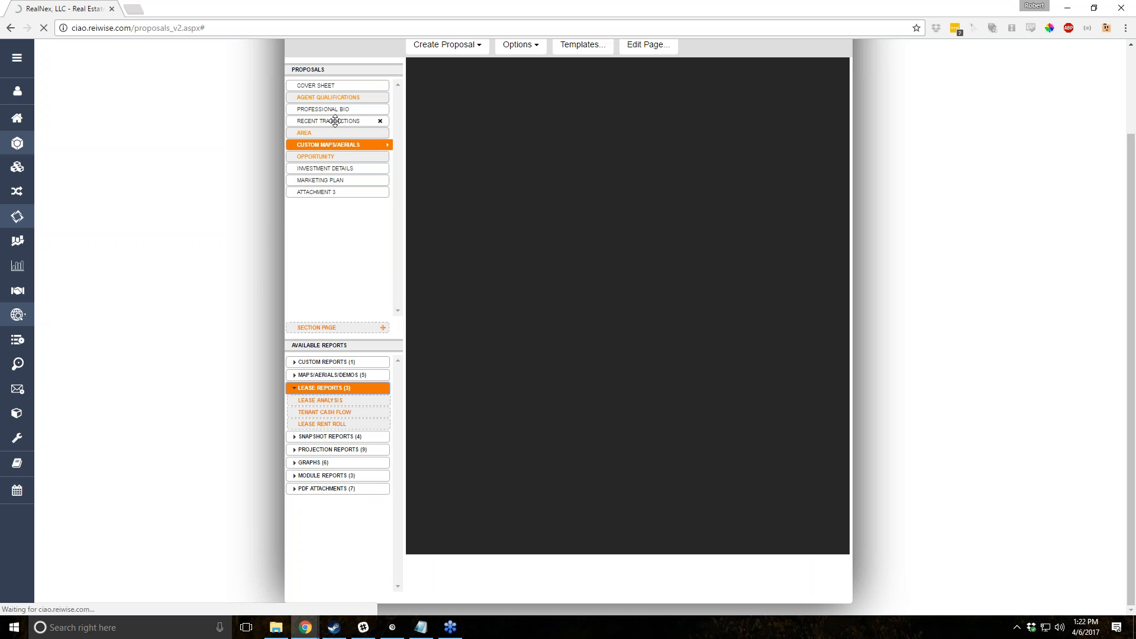
{"action": "left_click", "coordinate": [332, 121]}
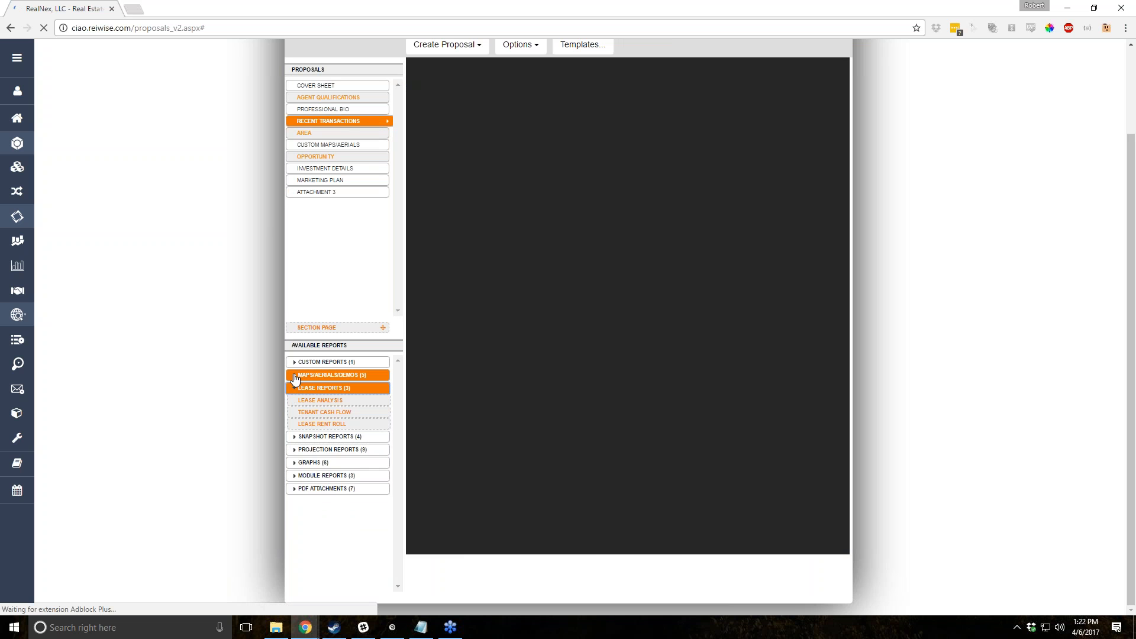
{"action": "left_click", "coordinate": [299, 388]}
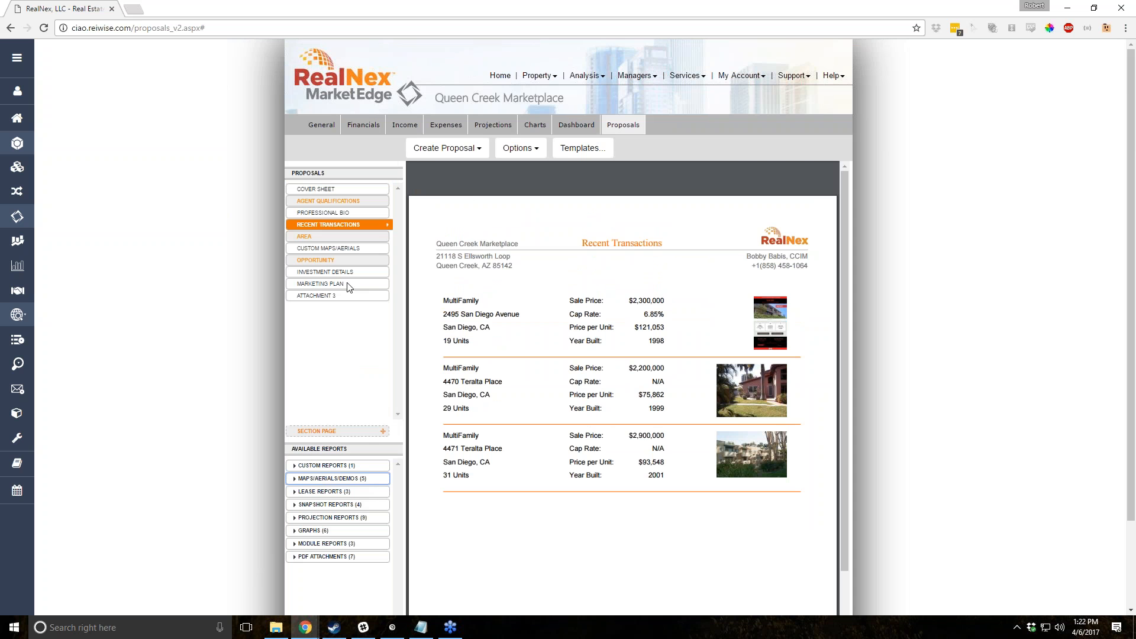
Check the proposal options and load the OM 1 proposal template.
{"action": "left_click", "coordinate": [530, 151]}
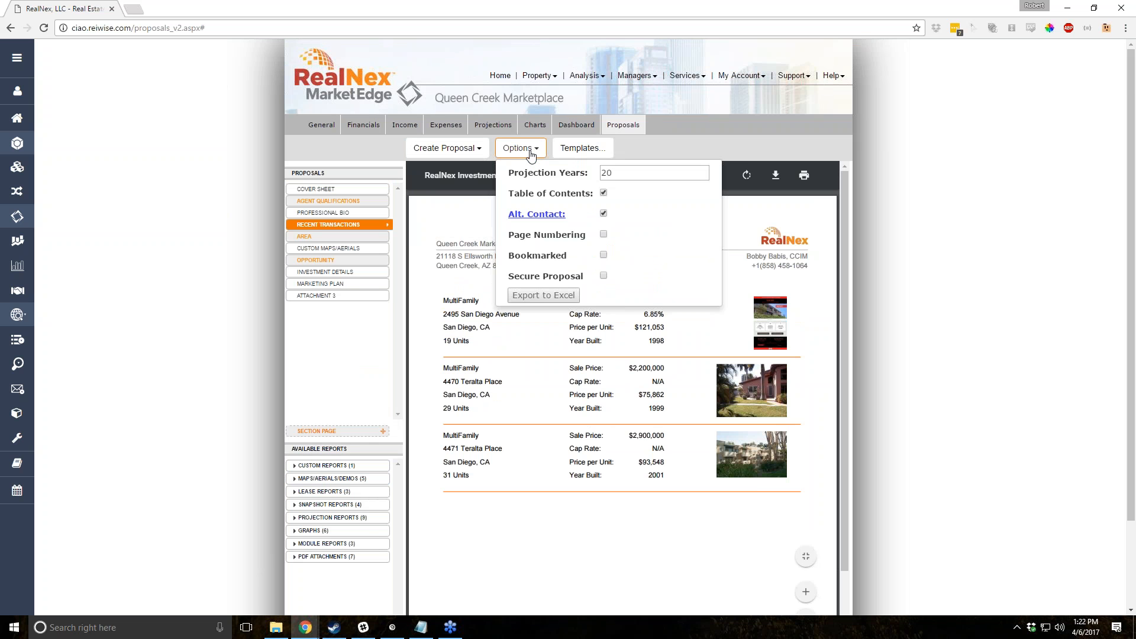
{"action": "left_click", "coordinate": [583, 148]}
{"action": "left_click", "coordinate": [530, 327]}
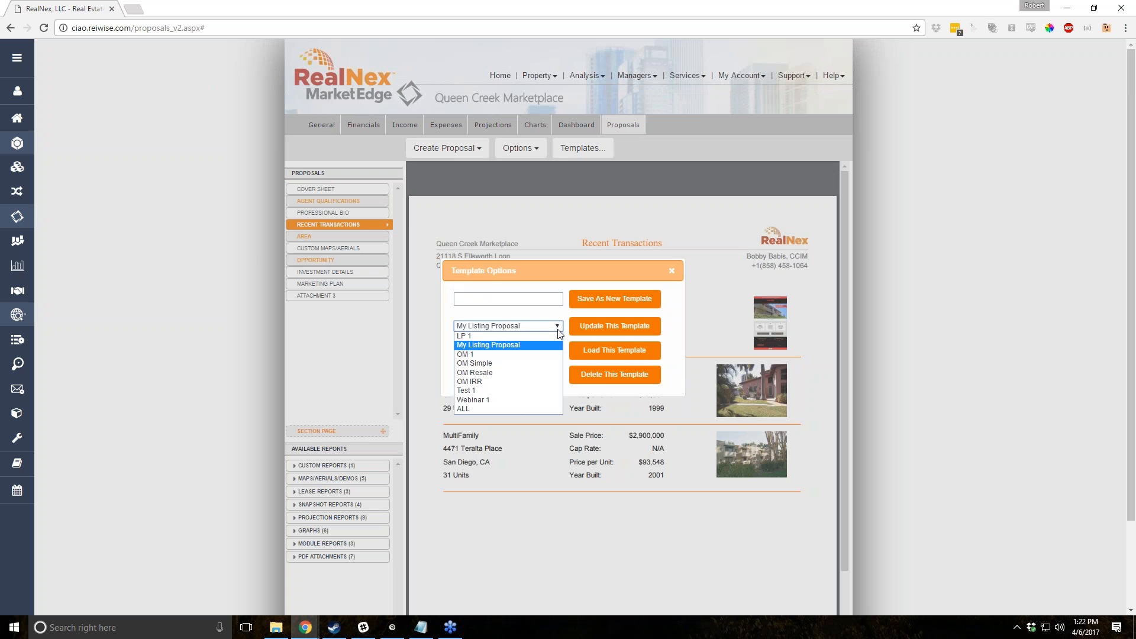
{"action": "left_click", "coordinate": [529, 355]}
{"action": "left_click", "coordinate": [613, 350]}
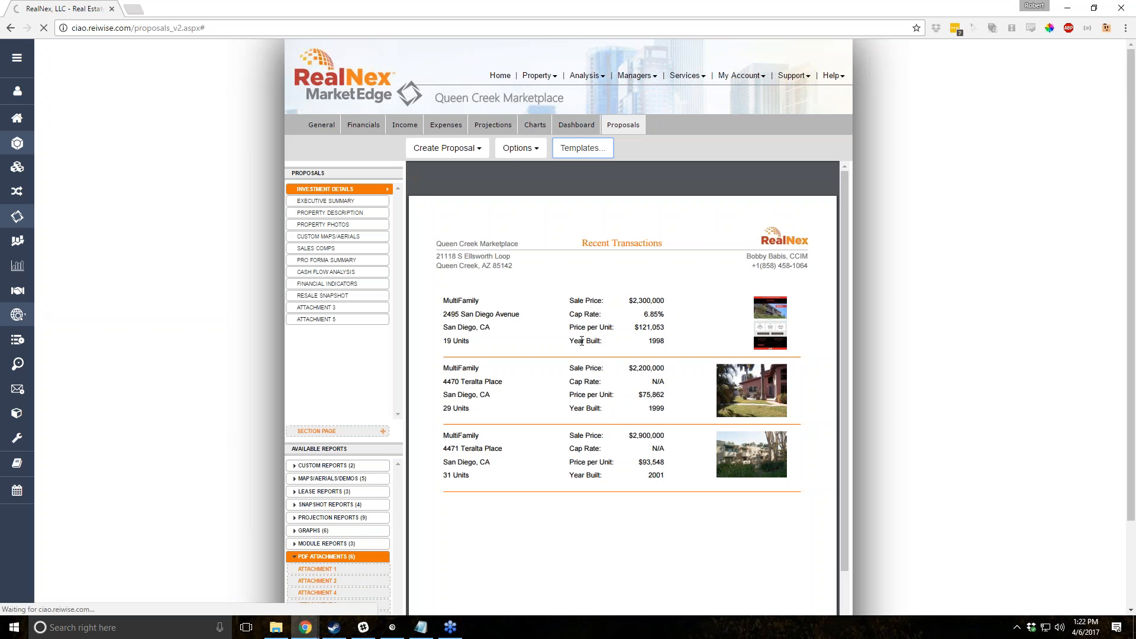
Open the Sales Comps page and review its Cap Rate and Price per Sq. Ft. charts and individual comparables.
{"action": "left_click", "coordinate": [320, 251]}
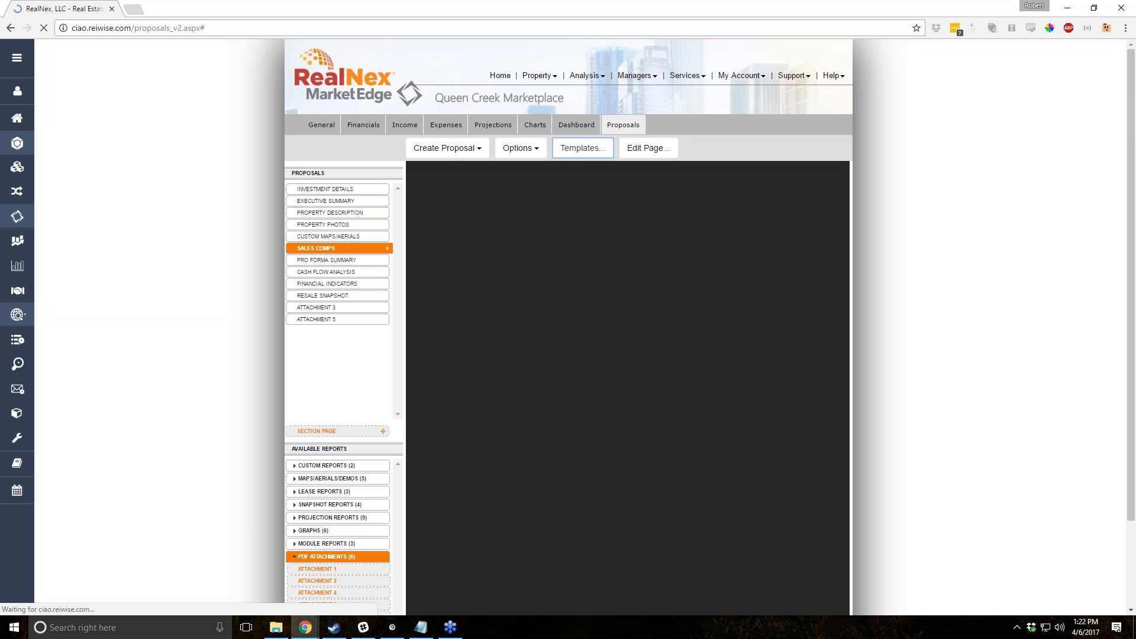
{"action": "scroll", "coordinate": [174, 331], "scroll_direction": "down", "scroll_amount": 1}
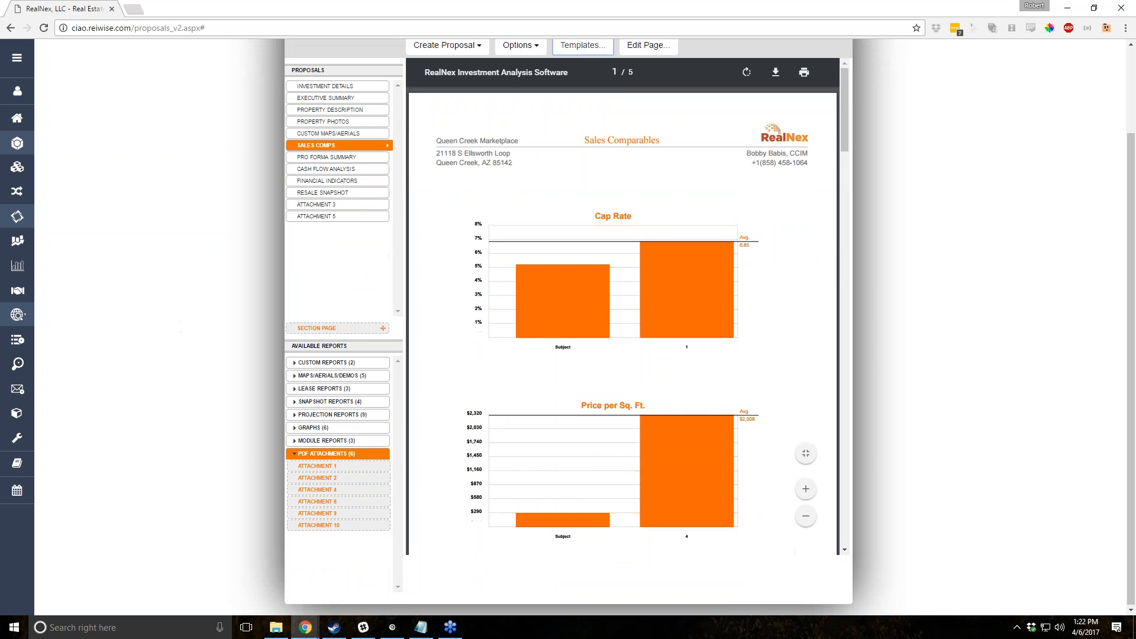
{"action": "scroll", "coordinate": [172, 332], "scroll_direction": "up", "scroll_amount": 2}
{"action": "scroll", "coordinate": [172, 332], "scroll_direction": "down", "scroll_amount": 2}
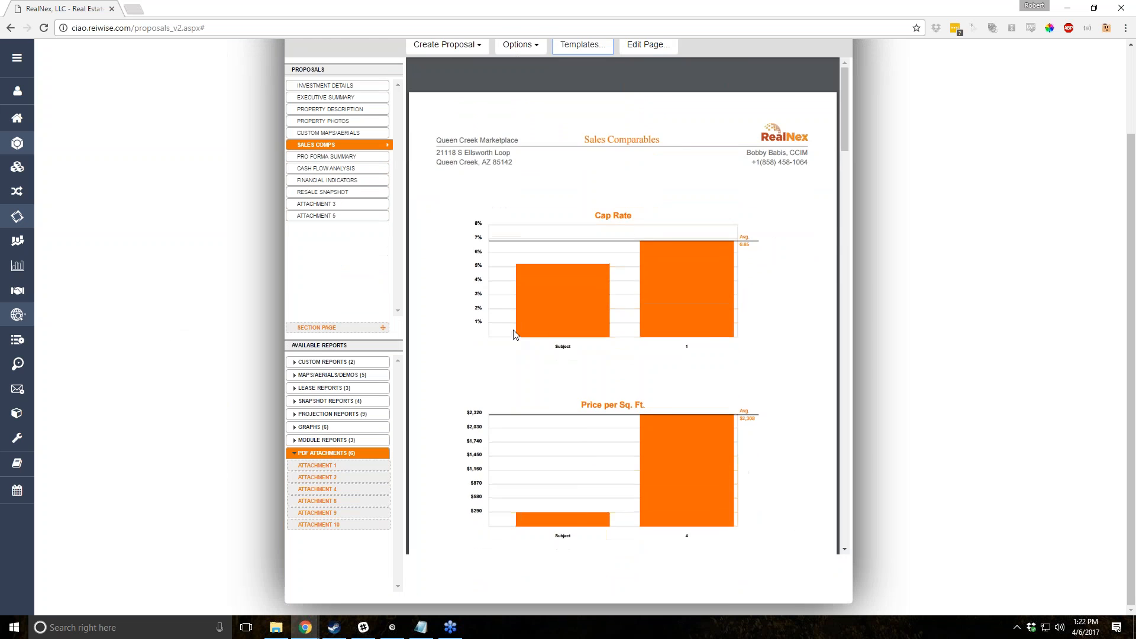
{"action": "scroll", "coordinate": [657, 309], "scroll_direction": "down", "scroll_amount": 9}
{"action": "scroll", "coordinate": [655, 311], "scroll_direction": "down", "scroll_amount": 3}
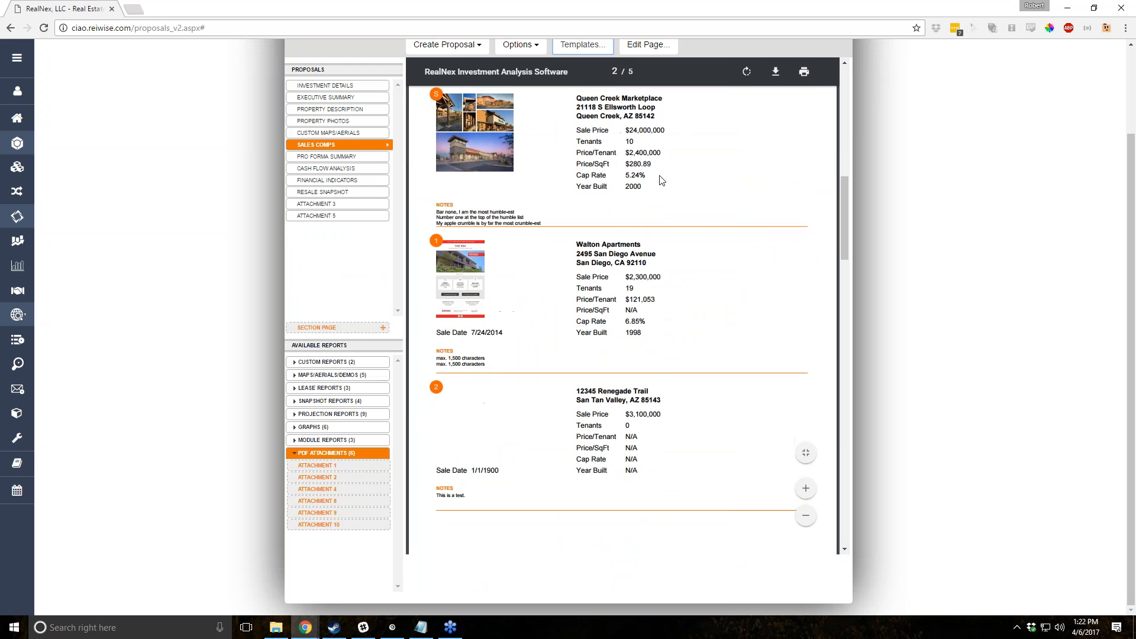
{"action": "scroll", "coordinate": [661, 381], "scroll_direction": "up", "scroll_amount": 6}
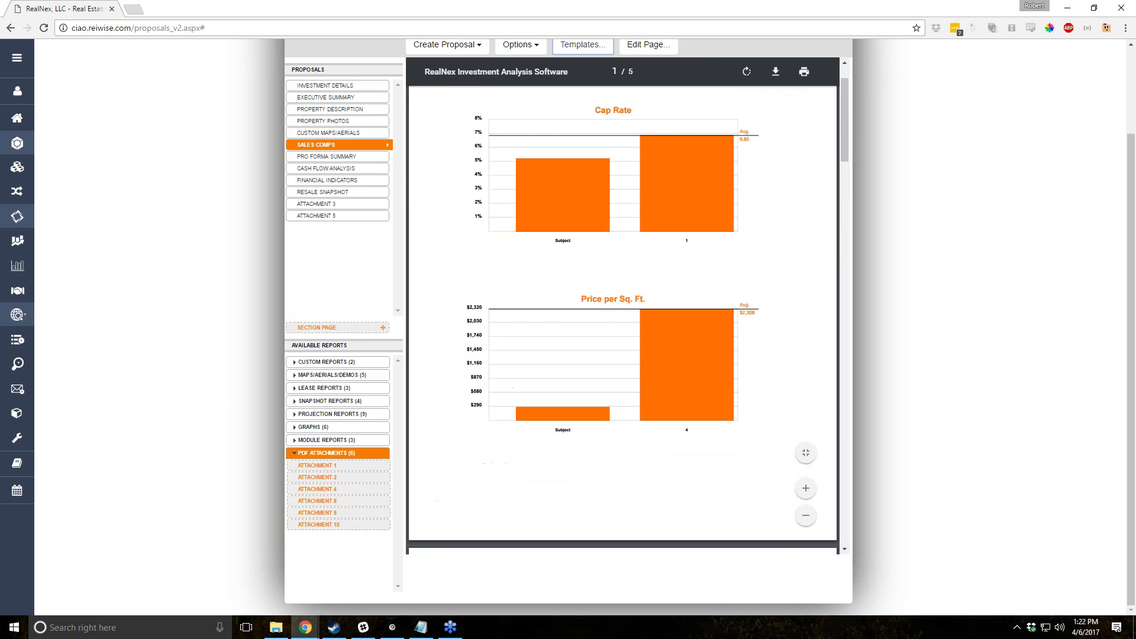
{"action": "scroll", "coordinate": [707, 216], "scroll_direction": "up", "scroll_amount": 2}
Review the Sales Comps page's layout options and comp selection settings, cancelling without changes.
{"action": "left_click", "coordinate": [649, 149]}
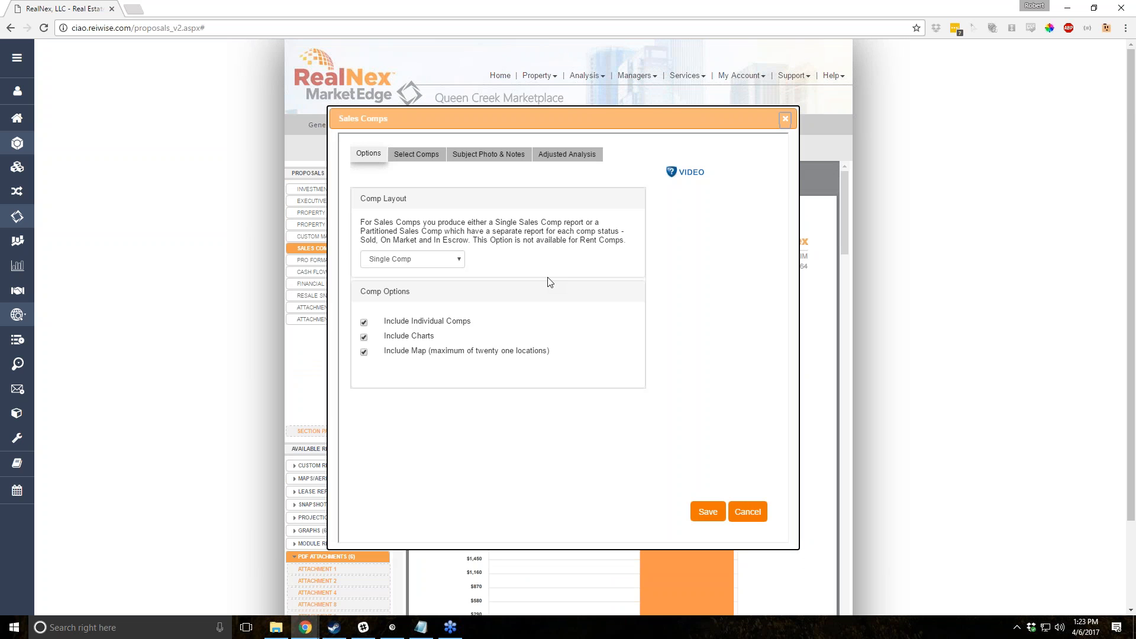
{"action": "left_click", "coordinate": [745, 513]}
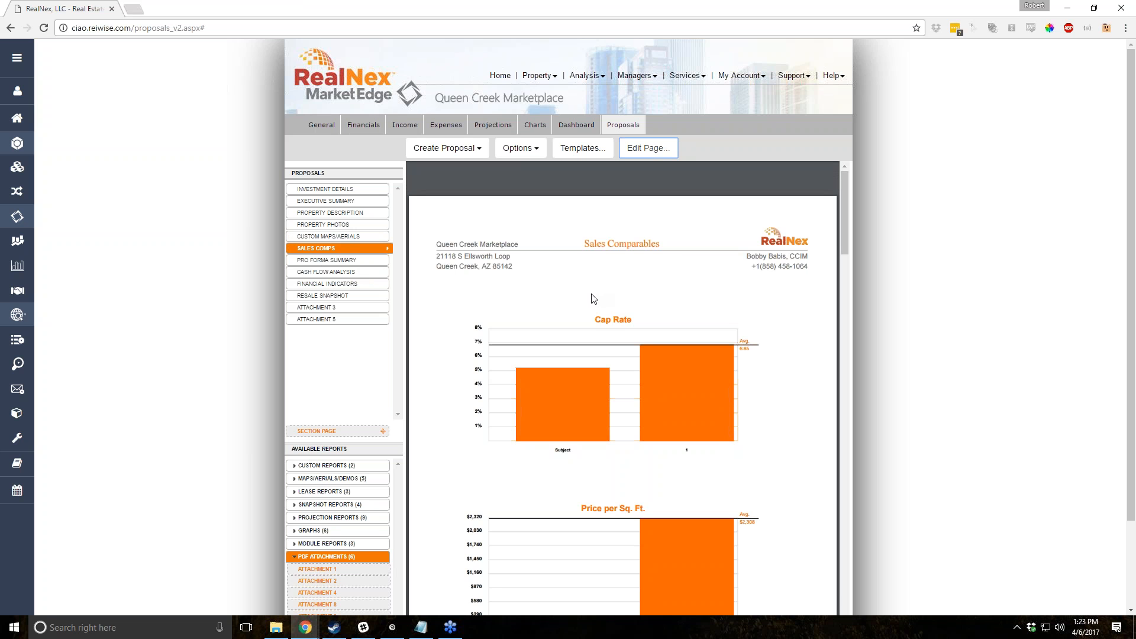
{"action": "left_click", "coordinate": [648, 148]}
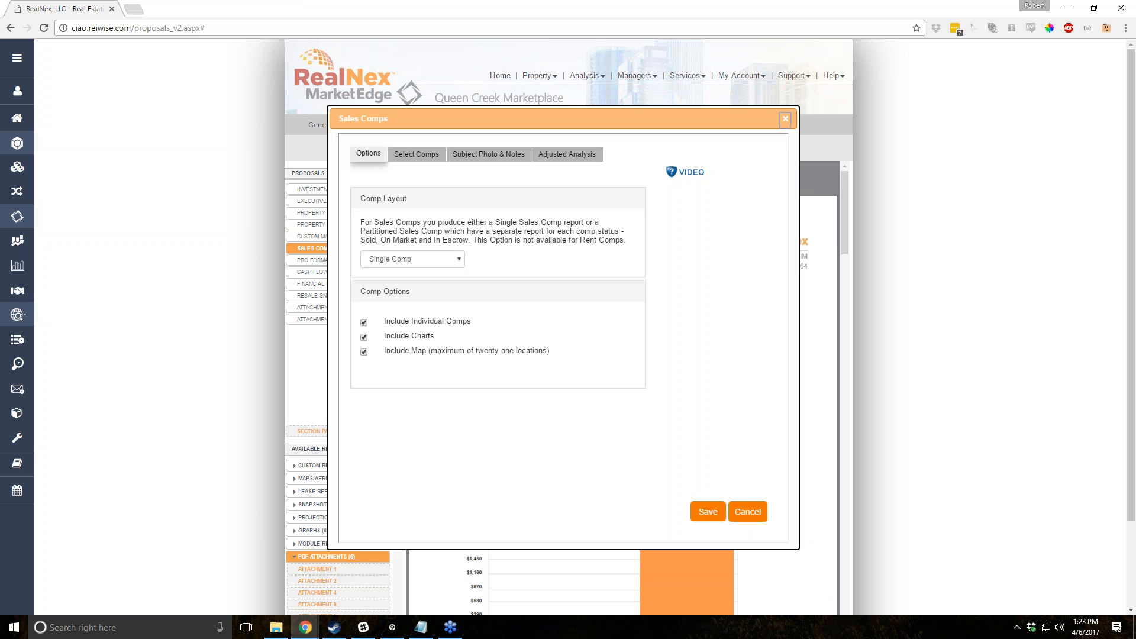
{"action": "left_click", "coordinate": [430, 154]}
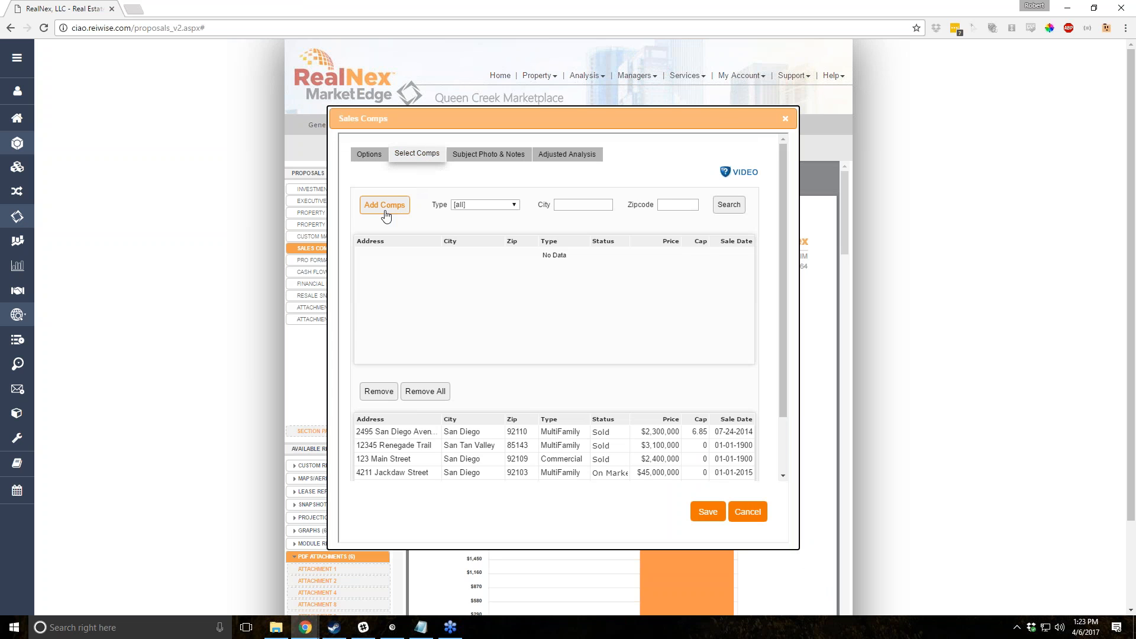
{"action": "left_click", "coordinate": [386, 207]}
{"action": "left_click", "coordinate": [744, 512]}
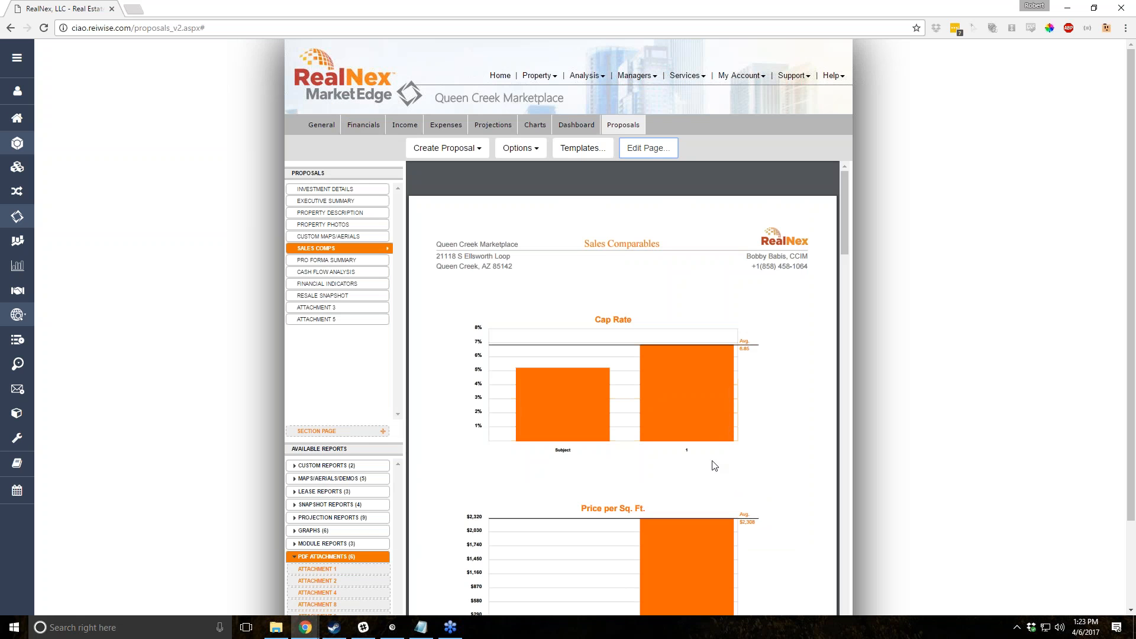
Open the Comp Manager and look through a blank comp's General, Financial and Tenants details, cancelling the new comp.
{"action": "left_click", "coordinate": [643, 78]}
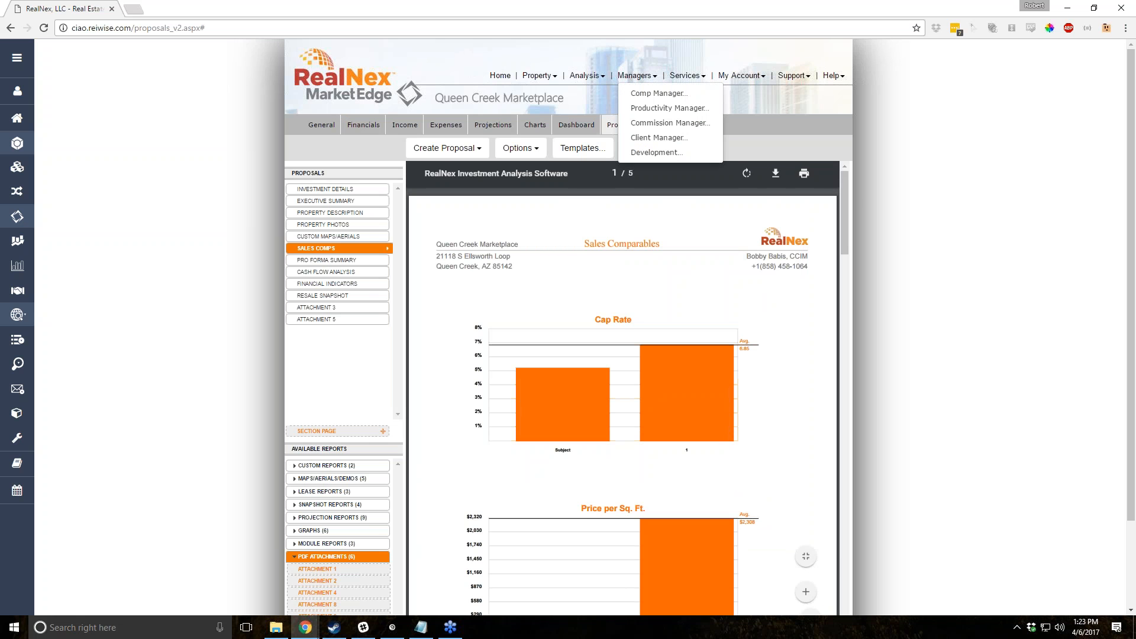
{"action": "left_click", "coordinate": [649, 93]}
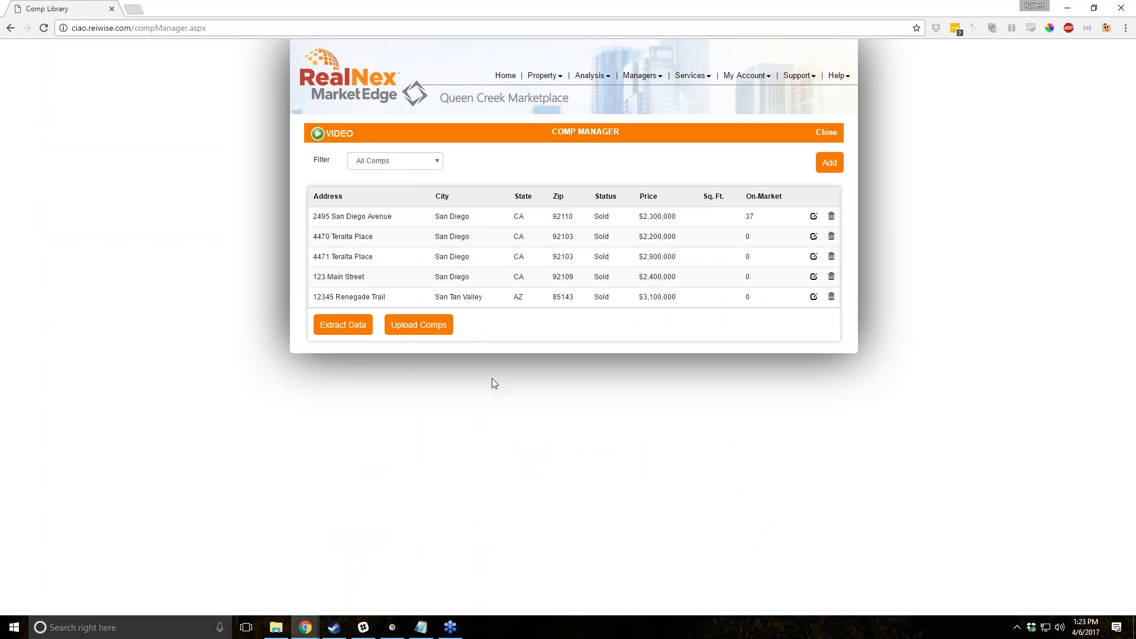
{"action": "left_click", "coordinate": [830, 163]}
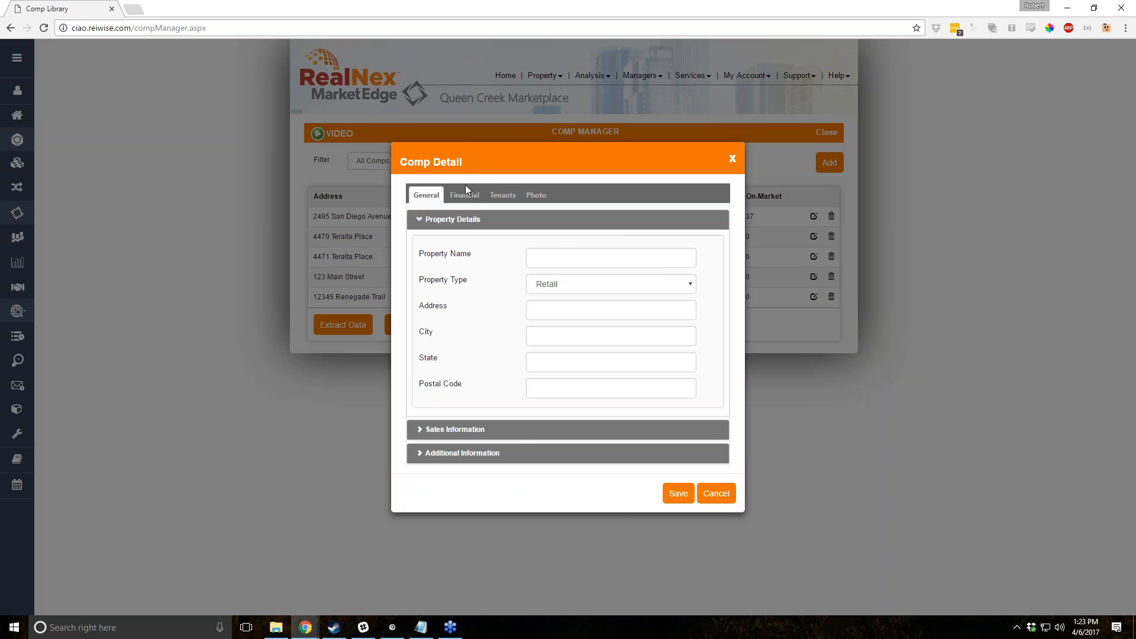
{"action": "left_click", "coordinate": [473, 200]}
{"action": "left_click", "coordinate": [503, 180]}
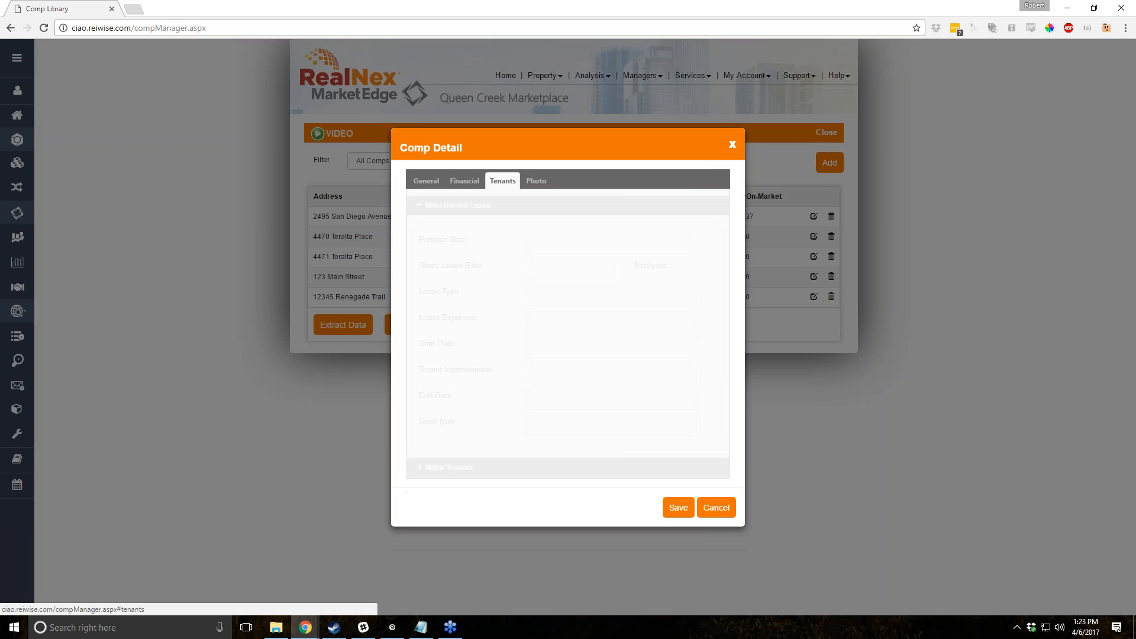
{"action": "left_click", "coordinate": [714, 508]}
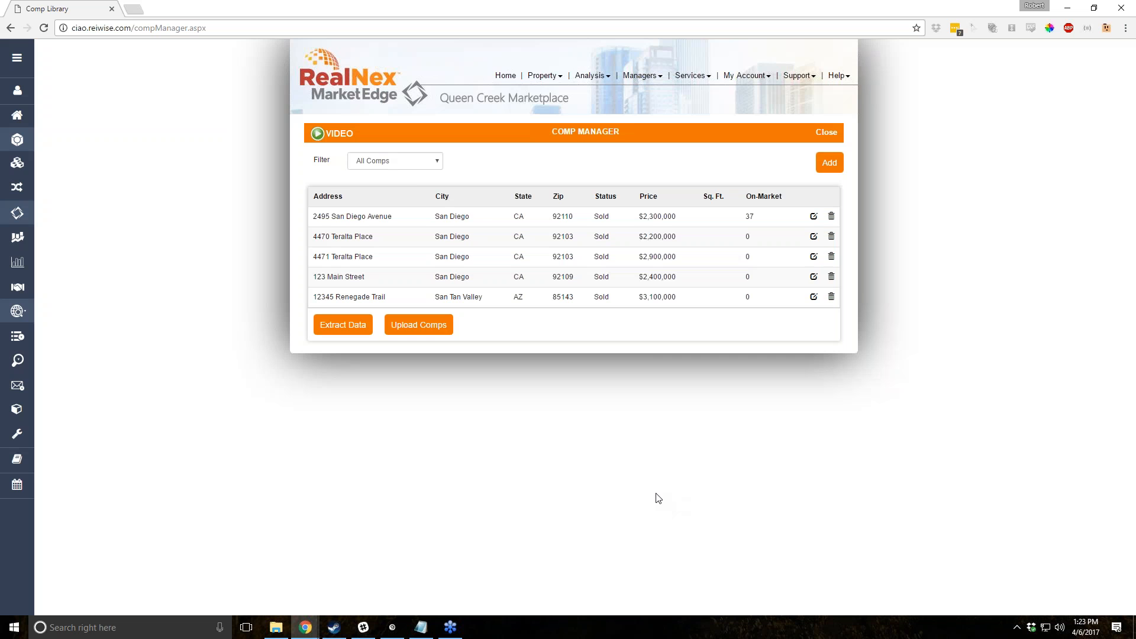
Open the comp upload options and read the required format article, including the Property Type and Lot Type column codes.
{"action": "left_click", "coordinate": [443, 329]}
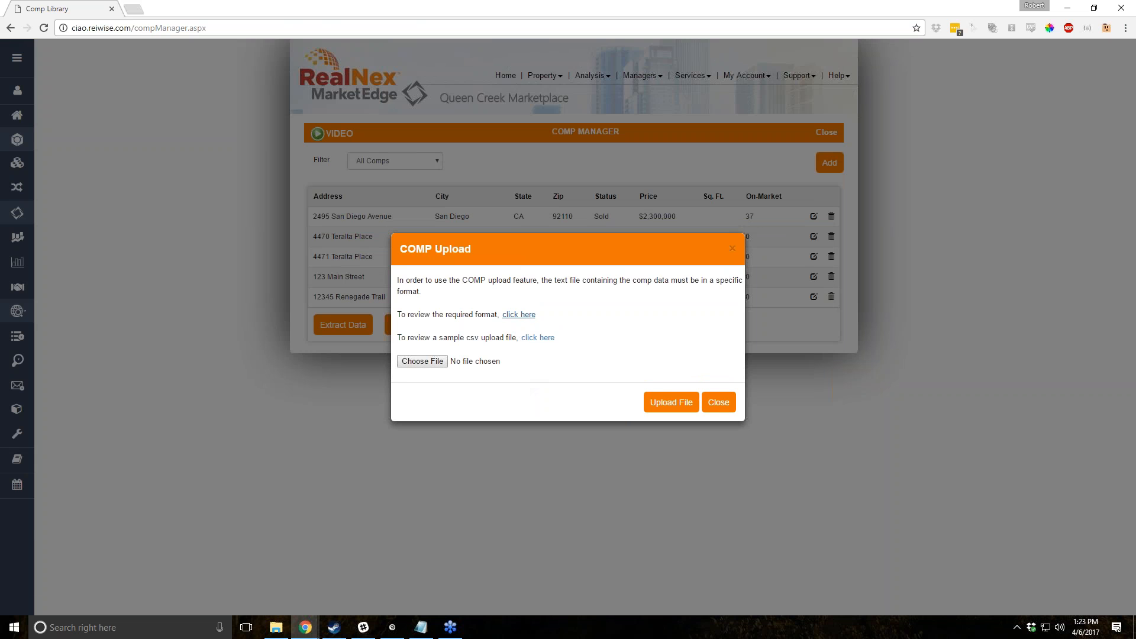
{"action": "left_click", "coordinate": [518, 318]}
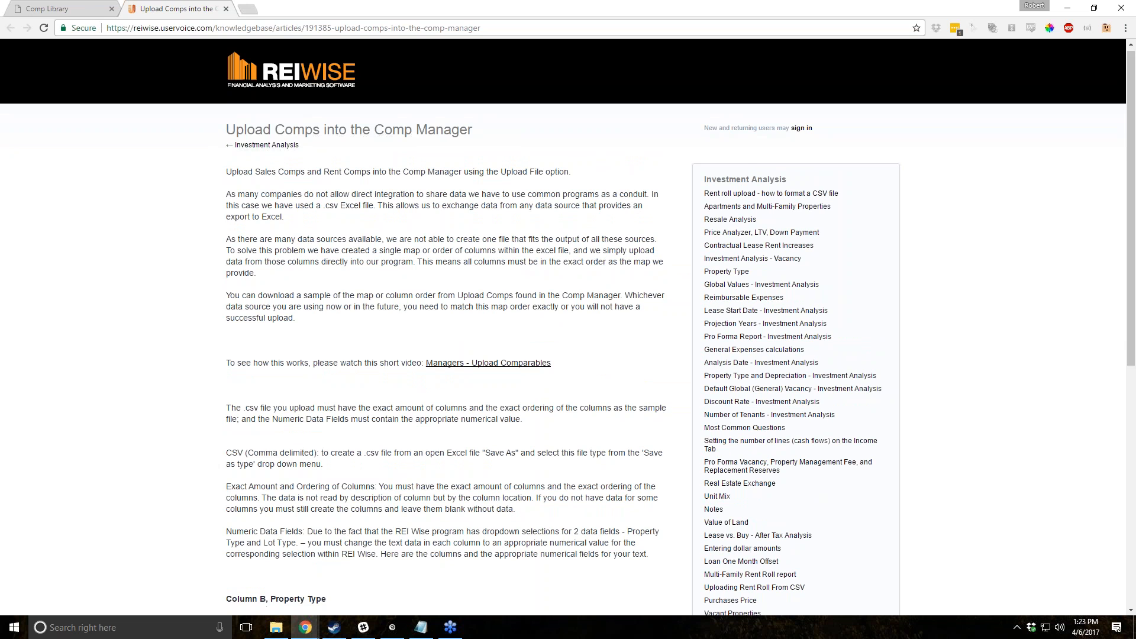
{"action": "scroll", "coordinate": [367, 367], "scroll_direction": "down", "scroll_amount": 6}
{"action": "scroll", "coordinate": [419, 405], "scroll_direction": "up", "scroll_amount": 1}
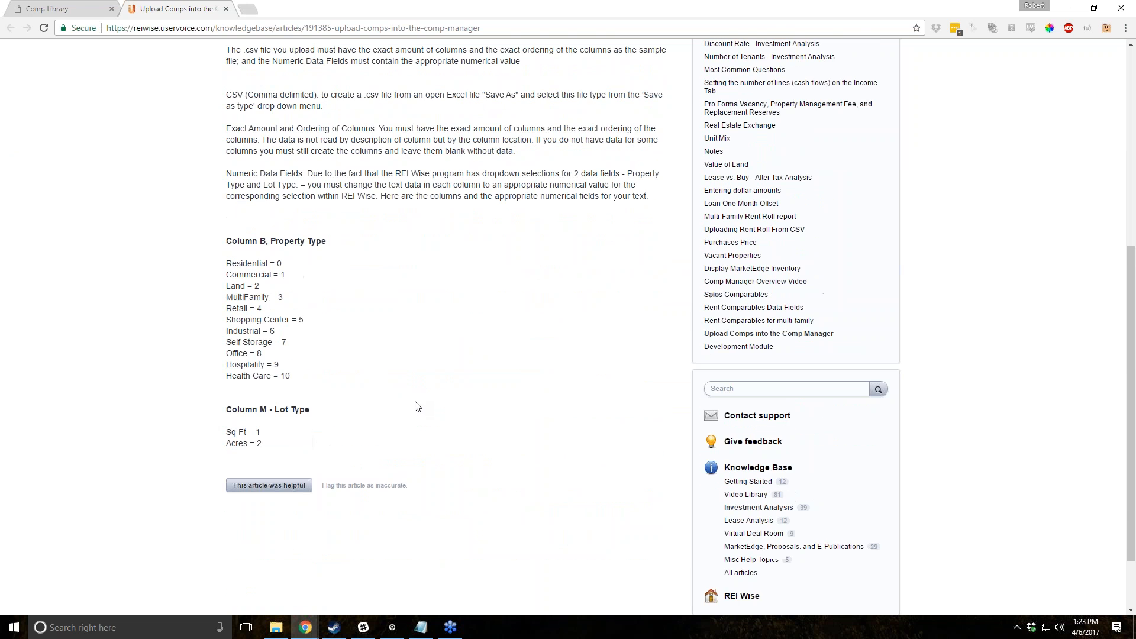
{"action": "scroll", "coordinate": [417, 406], "scroll_direction": "up", "scroll_amount": 6}
{"action": "key", "text": "ctrl+w"}
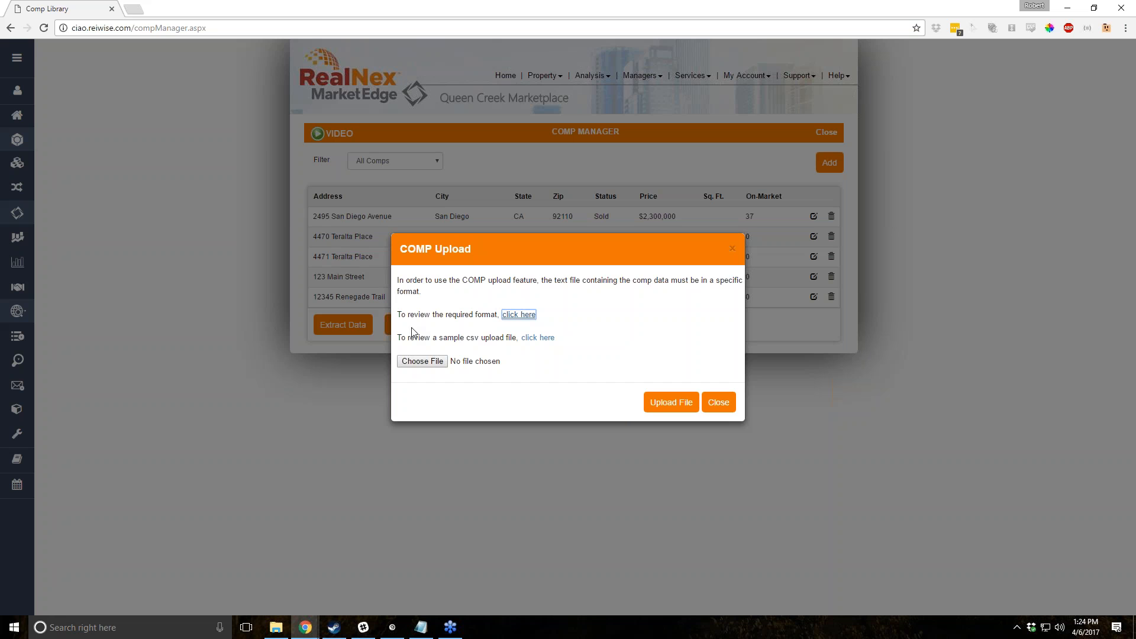
Download the sample comp CSV, inspect its column layout in Excel, and close the file and the upload options.
{"action": "left_click", "coordinate": [538, 338]}
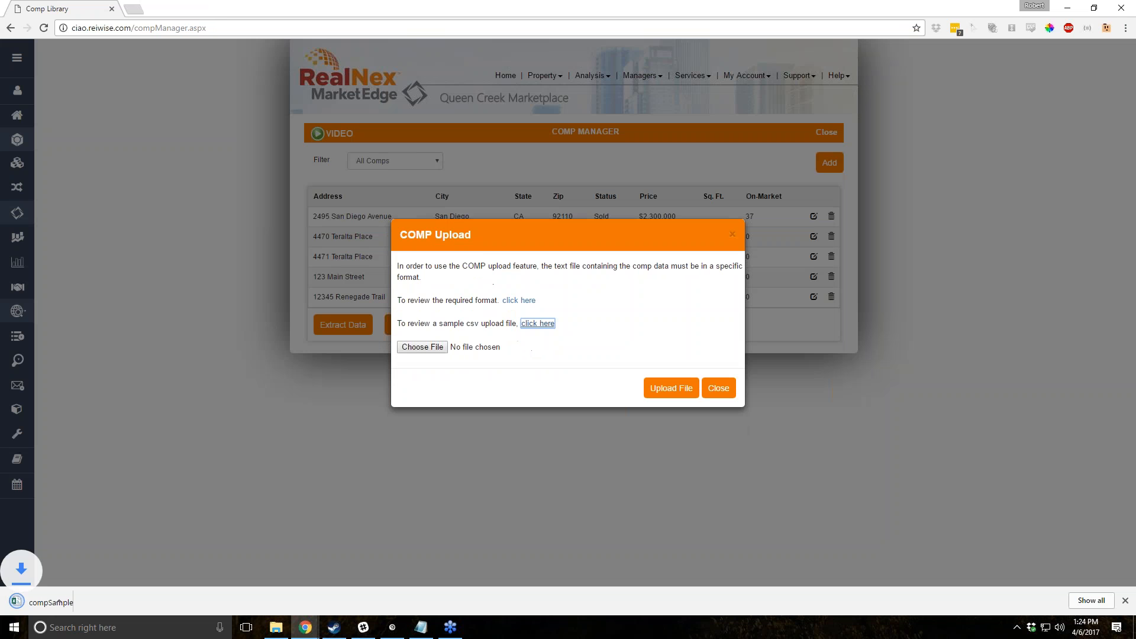
{"action": "left_click", "coordinate": [57, 602]}
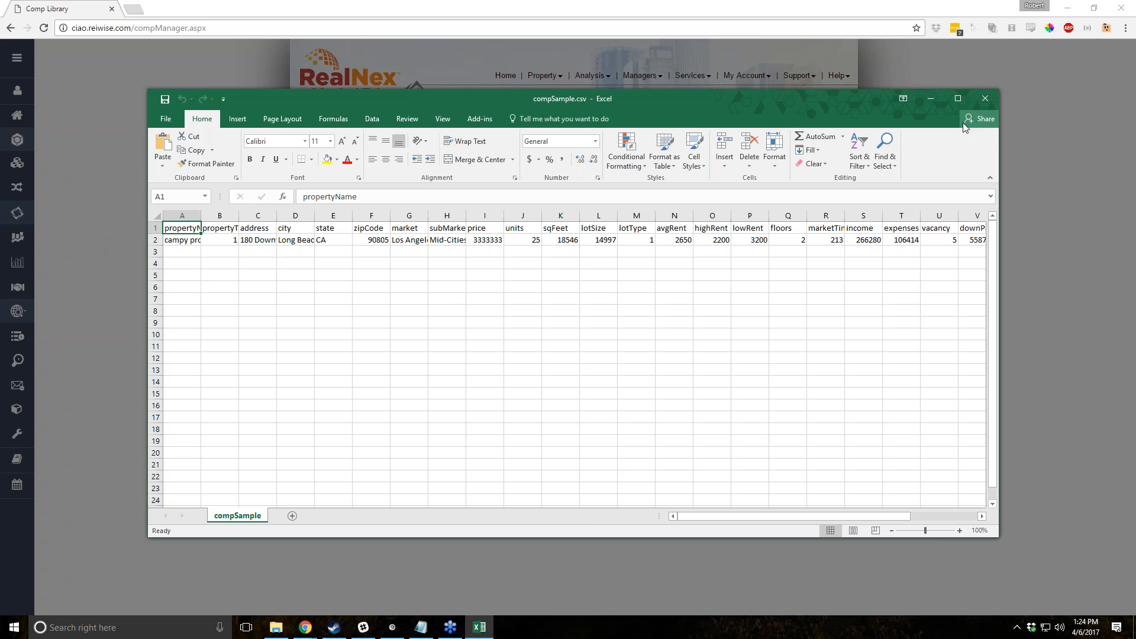
{"action": "left_click", "coordinate": [985, 99]}
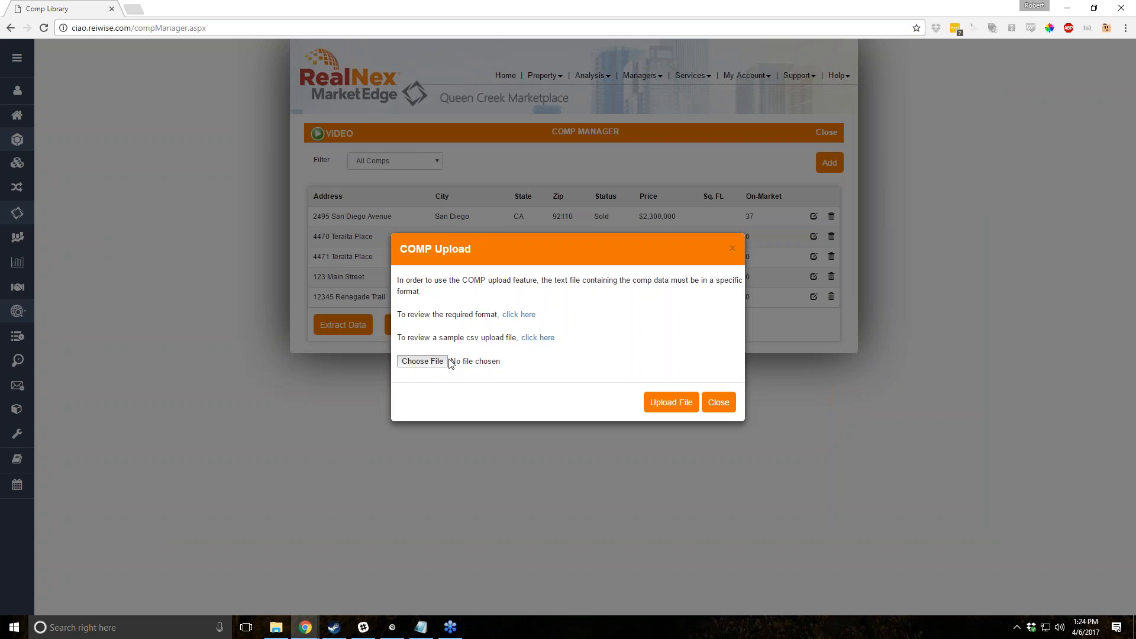
{"action": "left_click", "coordinate": [718, 403]}
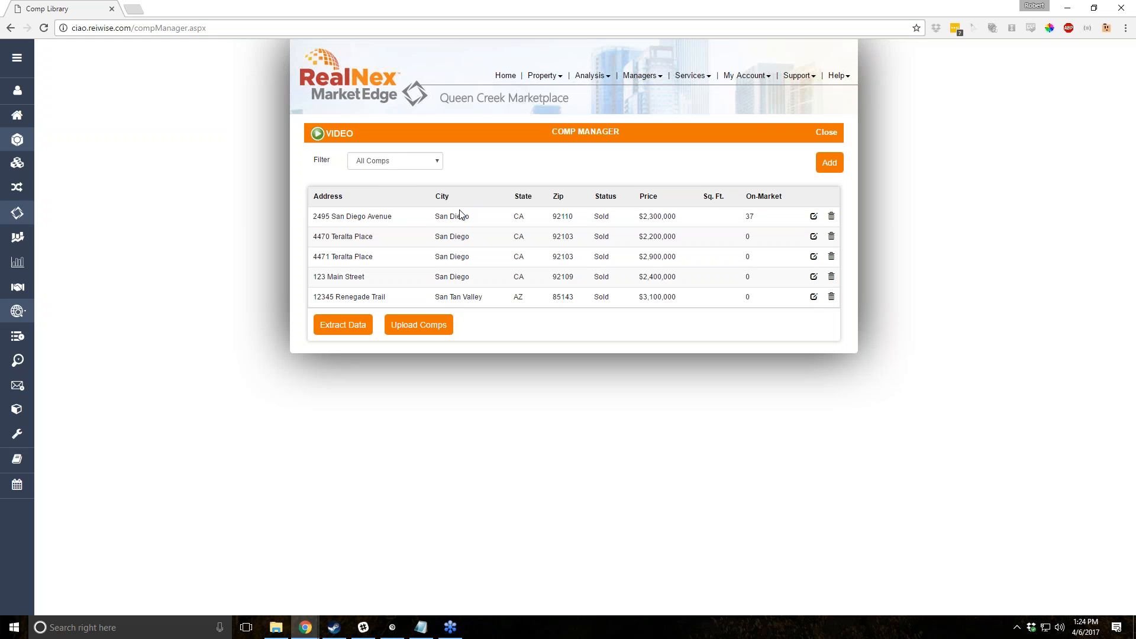
Return from the Comp Manager to the proposal and review the Sales Comps page through its location map.
{"action": "left_click", "coordinate": [826, 133]}
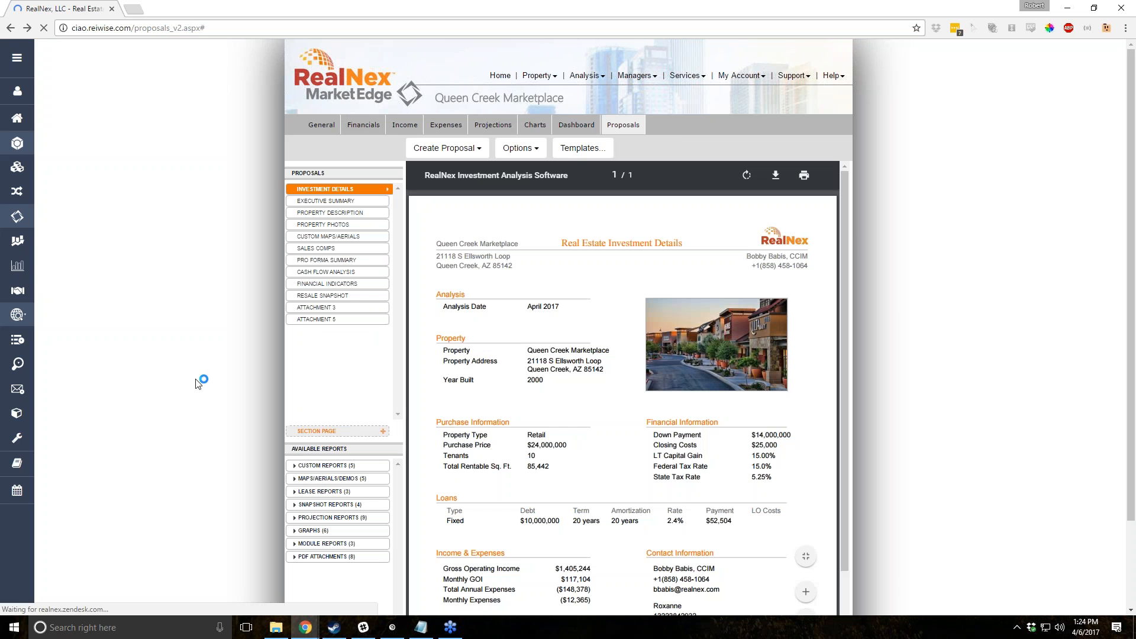
{"action": "left_click", "coordinate": [312, 249]}
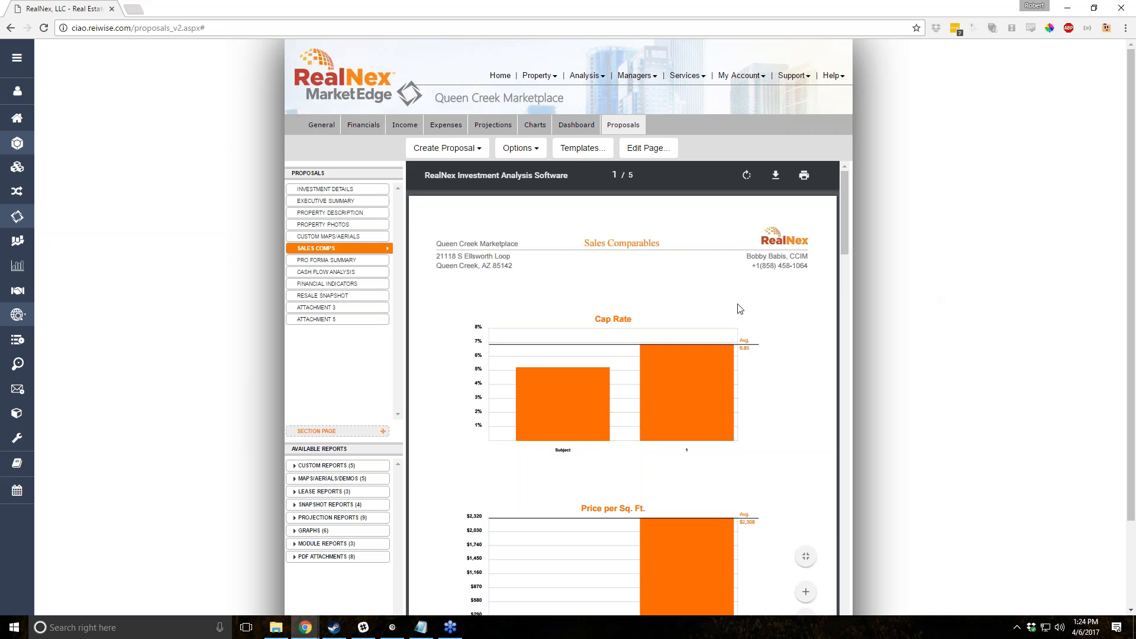
{"action": "scroll", "coordinate": [692, 307], "scroll_direction": "down", "scroll_amount": 5}
{"action": "scroll", "coordinate": [691, 310], "scroll_direction": "down", "scroll_amount": 15}
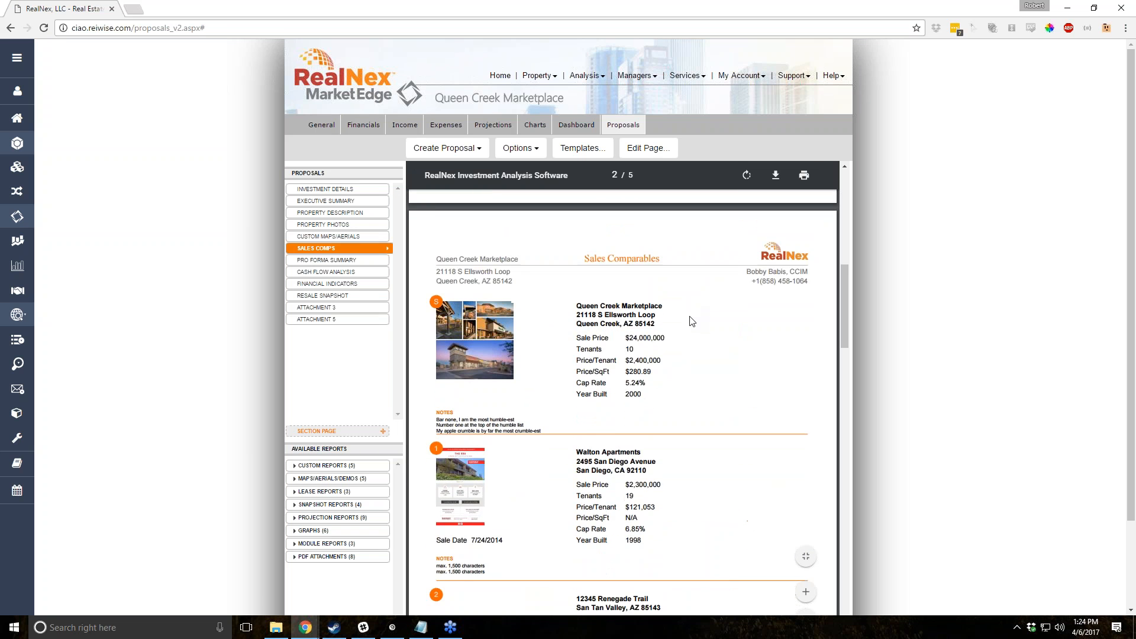
{"action": "scroll", "coordinate": [692, 322], "scroll_direction": "down", "scroll_amount": 15}
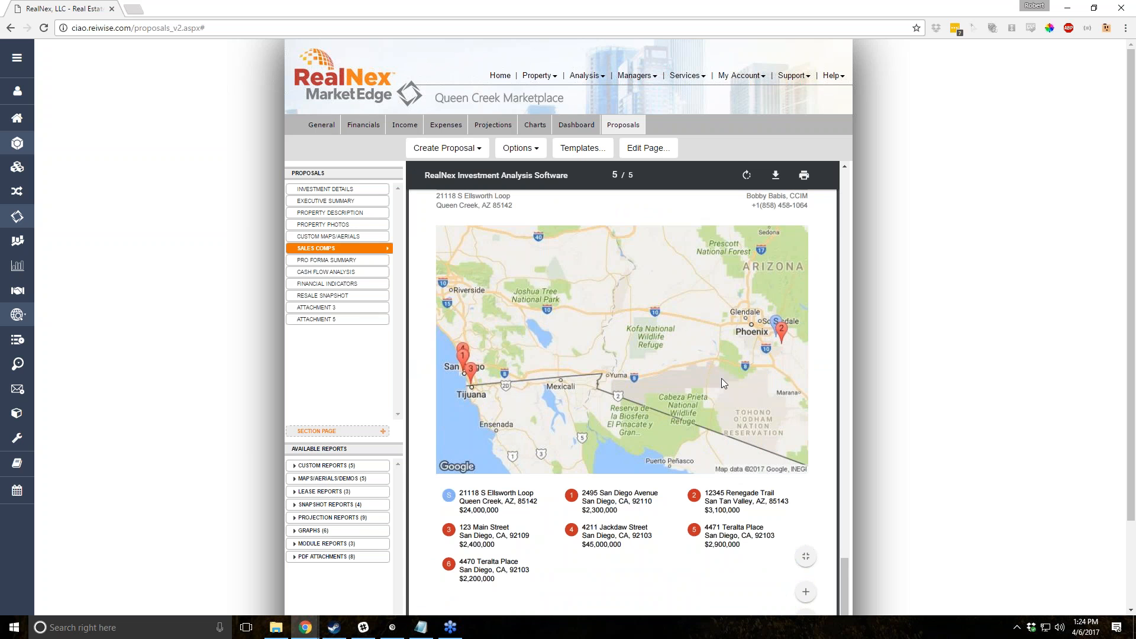
{"action": "scroll", "coordinate": [711, 391], "scroll_direction": "down", "scroll_amount": 5}
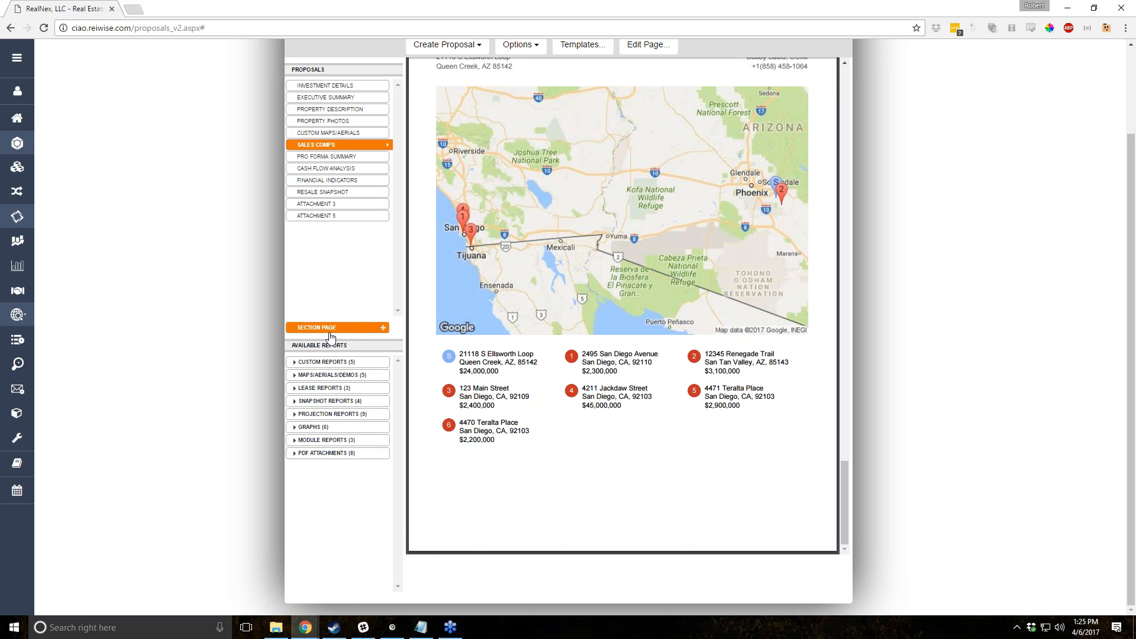
Insert a section page titled "Section 1 - Comps" directly after Investment Details in the proposal.
{"action": "left_click", "coordinate": [297, 368]}
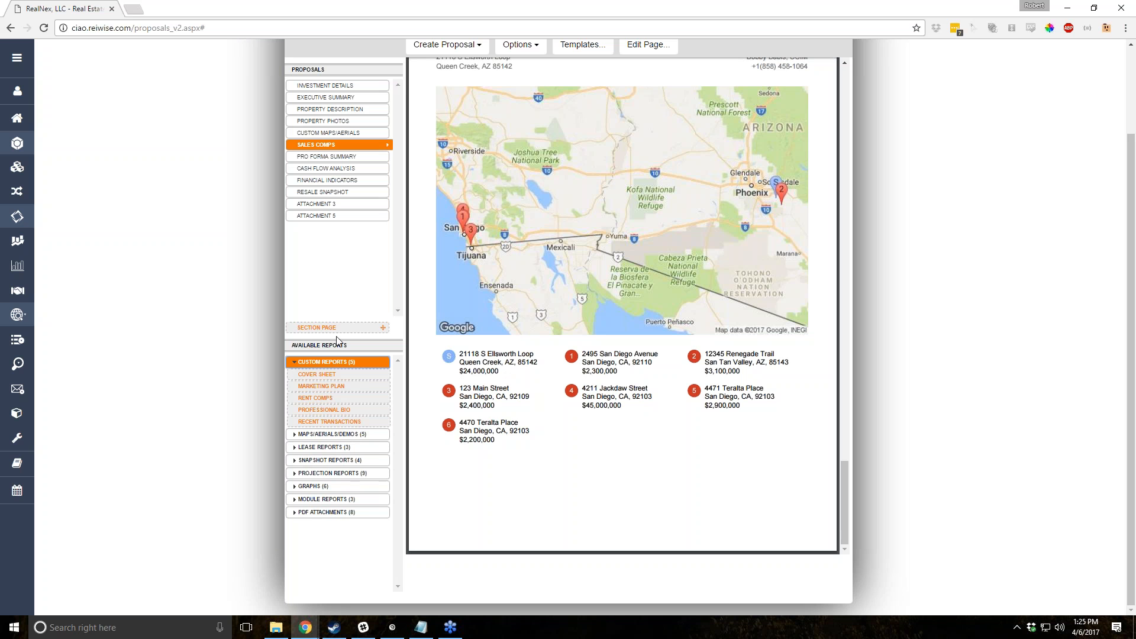
{"action": "left_click_drag", "start_coordinate": [338, 327], "coordinate": [339, 97]}
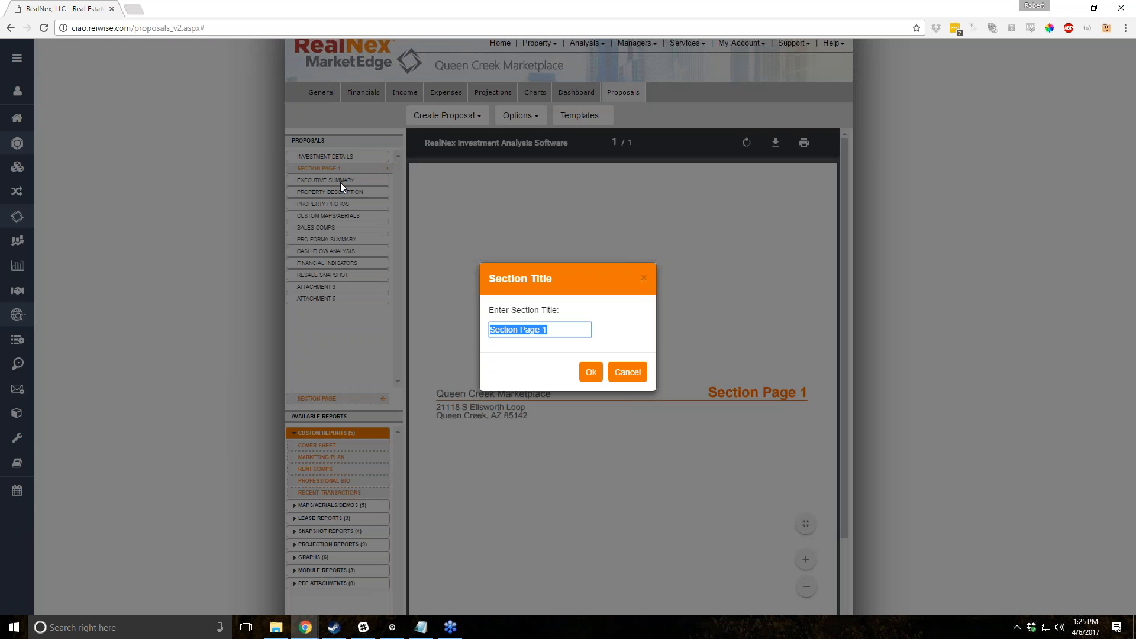
{"action": "type", "text": "Section 1 -"}
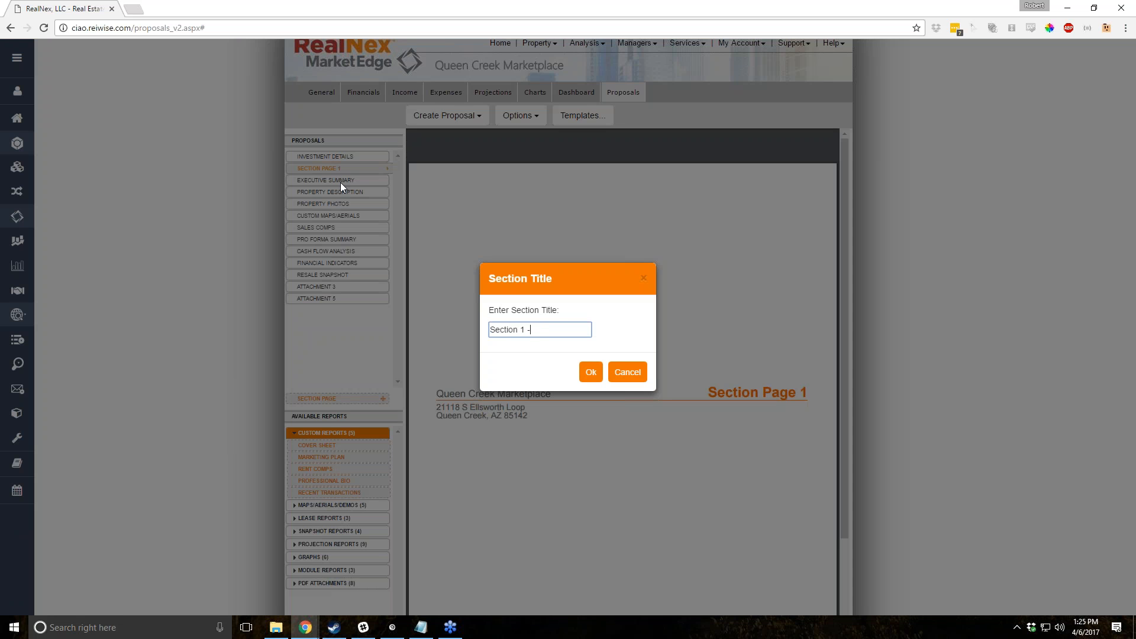
{"action": "type", "text": " Comps"}
{"action": "key", "text": "Return"}
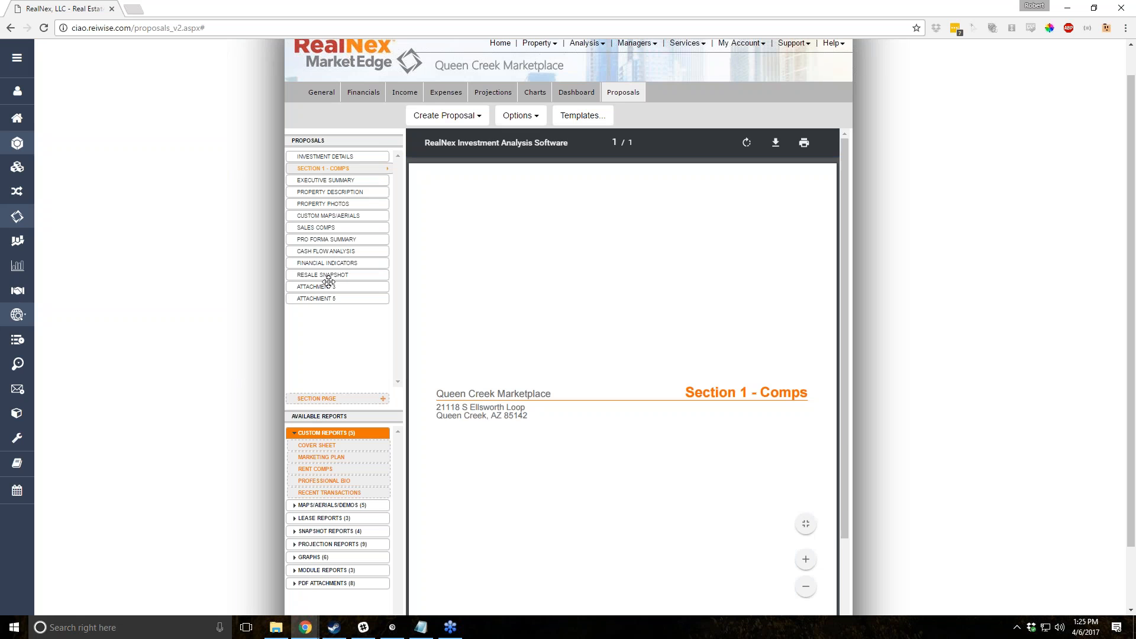
Reorder the proposal pages, placing Sales Comps after Executive Summary and Pro Forma Summary at the end.
{"action": "left_click_drag", "start_coordinate": [330, 228], "coordinate": [331, 182]}
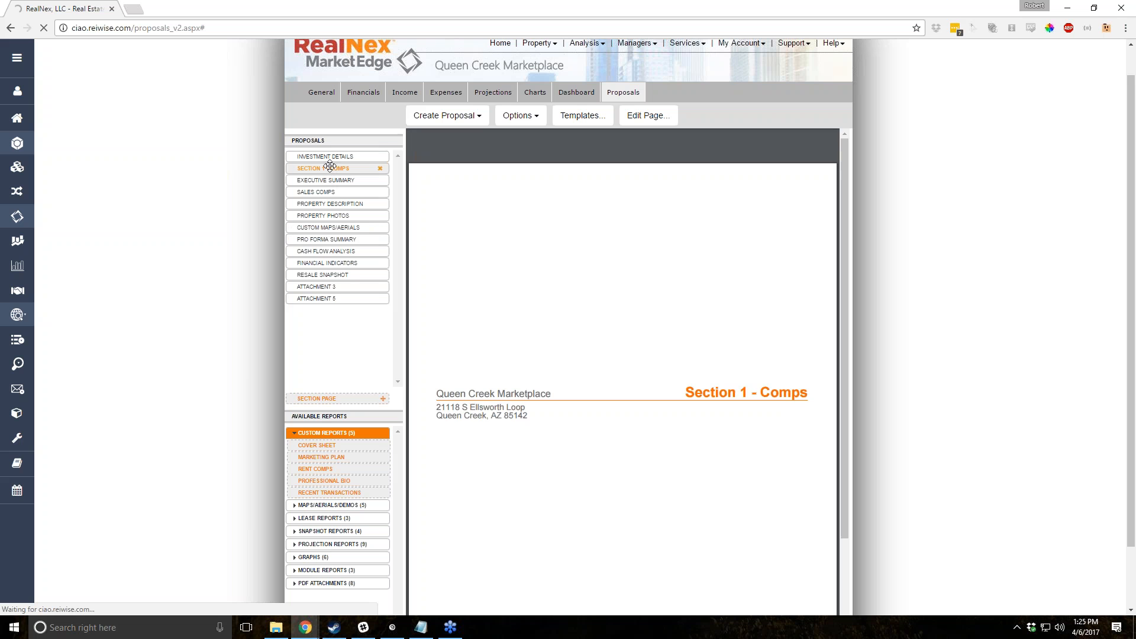
{"action": "left_click_drag", "start_coordinate": [326, 239], "coordinate": [326, 296]}
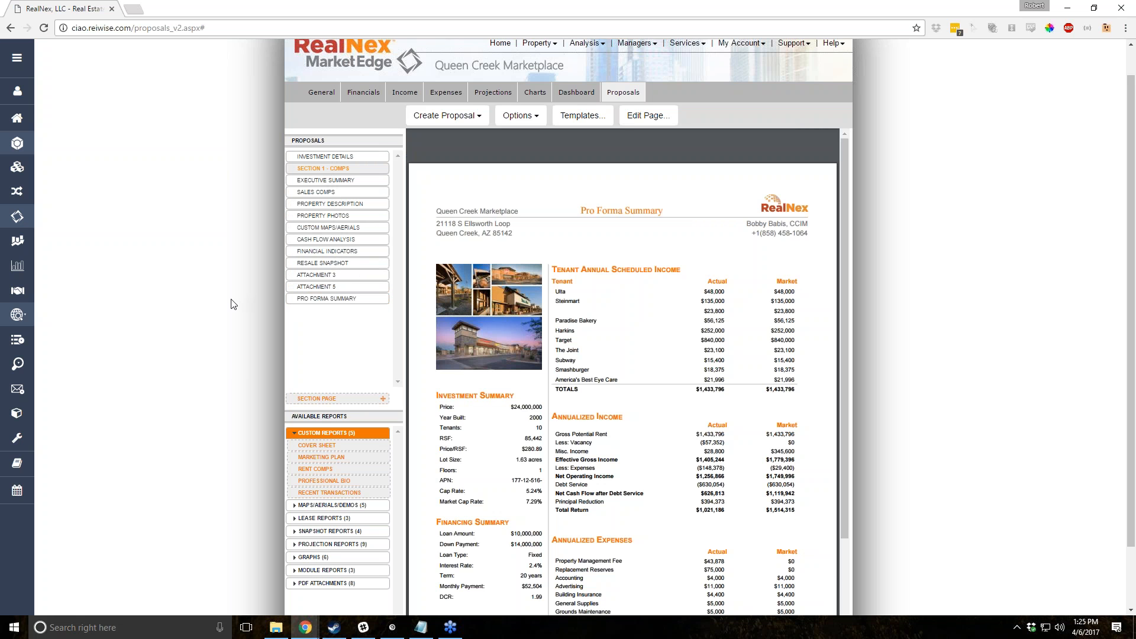
Expand the available PDF attachments and add Attachment 1 to the proposal between Resale Snapshot and Attachment 3.
{"action": "scroll", "coordinate": [216, 320], "scroll_direction": "down", "scroll_amount": 2}
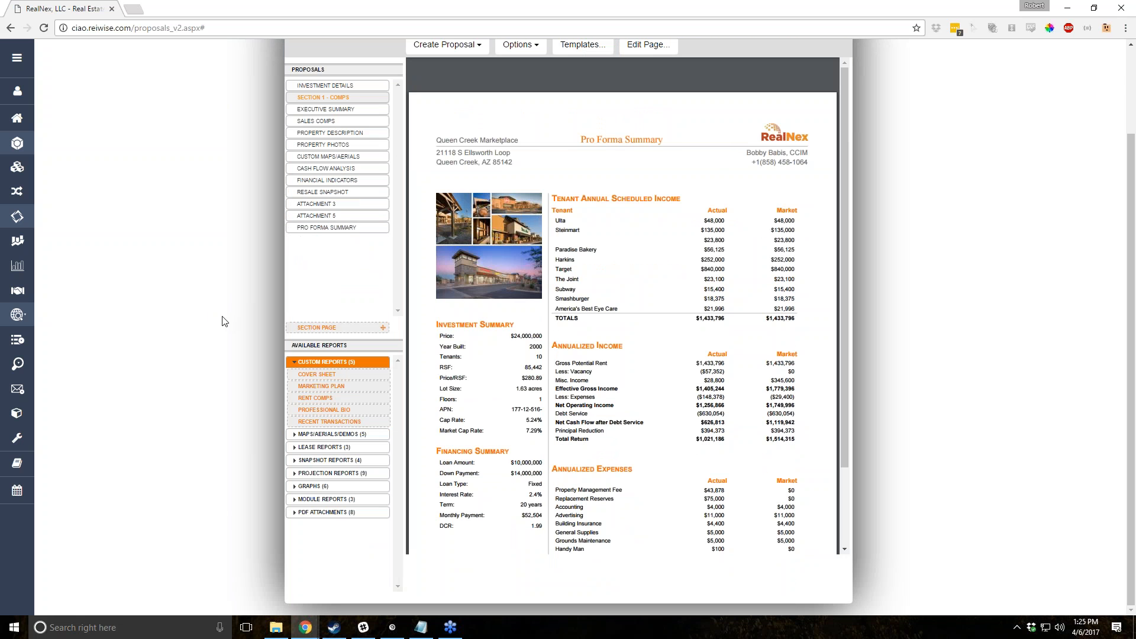
{"action": "left_click", "coordinate": [314, 511]}
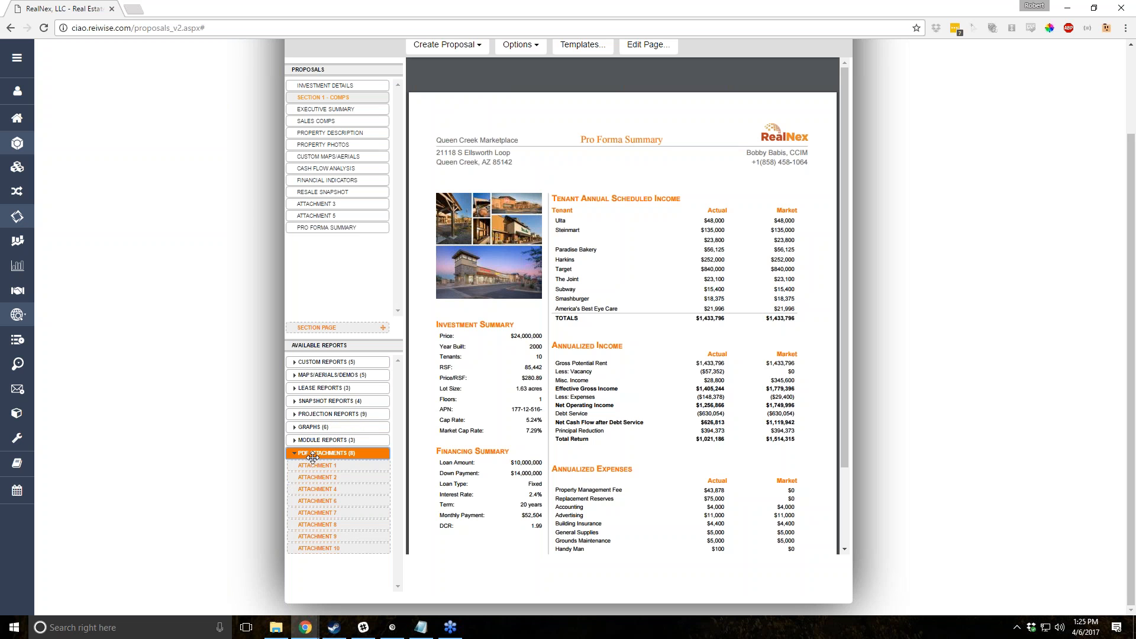
{"action": "left_click_drag", "start_coordinate": [313, 457], "coordinate": [314, 202]}
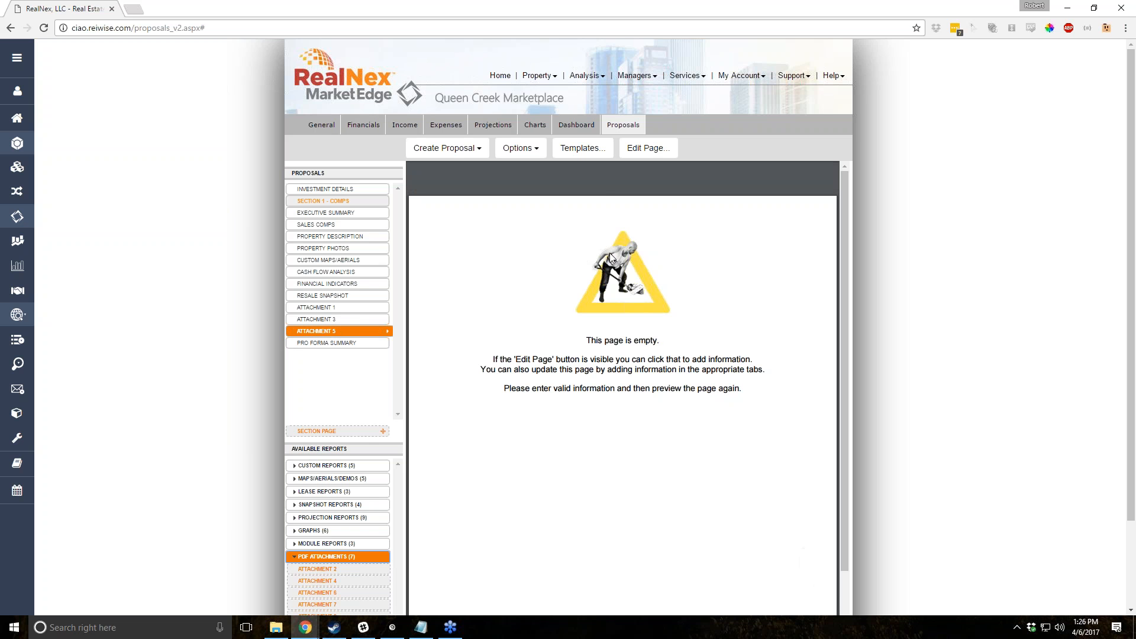
Try to upload a PDF file to the Attachment 5 page and save the attachment.
{"action": "left_click", "coordinate": [657, 154]}
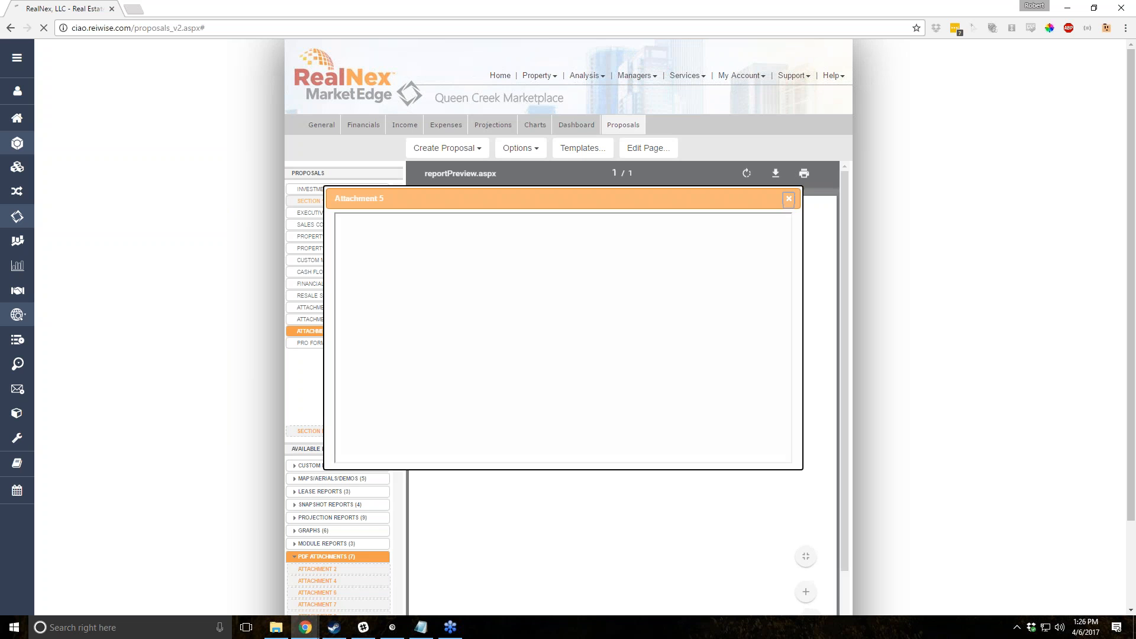
{"action": "left_click", "coordinate": [752, 323]}
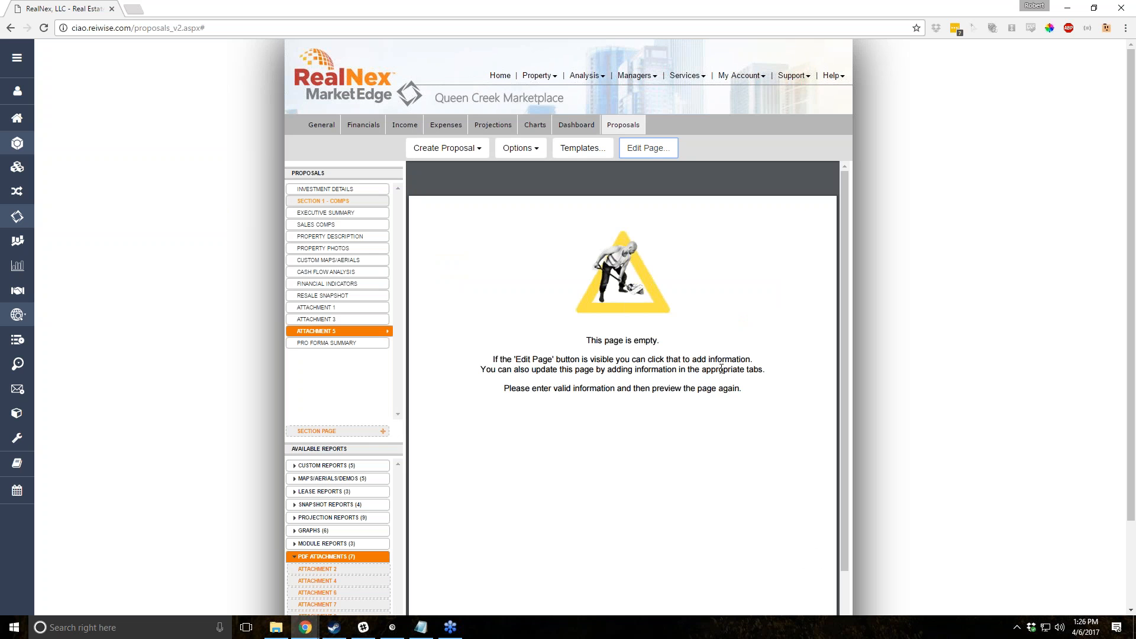
{"action": "left_click", "coordinate": [645, 152]}
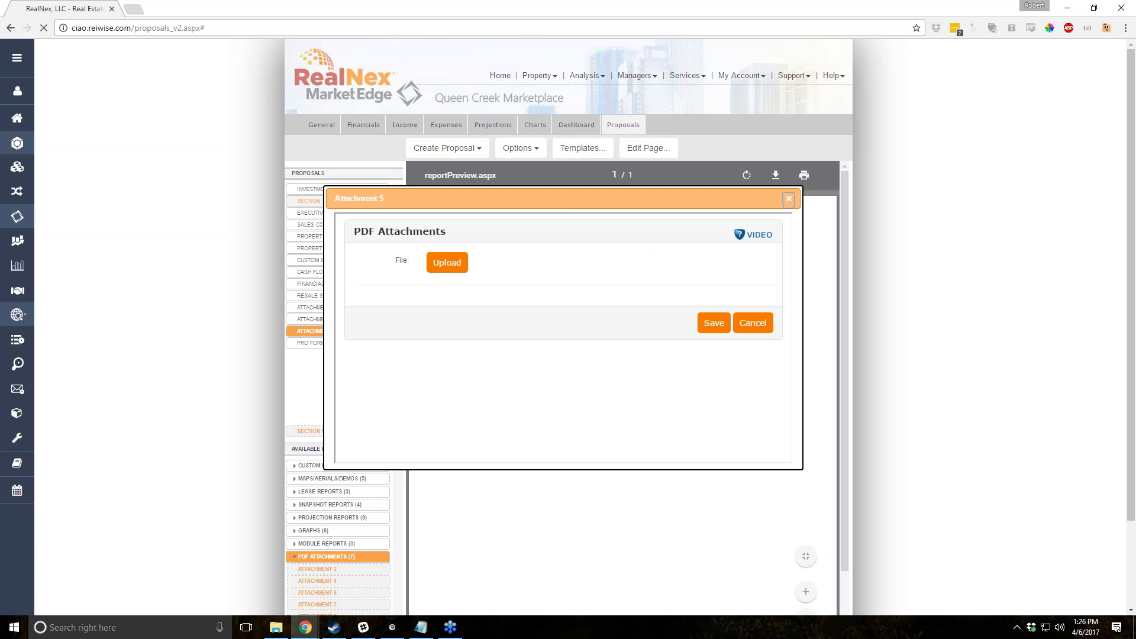
{"action": "left_click", "coordinate": [447, 262]}
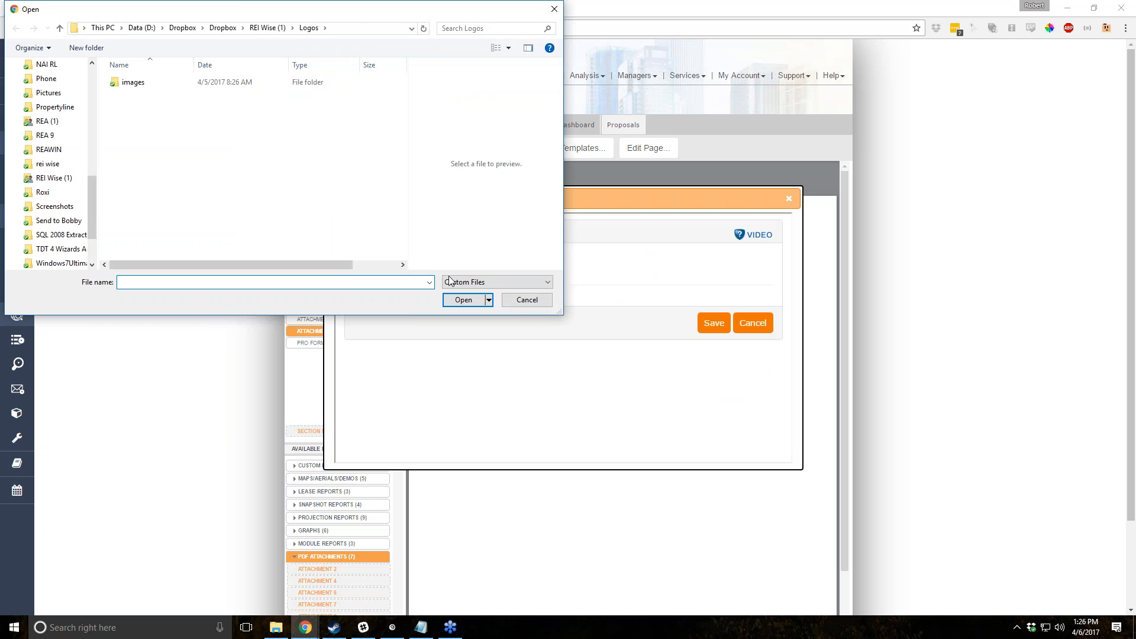
{"action": "left_click_drag", "start_coordinate": [233, 13], "coordinate": [0, 41]}
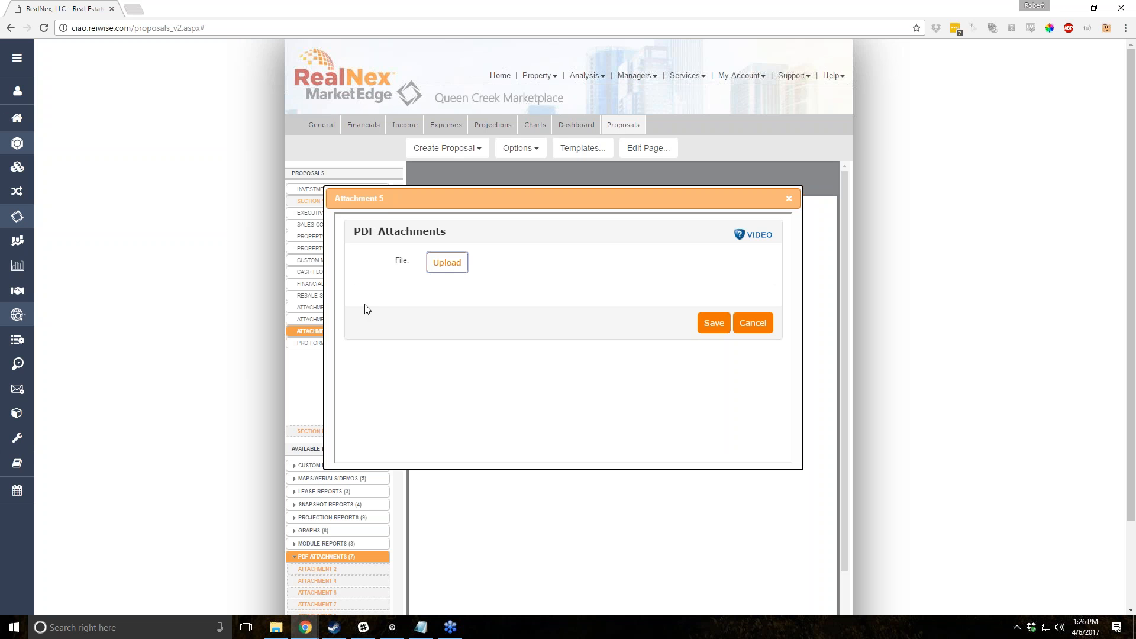
{"action": "left_click", "coordinate": [715, 326]}
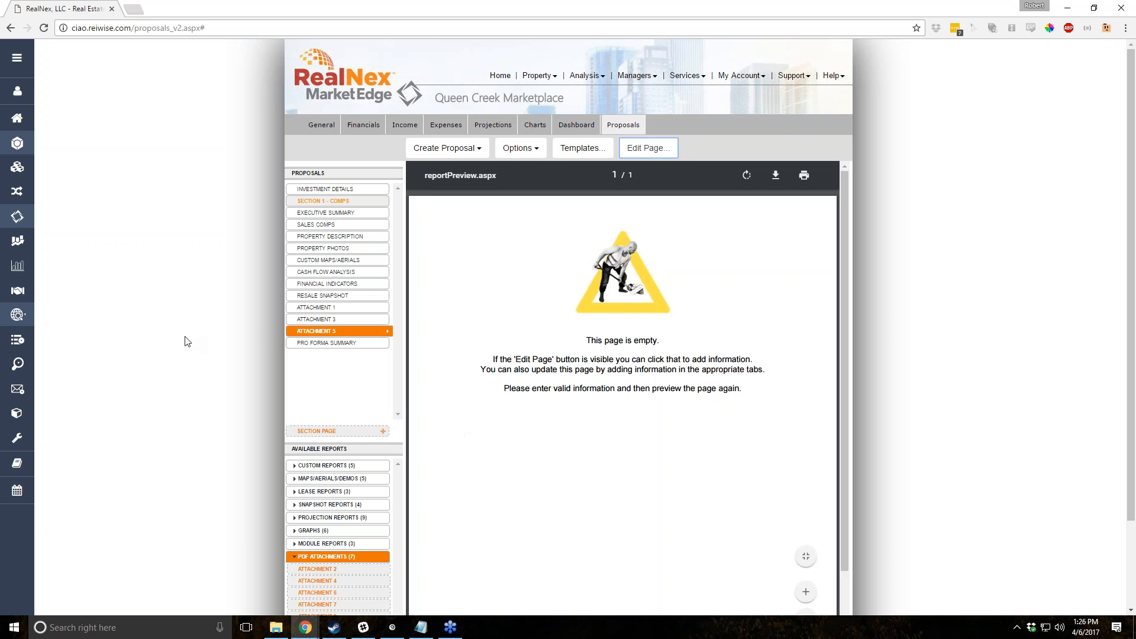
Preview the Attachment 3, Attachment 5 and Attachment 1 pages, and review the Office Profile sheet in Attachment 1 through its rent roll.
{"action": "left_click", "coordinate": [292, 318]}
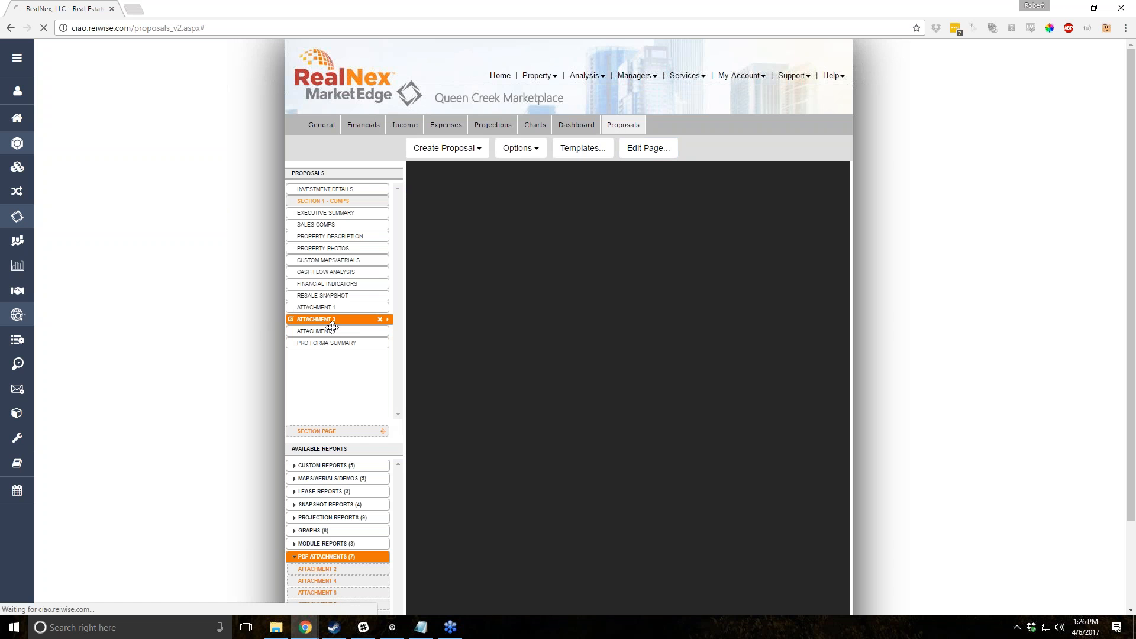
{"action": "left_click", "coordinate": [329, 331]}
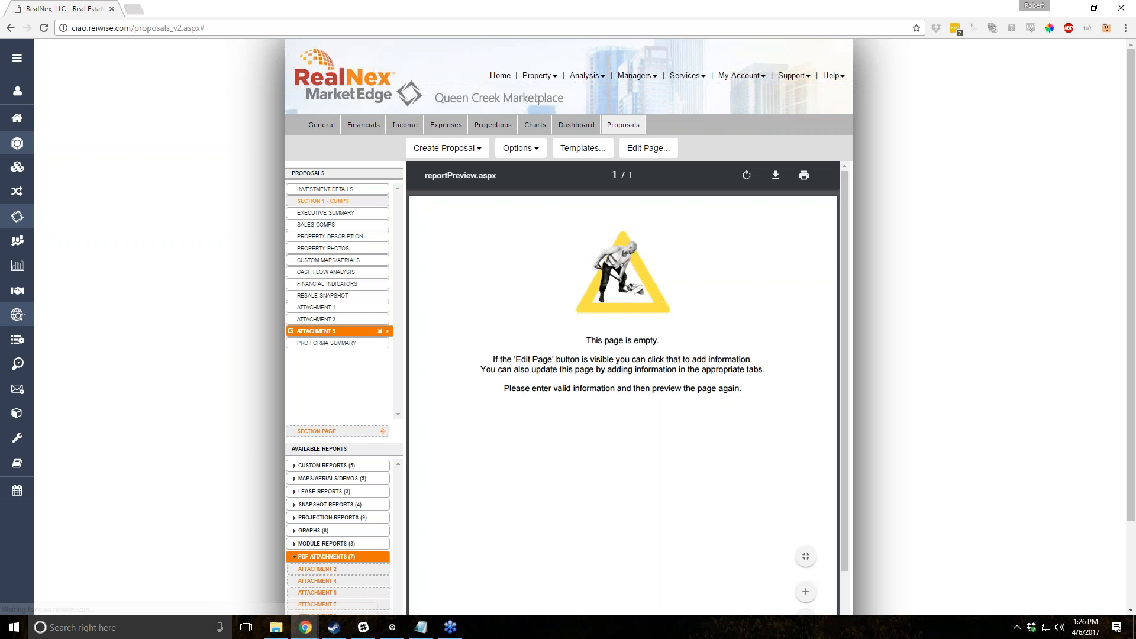
{"action": "left_click", "coordinate": [340, 307]}
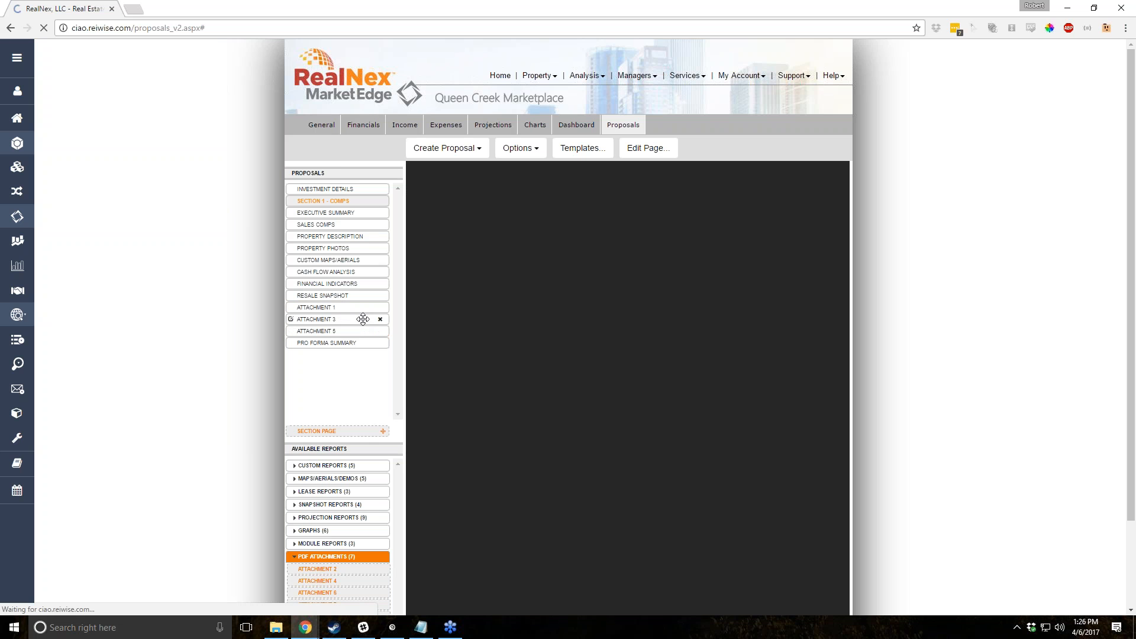
{"action": "scroll", "coordinate": [569, 391], "scroll_direction": "down", "scroll_amount": 5}
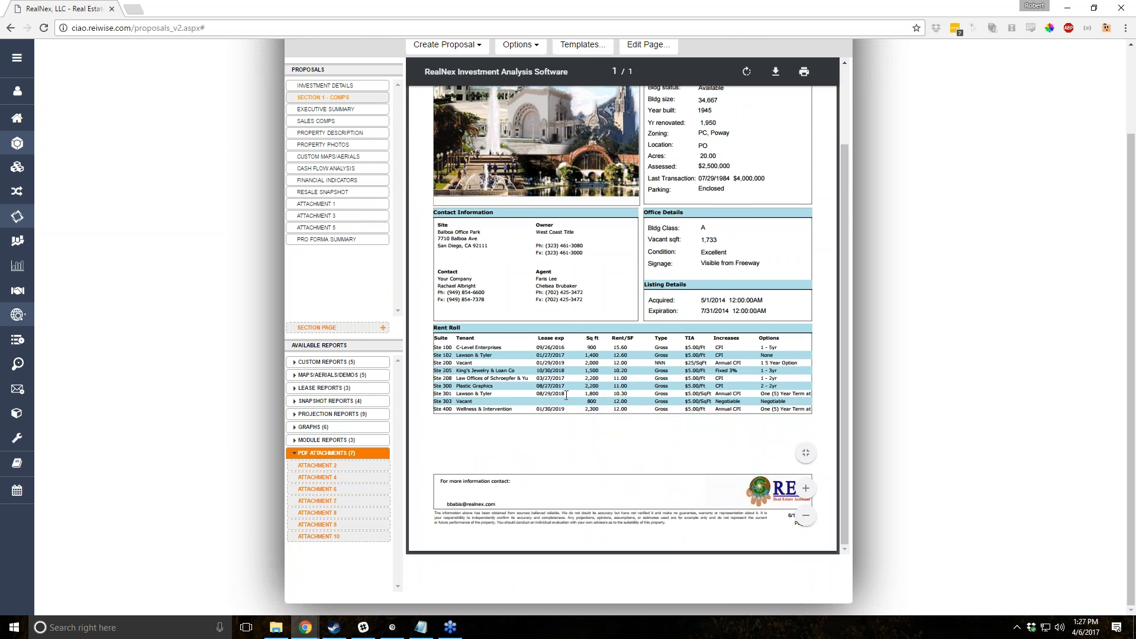
{"action": "scroll", "coordinate": [584, 427], "scroll_direction": "up", "scroll_amount": 1}
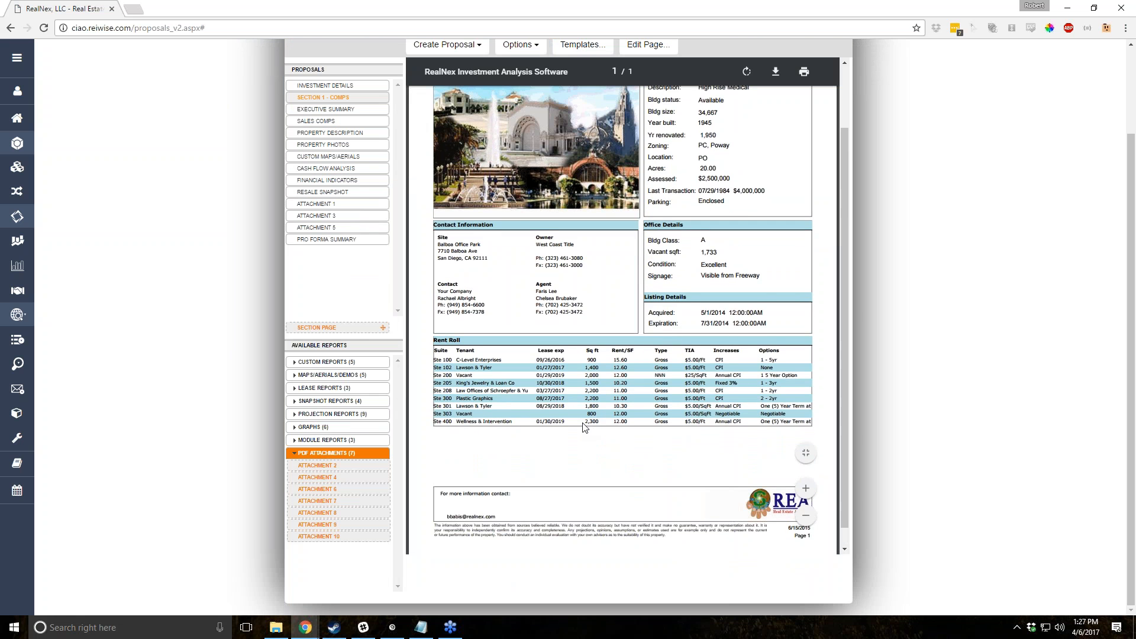
{"action": "scroll", "coordinate": [584, 428], "scroll_direction": "up", "scroll_amount": 5}
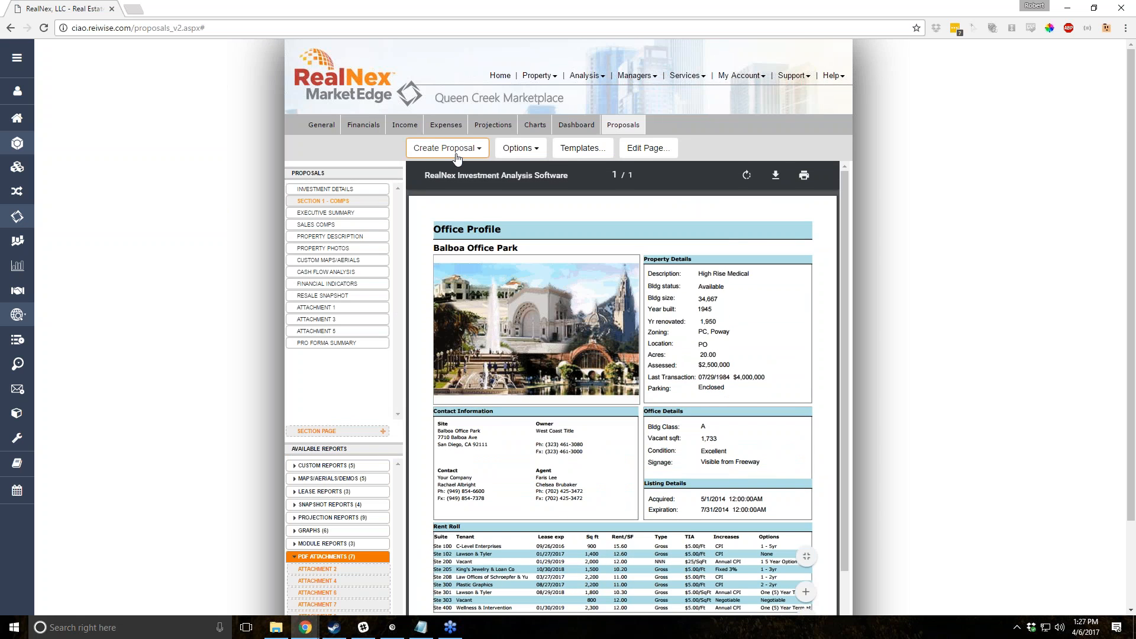
Generate a preview of the full proposal, review it from the table of contents to the Pro Forma Summary, and close it.
{"action": "left_click", "coordinate": [453, 149]}
{"action": "left_click", "coordinate": [449, 171]}
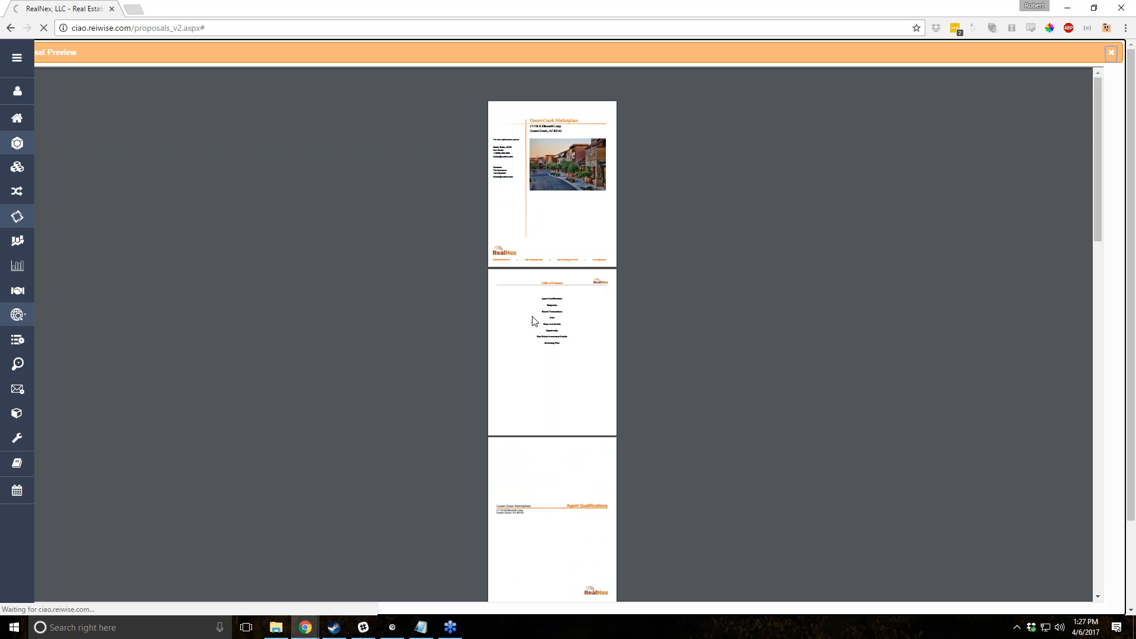
{"action": "scroll", "coordinate": [697, 325], "scroll_direction": "down", "scroll_amount": 10}
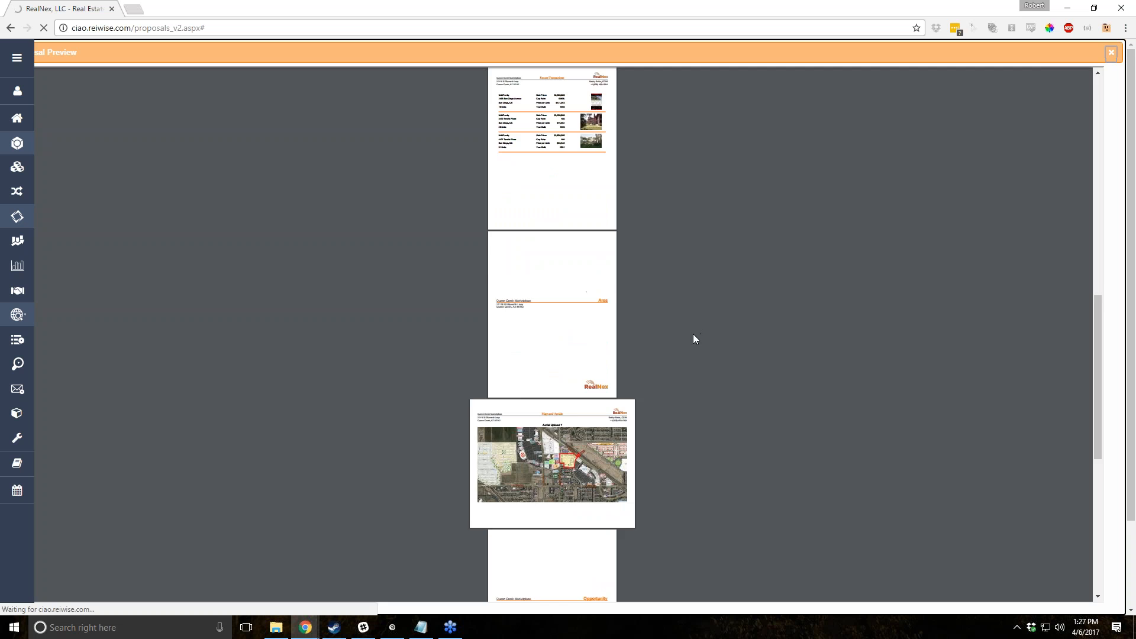
{"action": "scroll", "coordinate": [694, 338], "scroll_direction": "down", "scroll_amount": 3}
{"action": "scroll", "coordinate": [580, 443], "scroll_direction": "up", "scroll_amount": 3}
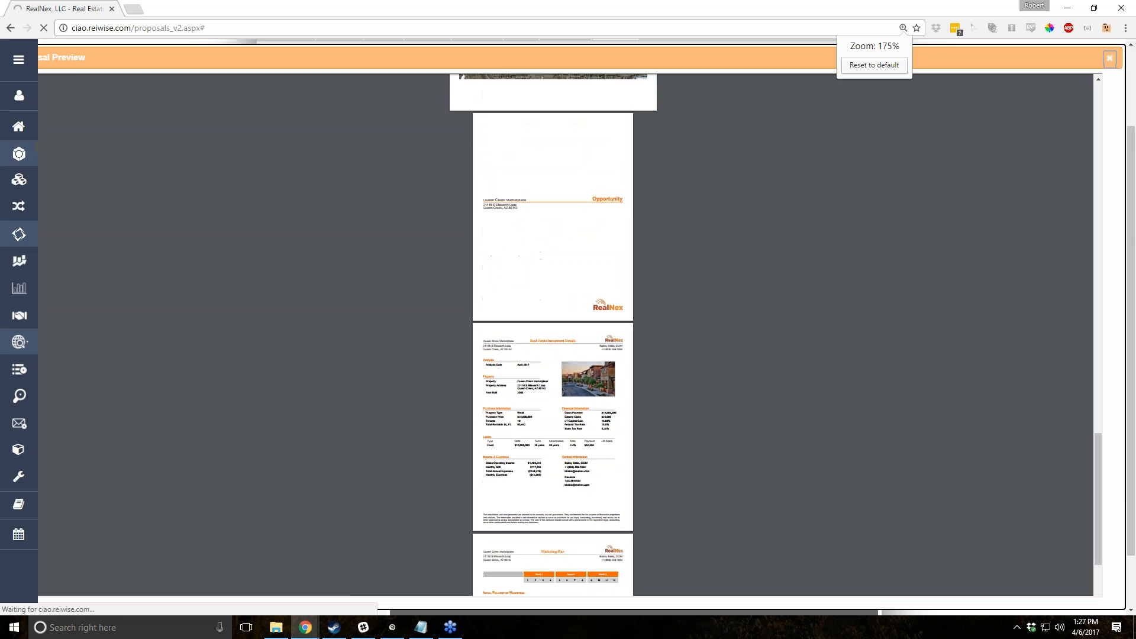
{"action": "scroll", "coordinate": [580, 443], "scroll_direction": "up", "scroll_amount": 2}
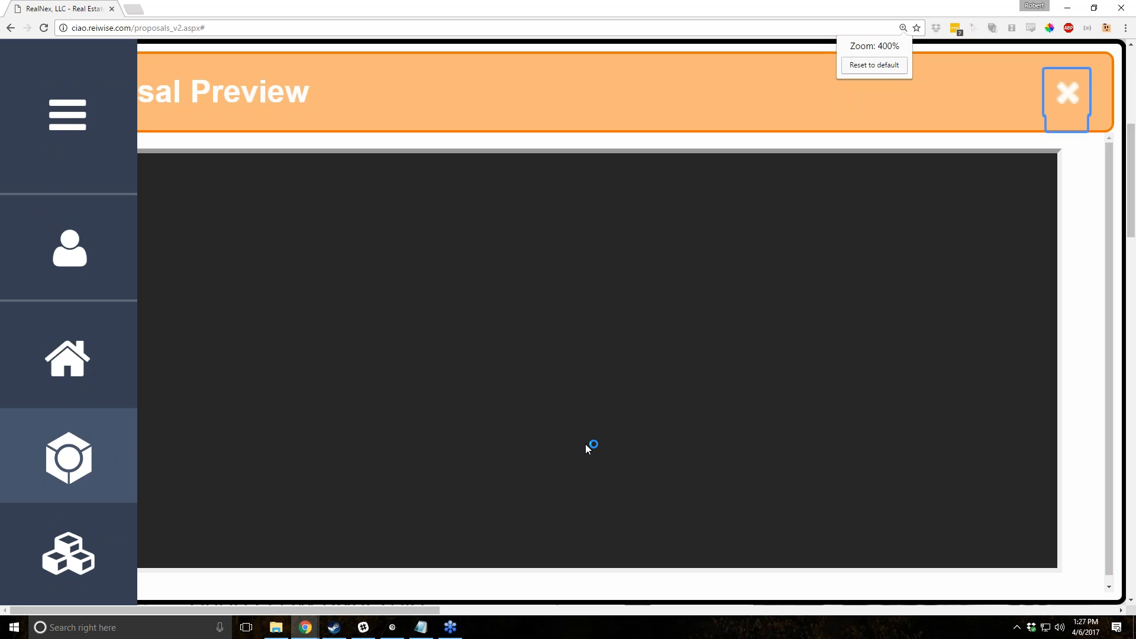
{"action": "scroll", "coordinate": [599, 434], "scroll_direction": "down", "scroll_amount": 6}
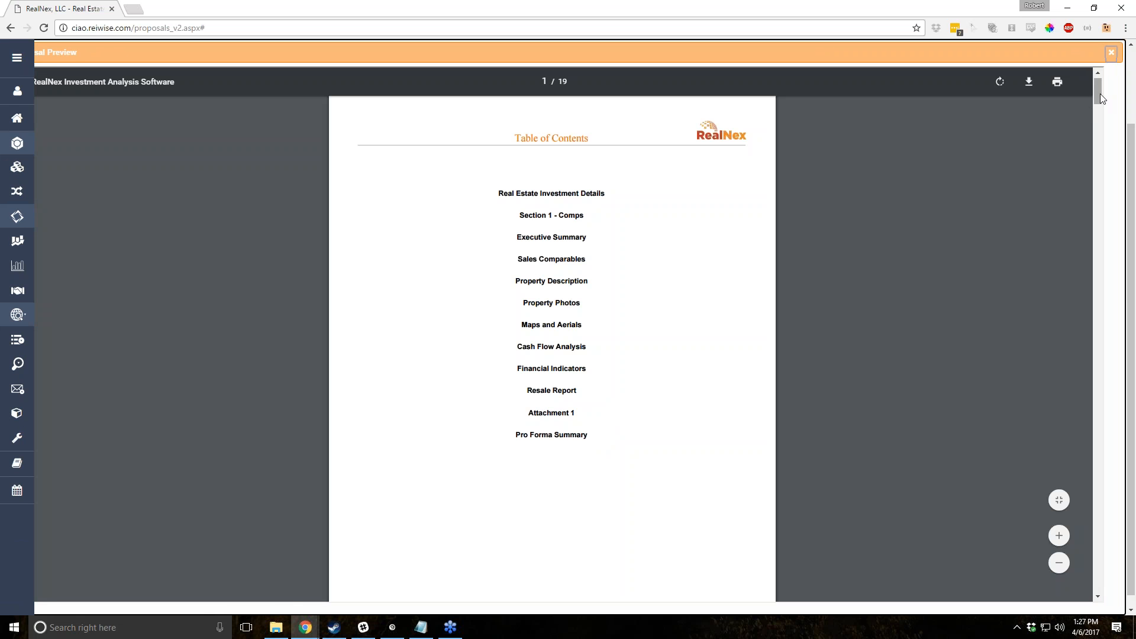
{"action": "left_click_drag", "start_coordinate": [1099, 96], "coordinate": [1080, 584]}
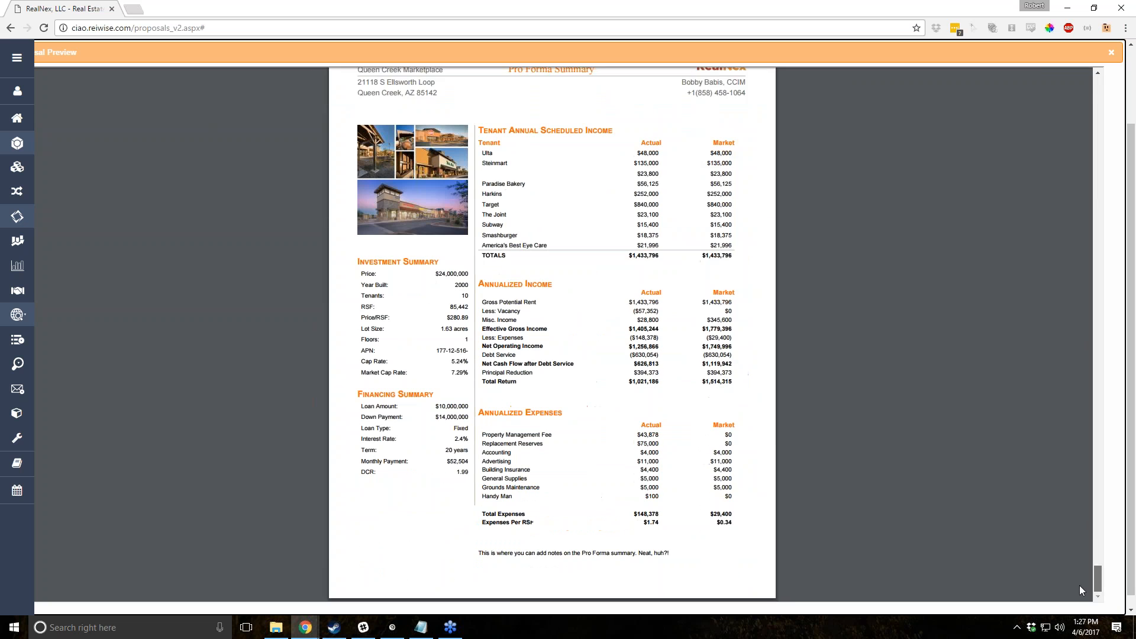
{"action": "left_click", "coordinate": [1111, 52]}
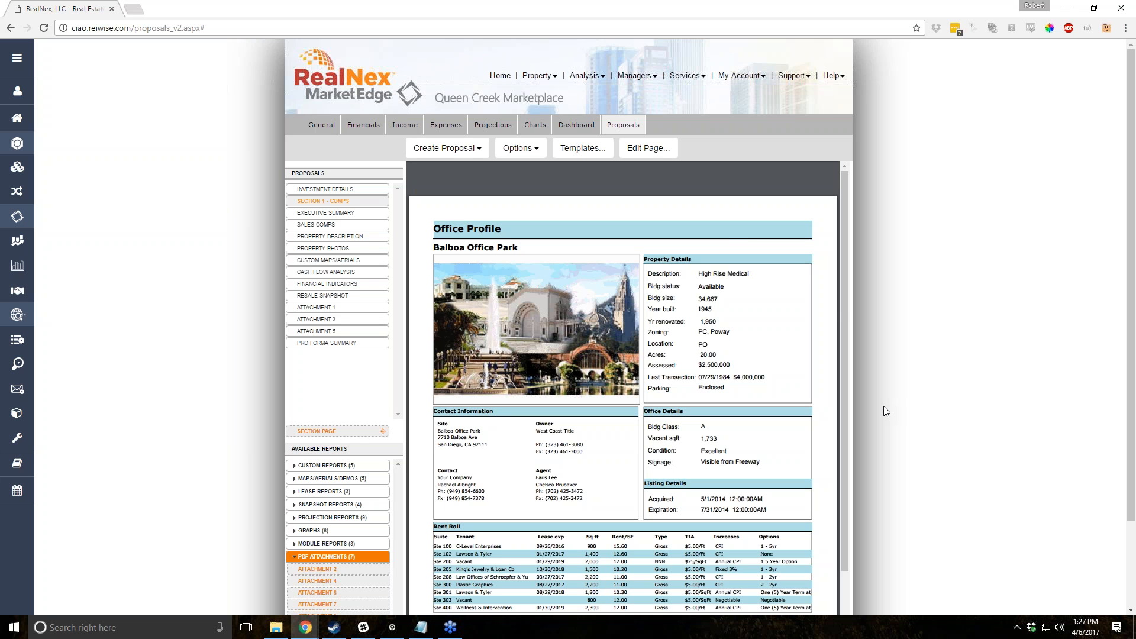
Open the Flyers service for the property and choose the "1 Page, 1 Photo w/ Text" template.
{"action": "left_click", "coordinate": [632, 76]}
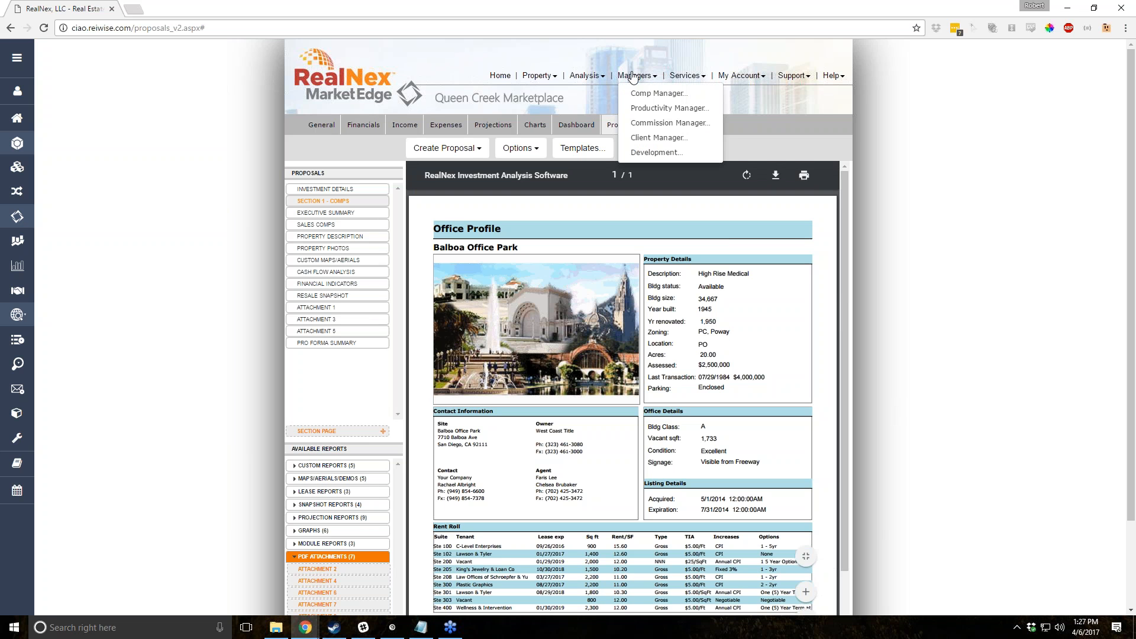
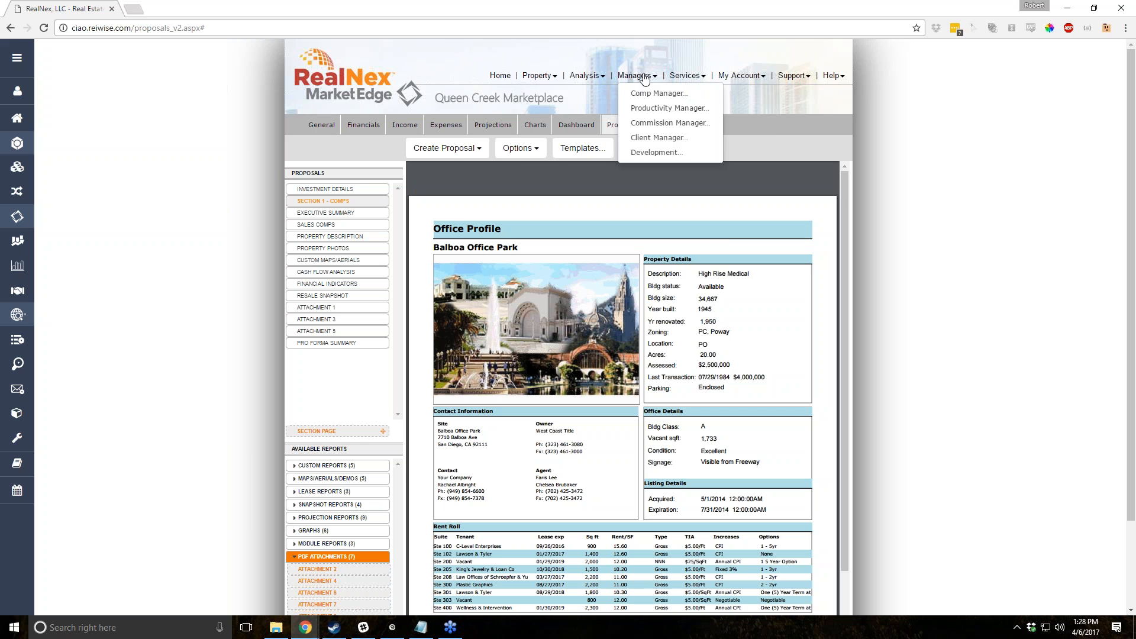
{"action": "mouse_move", "coordinate": [685, 77]}
{"action": "mouse_move", "coordinate": [704, 93]}
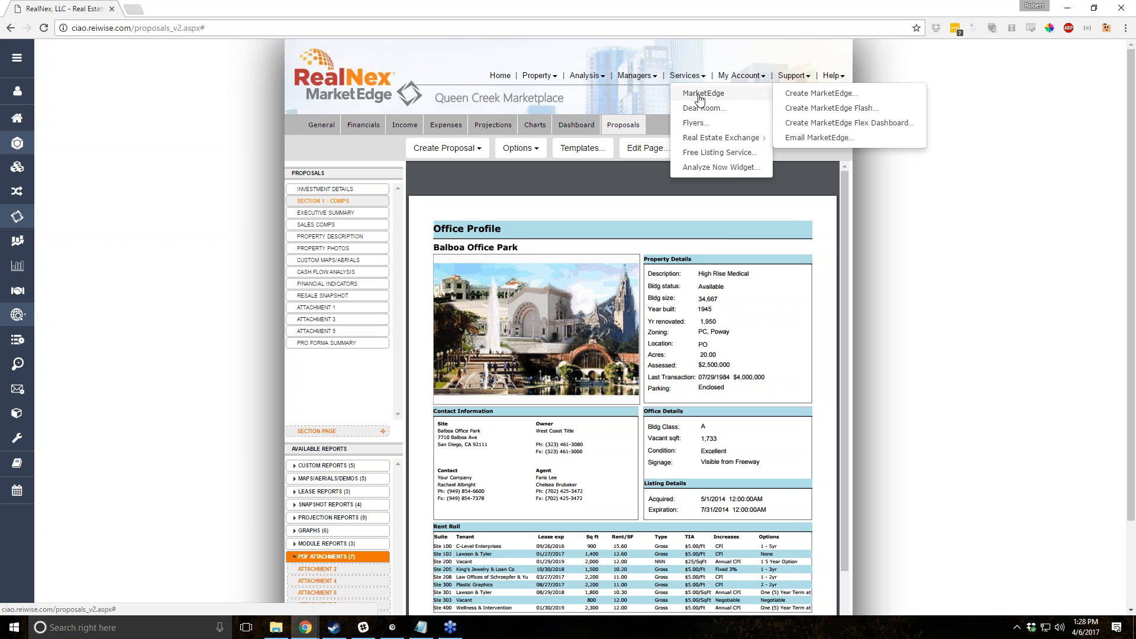
{"action": "left_click", "coordinate": [697, 123]}
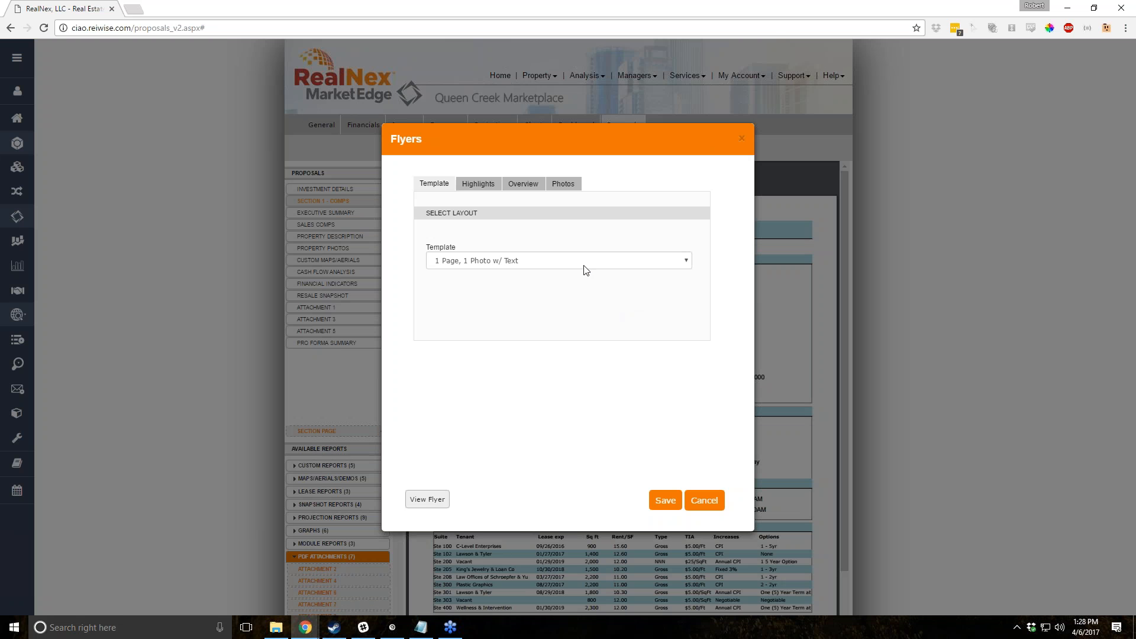
{"action": "left_click", "coordinate": [583, 262]}
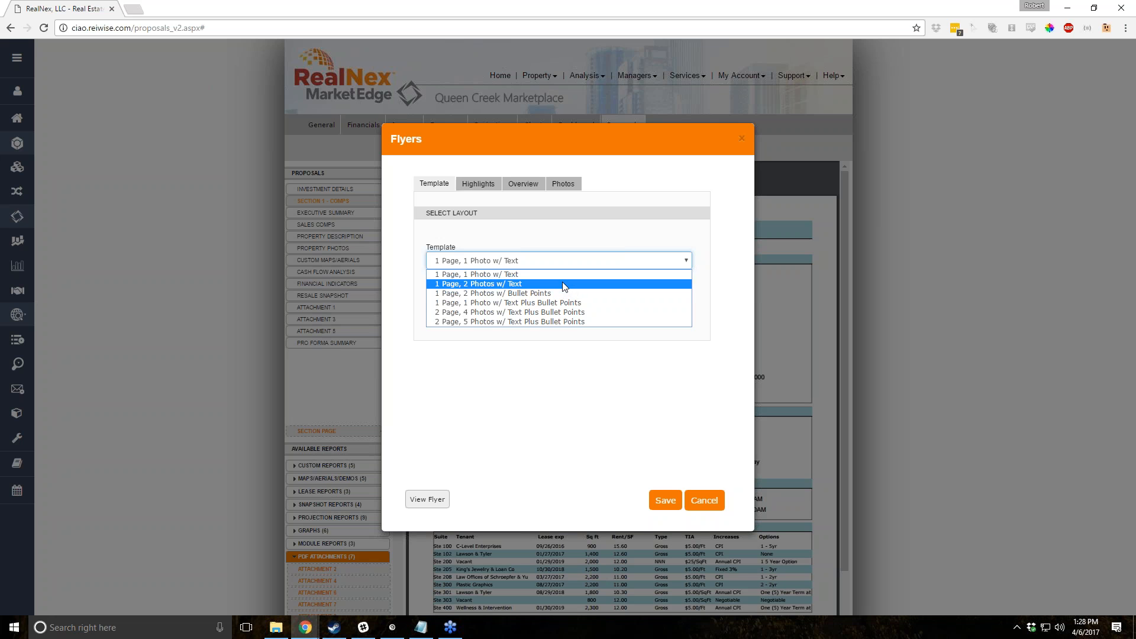
{"action": "left_click", "coordinate": [563, 275]}
Fill the flyer's first Investment Overview text box with the sentence "This is the text." repeated many times, and save the flyer.
{"action": "left_click", "coordinate": [472, 186]}
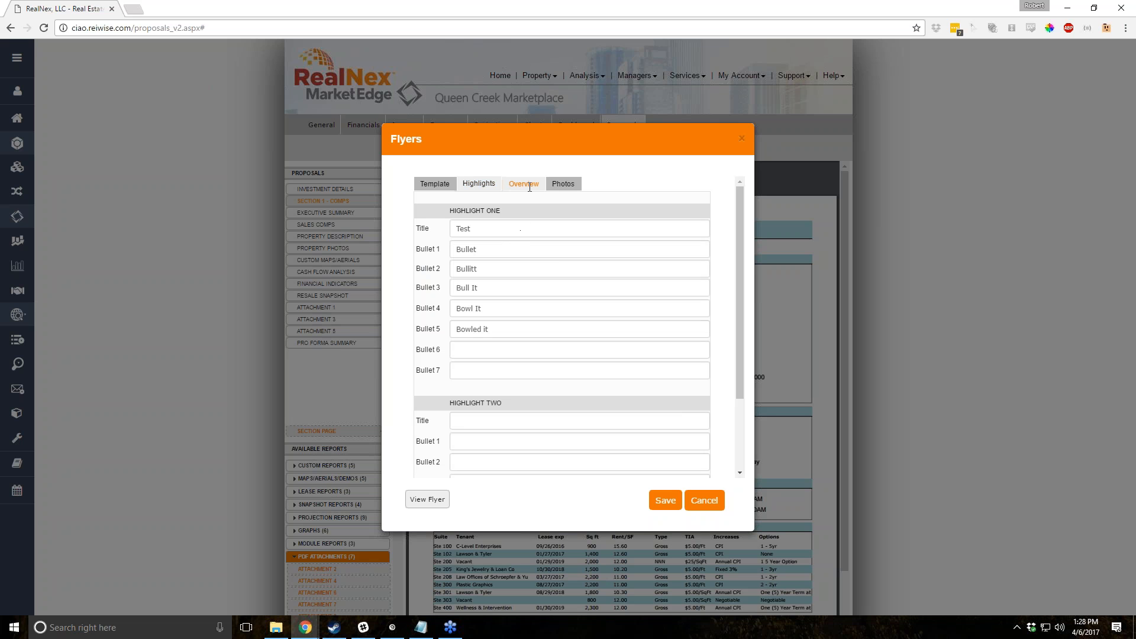
{"action": "left_click", "coordinate": [523, 184]}
{"action": "left_click", "coordinate": [566, 185]}
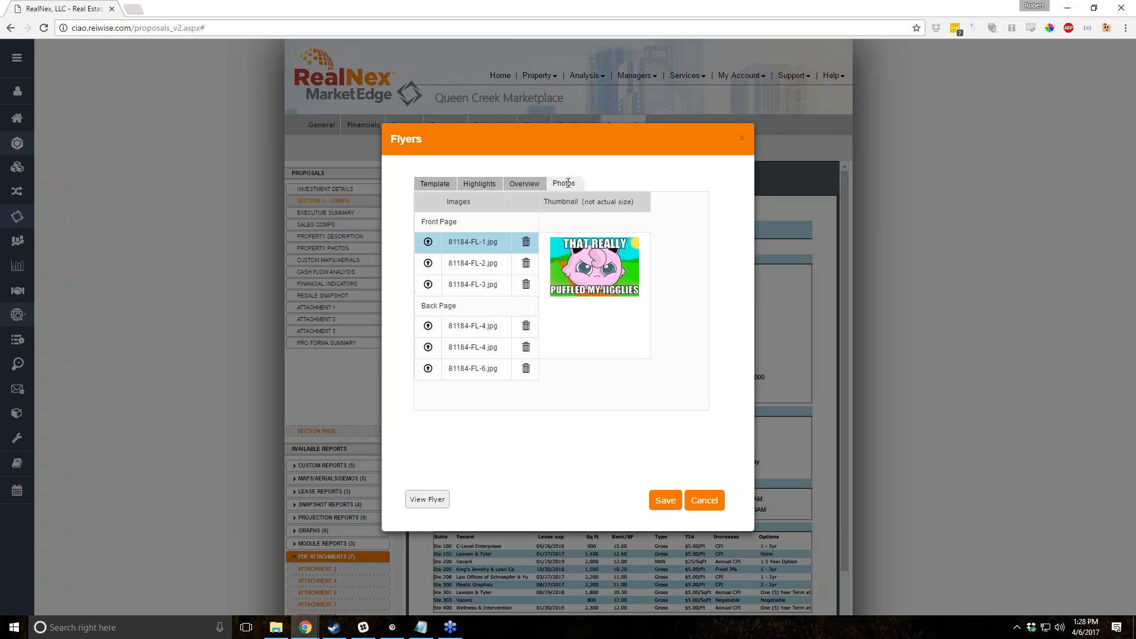
{"action": "left_click", "coordinate": [521, 184]}
{"action": "left_click", "coordinate": [517, 263]}
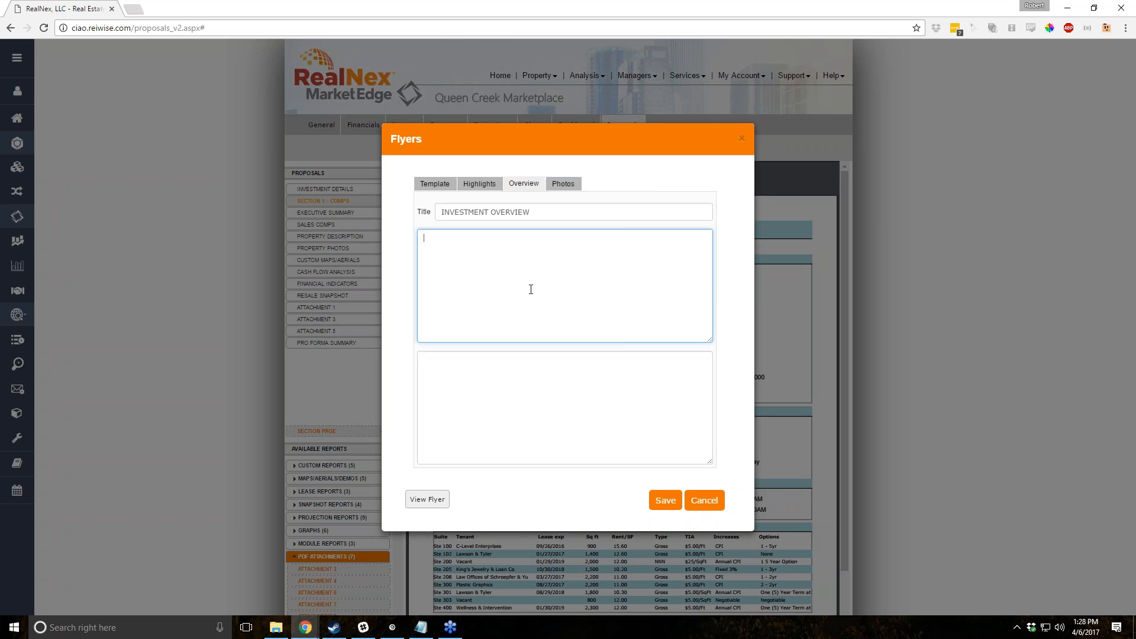
{"action": "type", "text": "This is the text."}
{"action": "type", "text": "This is the text."}
{"action": "key", "text": "ctrl+a"}
{"action": "key", "text": "ctrl+c"}
{"action": "key", "text": "Right"}
{"action": "key", "text": "ctrl+v"}
{"action": "key", "text": "ctrl+v"}
{"action": "key", "text": "ctrl+v"}
{"action": "key", "text": "ctrl+v"}
{"action": "key", "text": "ctrl+v"}
{"action": "key", "text": "ctrl+v"}
{"action": "key", "text": "ctrl+v"}
{"action": "key", "text": "ctrl+v"}
{"action": "key", "text": "ctrl+v"}
{"action": "key", "text": "ctrl+v"}
{"action": "key", "text": "ctrl+v"}
{"action": "key", "text": "ctrl+v"}
{"action": "key", "text": "ctrl+v"}
{"action": "key", "text": "ctrl+v"}
{"action": "key", "text": "ctrl+v"}
{"action": "key", "text": "ctrl+v"}
{"action": "key", "text": "ctrl+v"}
{"action": "key", "text": "ctrl+v"}
{"action": "key", "text": "ctrl+v"}
{"action": "key", "text": "ctrl+v"}
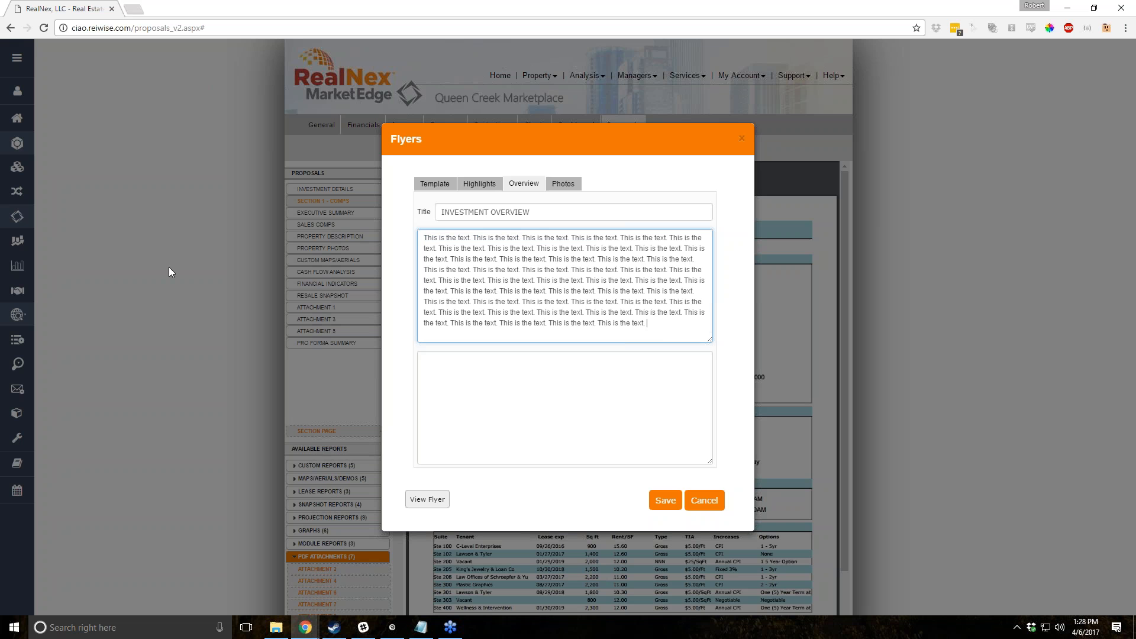
{"action": "key", "text": "ctrl+v"}
{"action": "left_click", "coordinate": [663, 502]}
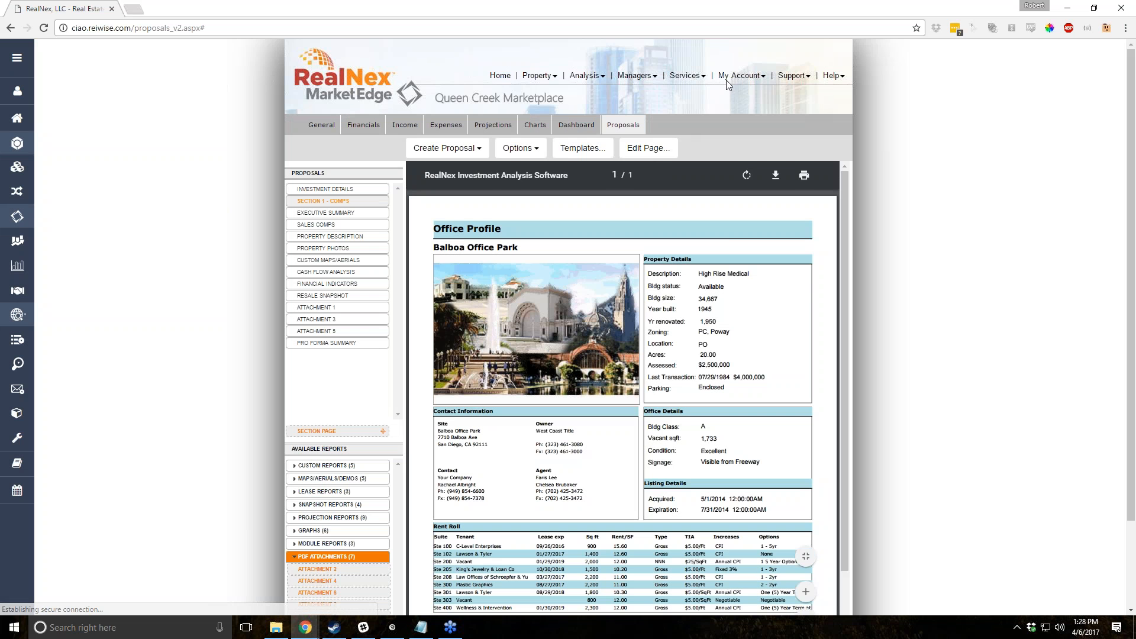
Reopen the flyer setup, view the generated flyer down to its contact footer, and close the preview.
{"action": "left_click", "coordinate": [740, 76]}
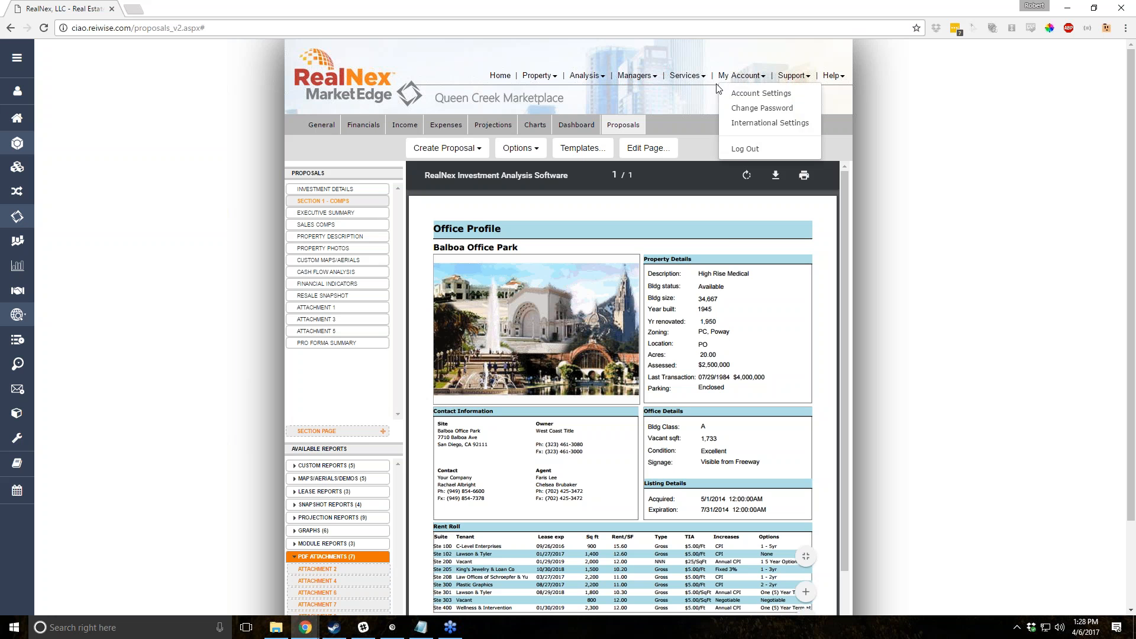
{"action": "left_click", "coordinate": [702, 78]}
{"action": "left_click", "coordinate": [695, 123]}
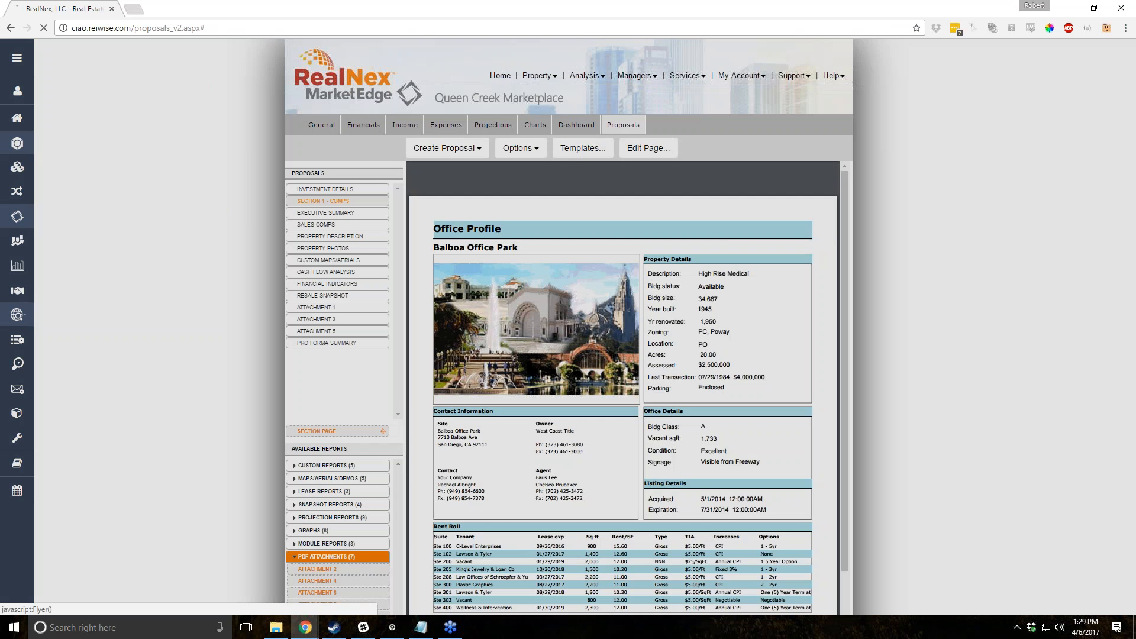
{"action": "left_click", "coordinate": [427, 499]}
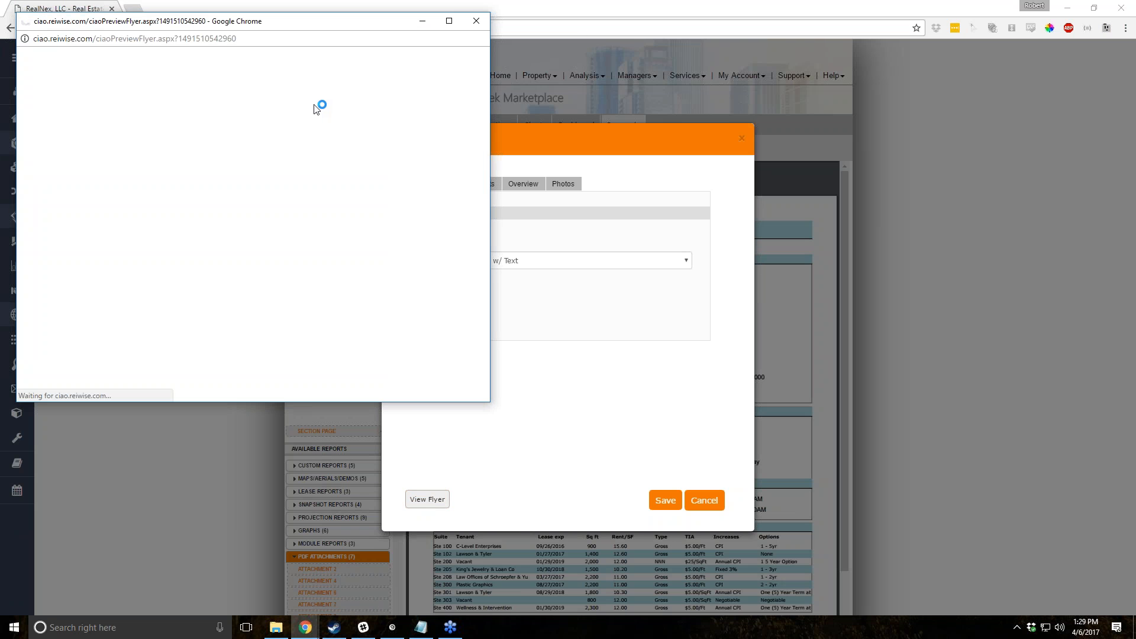
{"action": "scroll", "coordinate": [326, 155], "scroll_direction": "down", "scroll_amount": 3}
{"action": "scroll", "coordinate": [326, 155], "scroll_direction": "down", "scroll_amount": 3}
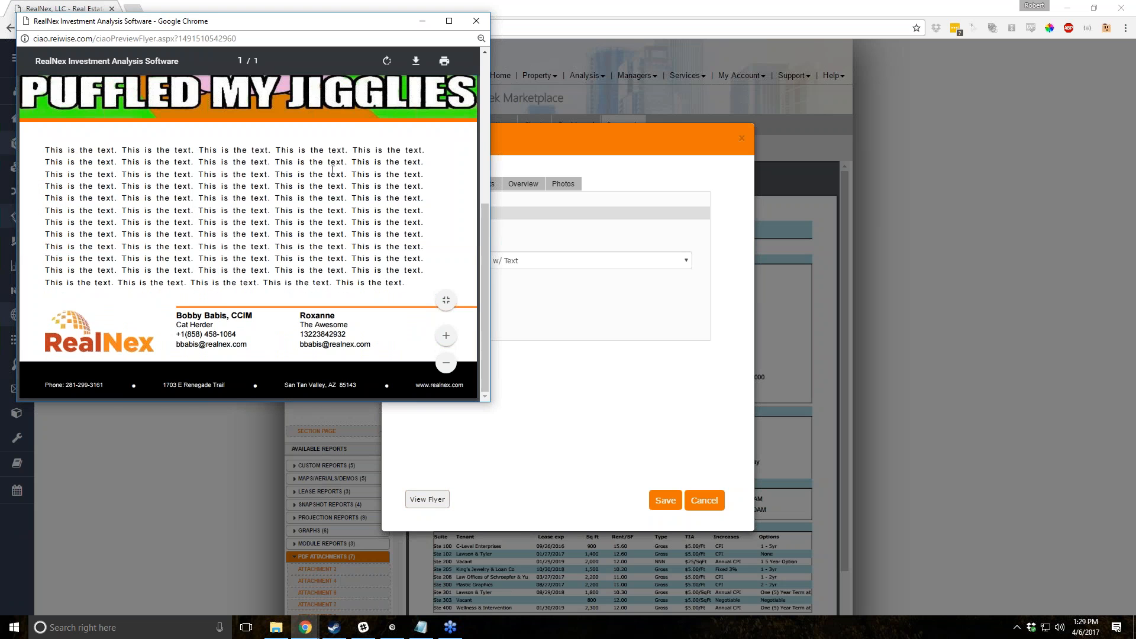
{"action": "left_click", "coordinate": [476, 21]}
Delete the first front-page photo, 81184-FL-1.jpg, from the flyer and select 81184-FL-2.jpg.
{"action": "left_click", "coordinate": [563, 183]}
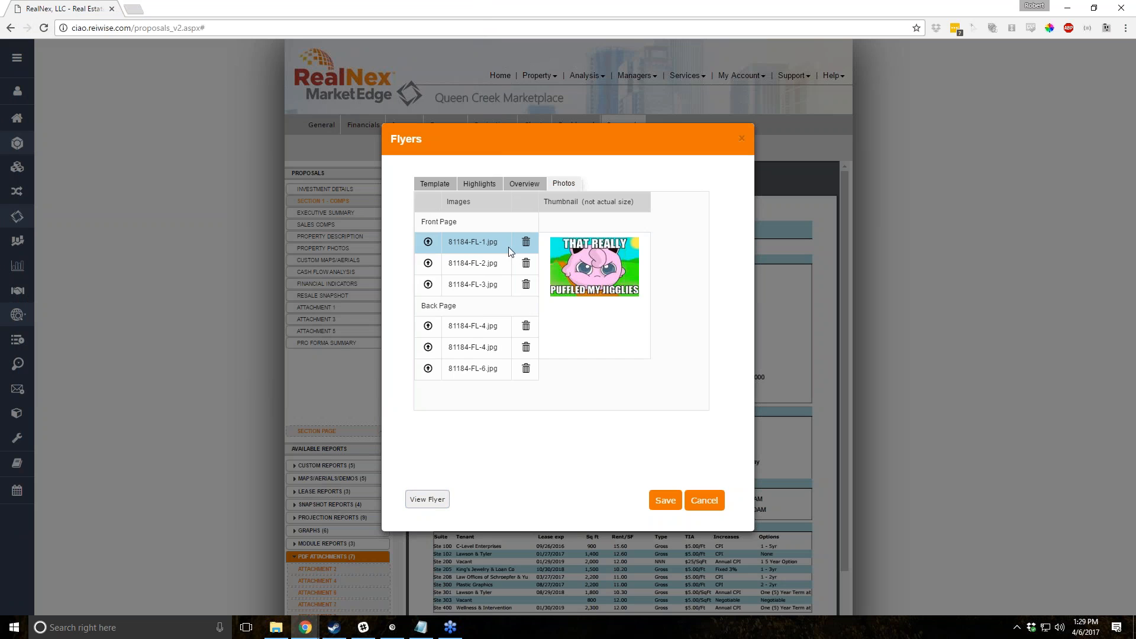
{"action": "left_click", "coordinate": [525, 243]}
{"action": "left_click", "coordinate": [486, 264]}
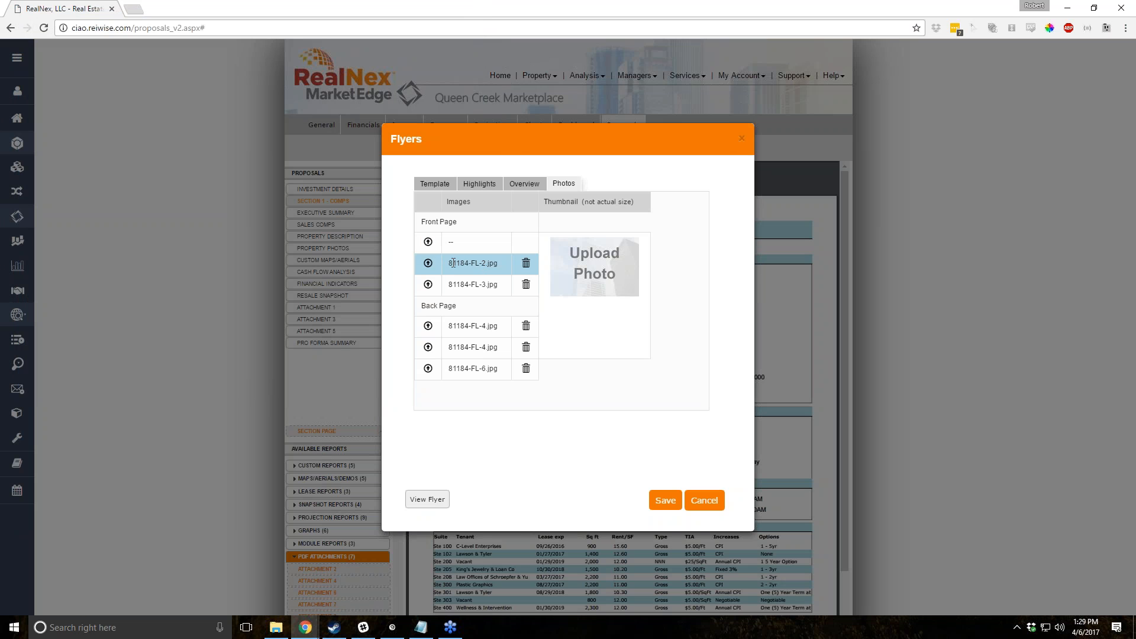
Delete the front-page photos 81184-FL-2.jpg and 81184-FL-3.jpg from the flyer.
{"action": "left_click", "coordinate": [526, 264]}
{"action": "left_click", "coordinate": [470, 284]}
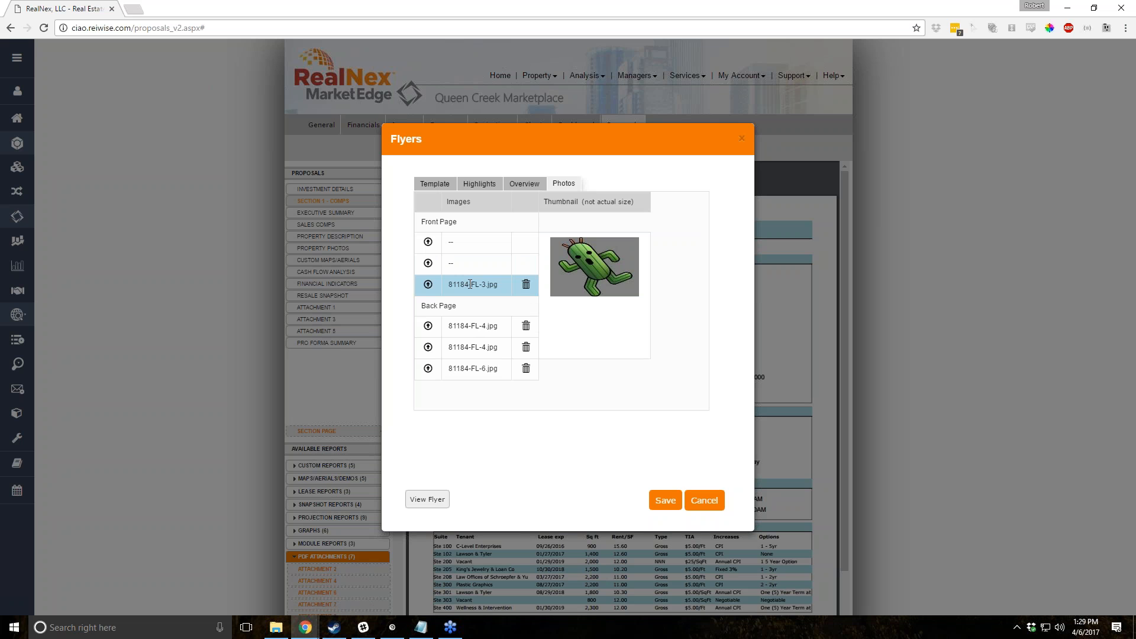
{"action": "left_click", "coordinate": [525, 286]}
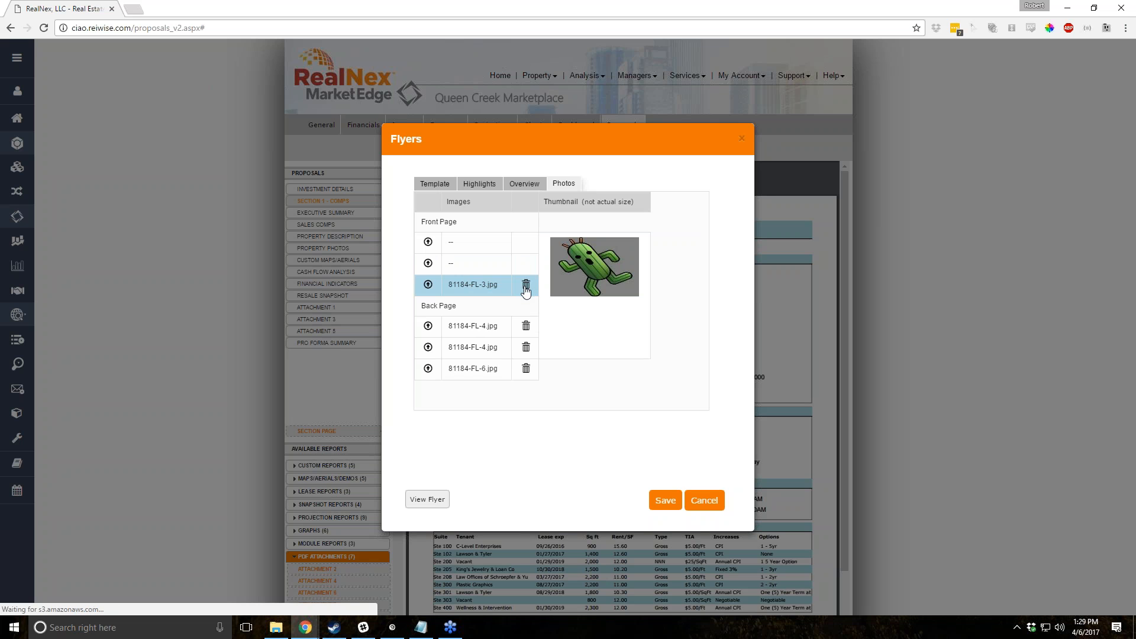
Check the thumbnails of the three back-page photos, select the first empty front-page photo slot, and save the flyer.
{"action": "left_click", "coordinate": [498, 326]}
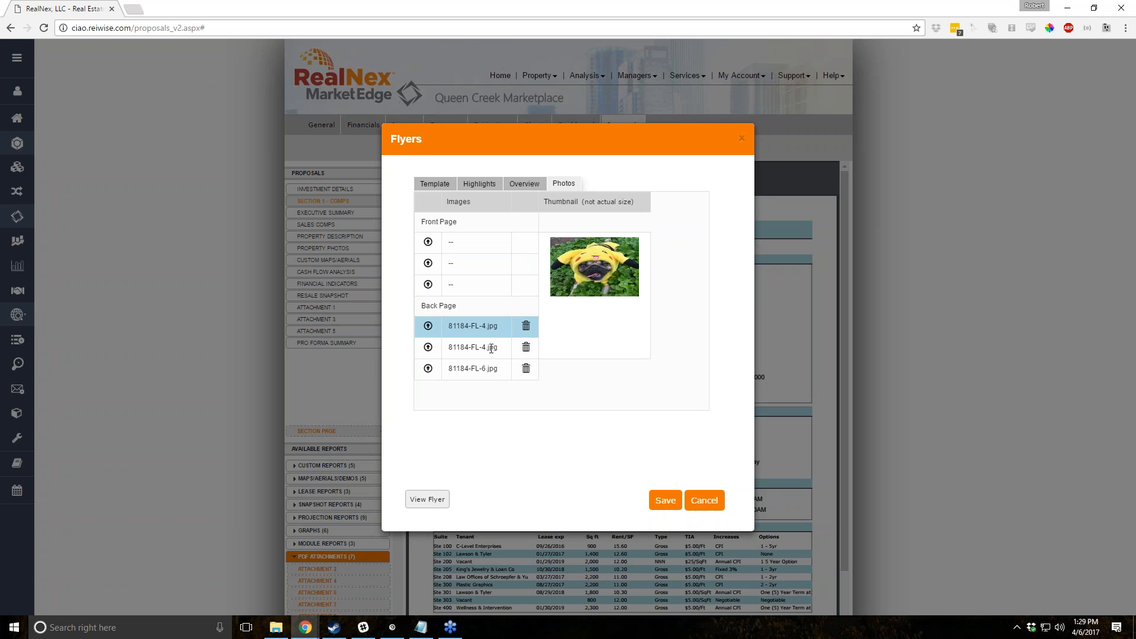
{"action": "left_click", "coordinate": [492, 347]}
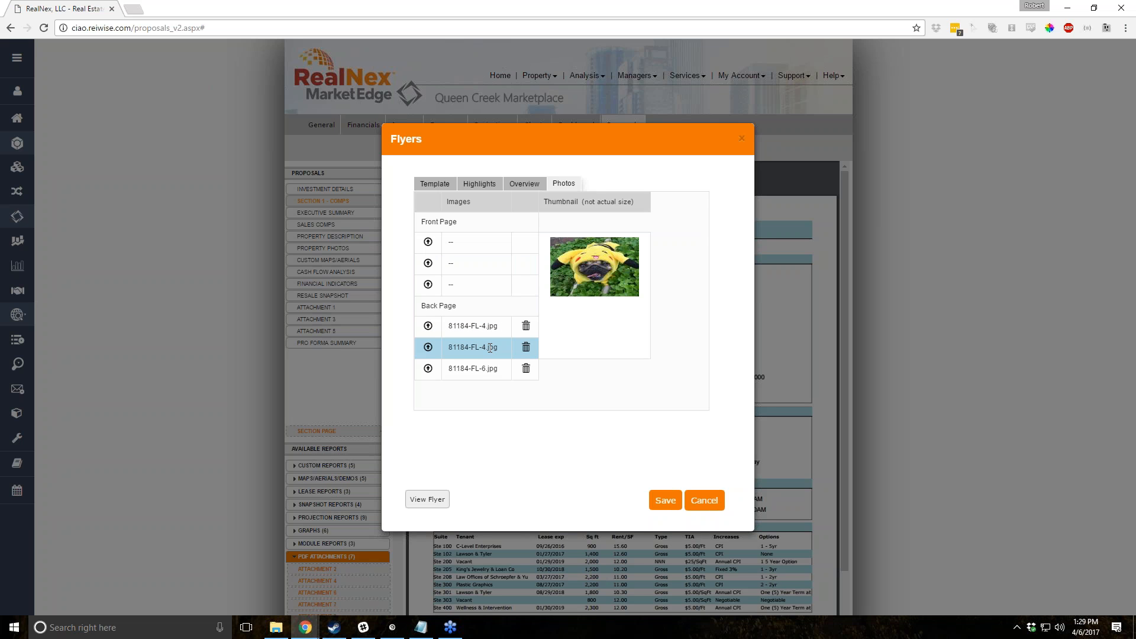
{"action": "left_click", "coordinate": [490, 370]}
{"action": "left_click", "coordinate": [496, 249]}
{"action": "left_click", "coordinate": [428, 244]}
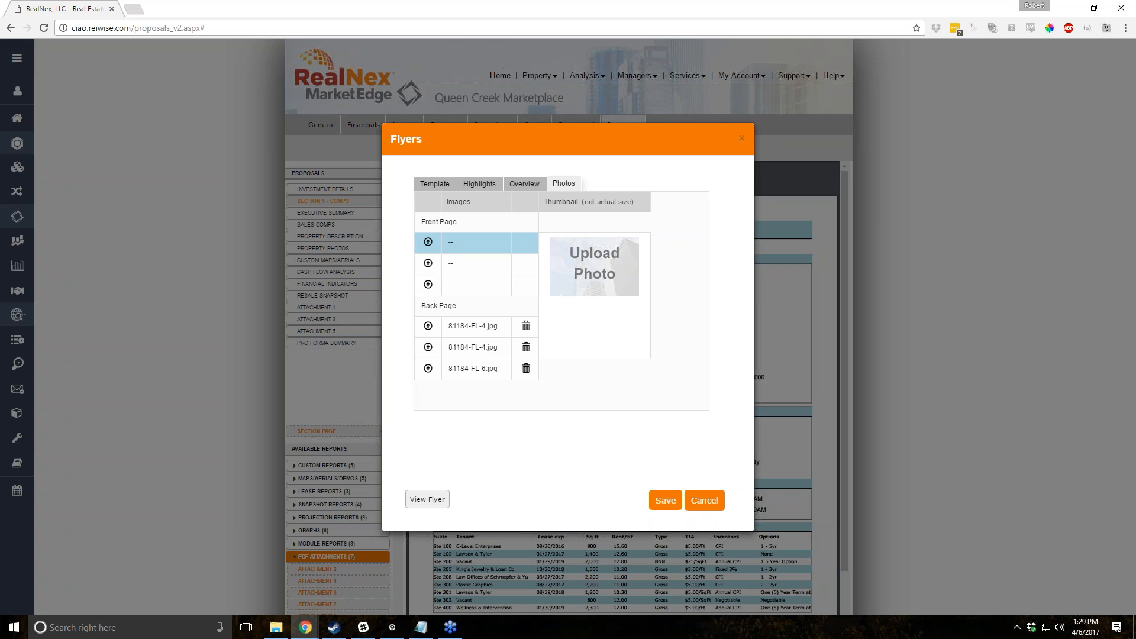
{"action": "left_click", "coordinate": [665, 500]}
Reopen the flyer setup, view the generated flyer from header to contact footer, and close both the preview and the setup.
{"action": "left_click", "coordinate": [687, 76]}
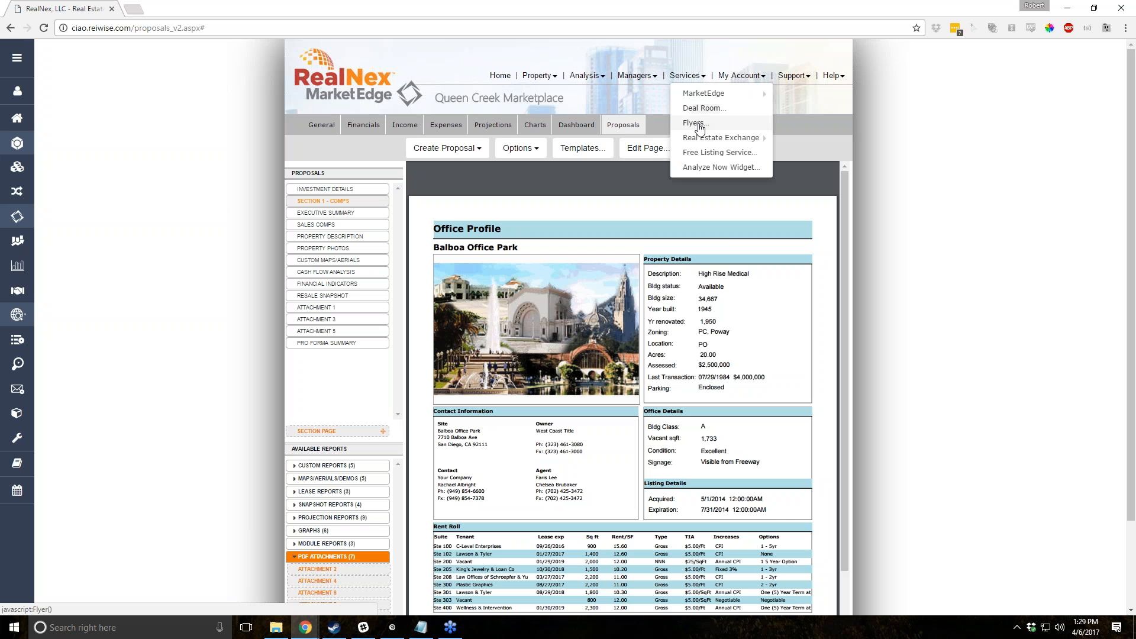
{"action": "left_click", "coordinate": [693, 123]}
{"action": "left_click", "coordinate": [427, 500]}
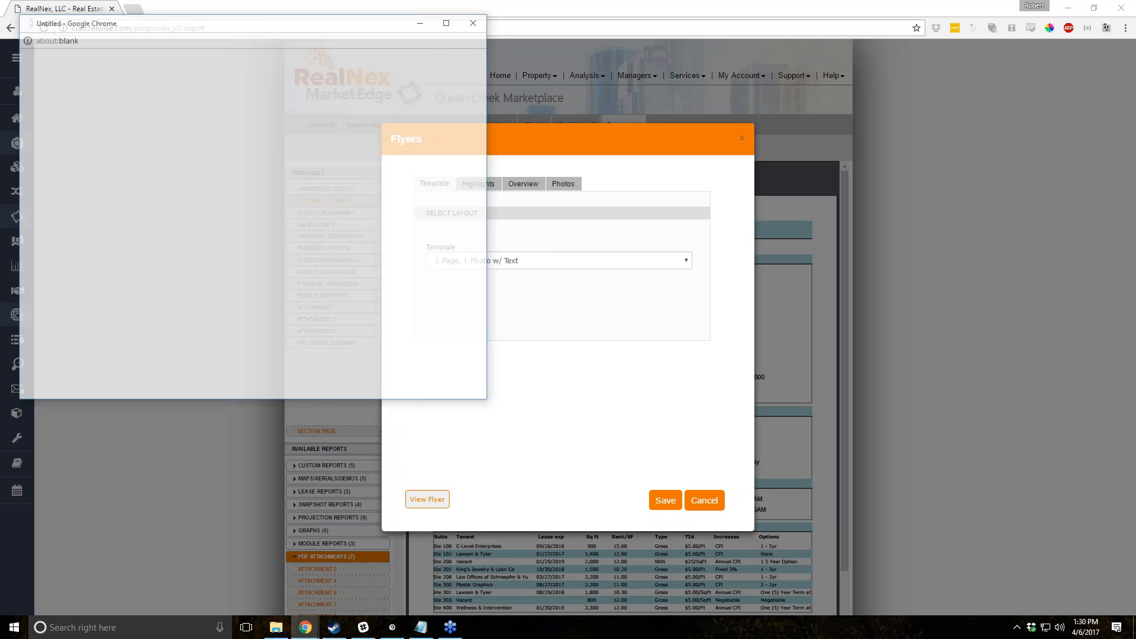
{"action": "left_click_drag", "start_coordinate": [534, 504], "coordinate": [637, 615]}
{"action": "scroll", "coordinate": [499, 290], "scroll_direction": "down", "scroll_amount": 1}
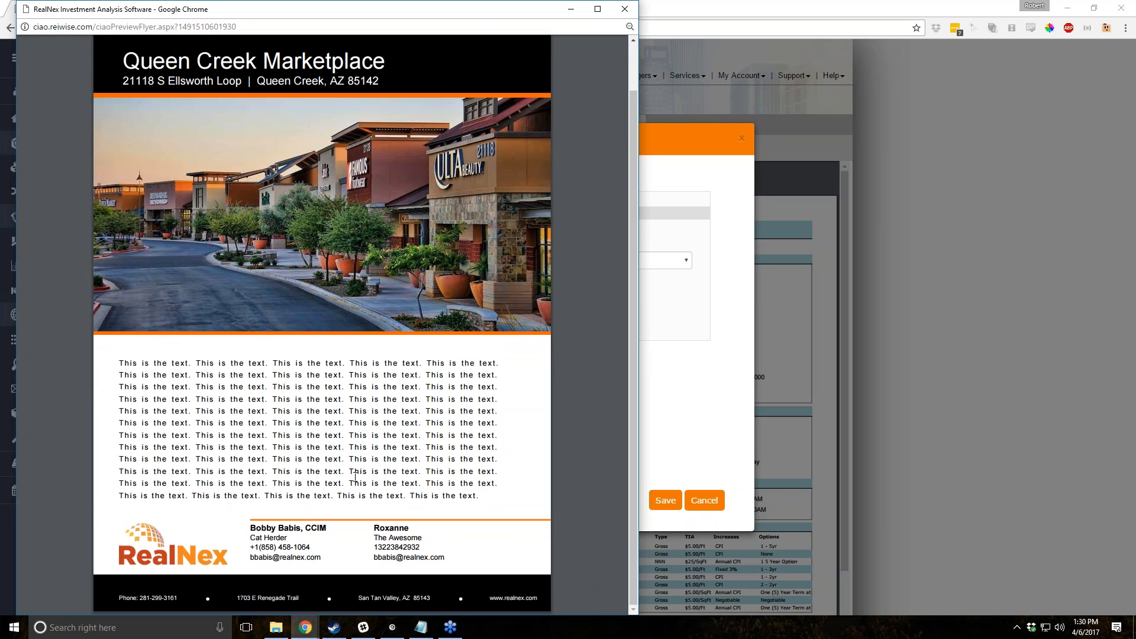
{"action": "scroll", "coordinate": [177, 539], "scroll_direction": "up", "scroll_amount": 1}
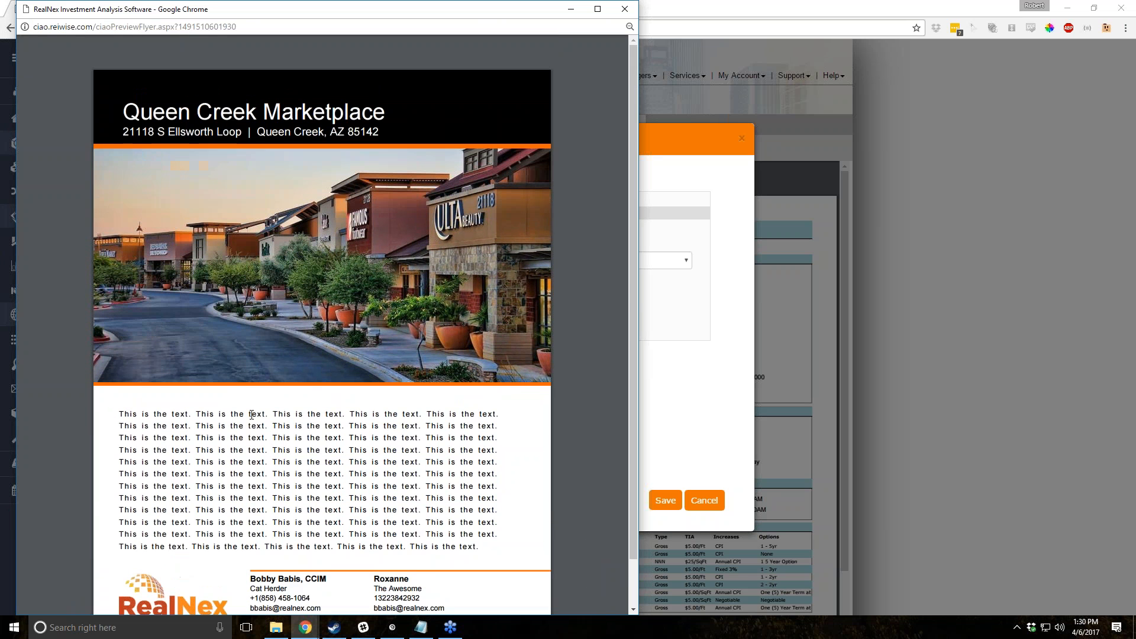
{"action": "scroll", "coordinate": [332, 411], "scroll_direction": "down", "scroll_amount": 1}
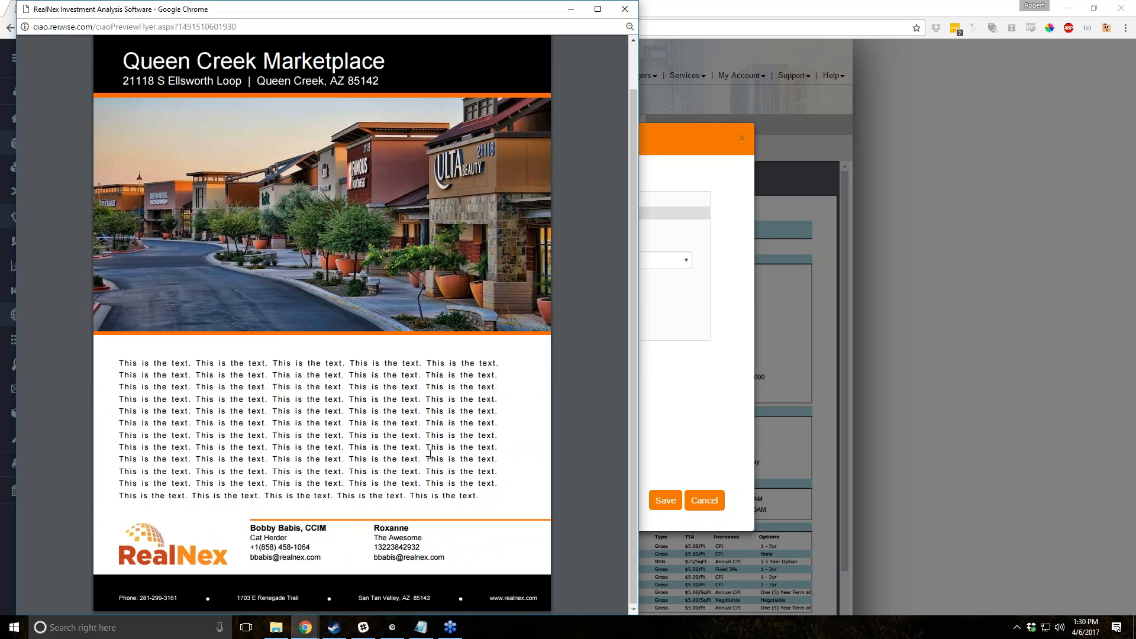
{"action": "scroll", "coordinate": [621, 70], "scroll_direction": "up", "scroll_amount": 1}
{"action": "left_click", "coordinate": [621, 12]}
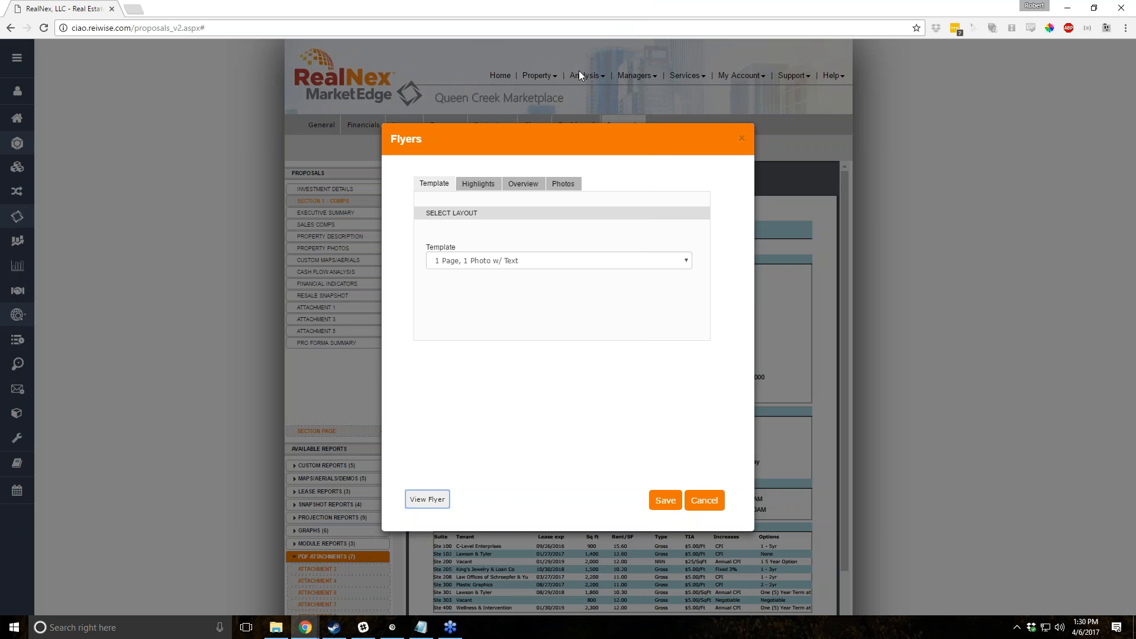
{"action": "left_click", "coordinate": [742, 138]}
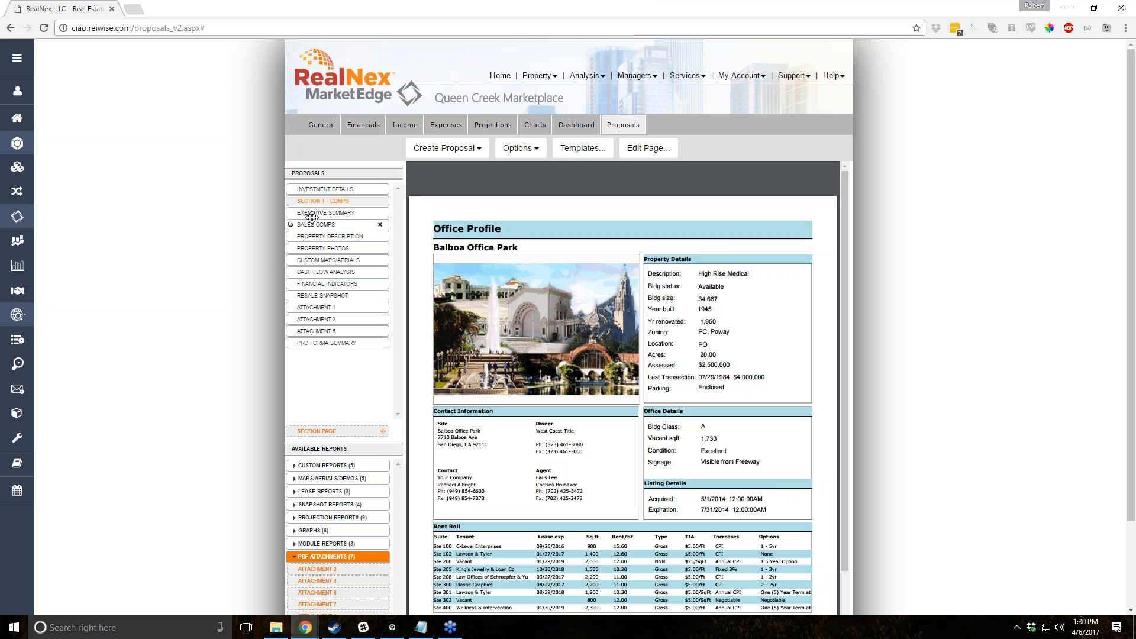
Open the MarketEdge property website setup for the property and turn on the Map Street View option.
{"action": "left_click", "coordinate": [686, 75]}
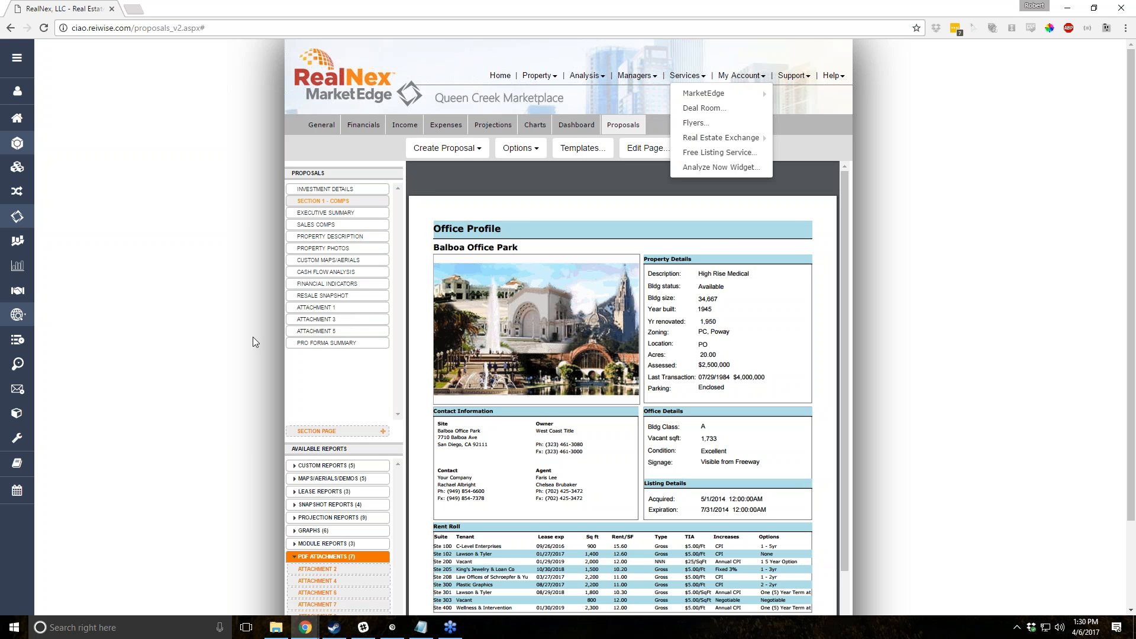
{"action": "mouse_move", "coordinate": [702, 97]}
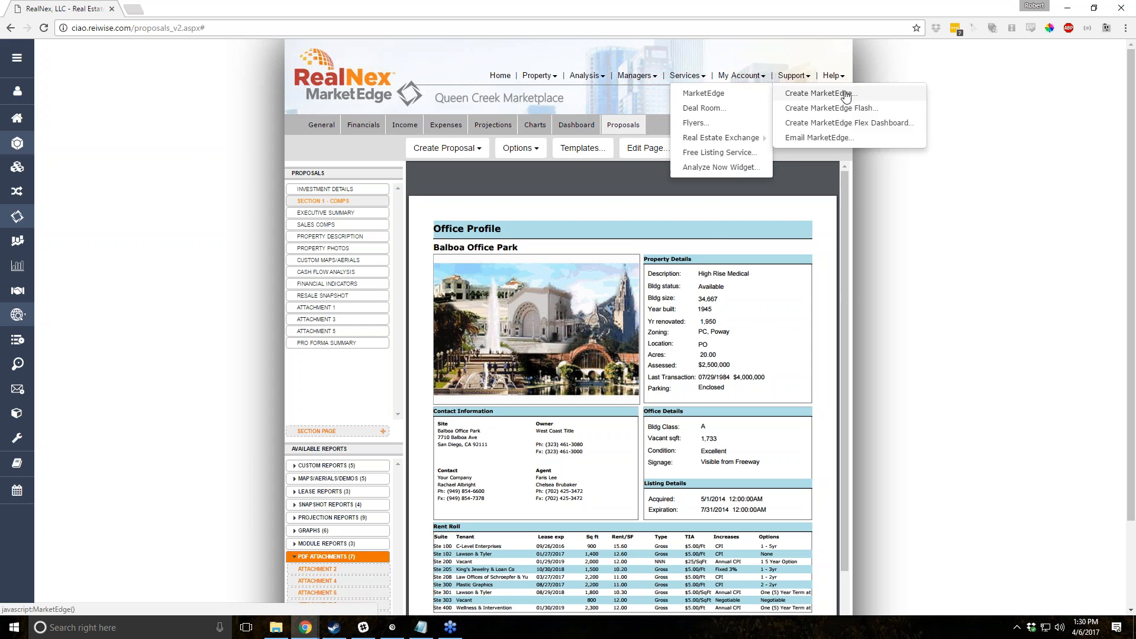
{"action": "left_click", "coordinate": [817, 92]}
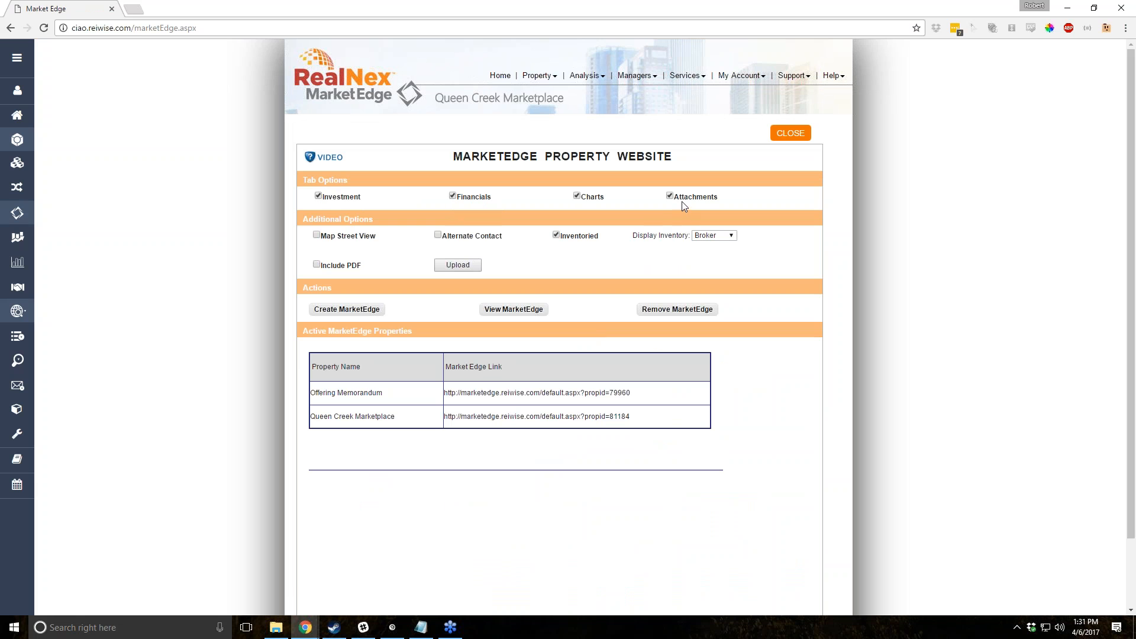
{"action": "left_click", "coordinate": [316, 235]}
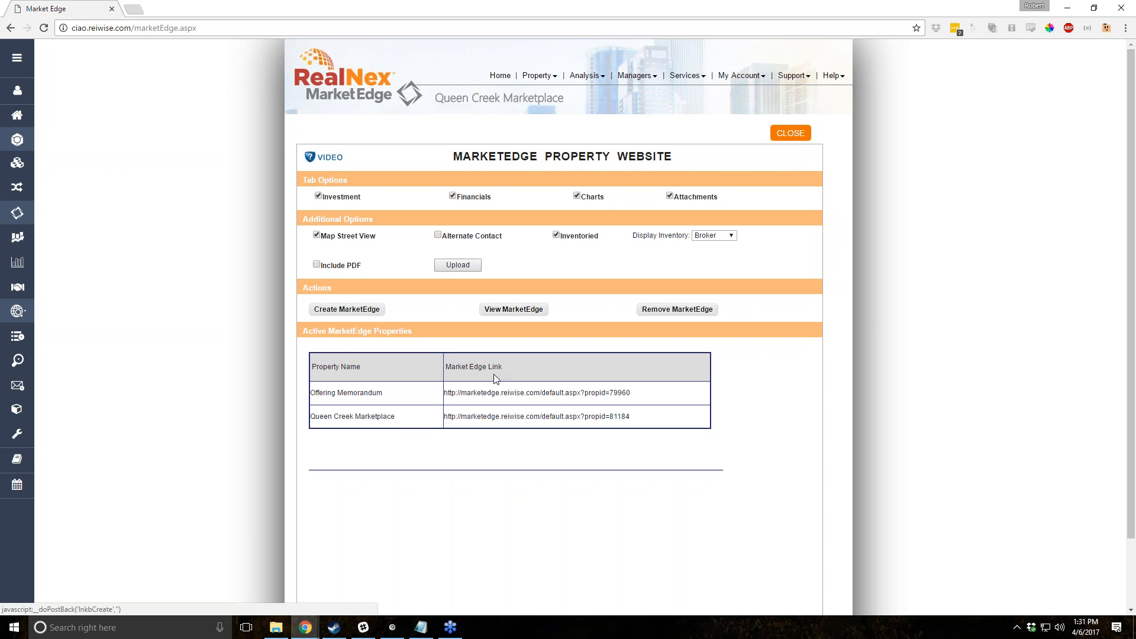
View the MarketEdge website's Overview, Financials, Charts, Docs and Location pages, and close the site and its setup.
{"action": "left_click", "coordinate": [513, 309]}
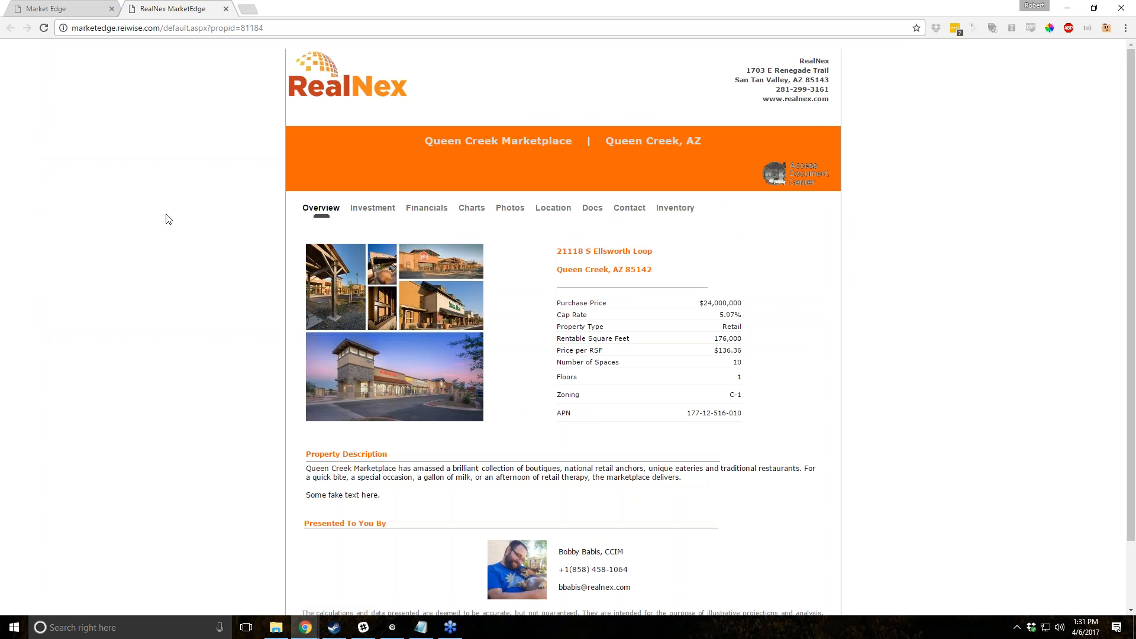
{"action": "scroll", "coordinate": [147, 198], "scroll_direction": "down", "scroll_amount": 2}
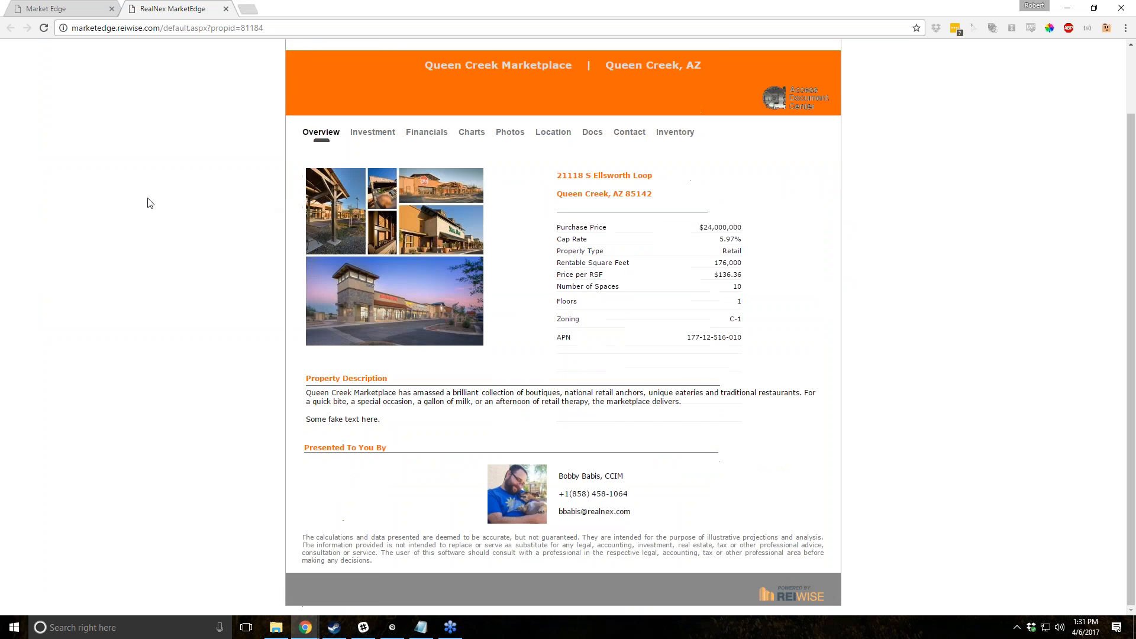
{"action": "left_click", "coordinate": [360, 145]}
{"action": "left_click", "coordinate": [438, 211]}
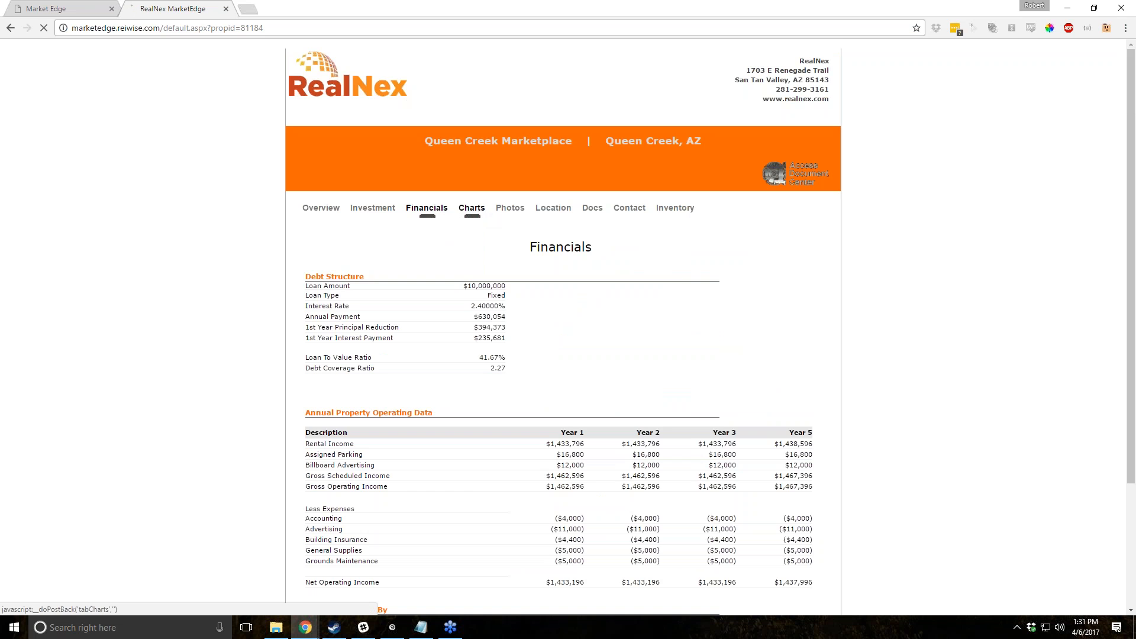
{"action": "left_click", "coordinate": [472, 208]}
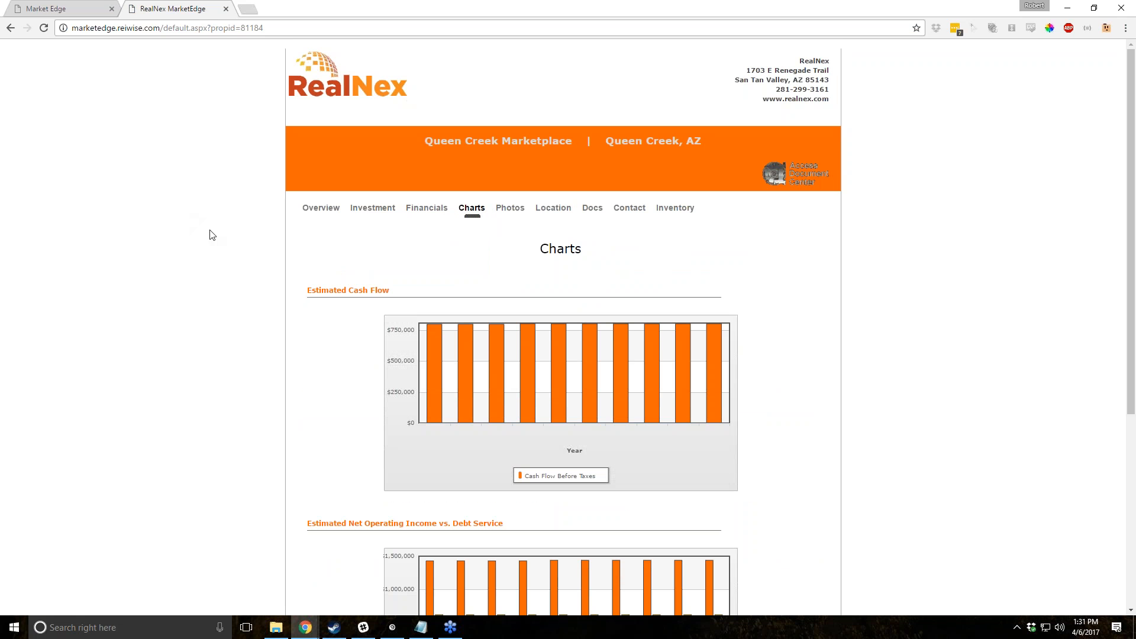
{"action": "left_click", "coordinate": [592, 209]}
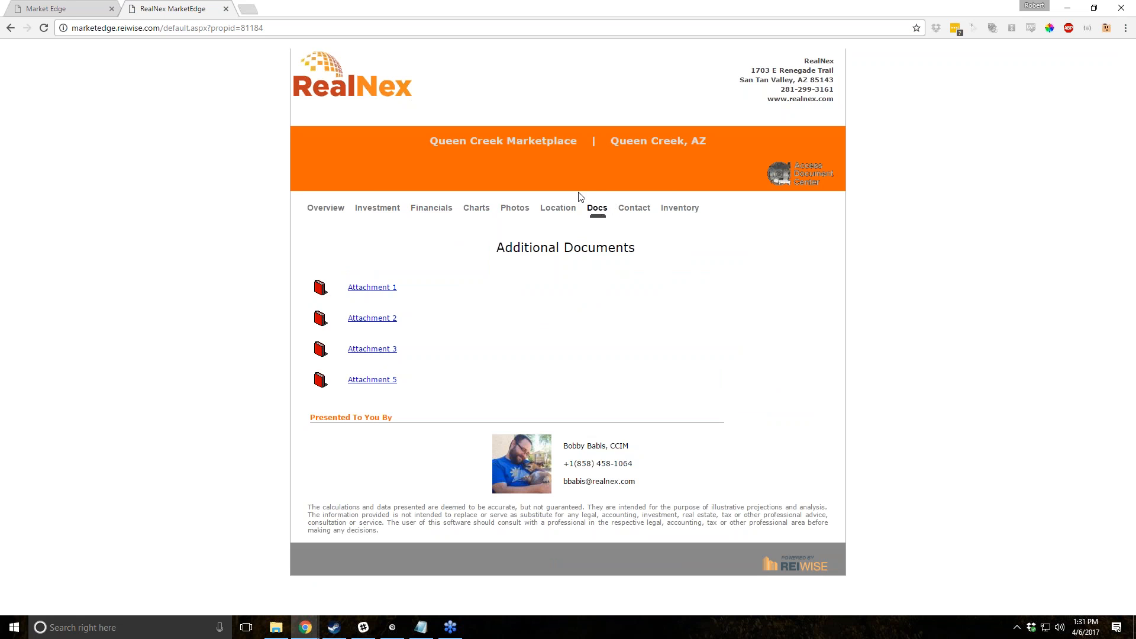
{"action": "left_click", "coordinate": [557, 209]}
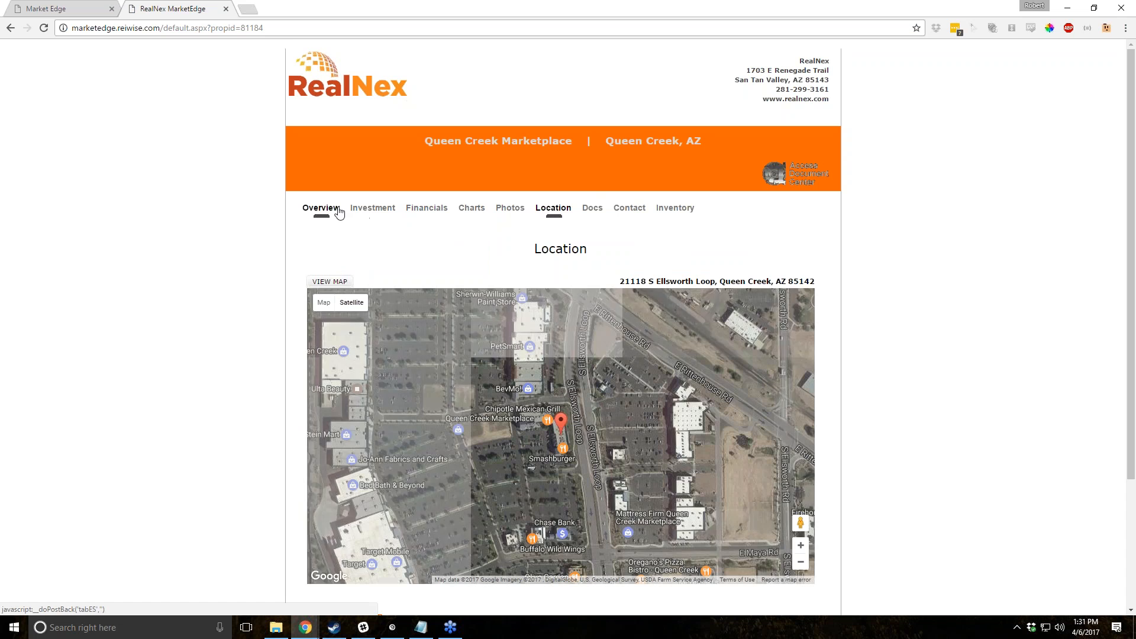
{"action": "key", "text": "ctrl+w"}
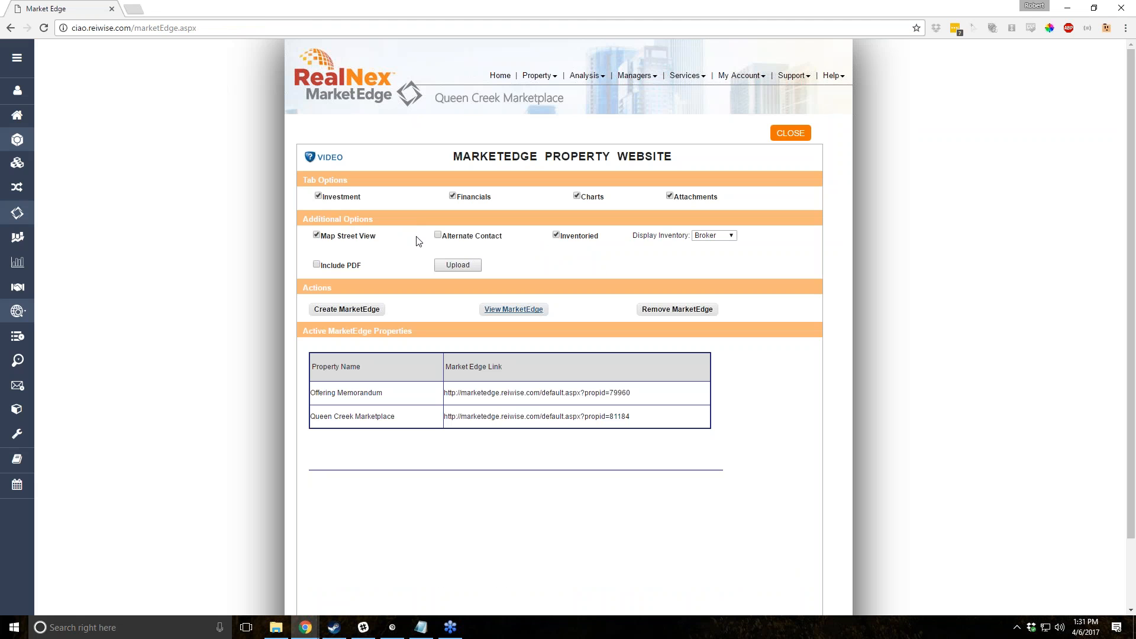
{"action": "mouse_move", "coordinate": [682, 81]}
{"action": "left_click", "coordinate": [780, 133]}
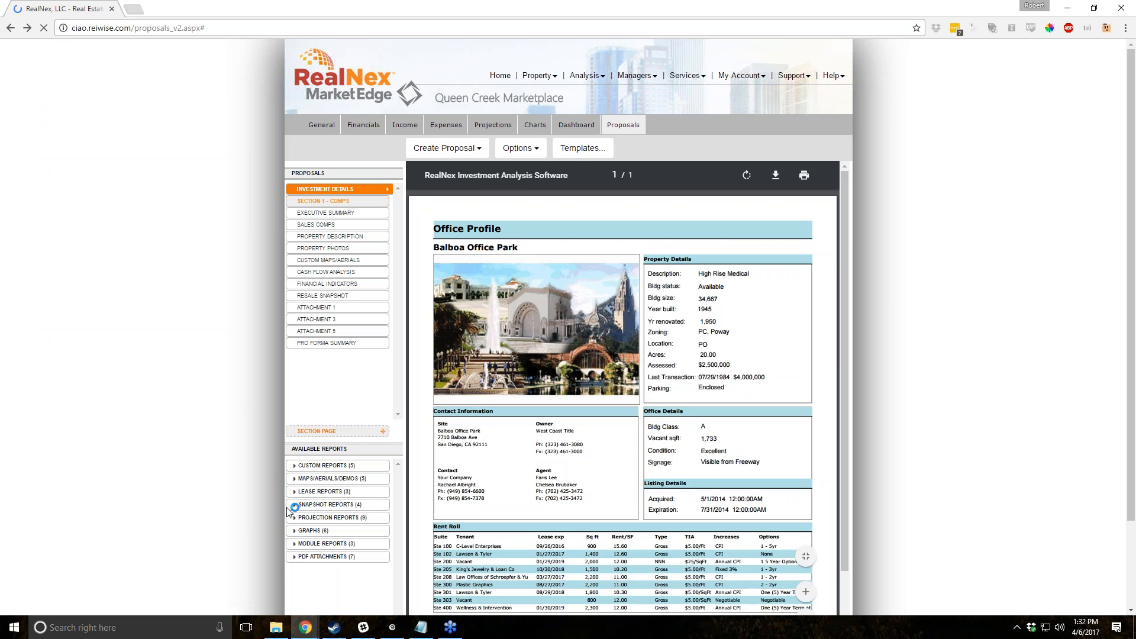
Add the Aerial Map report to the proposal directly below Cash Flow Analysis and open it.
{"action": "left_click", "coordinate": [299, 478]}
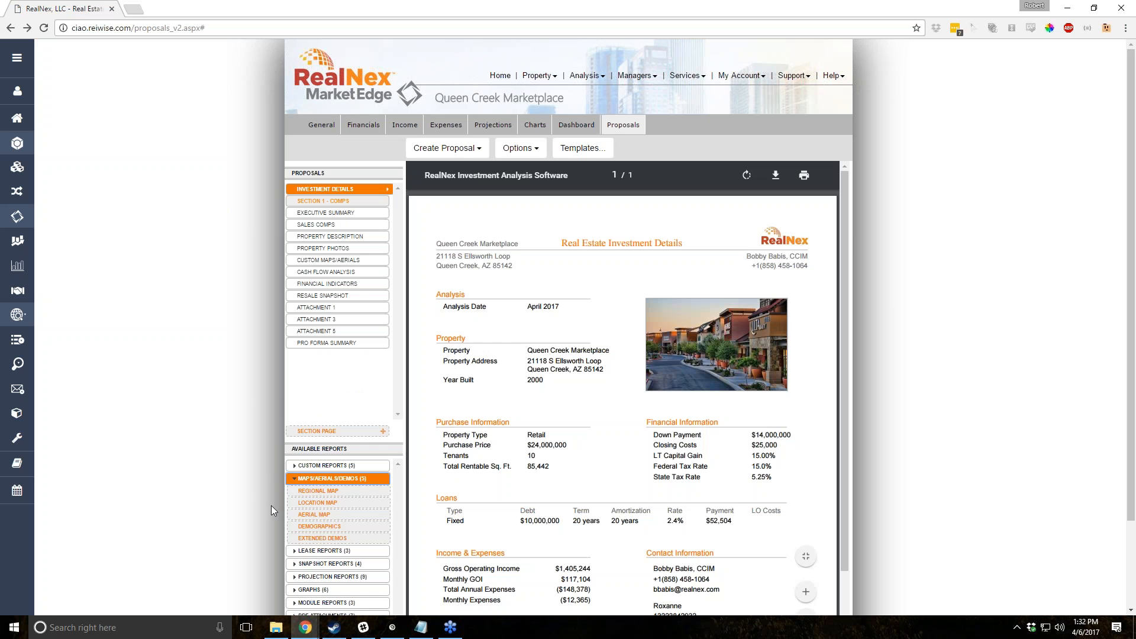
{"action": "left_click_drag", "start_coordinate": [318, 490], "coordinate": [326, 277]}
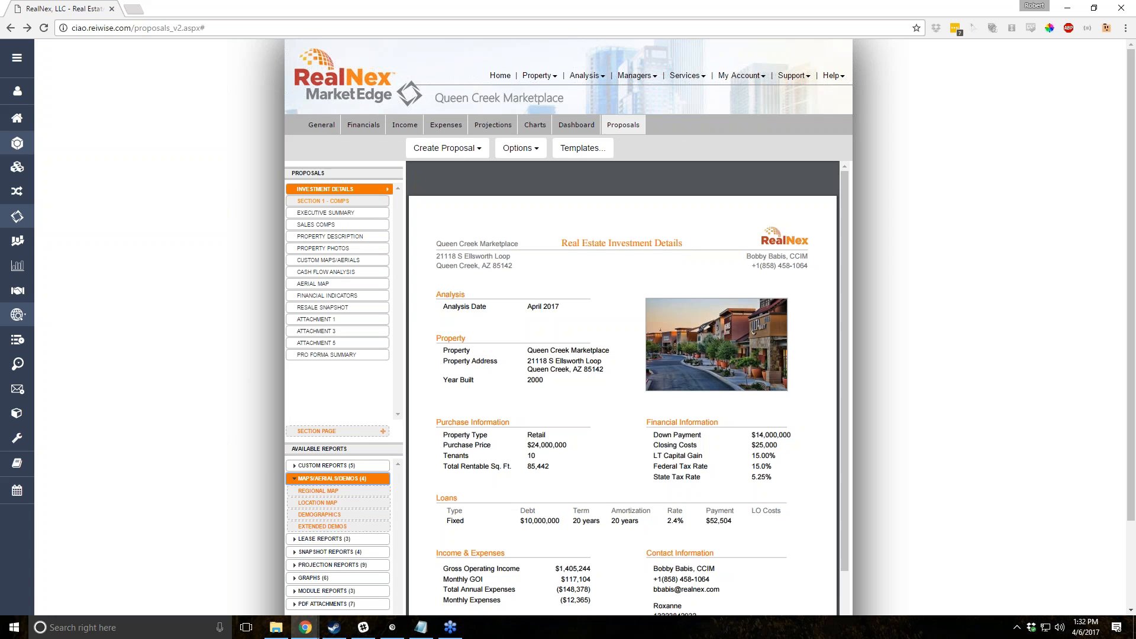
{"action": "left_click", "coordinate": [324, 284]}
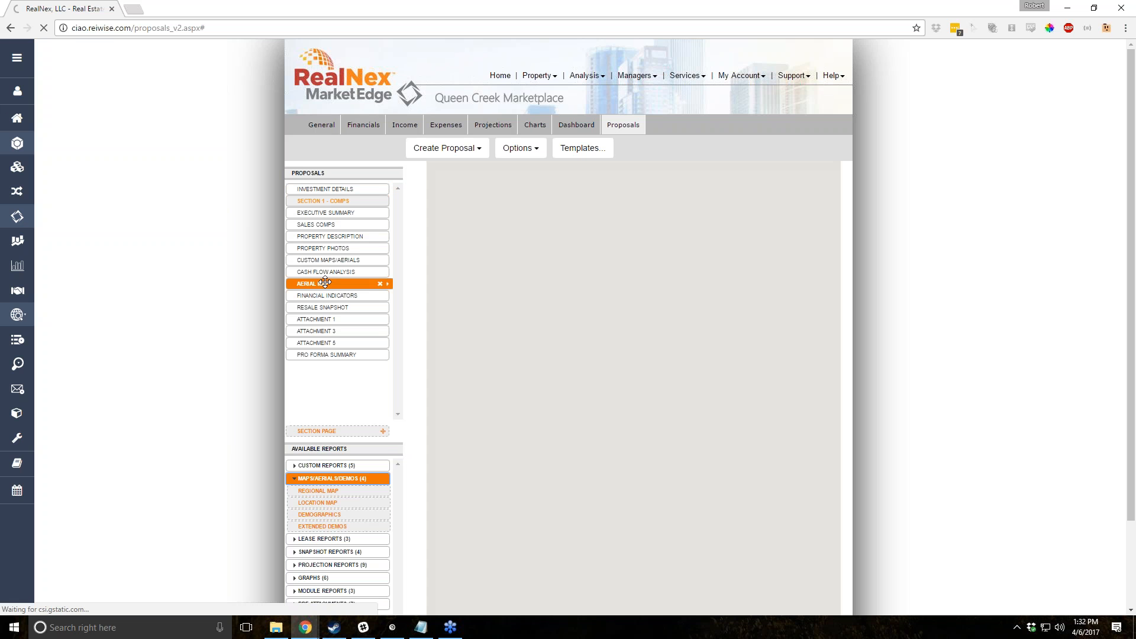
Adjust the aerial map's zoom around Queen Creek Marketplace and turn on the satellite labels.
{"action": "scroll", "coordinate": [625, 419], "scroll_direction": "down", "scroll_amount": 2}
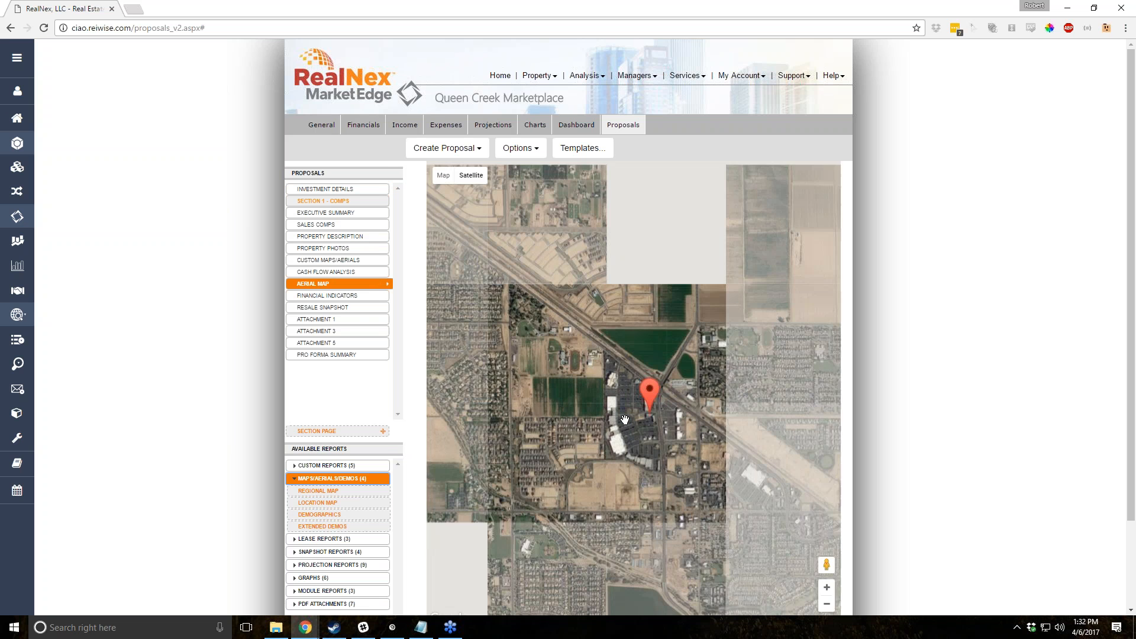
{"action": "scroll", "coordinate": [969, 361], "scroll_direction": "down", "scroll_amount": 2}
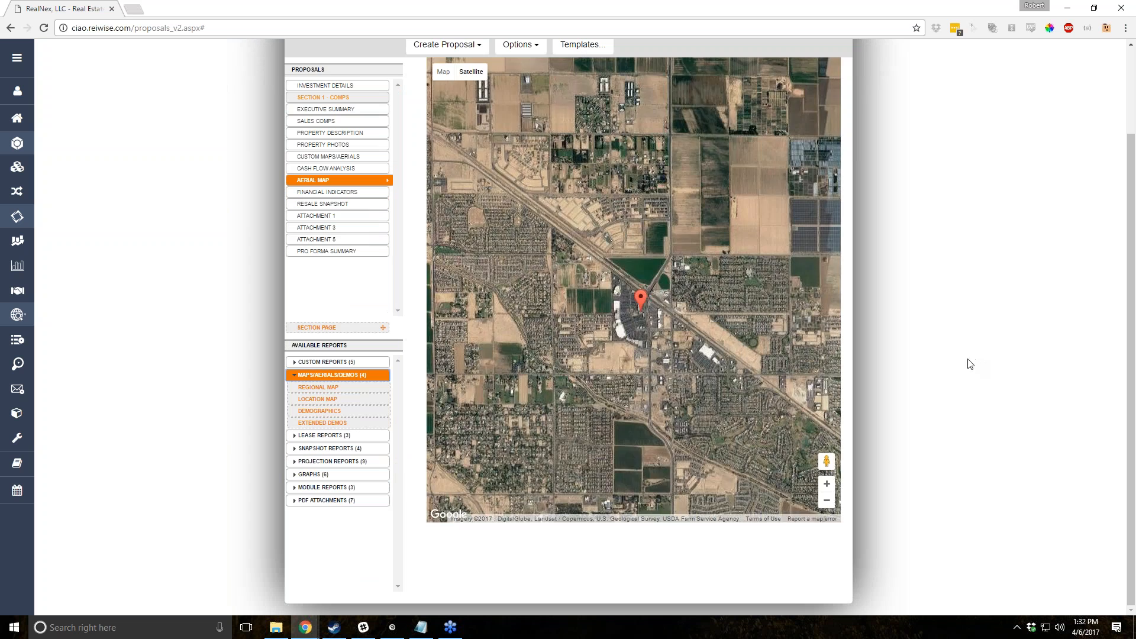
{"action": "scroll", "coordinate": [713, 321], "scroll_direction": "down", "scroll_amount": 1}
{"action": "scroll", "coordinate": [711, 325], "scroll_direction": "up", "scroll_amount": 1}
{"action": "scroll", "coordinate": [650, 348], "scroll_direction": "up", "scroll_amount": 1}
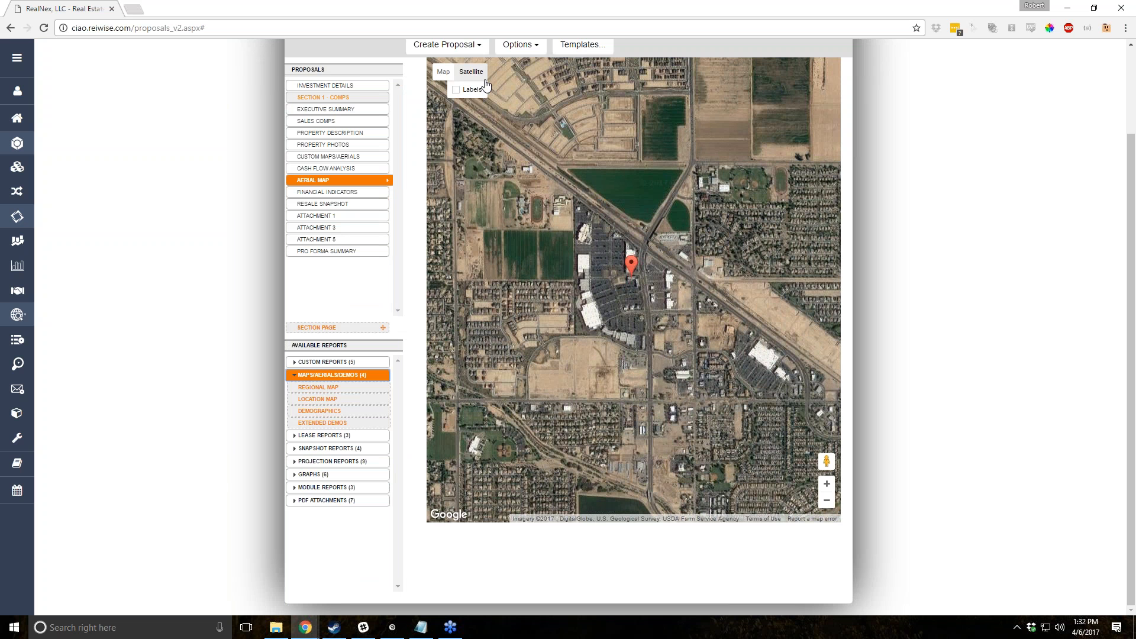
{"action": "left_click", "coordinate": [457, 90]}
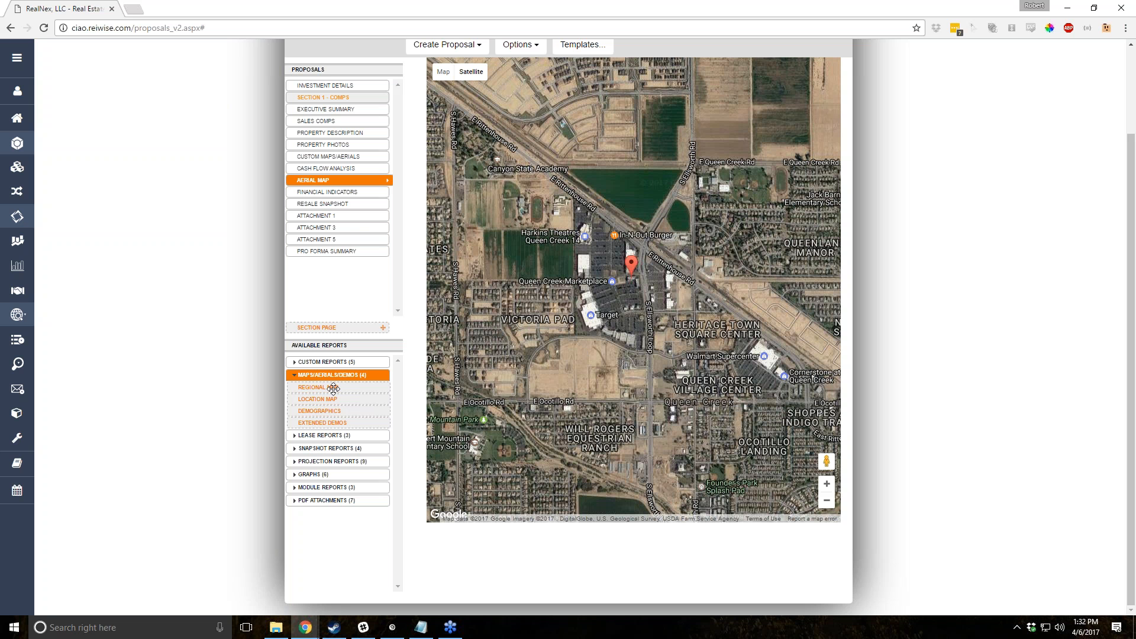
Add the Regional Map below Aerial Map and the Location Map below Financial Indicators in the proposal.
{"action": "left_click_drag", "start_coordinate": [329, 388], "coordinate": [324, 191]}
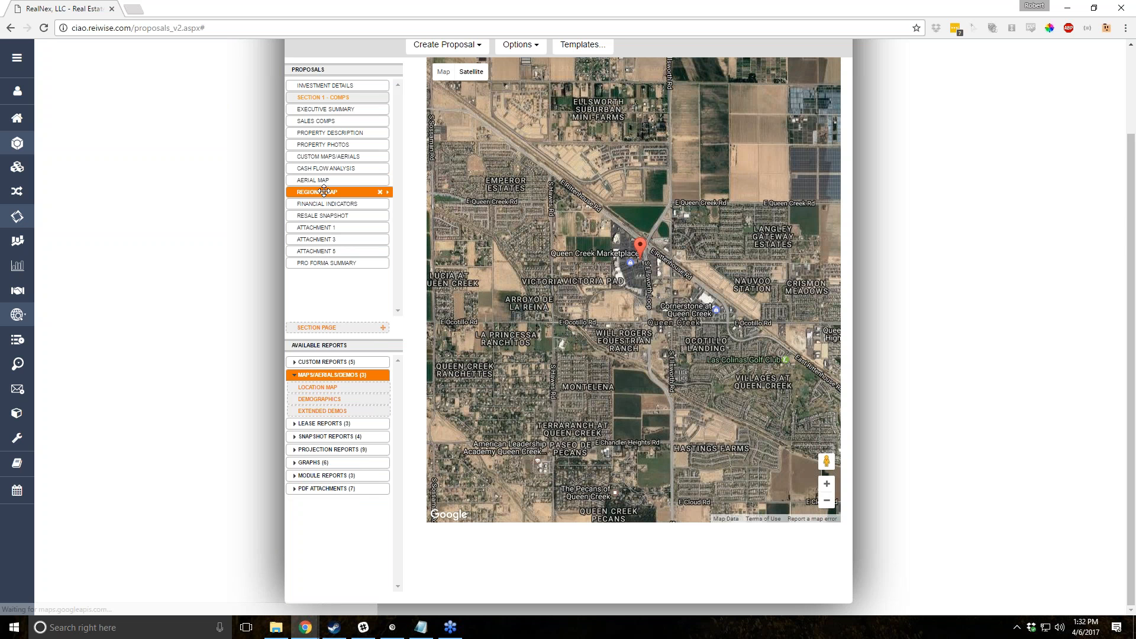
{"action": "left_click_drag", "start_coordinate": [319, 222], "coordinate": [319, 207]}
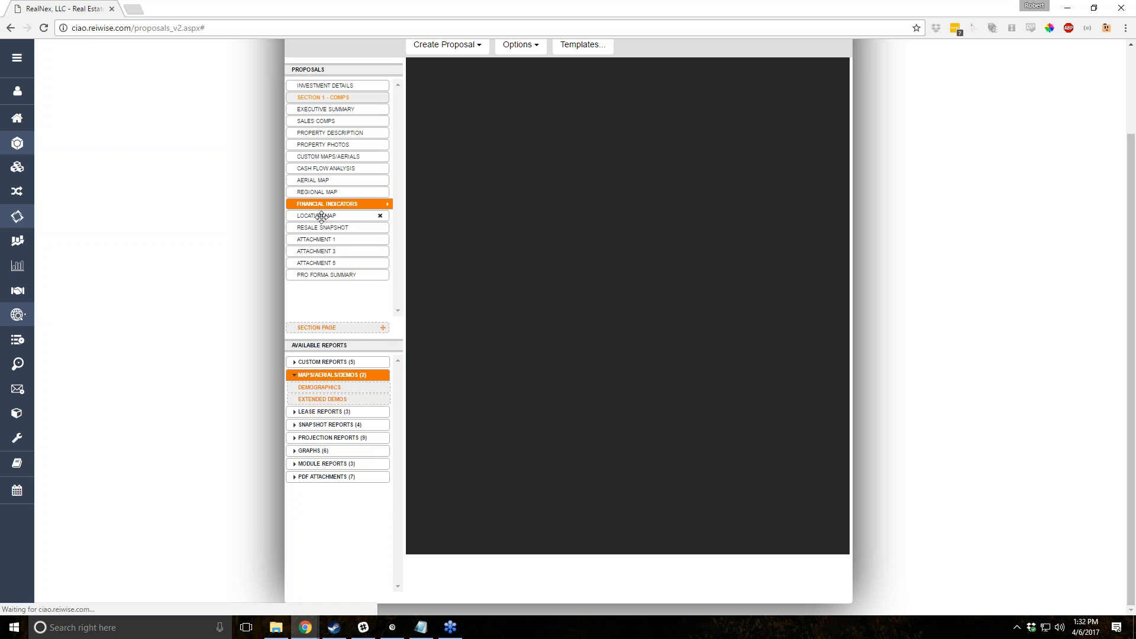
Open the Location Map page and switch its upper map to satellite view.
{"action": "left_click", "coordinate": [320, 216]}
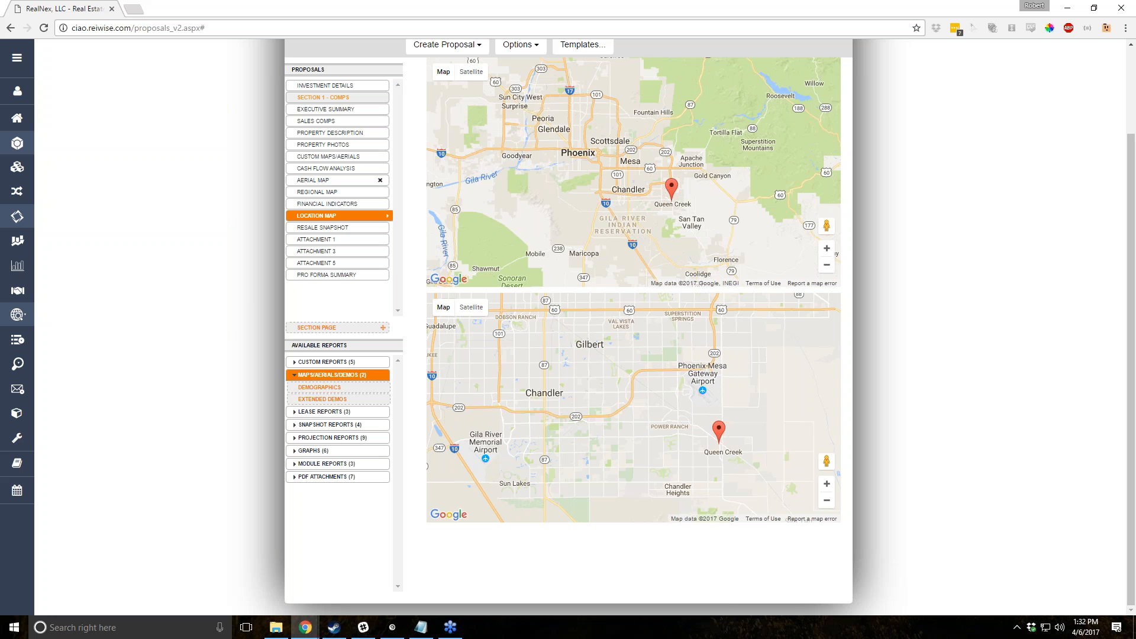
{"action": "left_click", "coordinate": [468, 71]}
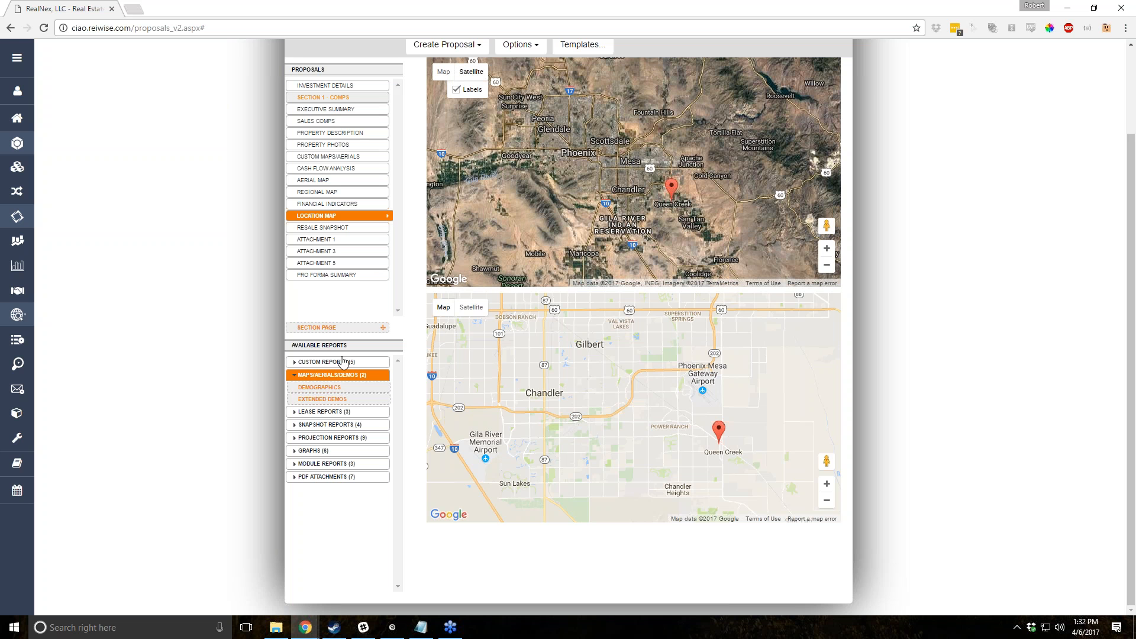
Add the Demographics report to the proposal directly below Location Map.
{"action": "left_click_drag", "start_coordinate": [330, 386], "coordinate": [323, 225]}
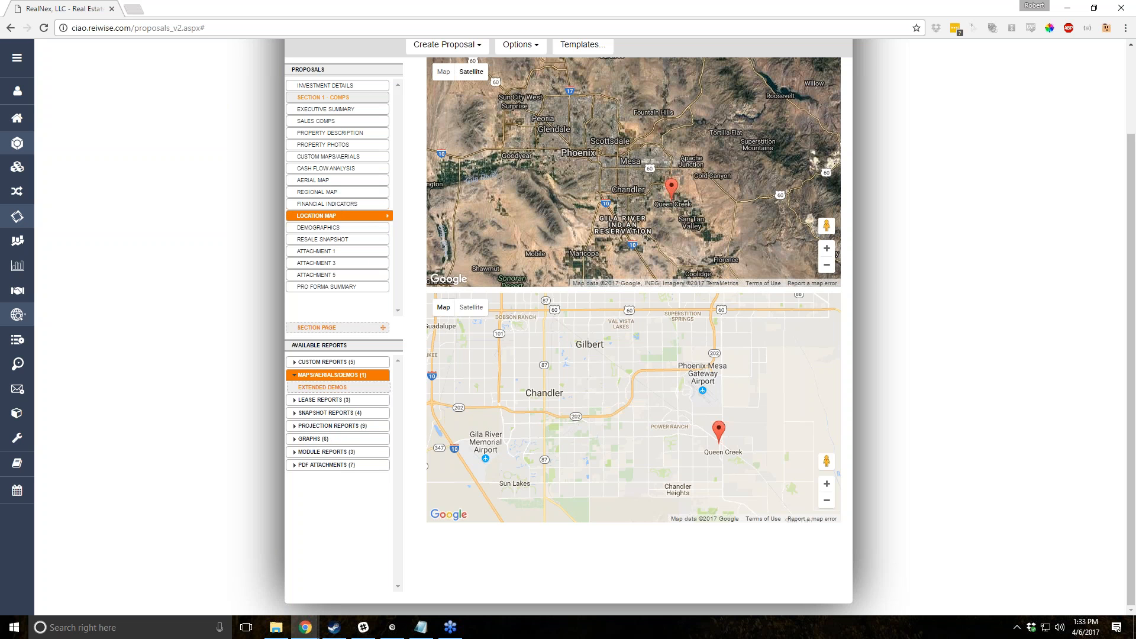
Open the Custom Maps/Aerials page and review its title, map and photo settings in the page editor.
{"action": "left_click", "coordinate": [349, 155]}
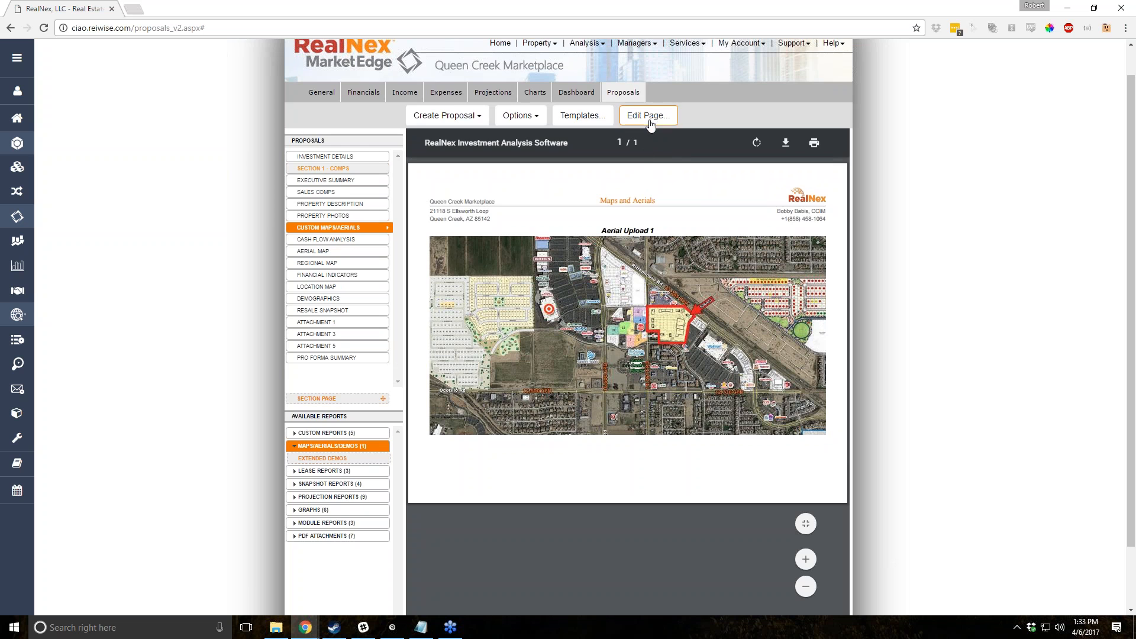
{"action": "left_click", "coordinate": [649, 116]}
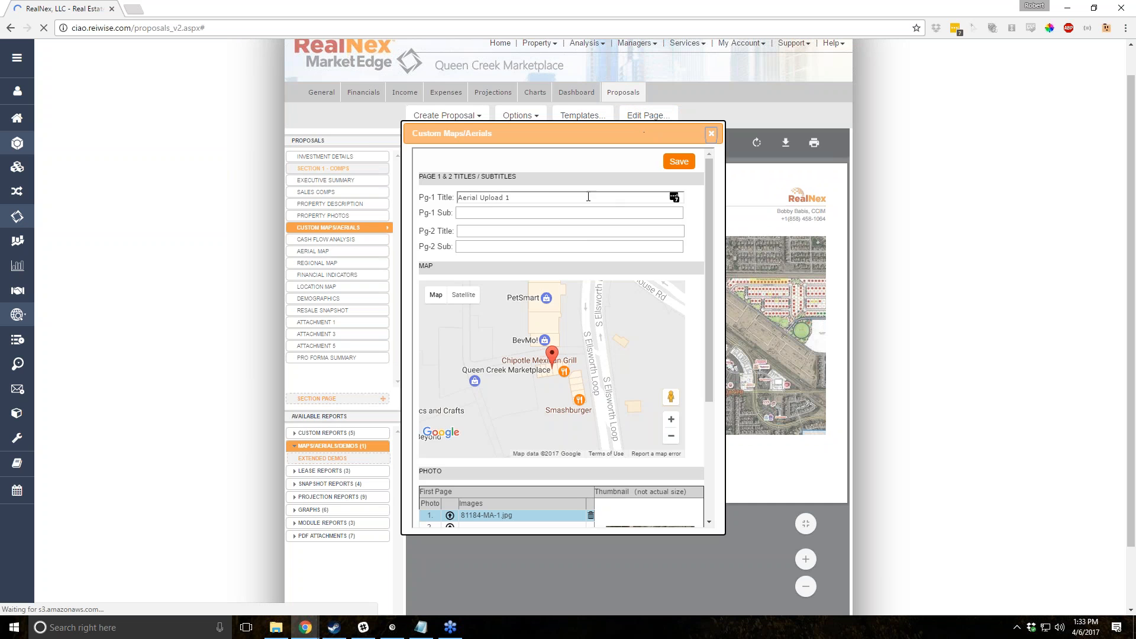
{"action": "scroll", "coordinate": [540, 246], "scroll_direction": "down", "scroll_amount": 2}
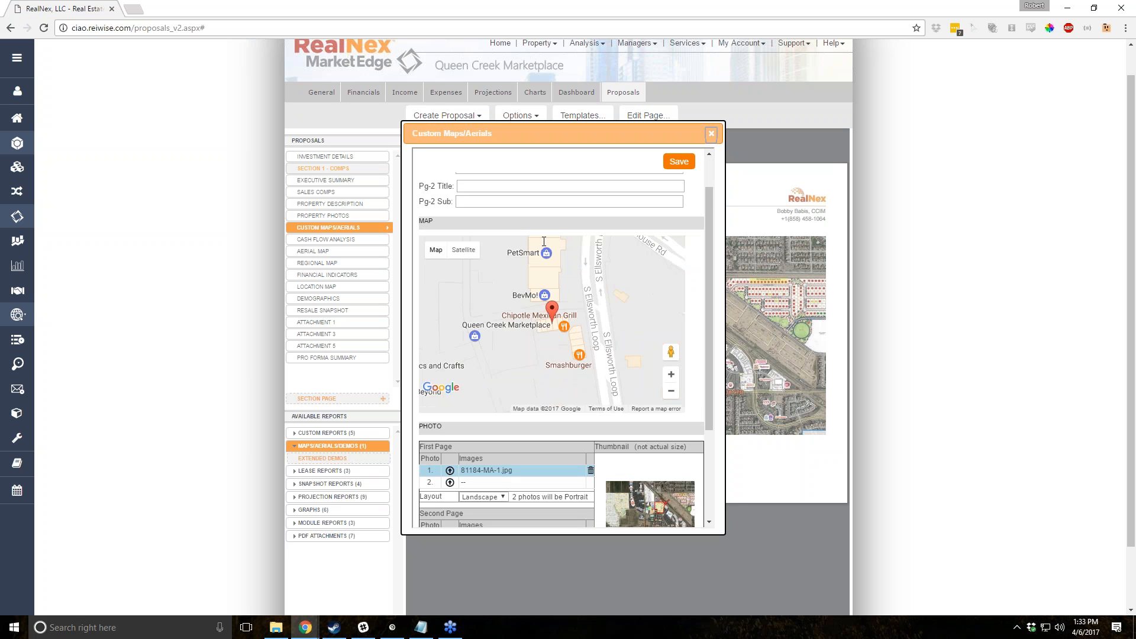
{"action": "scroll", "coordinate": [544, 242], "scroll_direction": "down", "scroll_amount": 1}
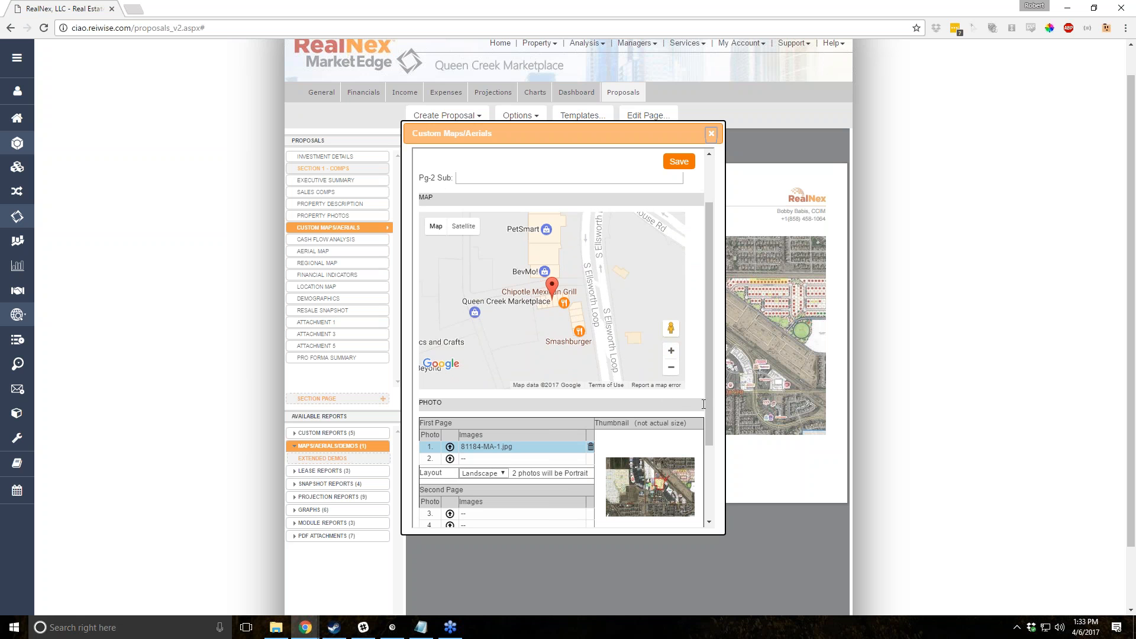
{"action": "left_click", "coordinate": [711, 133]}
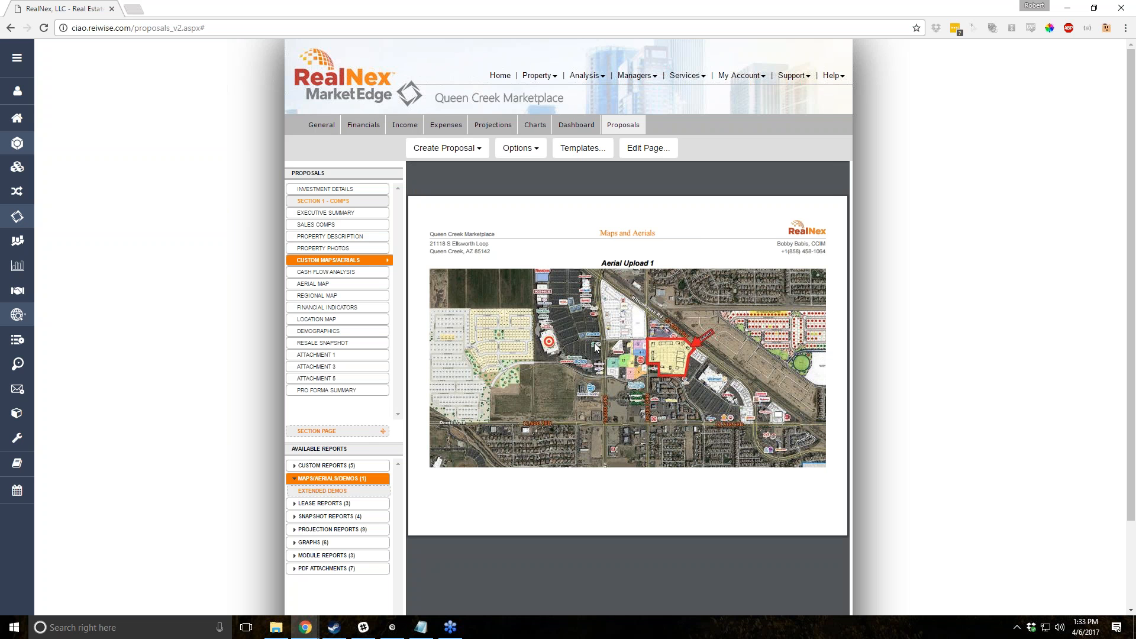
Open the Proposal Distributor, select the listed broker, and close it without distributing the proposal.
{"action": "left_click", "coordinate": [450, 148]}
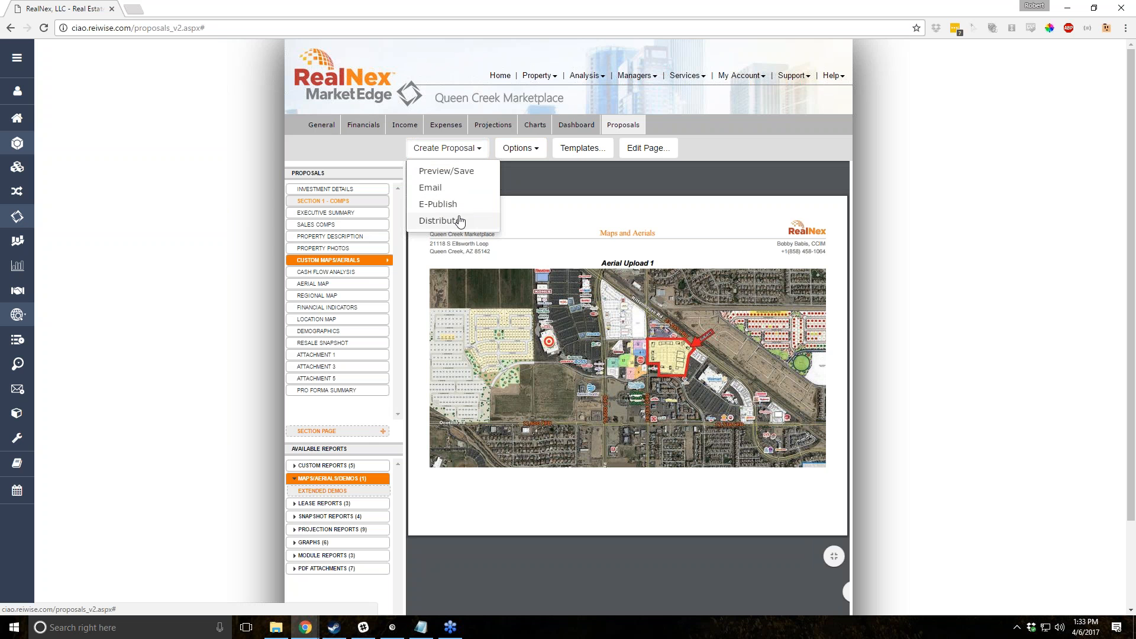
{"action": "left_click", "coordinate": [459, 221]}
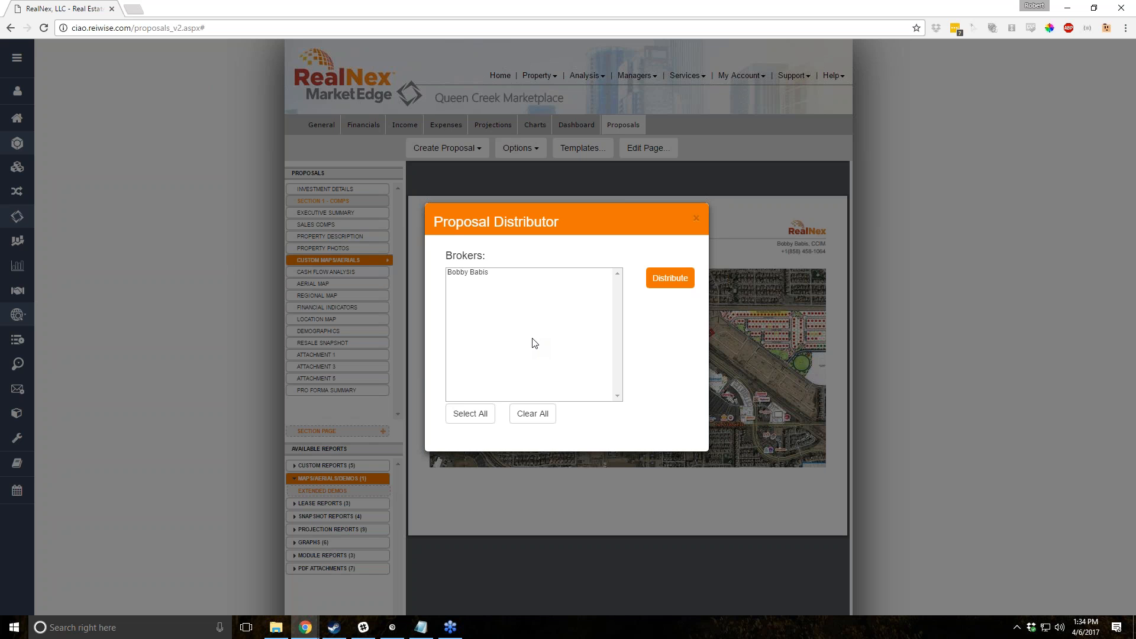
{"action": "left_click", "coordinate": [473, 276]}
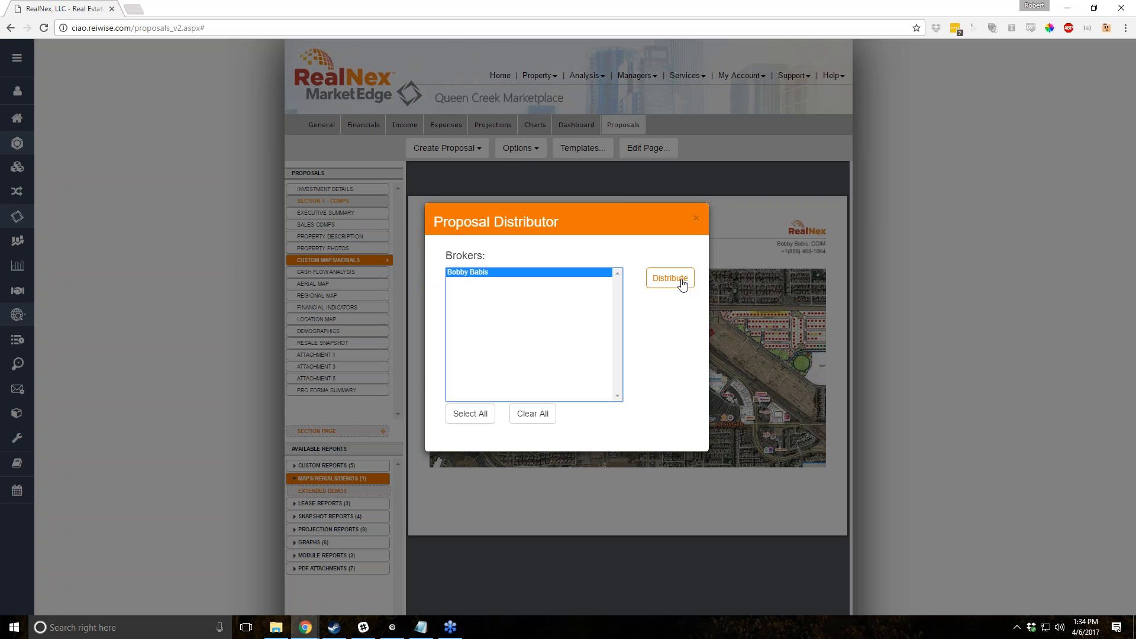
{"action": "left_click", "coordinate": [697, 223]}
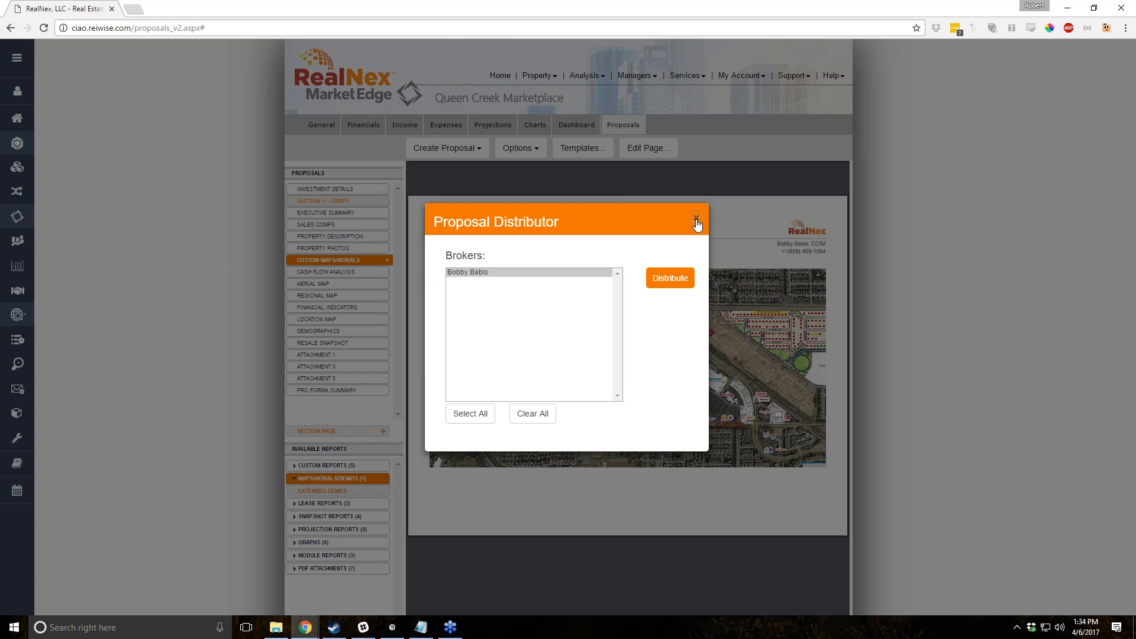
{"action": "left_click", "coordinate": [697, 223]}
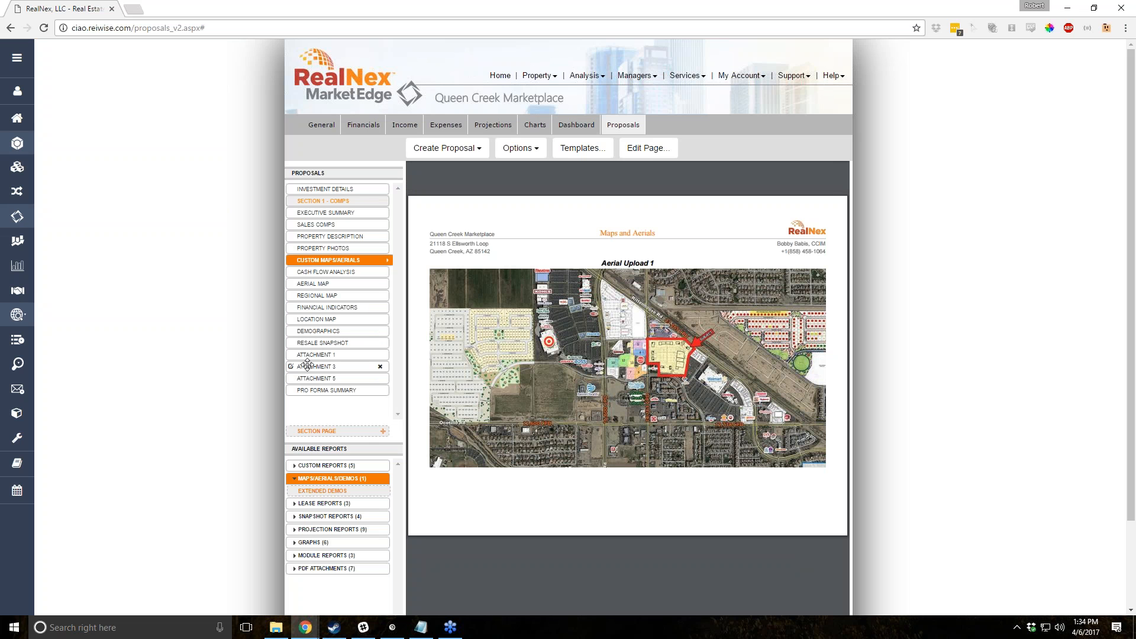
Open the MarketEdge alternate contact in the account settings and save it as it is.
{"action": "left_click", "coordinate": [472, 148]}
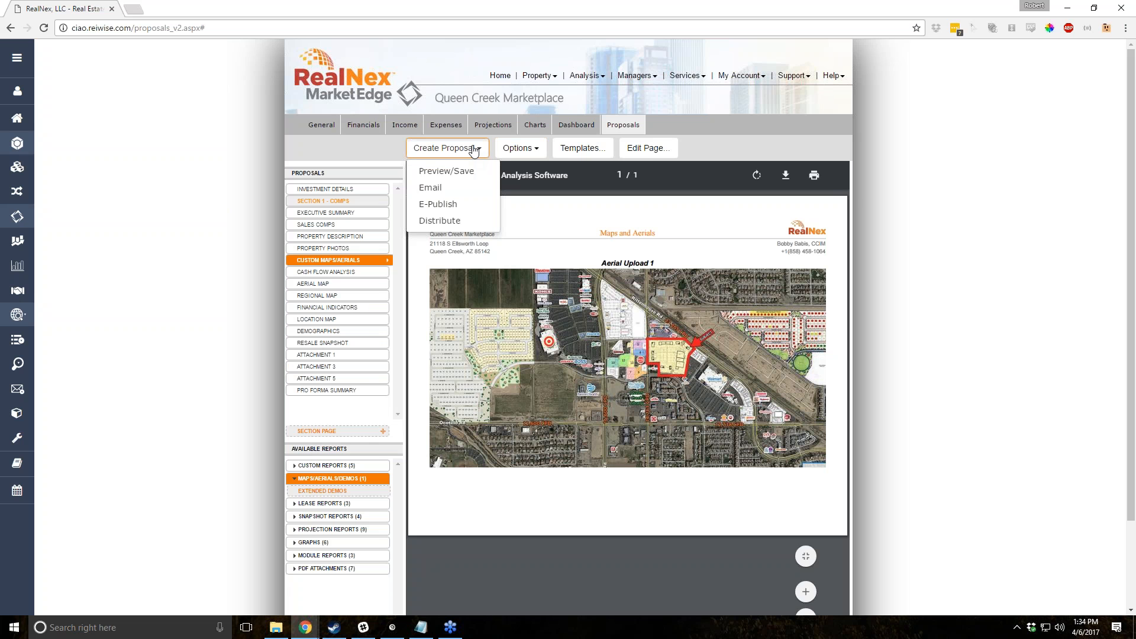
{"action": "mouse_move", "coordinate": [704, 80]}
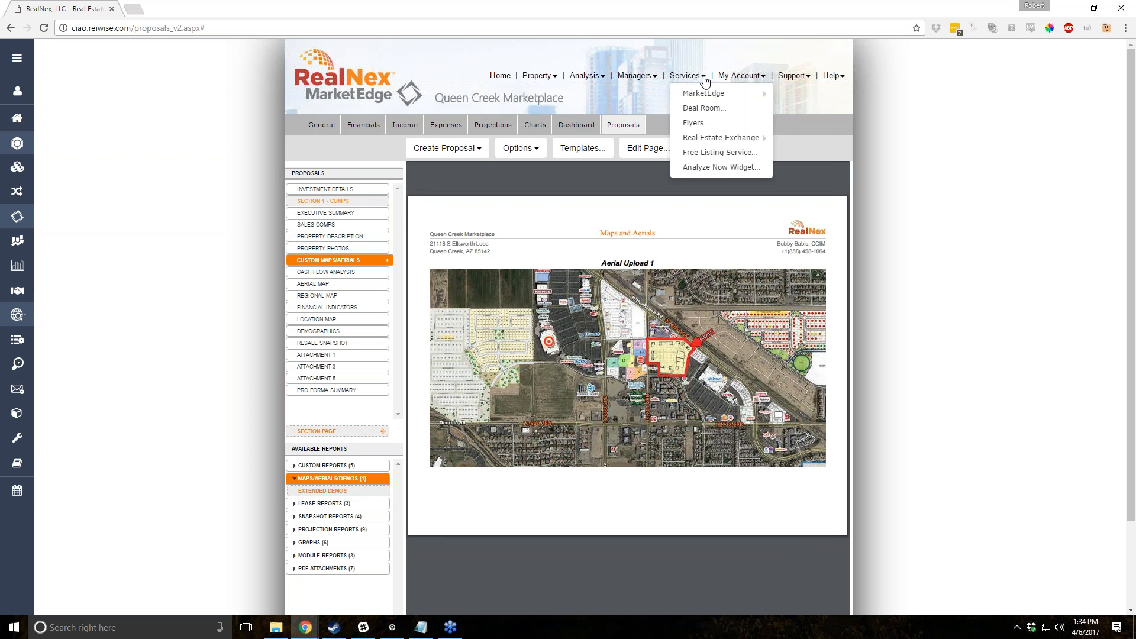
{"action": "left_click", "coordinate": [737, 93]}
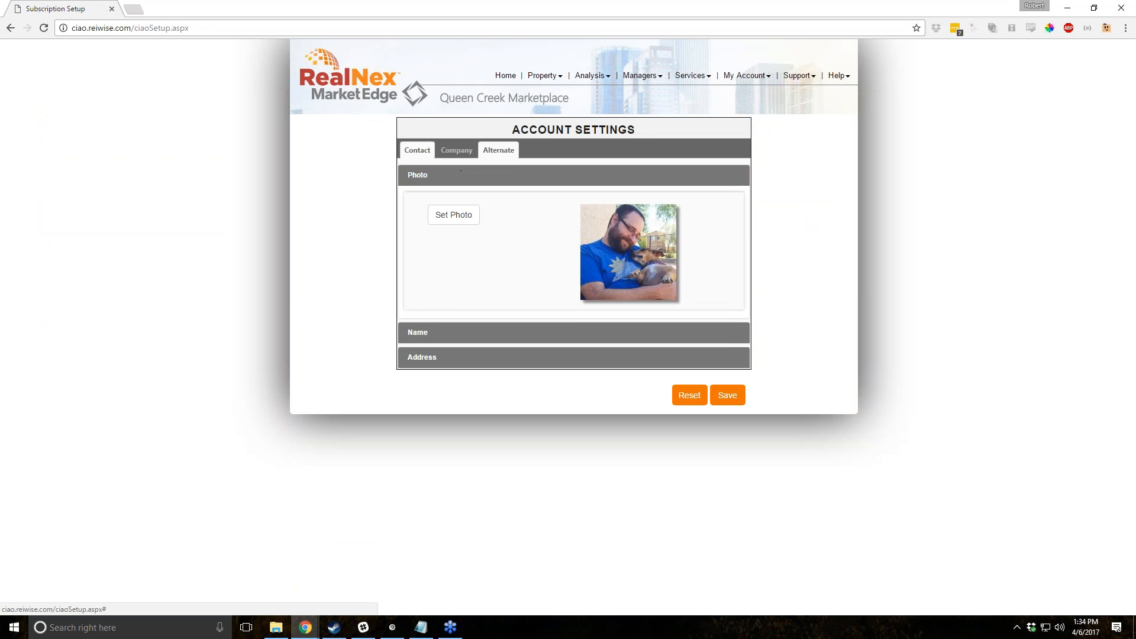
{"action": "left_click", "coordinate": [510, 153]}
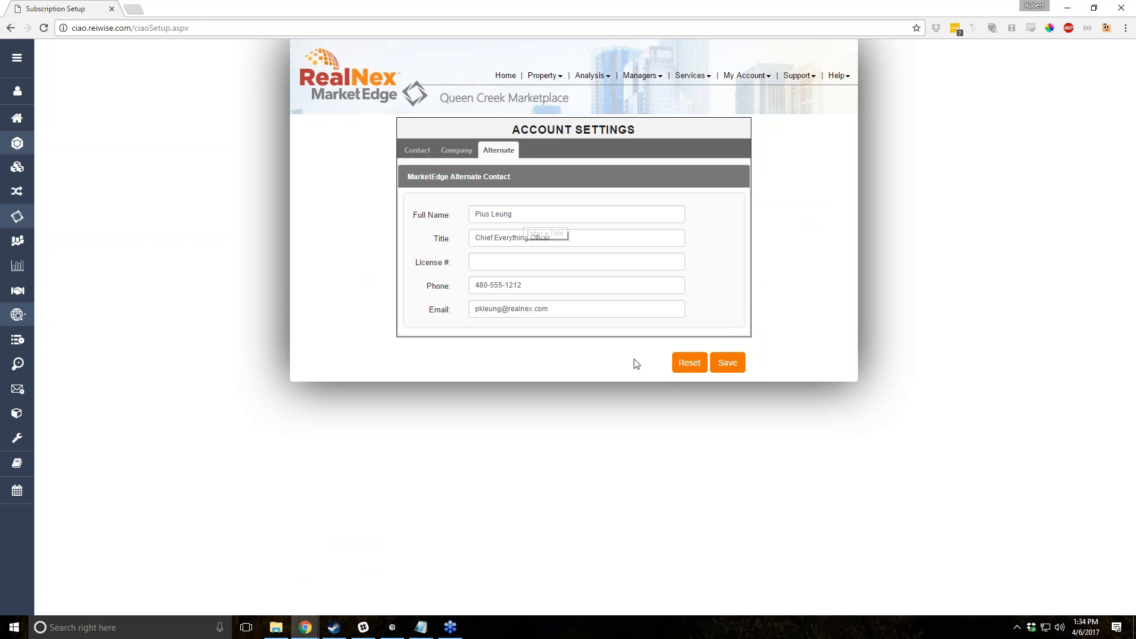
{"action": "left_click", "coordinate": [729, 366]}
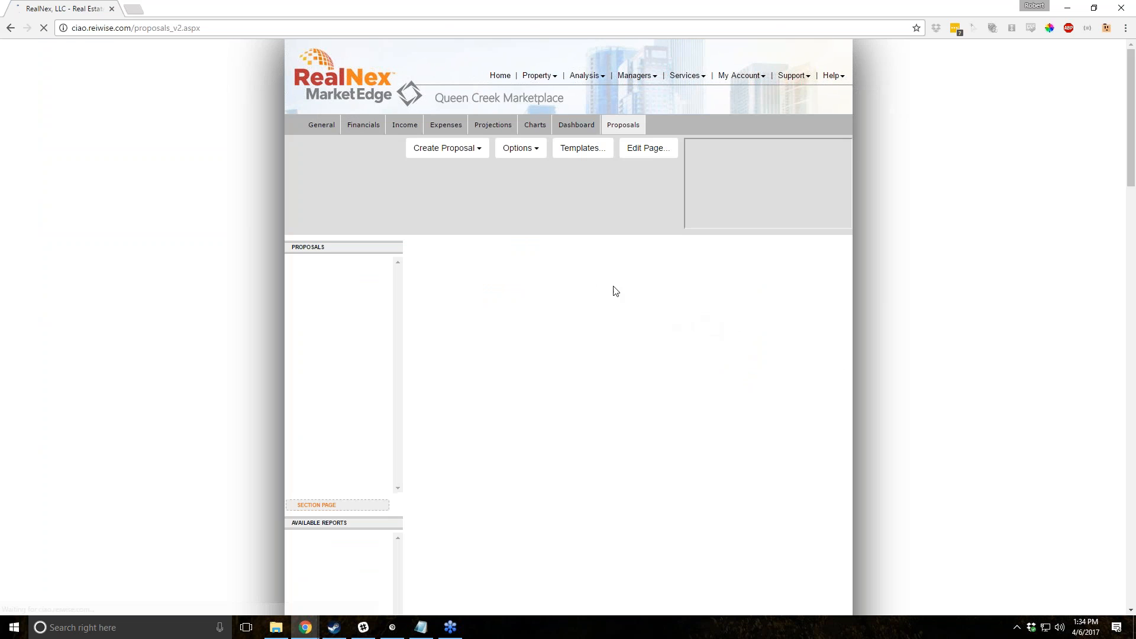
Save the proposal's alternate contacts from its options and check the contact information on the Investment Details page.
{"action": "left_click", "coordinate": [535, 155]}
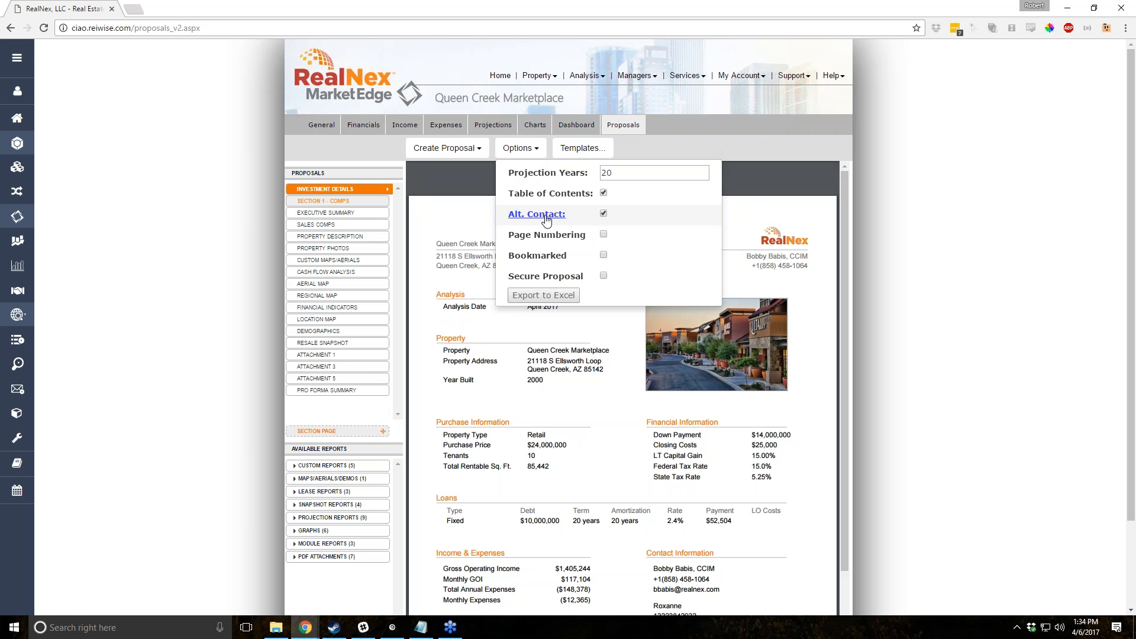
{"action": "left_click", "coordinate": [546, 216]}
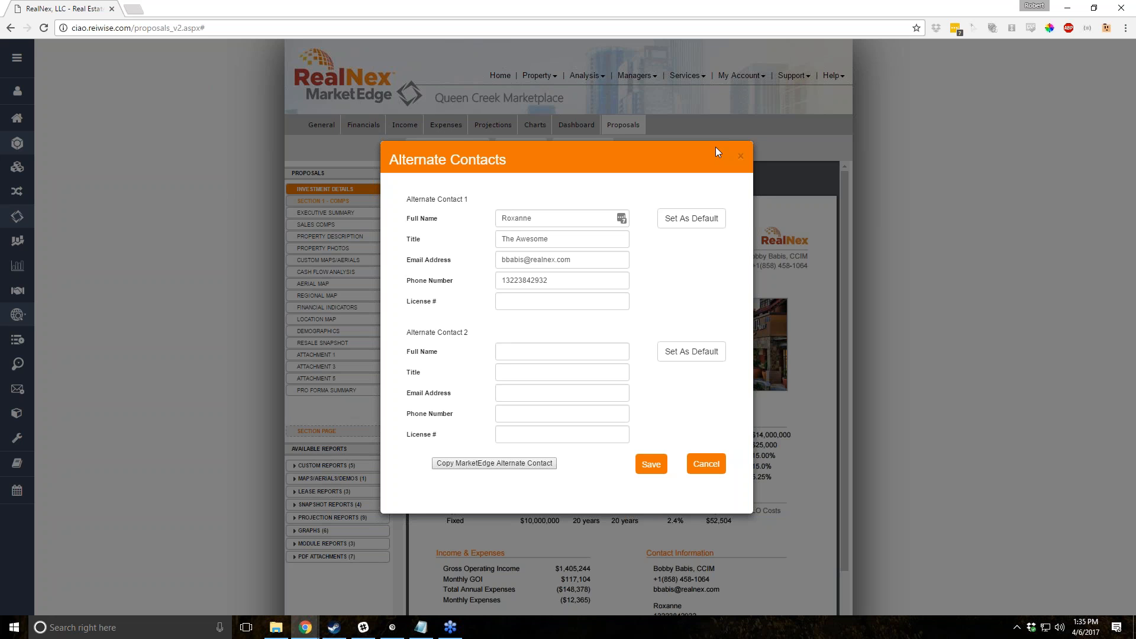
{"action": "left_click", "coordinate": [645, 473]}
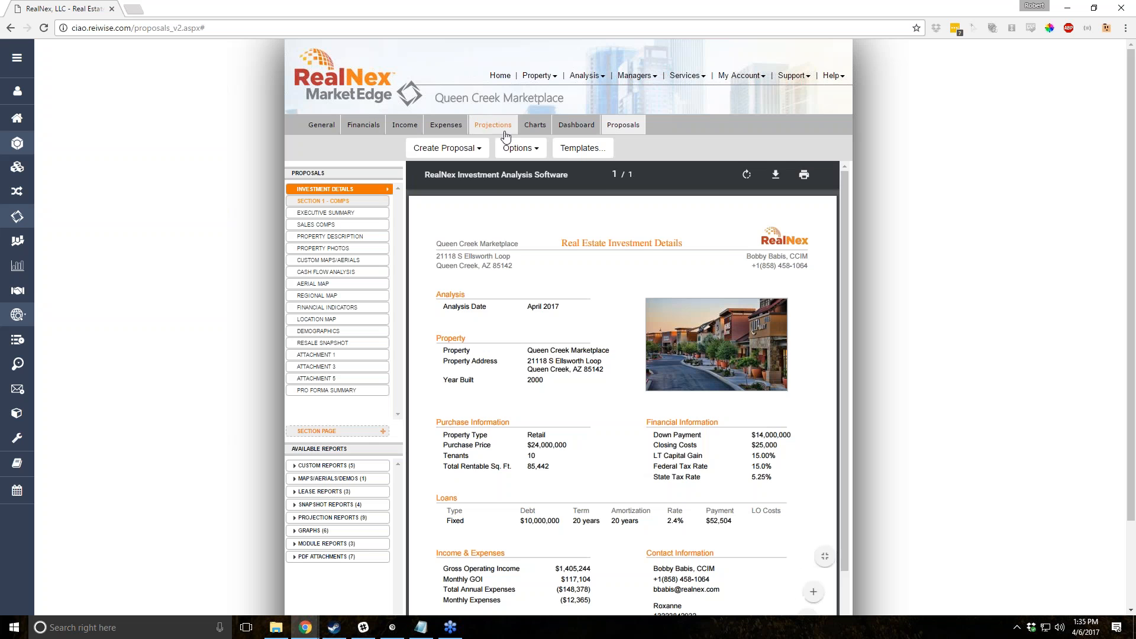
{"action": "left_click", "coordinate": [519, 148]}
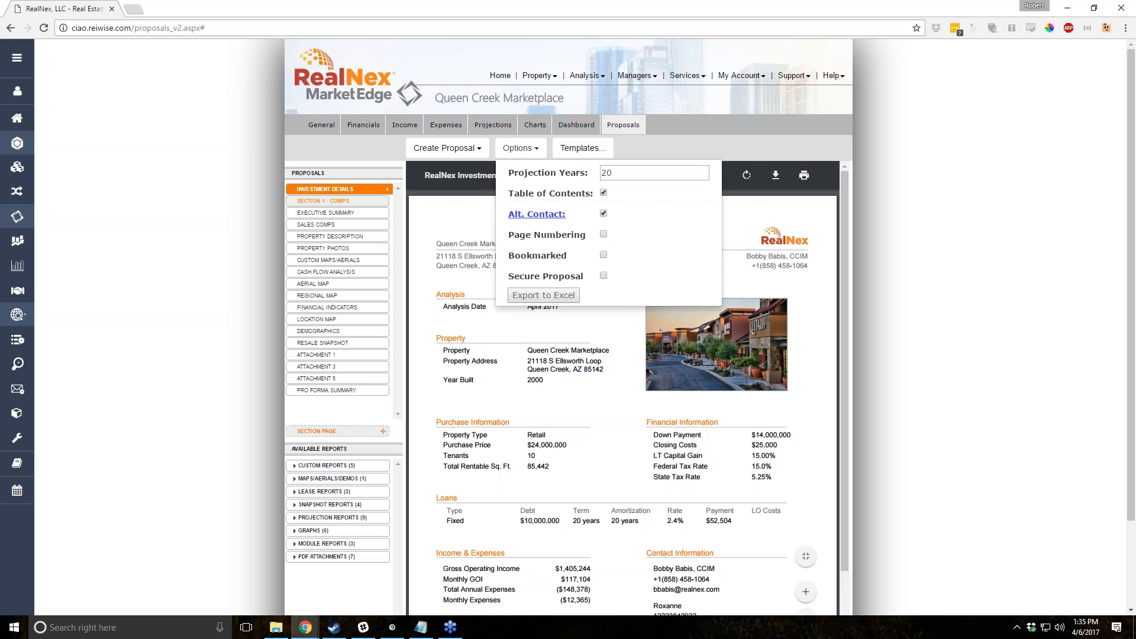
{"action": "scroll", "coordinate": [507, 344], "scroll_direction": "down", "scroll_amount": 3}
{"action": "scroll", "coordinate": [507, 345], "scroll_direction": "down", "scroll_amount": 2}
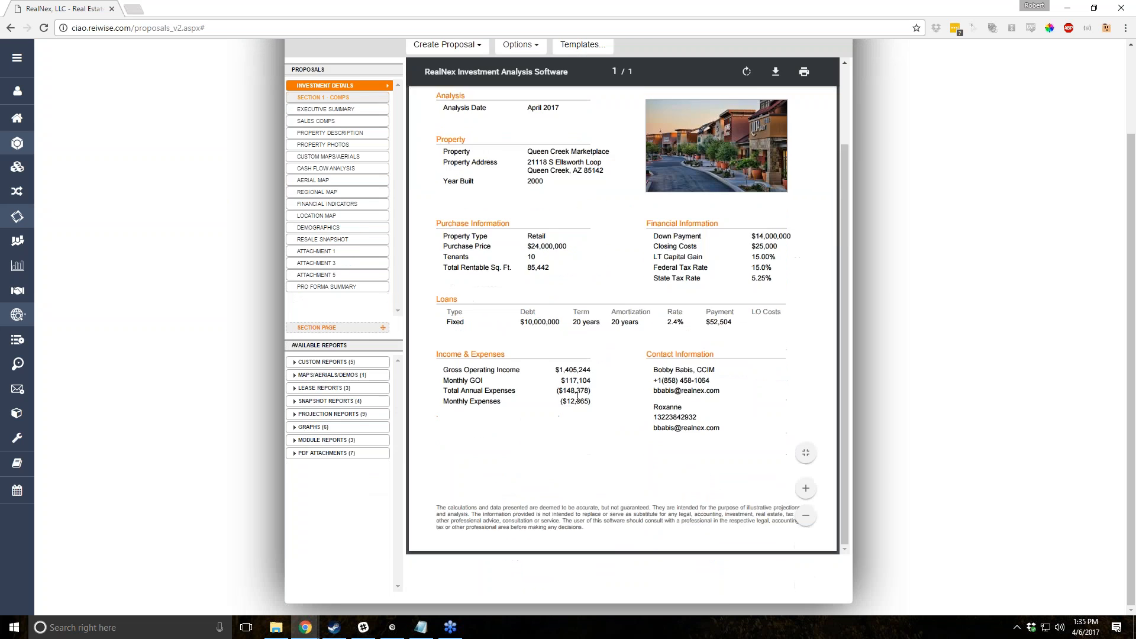
{"action": "scroll", "coordinate": [432, 217], "scroll_direction": "up", "scroll_amount": 5}
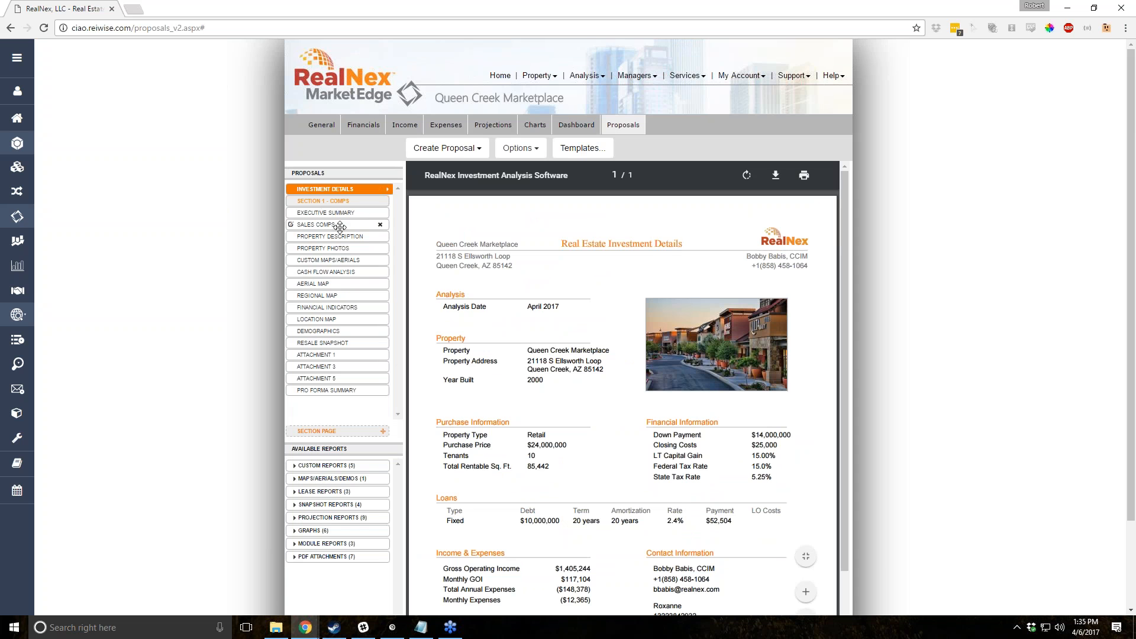
Add the Cover Sheet custom report as the first page of the proposal and view it.
{"action": "left_click", "coordinate": [317, 467]}
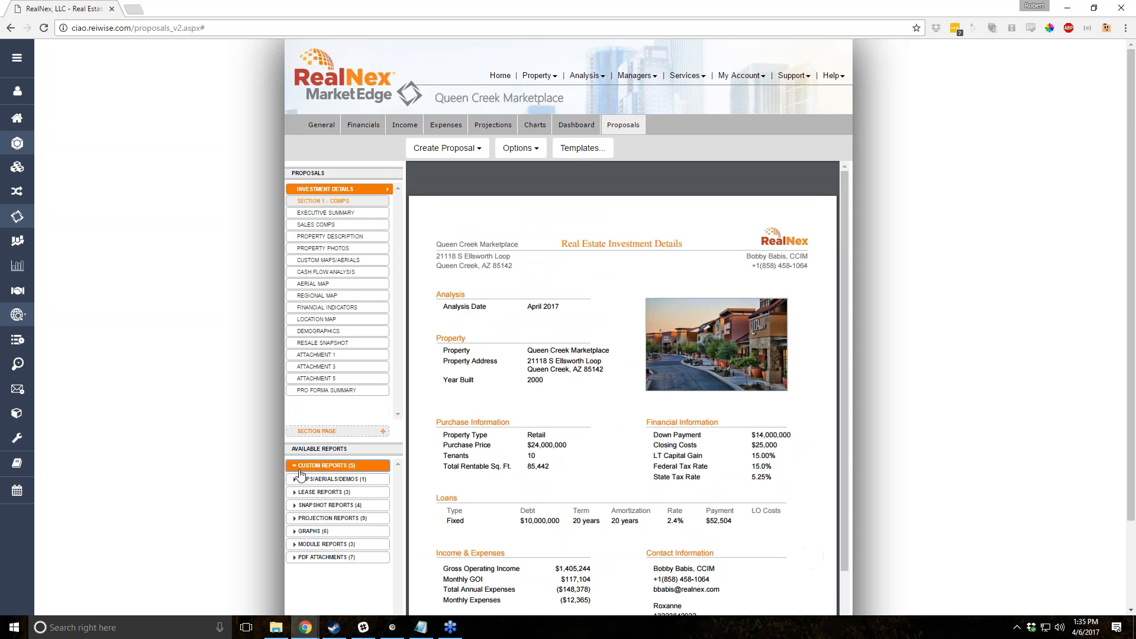
{"action": "left_click_drag", "start_coordinate": [320, 478], "coordinate": [332, 185]}
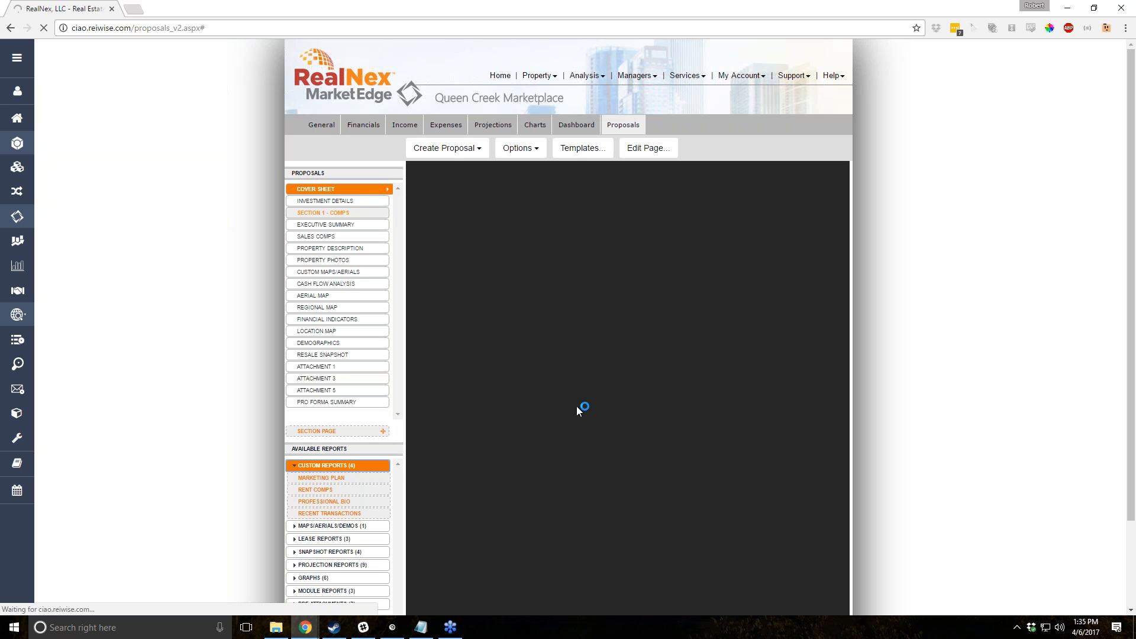
{"action": "scroll", "coordinate": [577, 406], "scroll_direction": "down", "scroll_amount": 2}
{"action": "scroll", "coordinate": [670, 436], "scroll_direction": "down", "scroll_amount": 2}
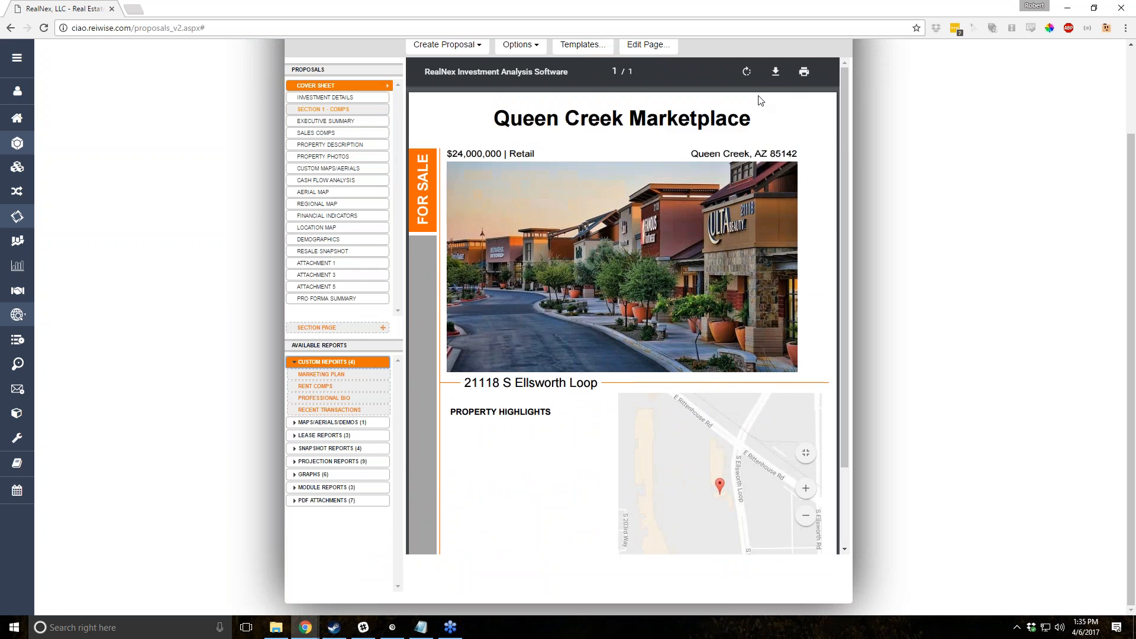
Change the cover sheet's layout to Standard (1 photo), save it, and look over the page.
{"action": "scroll", "coordinate": [639, 178], "scroll_direction": "up", "scroll_amount": 3}
{"action": "left_click", "coordinate": [644, 151]}
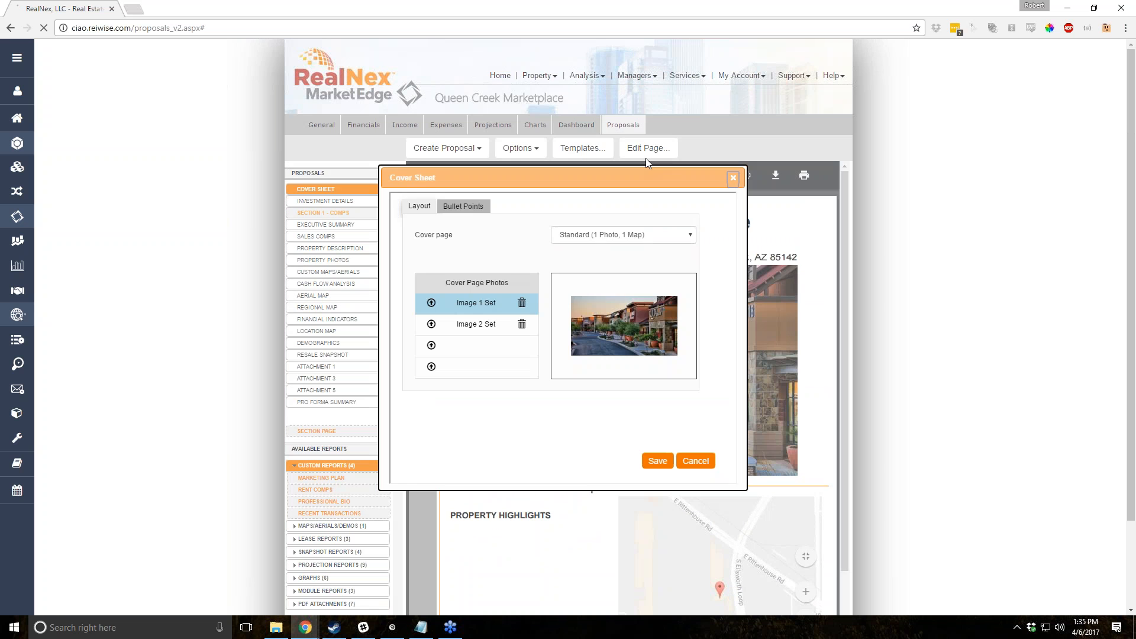
{"action": "left_click", "coordinate": [665, 235]}
{"action": "left_click", "coordinate": [637, 246]}
{"action": "left_click", "coordinate": [657, 461]}
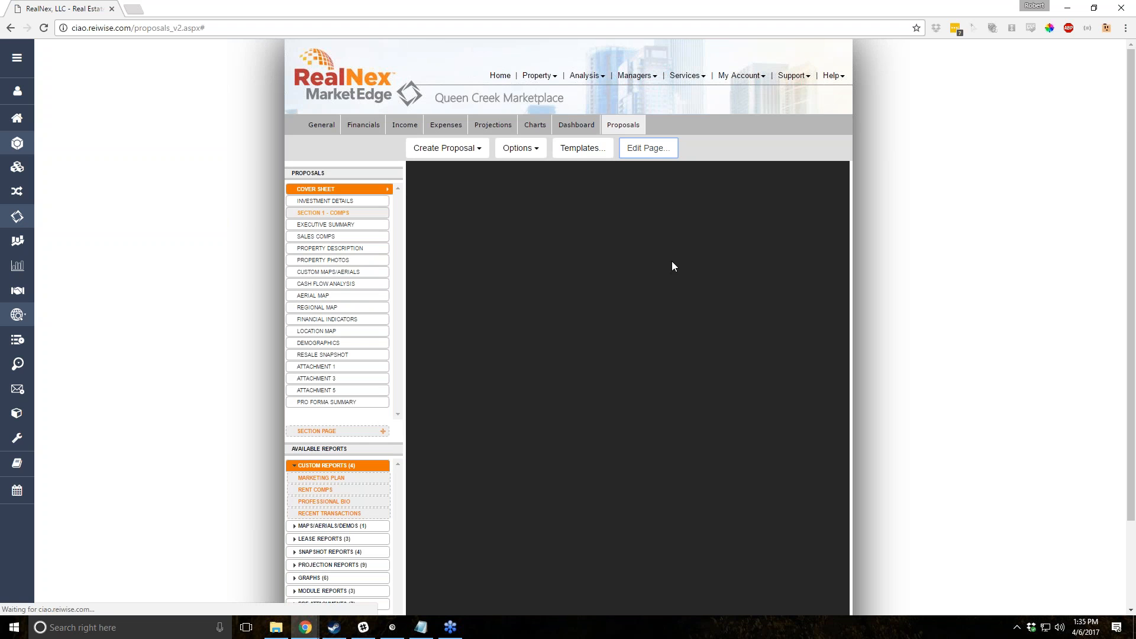
{"action": "scroll", "coordinate": [723, 294], "scroll_direction": "down", "scroll_amount": 2}
{"action": "scroll", "coordinate": [806, 308], "scroll_direction": "down", "scroll_amount": 2}
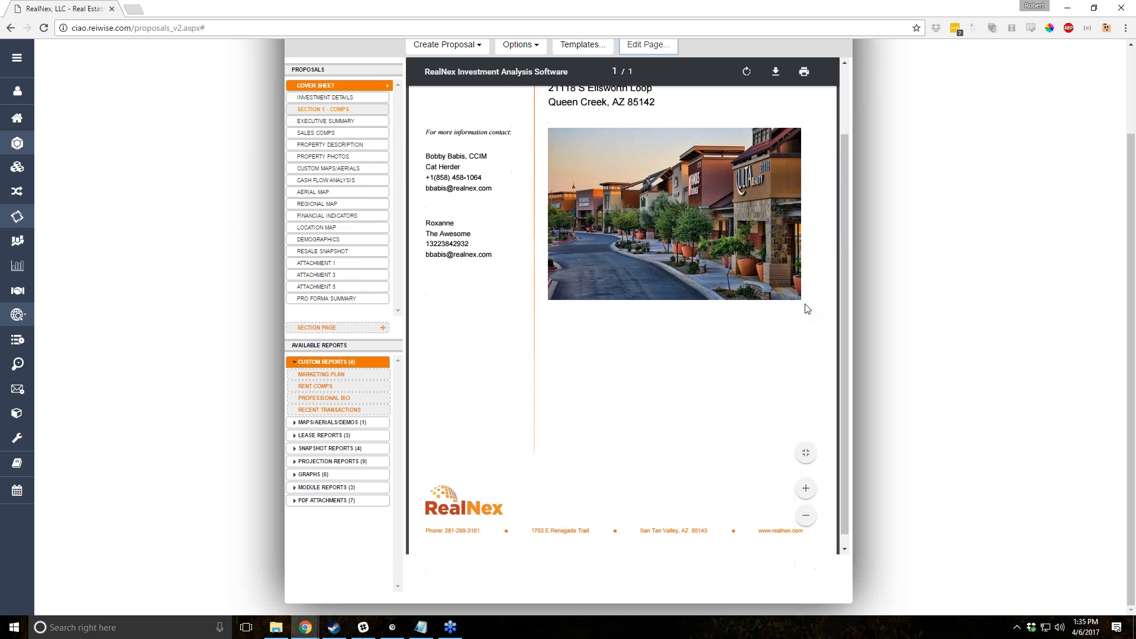
{"action": "scroll", "coordinate": [806, 308], "scroll_direction": "up", "scroll_amount": 2}
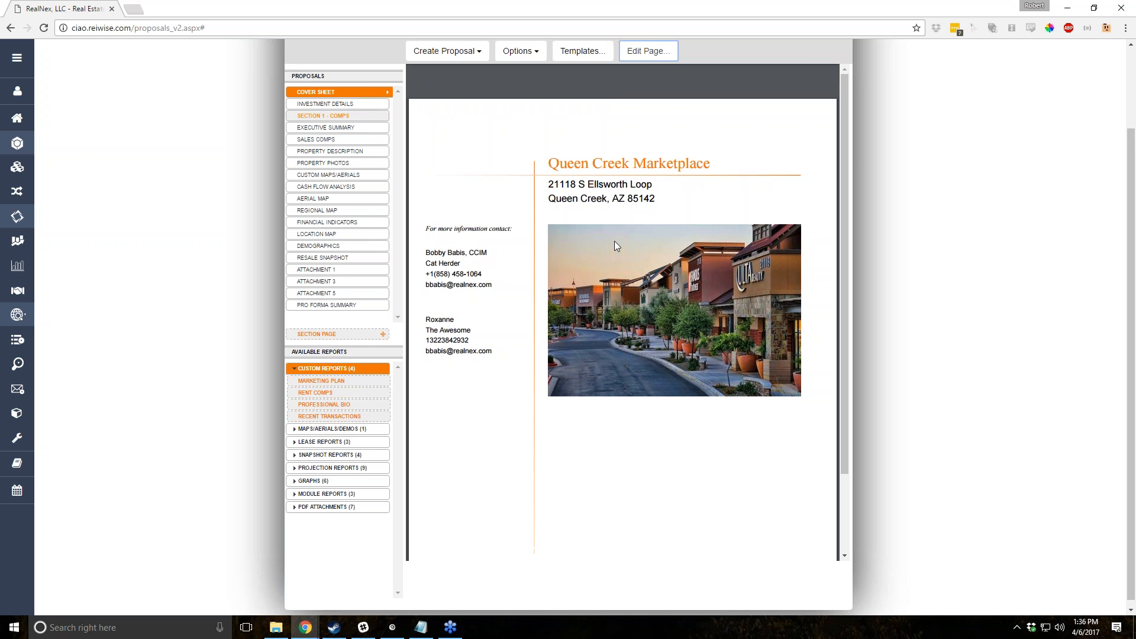
Review the proposal options, the template options and the ways to create the proposal.
{"action": "scroll", "coordinate": [614, 240], "scroll_direction": "up", "scroll_amount": 2}
{"action": "left_click", "coordinate": [539, 150]}
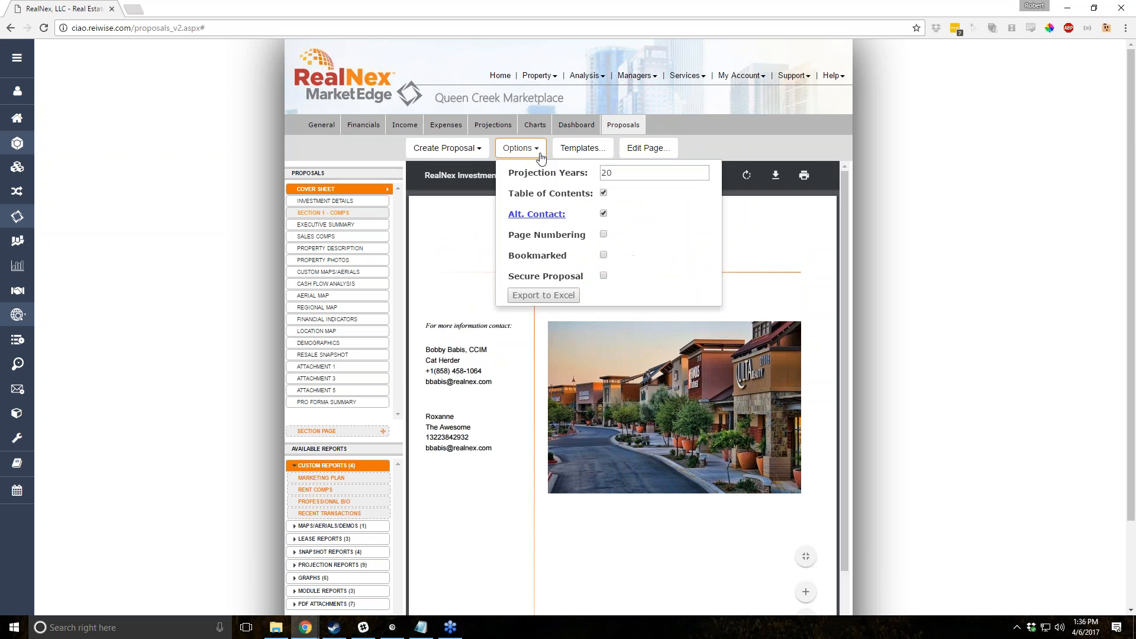
{"action": "left_click", "coordinate": [582, 148]}
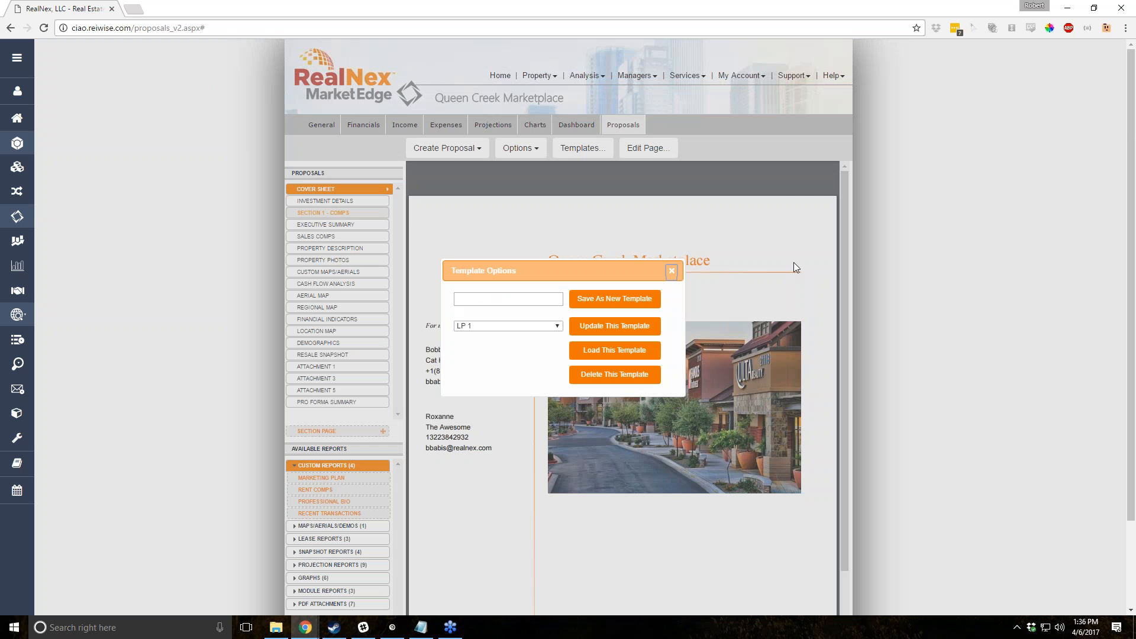
{"action": "left_click", "coordinate": [672, 271]}
{"action": "left_click", "coordinate": [447, 148]}
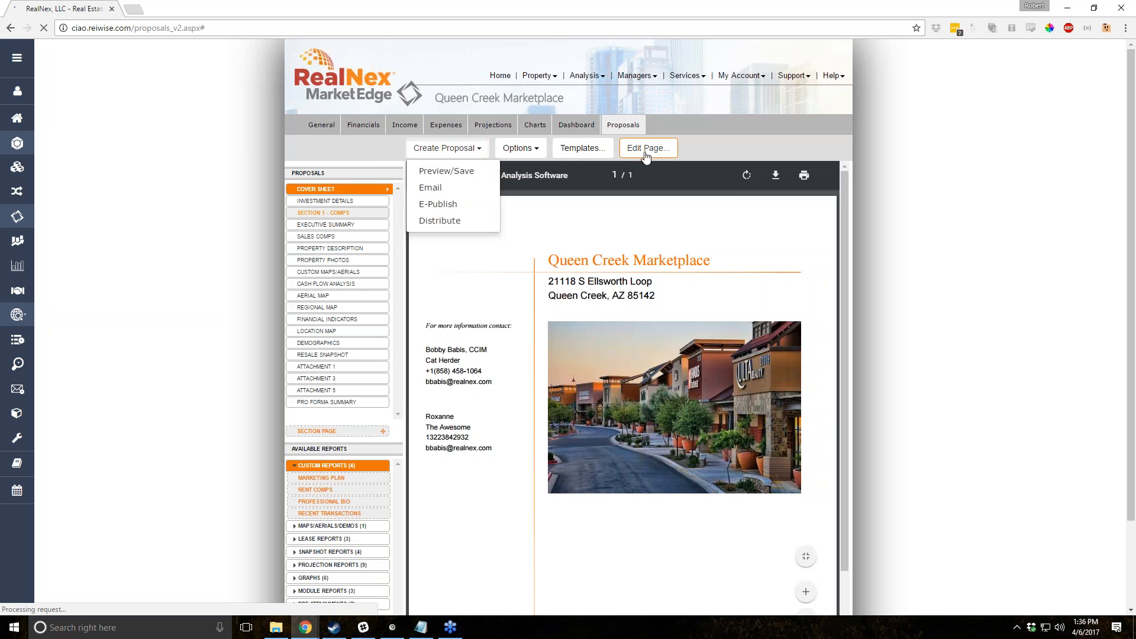
Review the available cover page layouts and cancel the cover sheet edit without changing the layout.
{"action": "left_click", "coordinate": [646, 148]}
{"action": "left_click", "coordinate": [673, 237]}
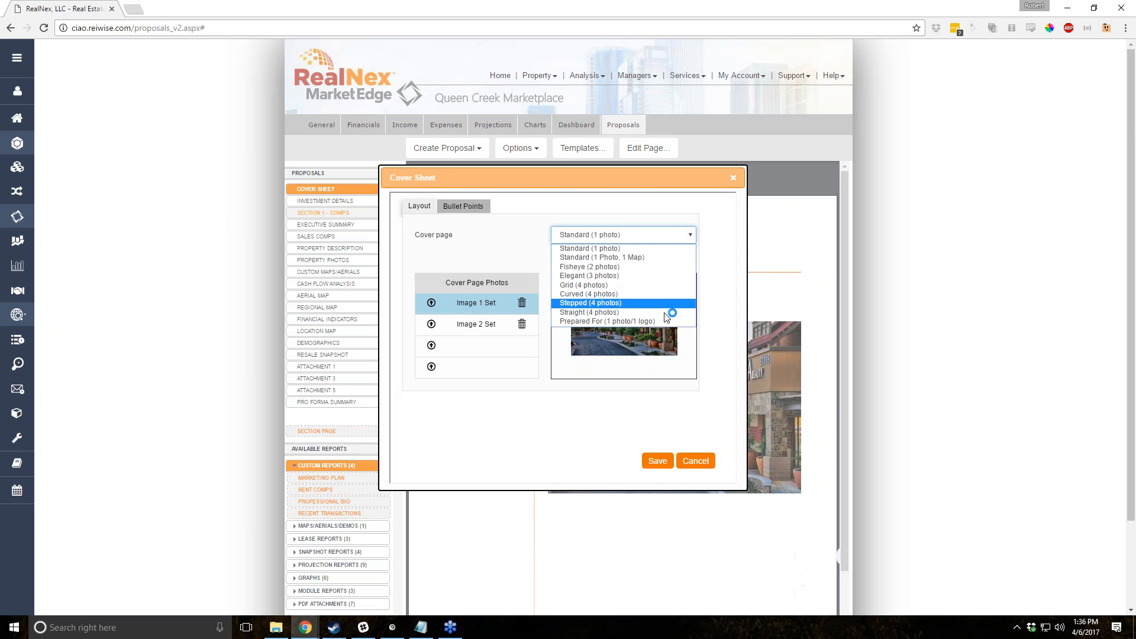
{"action": "left_click", "coordinate": [691, 237]}
{"action": "left_click", "coordinate": [697, 460]}
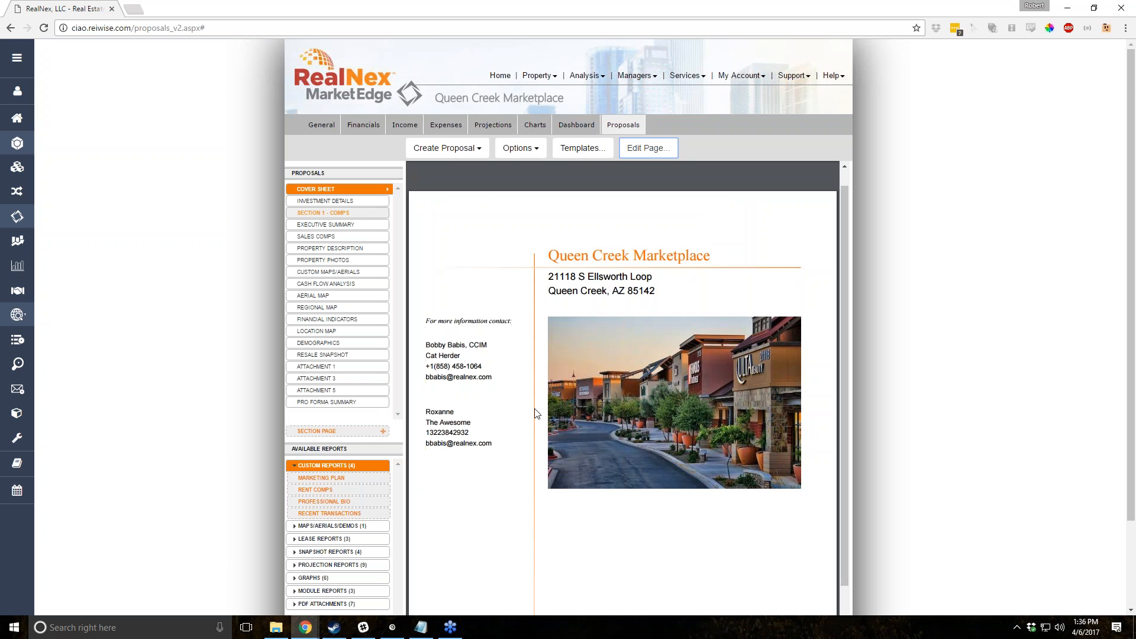
{"action": "scroll", "coordinate": [535, 409], "scroll_direction": "down", "scroll_amount": 3}
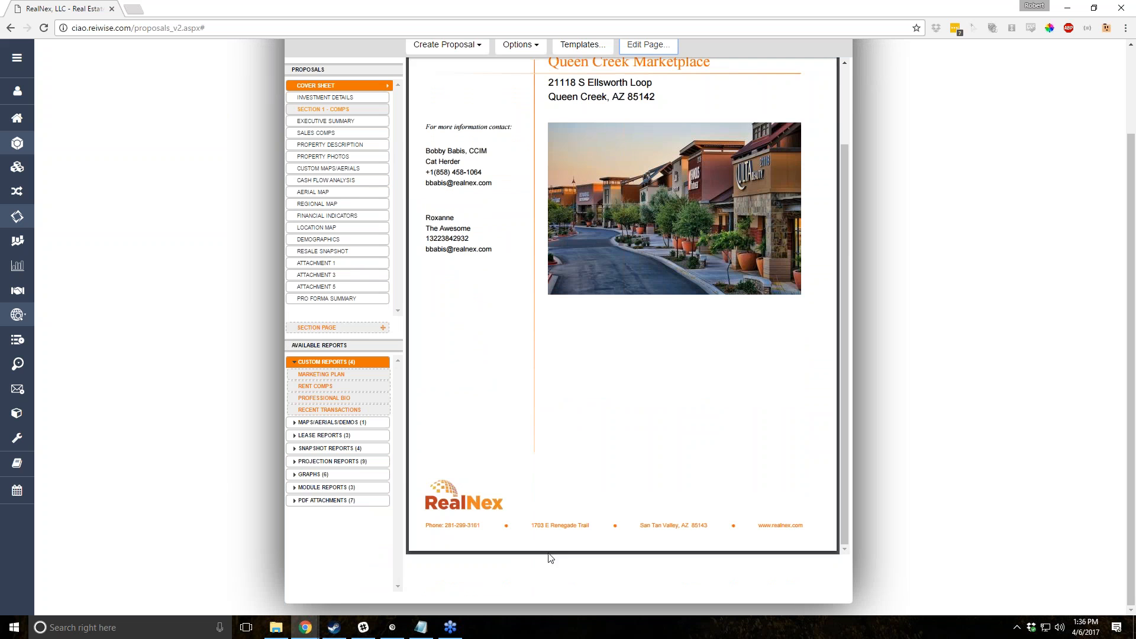
In the account's company settings, set the report color to blue and save the change.
{"action": "triple_click", "coordinate": [664, 527]}
{"action": "scroll", "coordinate": [895, 459], "scroll_direction": "up", "scroll_amount": 3}
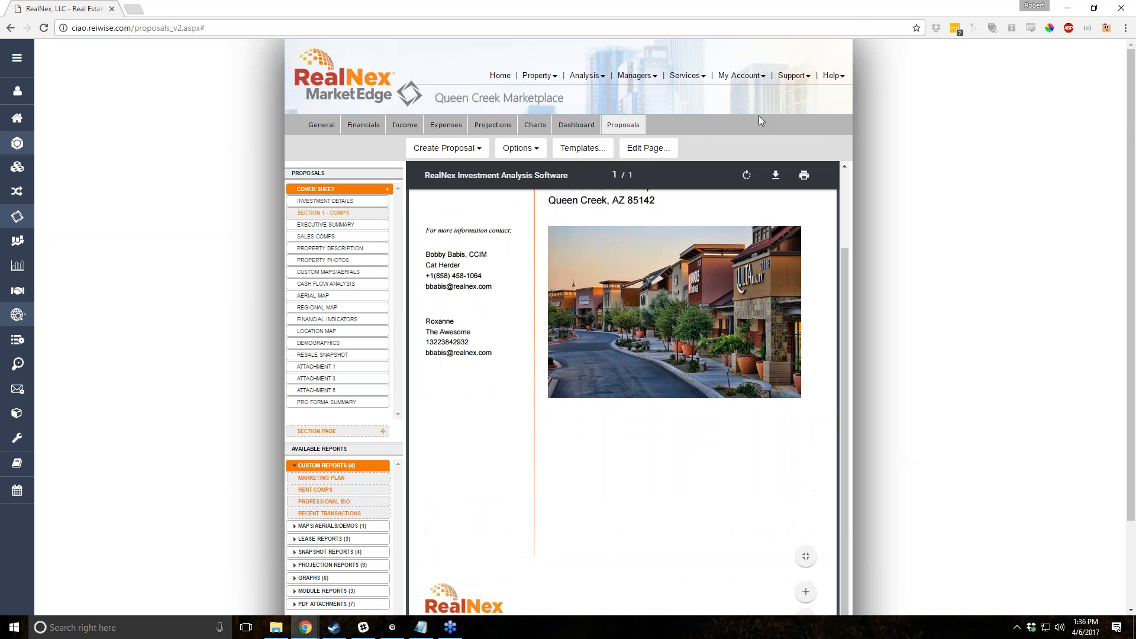
{"action": "left_click", "coordinate": [745, 77]}
{"action": "left_click", "coordinate": [754, 90]}
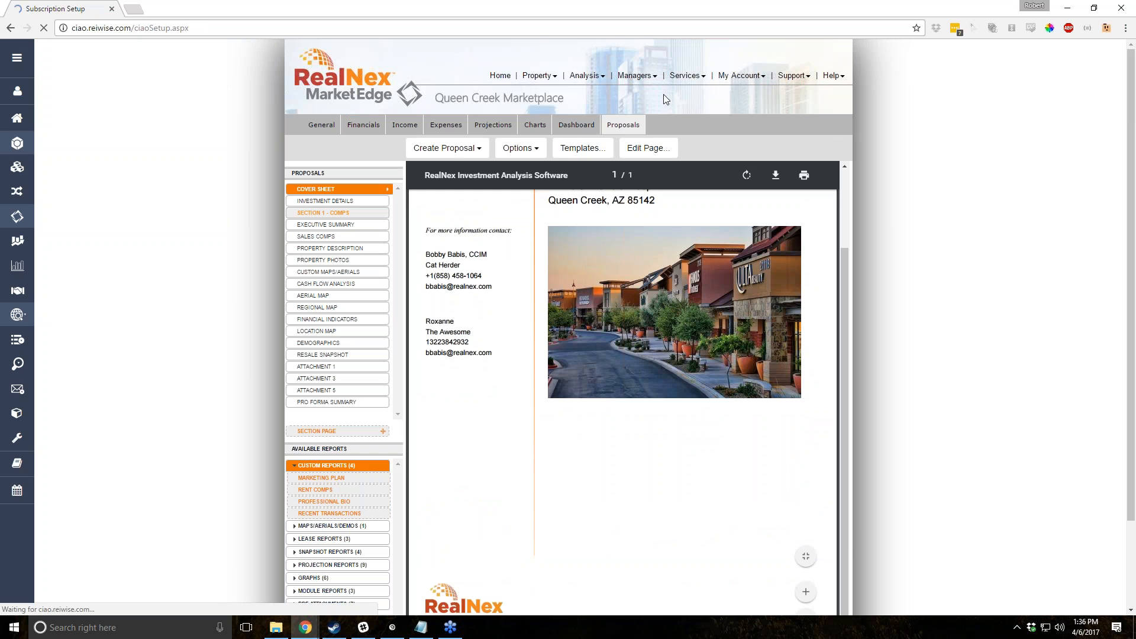
{"action": "left_click", "coordinate": [456, 149]}
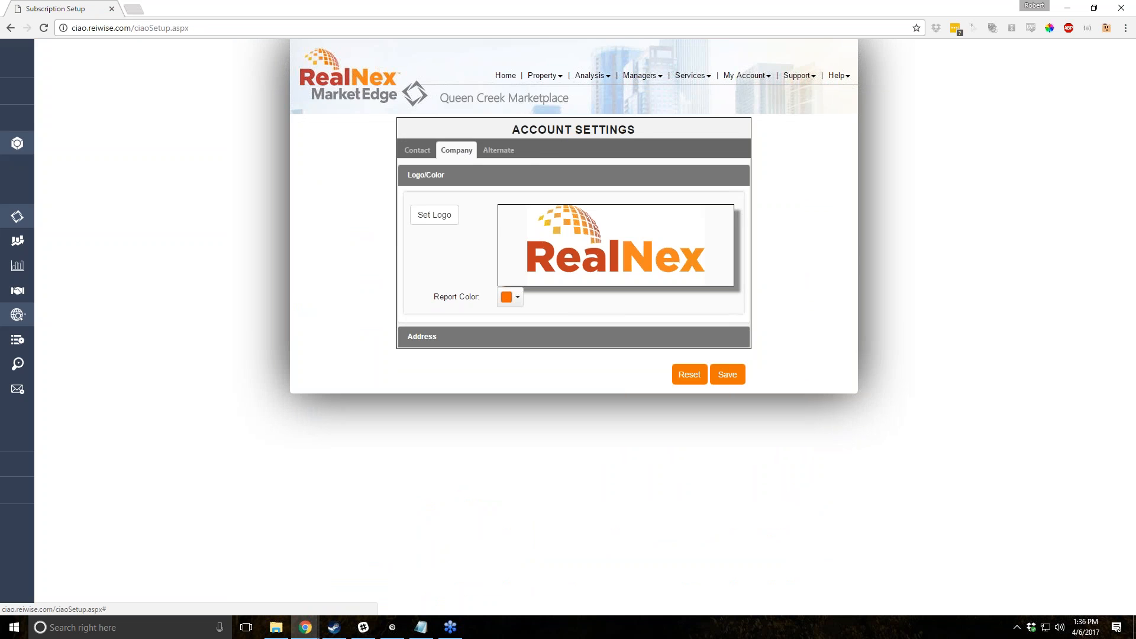
{"action": "left_click", "coordinate": [516, 298]}
{"action": "left_click", "coordinate": [511, 418]}
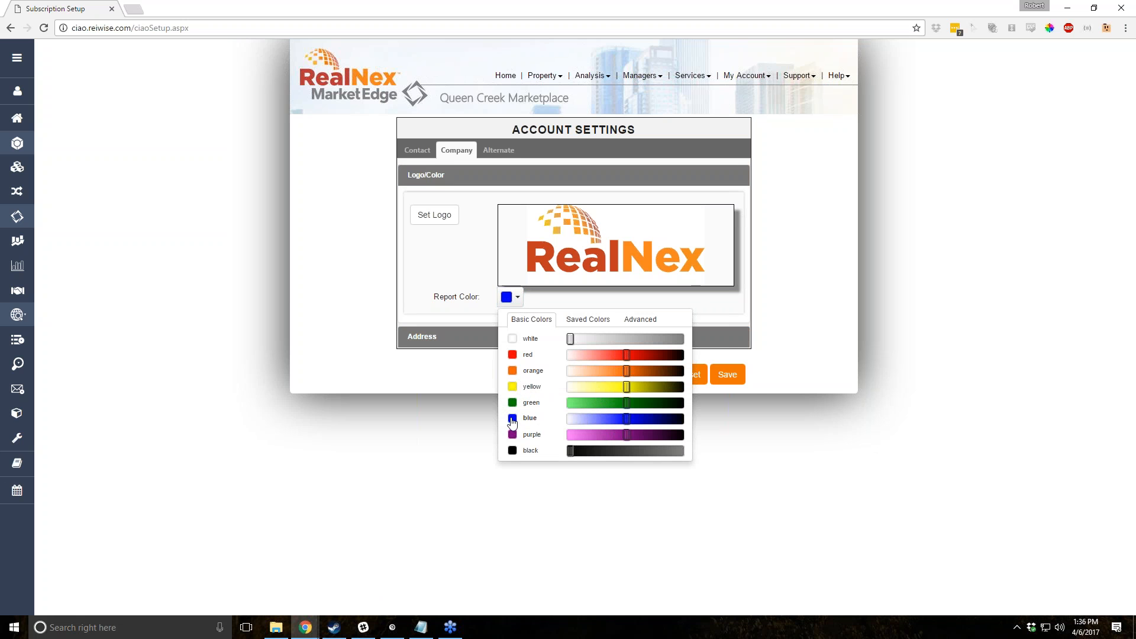
{"action": "left_click", "coordinate": [727, 374]}
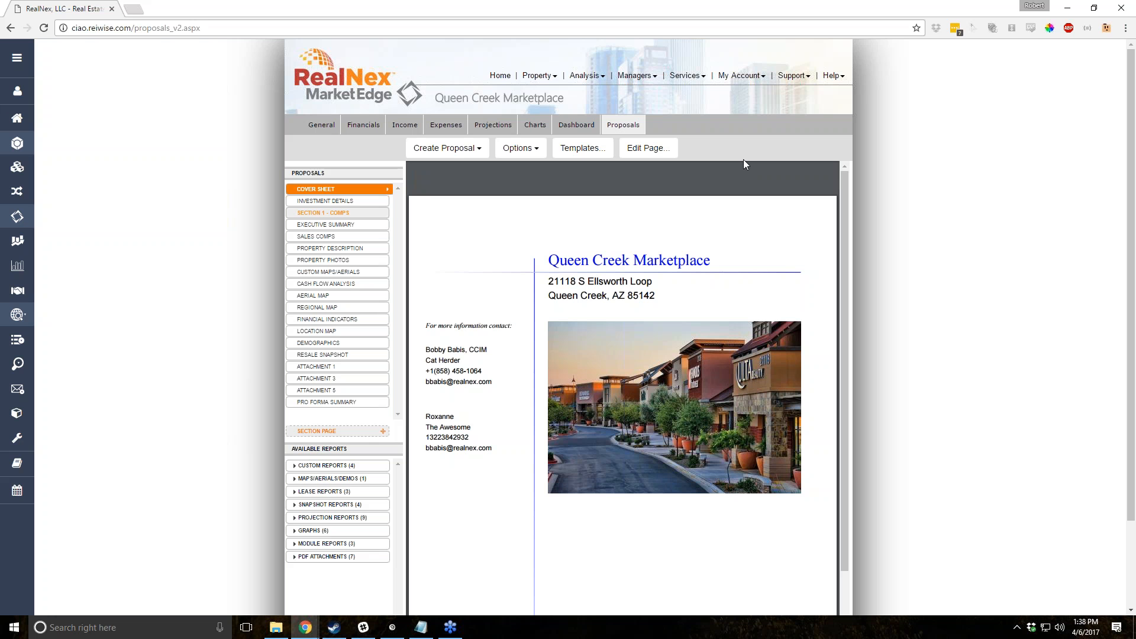
Open realnex.com in a new browser tab and go from its home page to the RealNex Webinars page.
{"action": "left_click", "coordinate": [135, 8]}
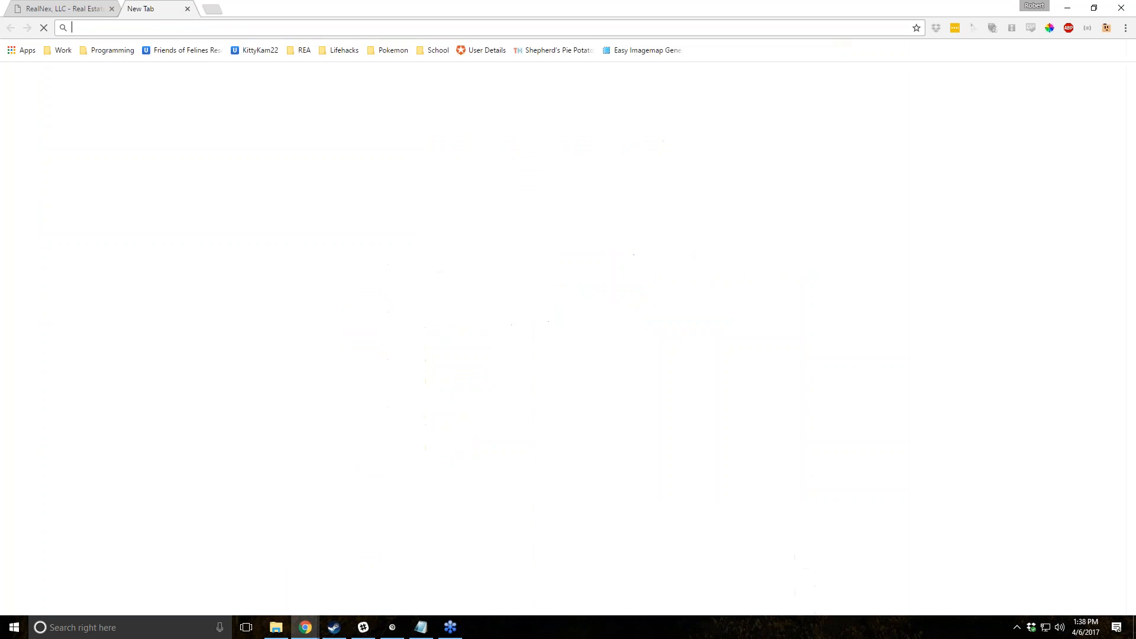
{"action": "type", "text": "realnex.co"}
{"action": "key", "text": "Return"}
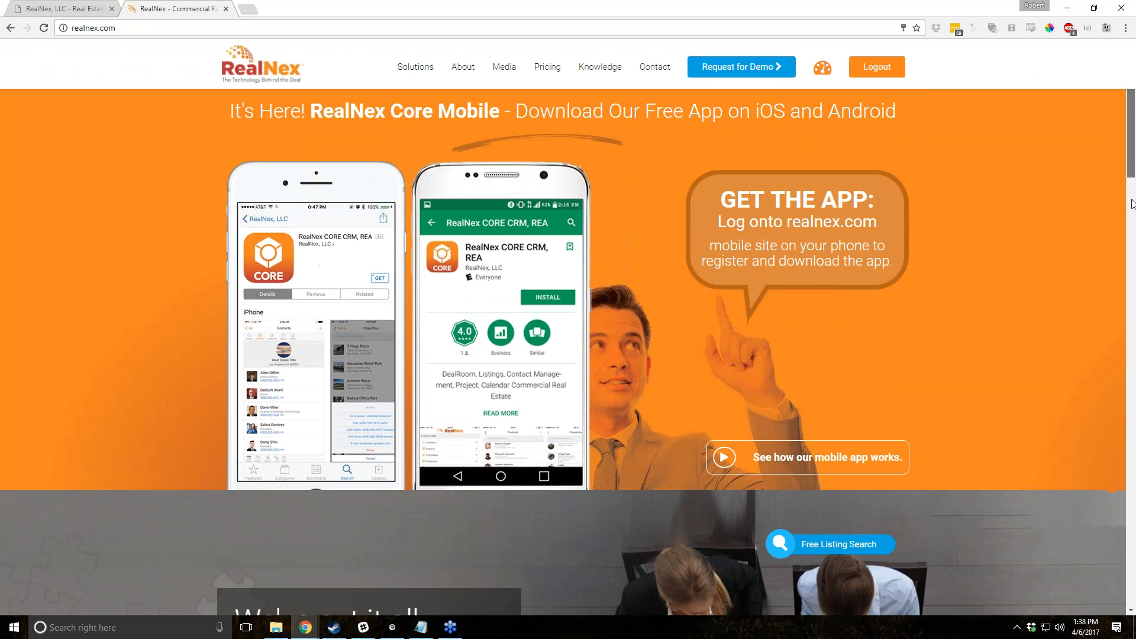
{"action": "scroll", "coordinate": [482, 222], "scroll_direction": "down", "scroll_amount": 10}
{"action": "left_click", "coordinate": [495, 210]}
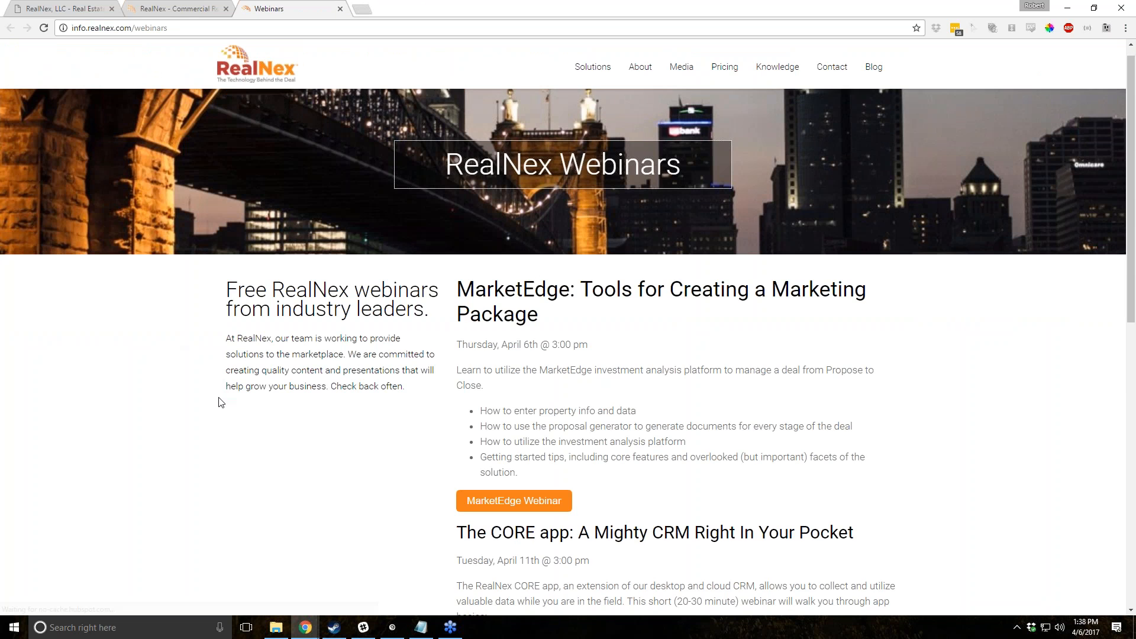
Look through the upcoming webinars and highlight the company's phone number in the page footer.
{"action": "scroll", "coordinate": [234, 391], "scroll_direction": "down", "scroll_amount": 10}
{"action": "scroll", "coordinate": [234, 390], "scroll_direction": "up", "scroll_amount": 4}
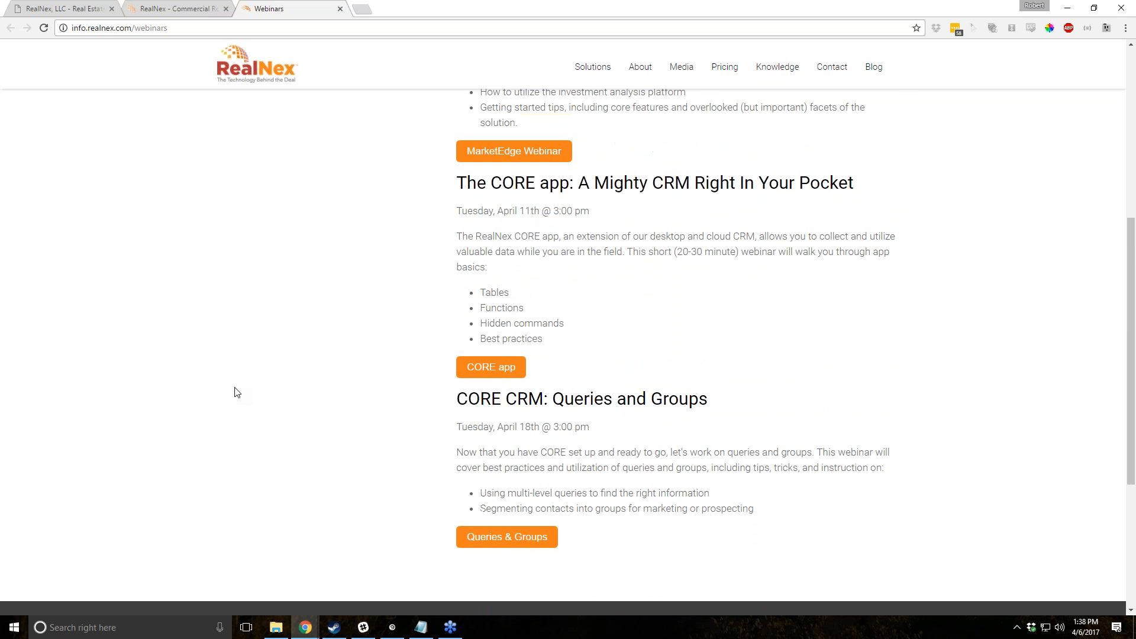
{"action": "scroll", "coordinate": [237, 393], "scroll_direction": "up", "scroll_amount": 4}
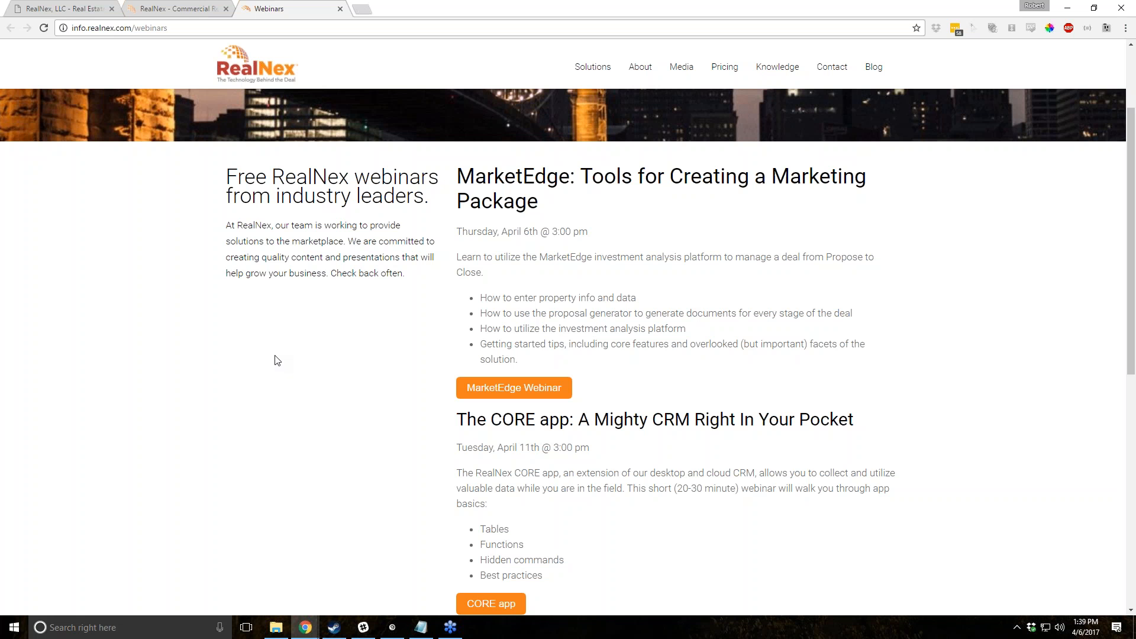
{"action": "scroll", "coordinate": [356, 367], "scroll_direction": "down", "scroll_amount": 9}
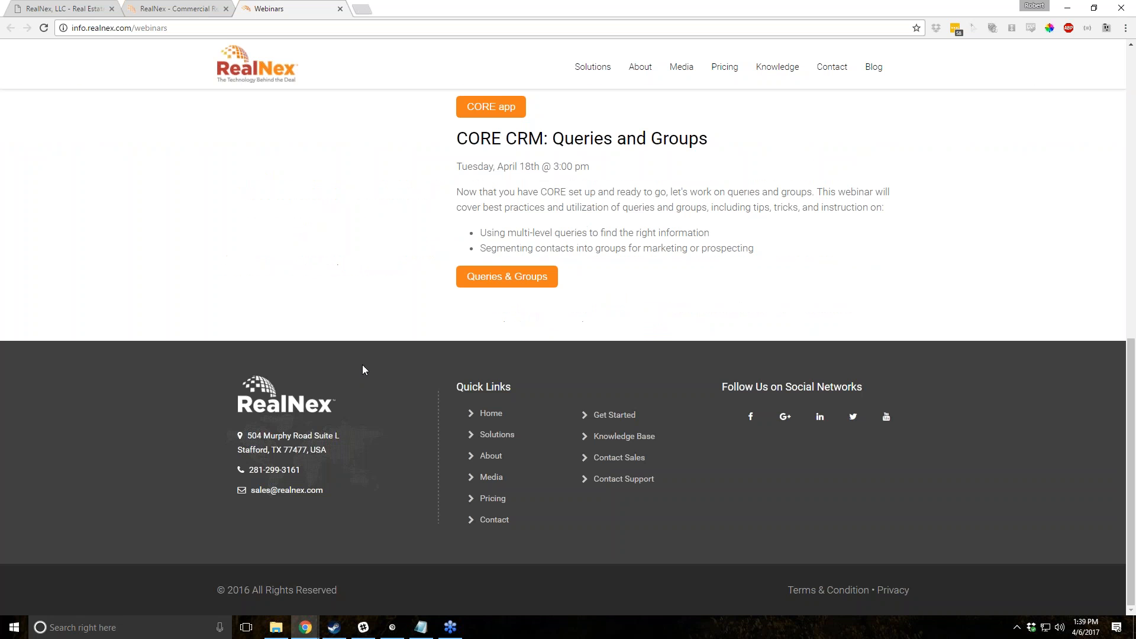
{"action": "left_click_drag", "start_coordinate": [321, 472], "coordinate": [247, 471]}
{"action": "left_click", "coordinate": [373, 515]}
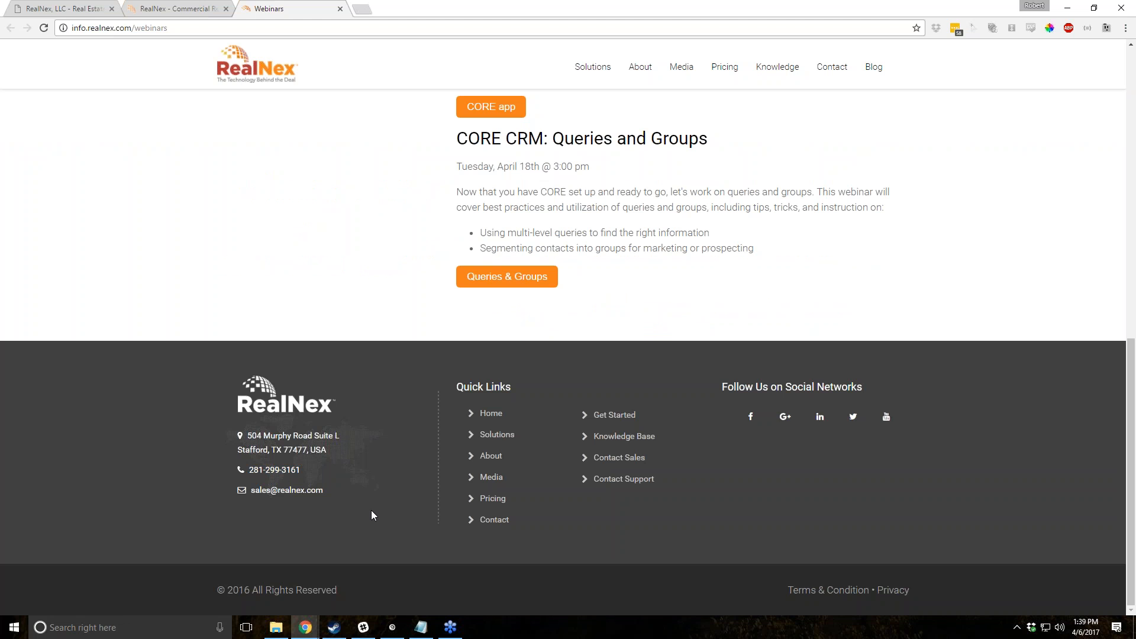